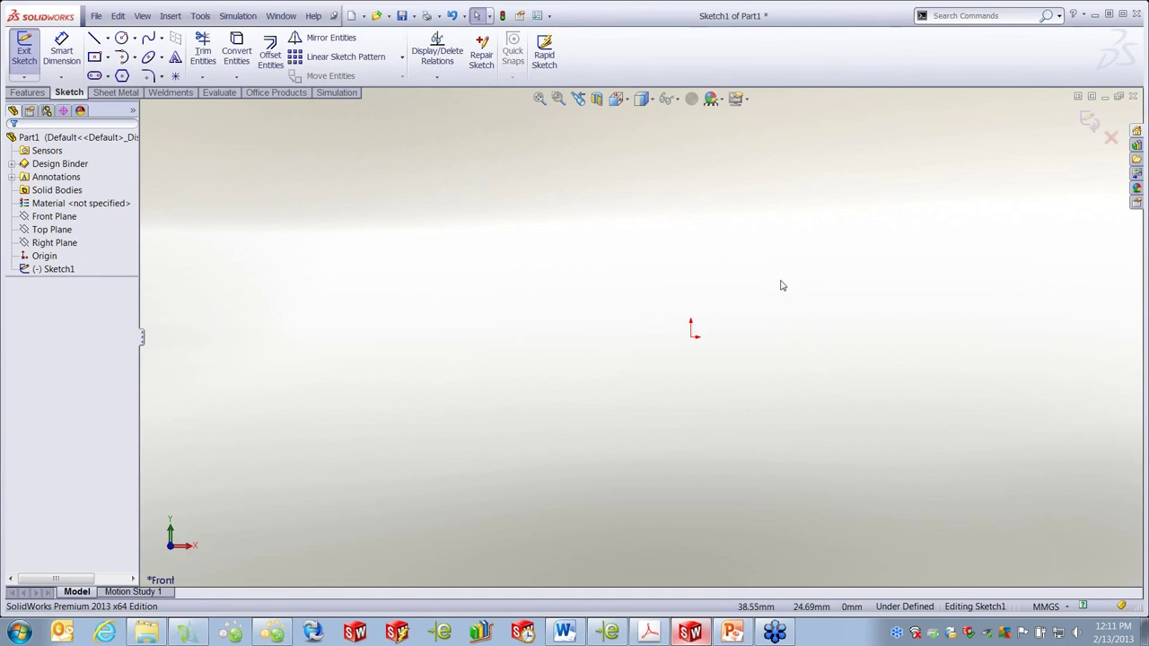
- Open the Moving from 2D to 3D help guide and centre its window
click(1085, 15)
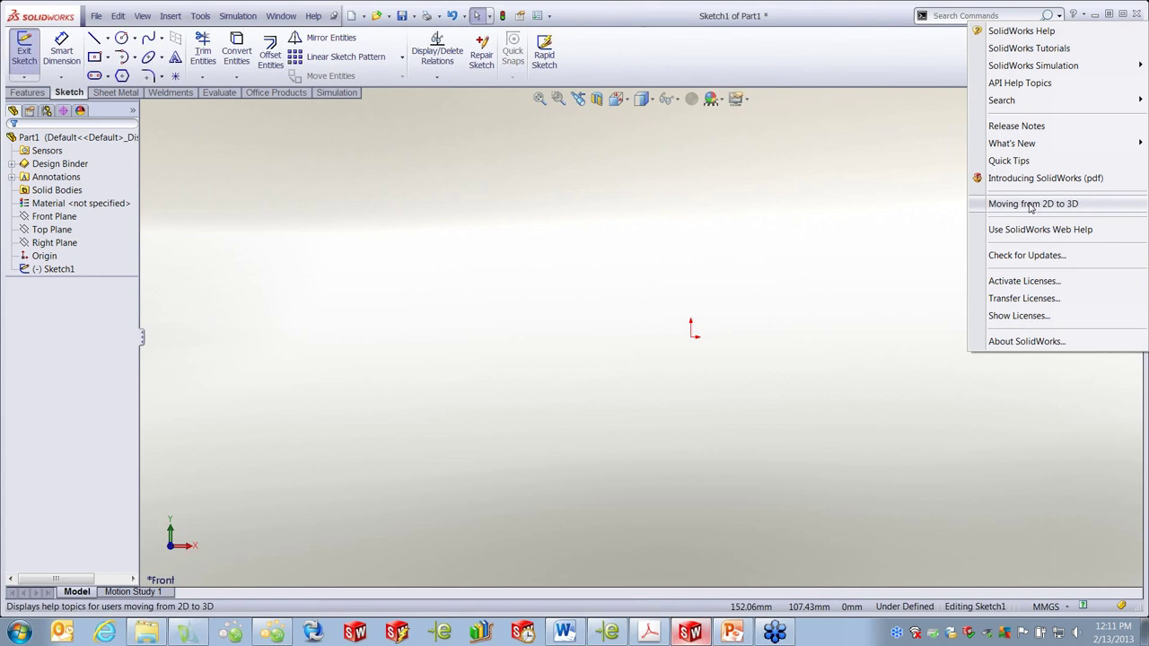
click(1031, 205)
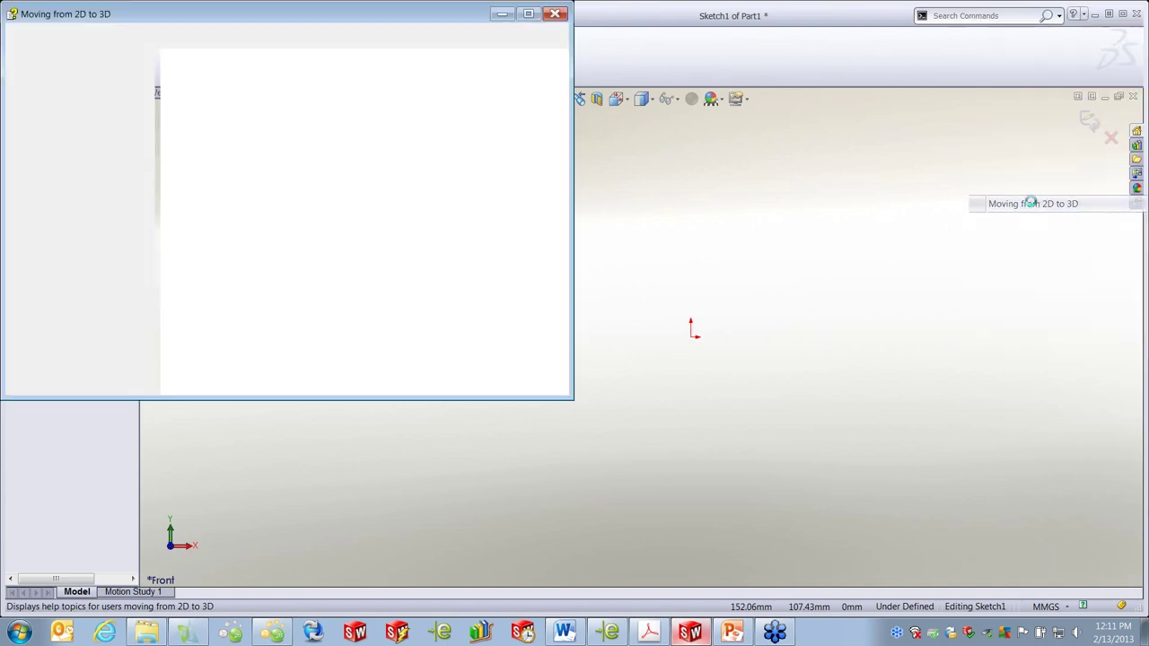
drag(396, 4, 617, 47)
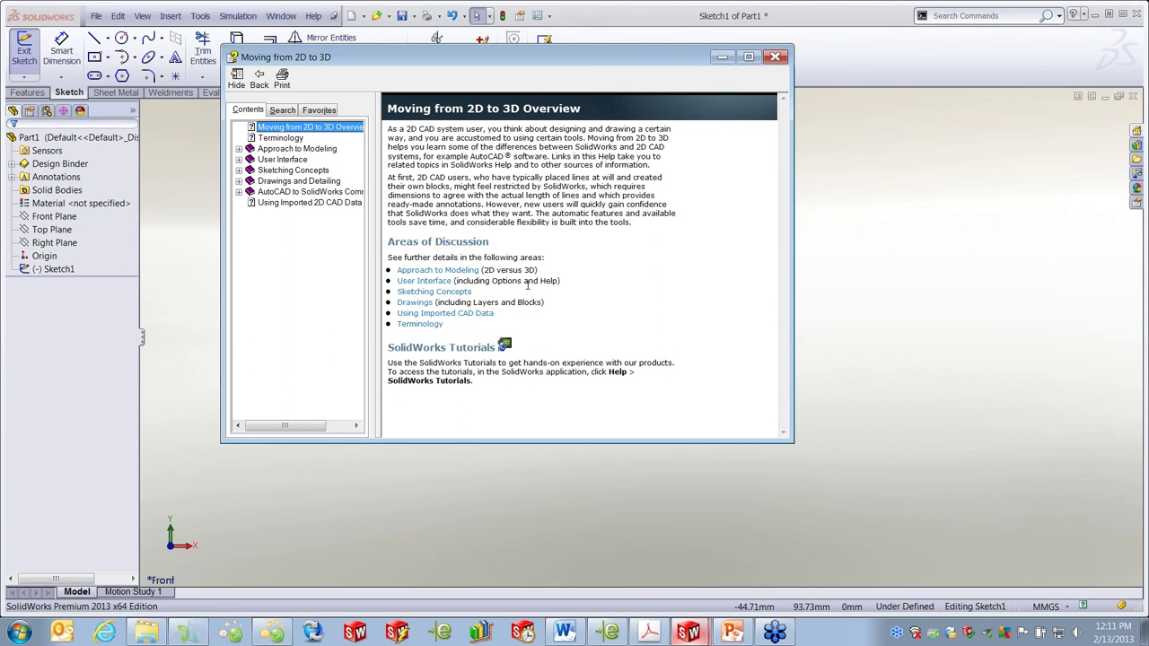
- Browse the Approach to Modeling topic, then return to the guide's overview
click(454, 271)
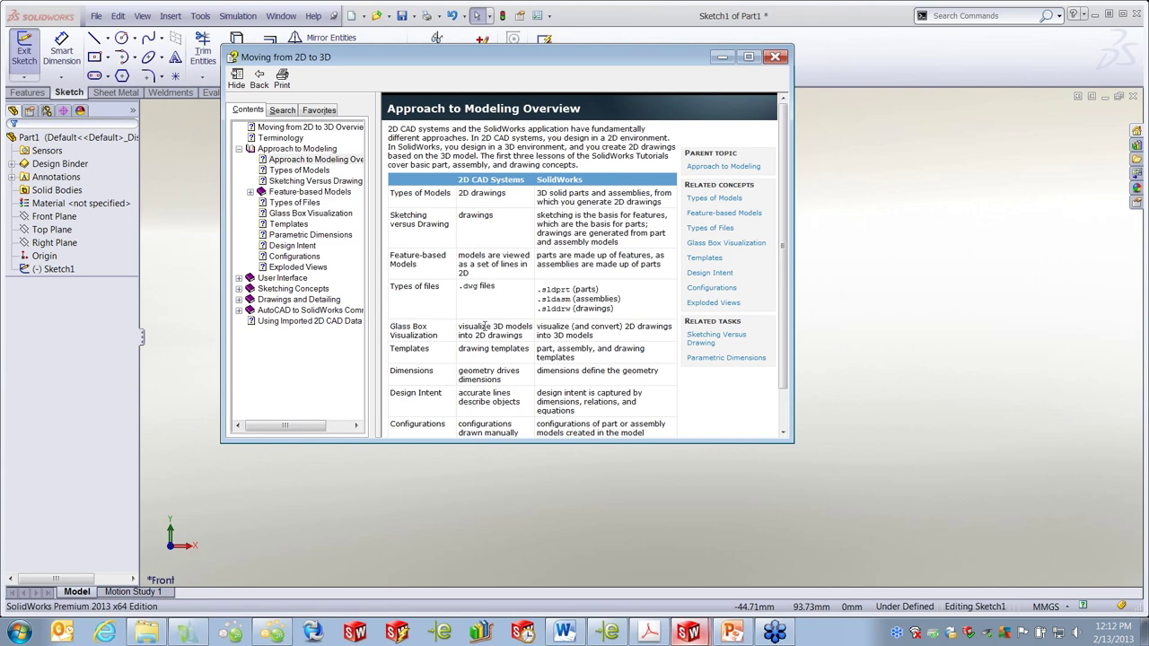
scroll(533, 310, down, 1)
scroll(539, 307, up, 1)
click(289, 139)
click(296, 128)
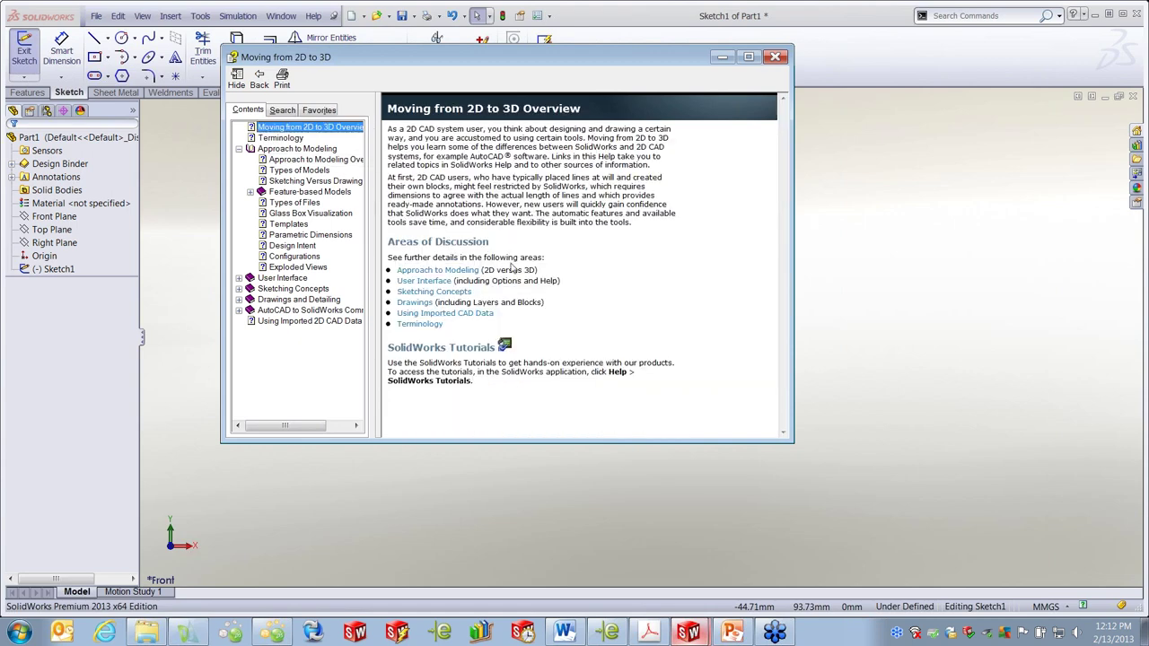
mouse_move(423, 284)
- Open User Interface and read the Standard and Layers Toolbar AutoCAD-to-SolidWorks comparisons
click(428, 282)
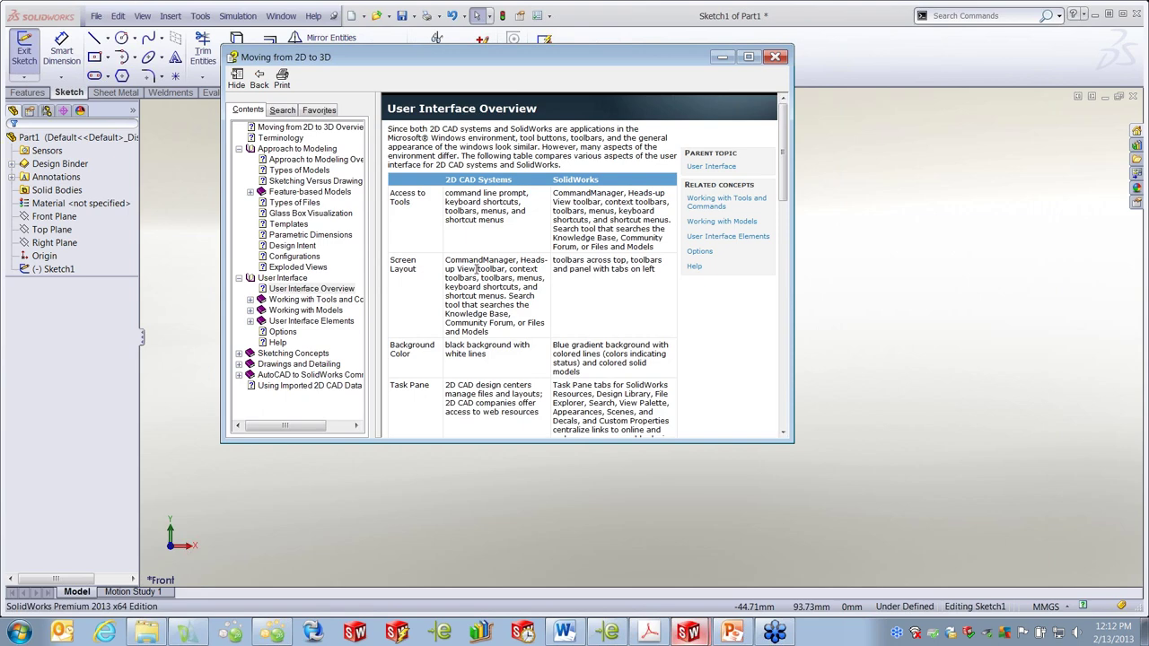
scroll(474, 275, down, 4)
scroll(474, 276, up, 4)
click(240, 375)
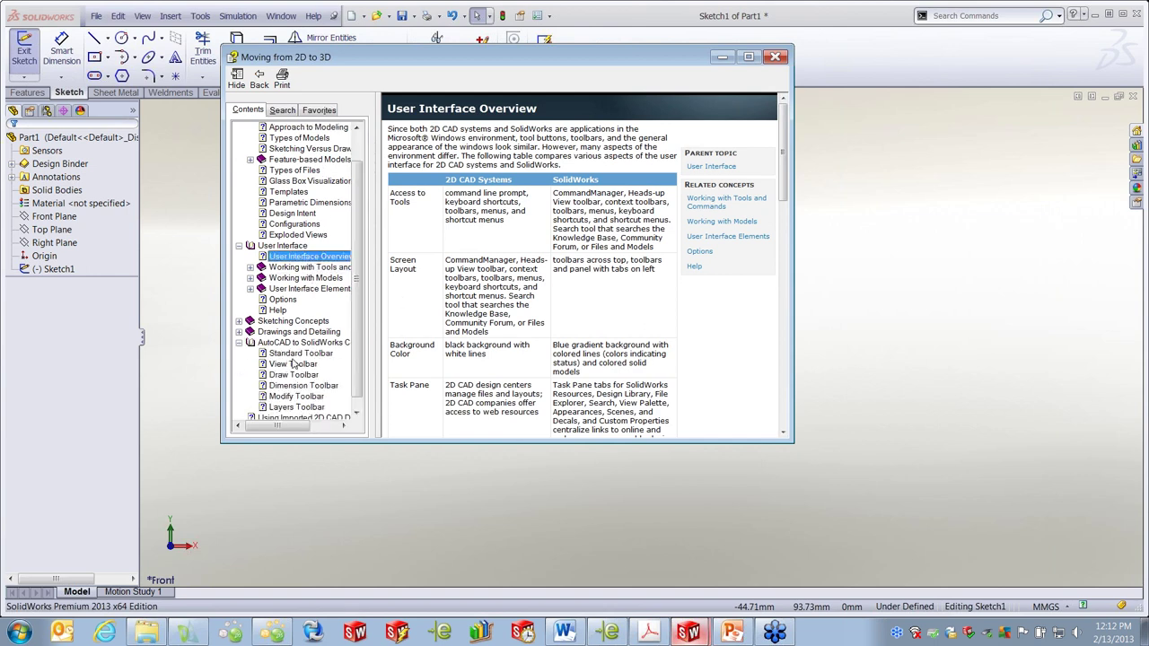
click(296, 354)
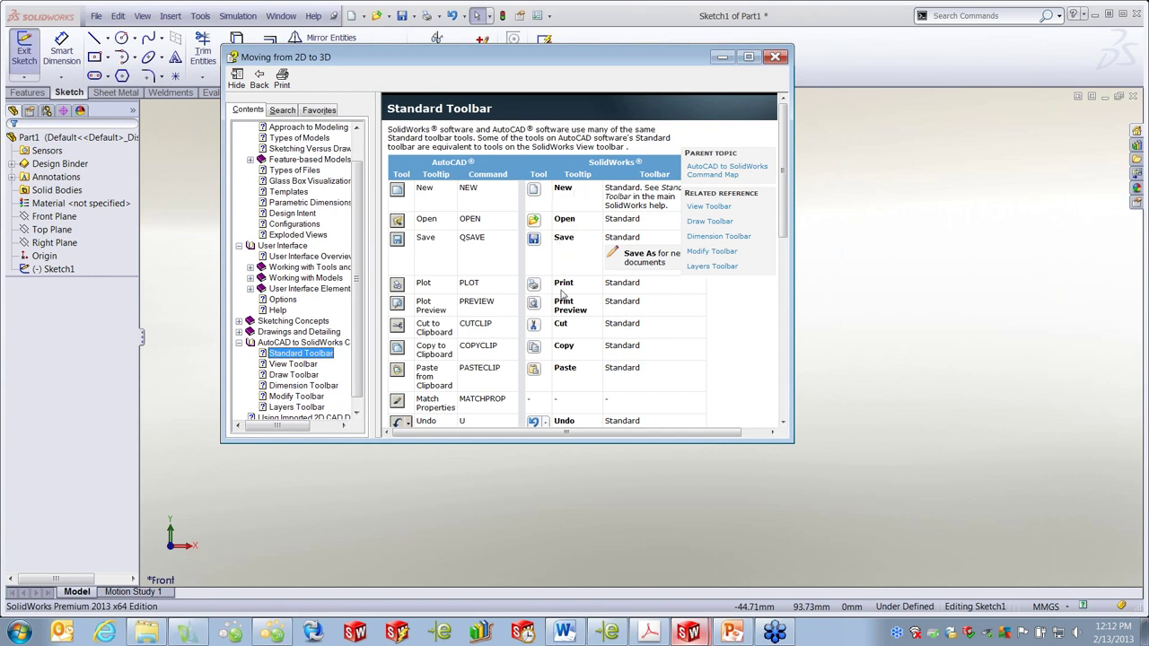
click(296, 408)
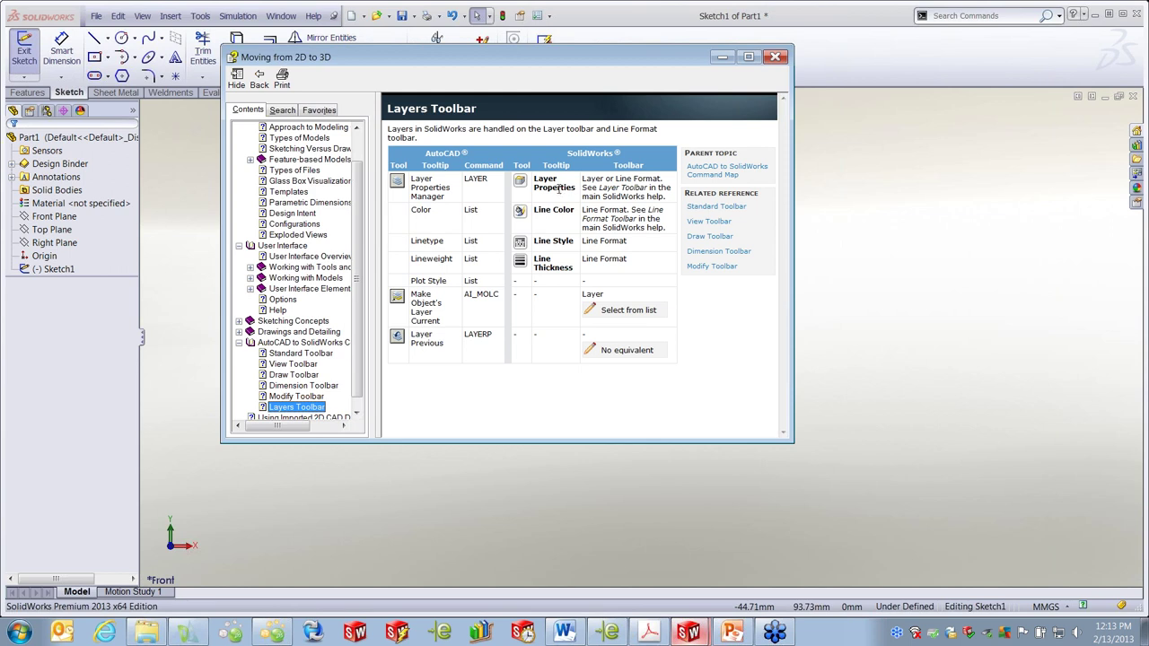
- Minimize the help guide and search commands for 'Layer'
click(722, 57)
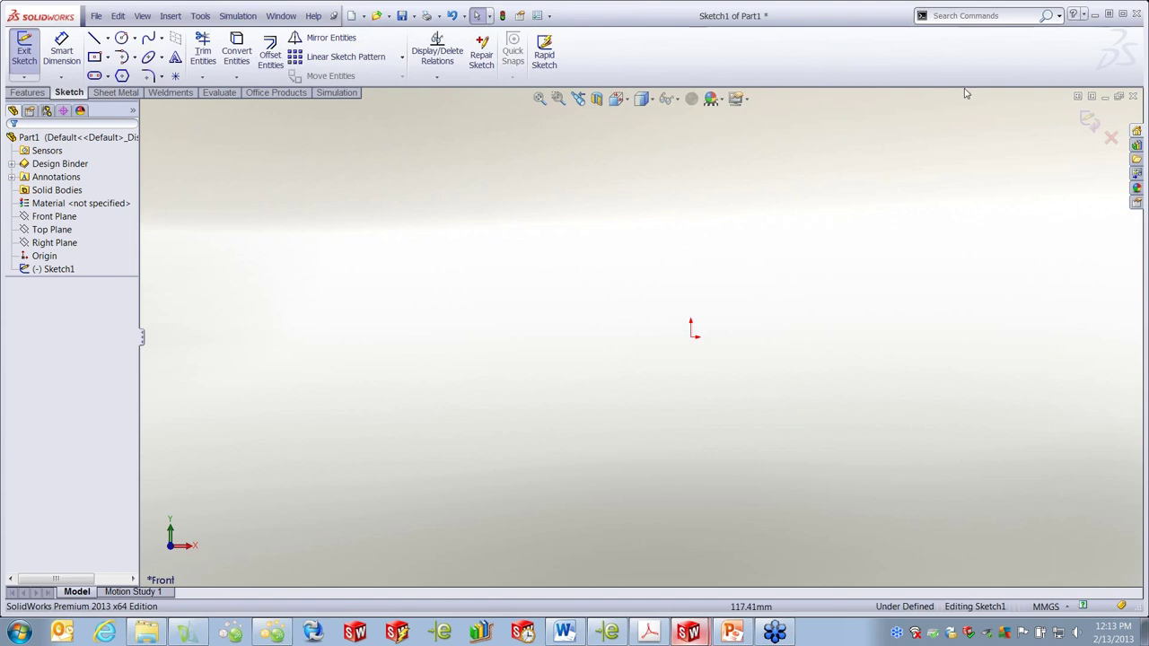
click(984, 16)
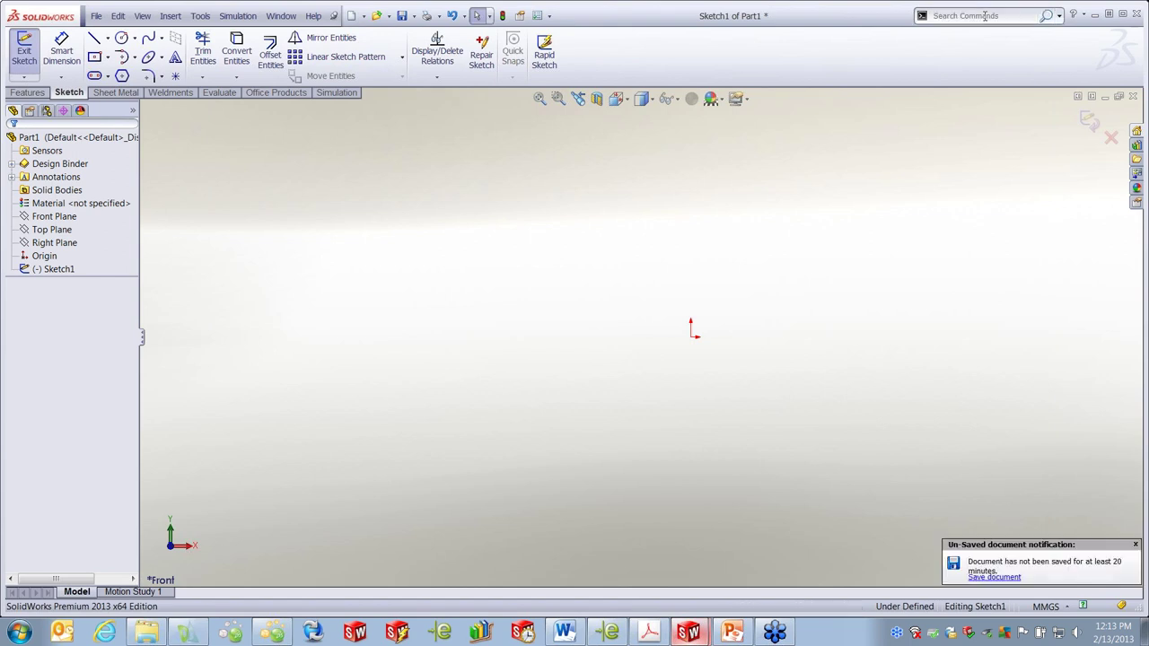
key(r)
click(972, 14)
text(Layer)
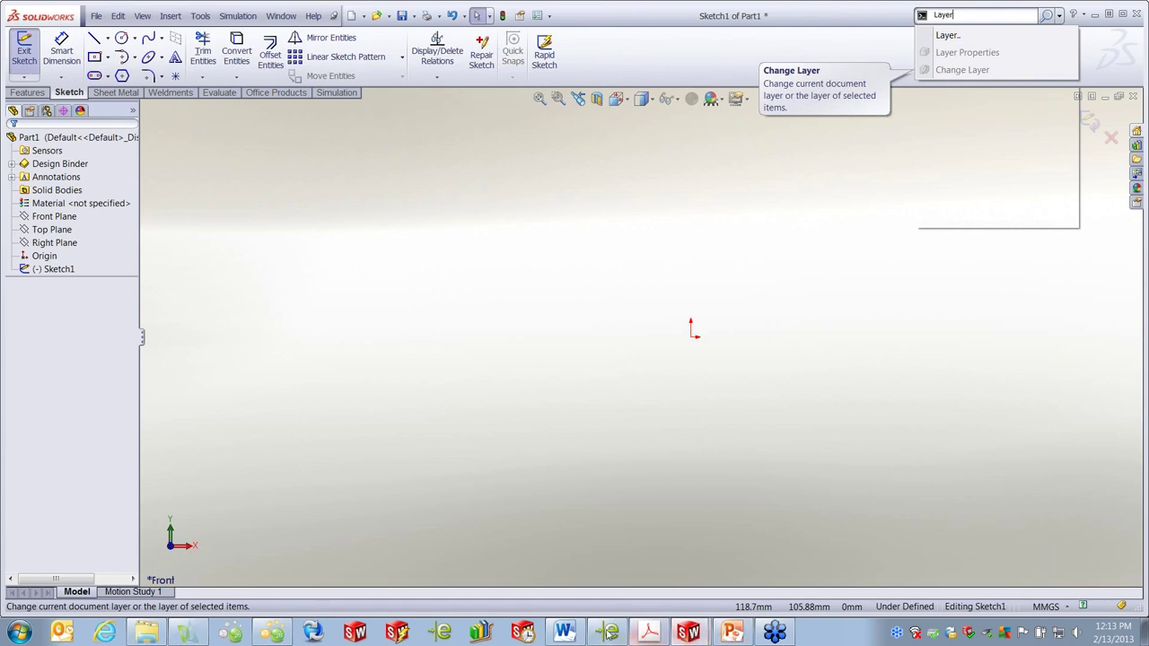
- Restore the help guide from the taskbar and close it
click(689, 633)
click(707, 606)
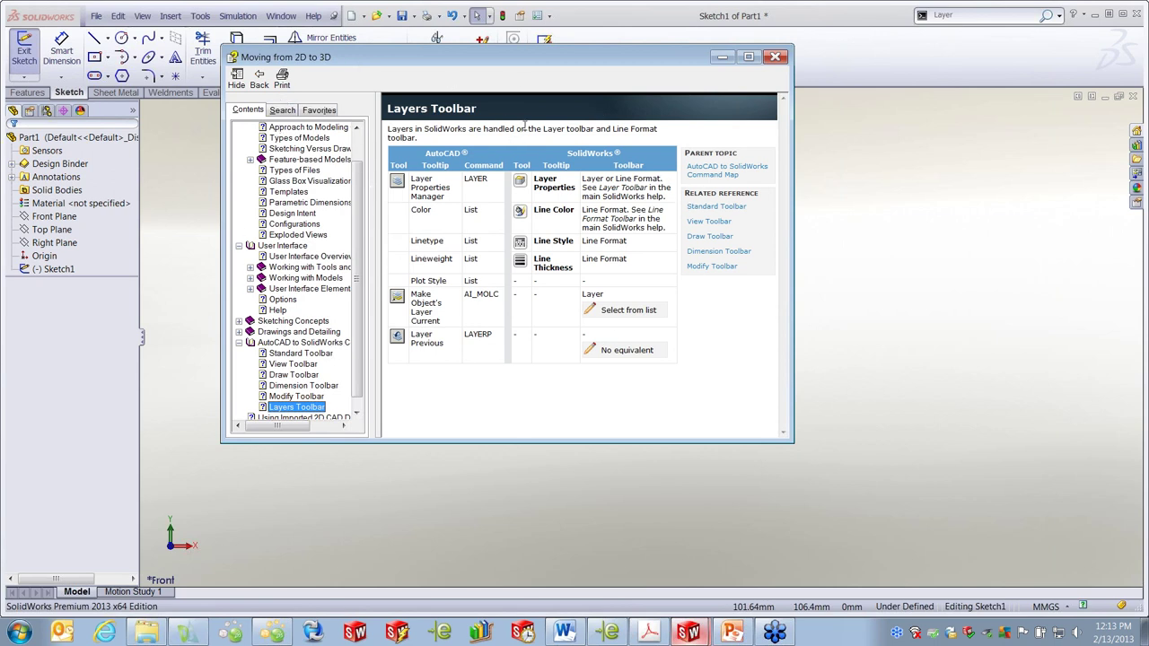
click(777, 57)
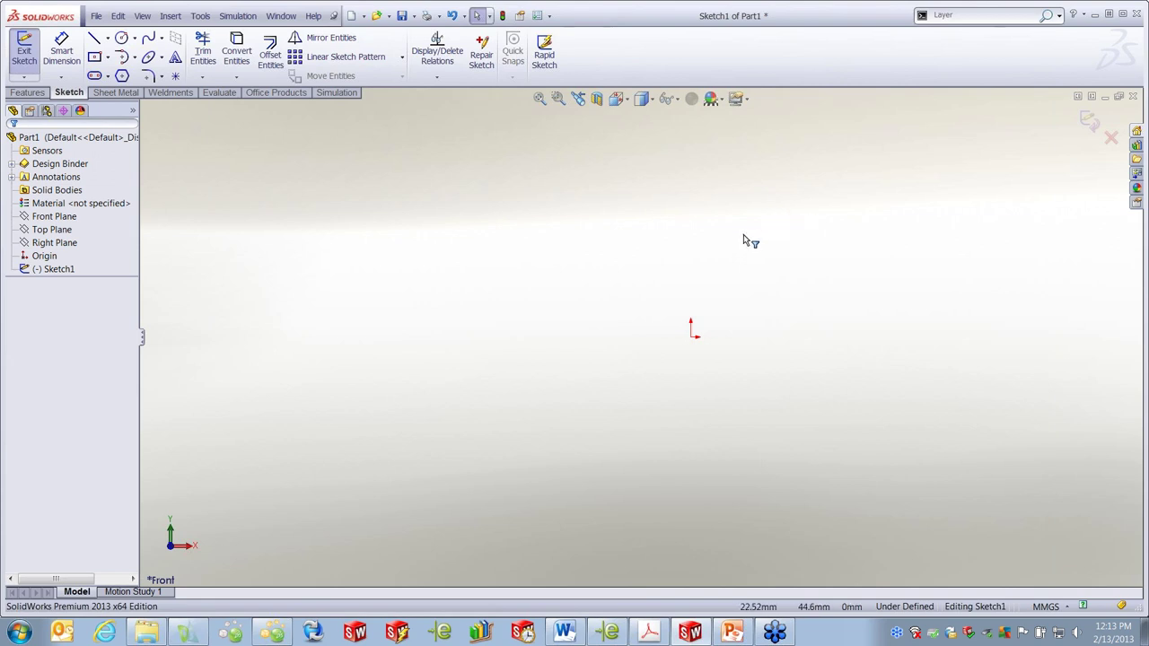
click(919, 15)
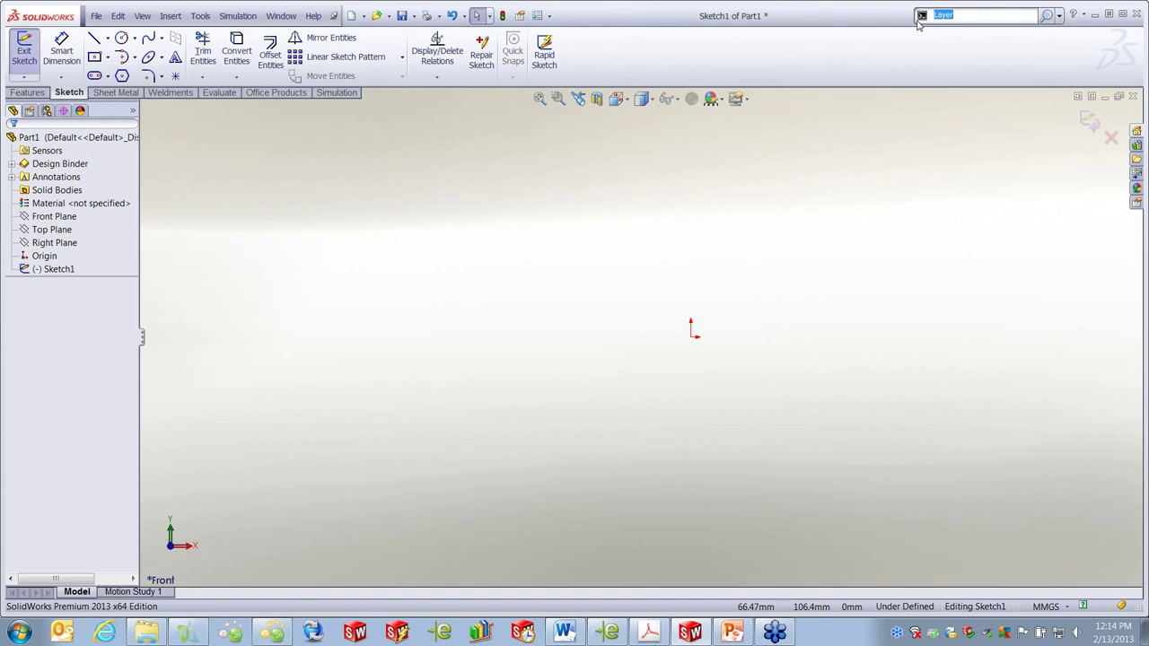
- Turn on Display Grid for the sketch
click(844, 346)
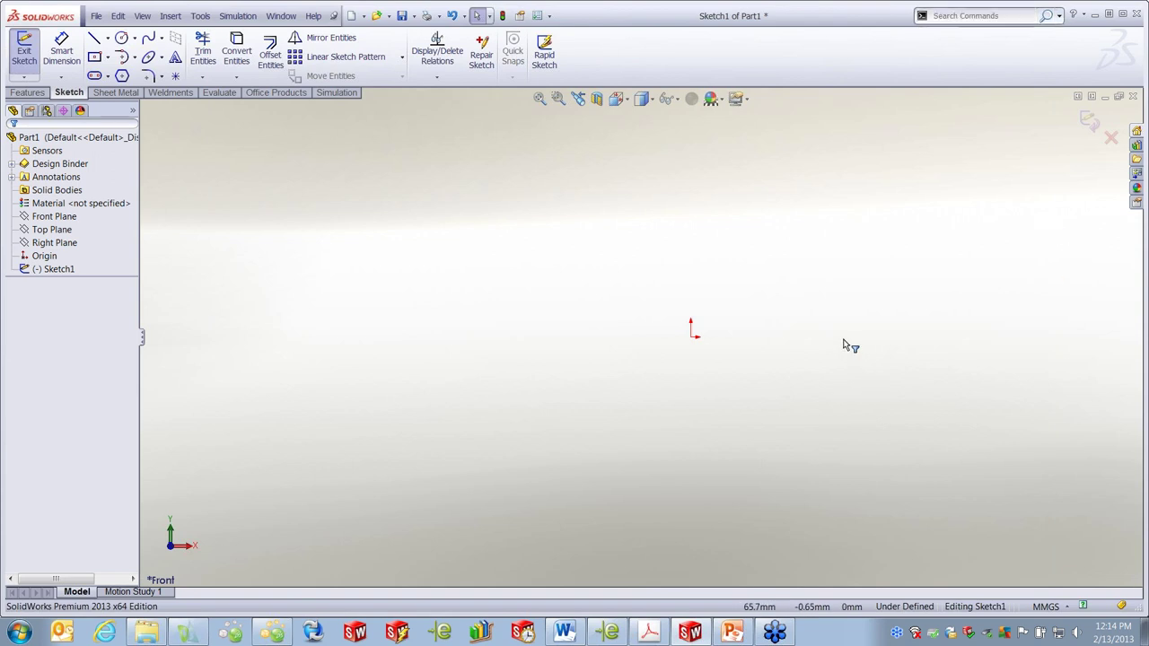
right_click(807, 337)
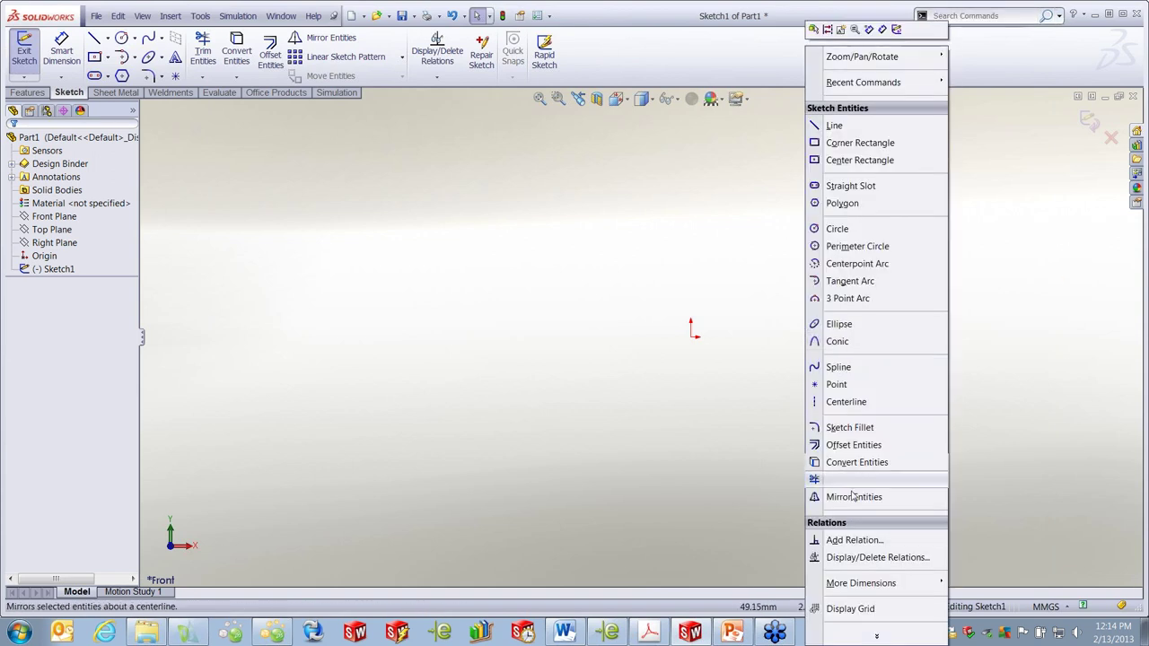
click(858, 608)
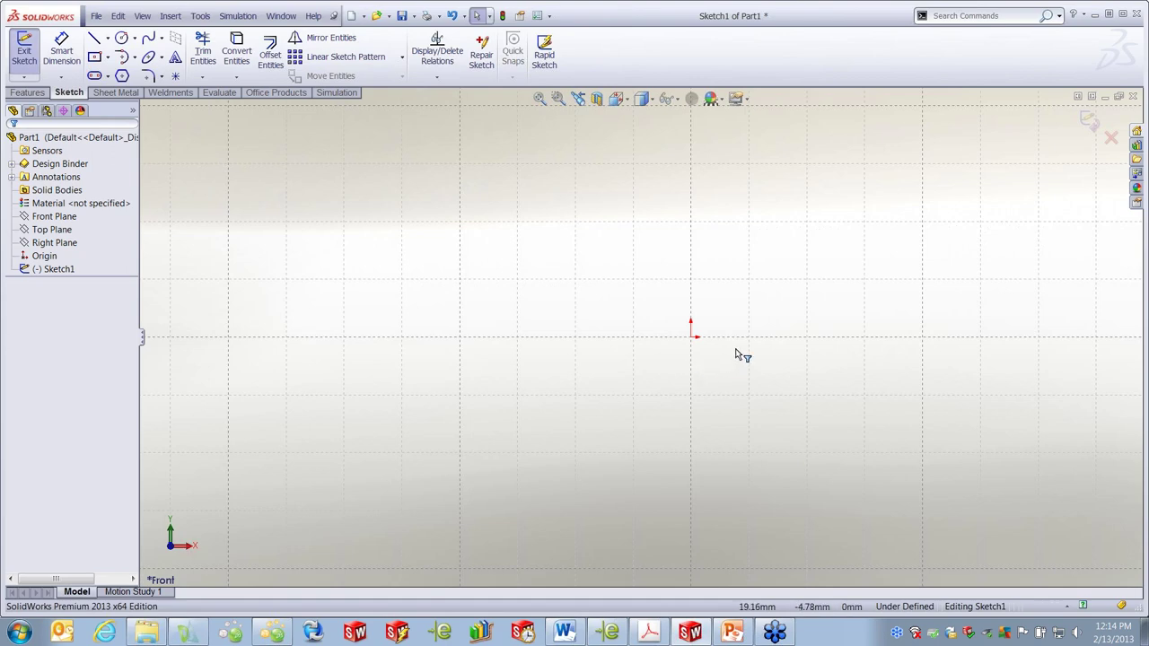
- Draw a vertical line left of the origin joined at its top to a horizontal line
click(93, 38)
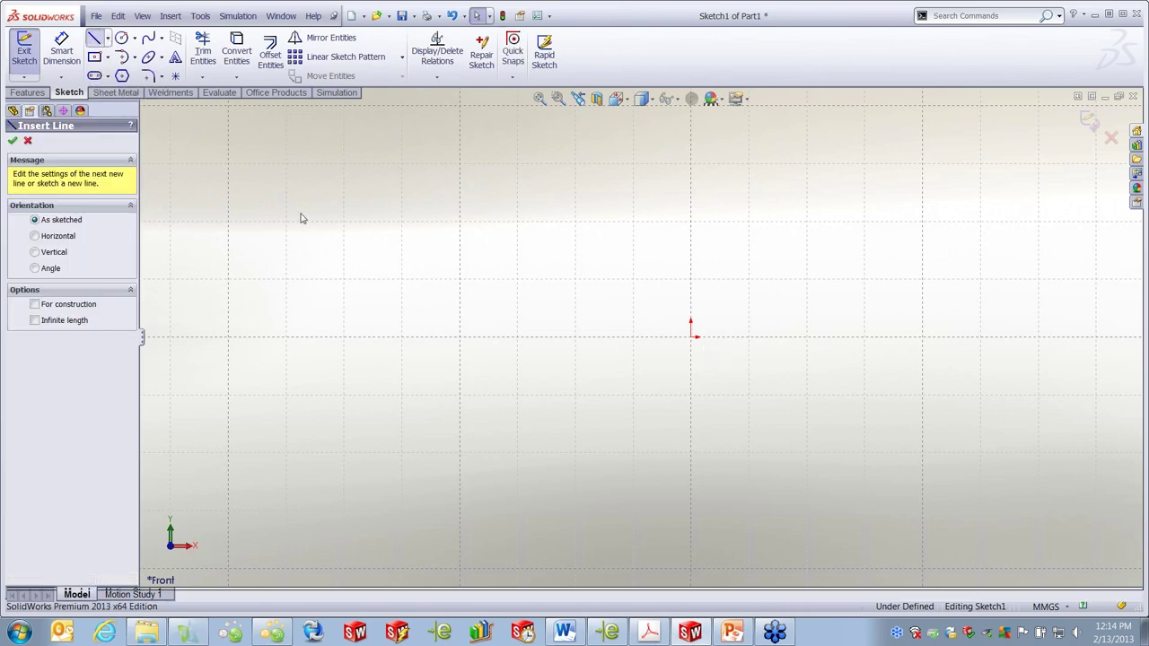
click(544, 338)
click(545, 194)
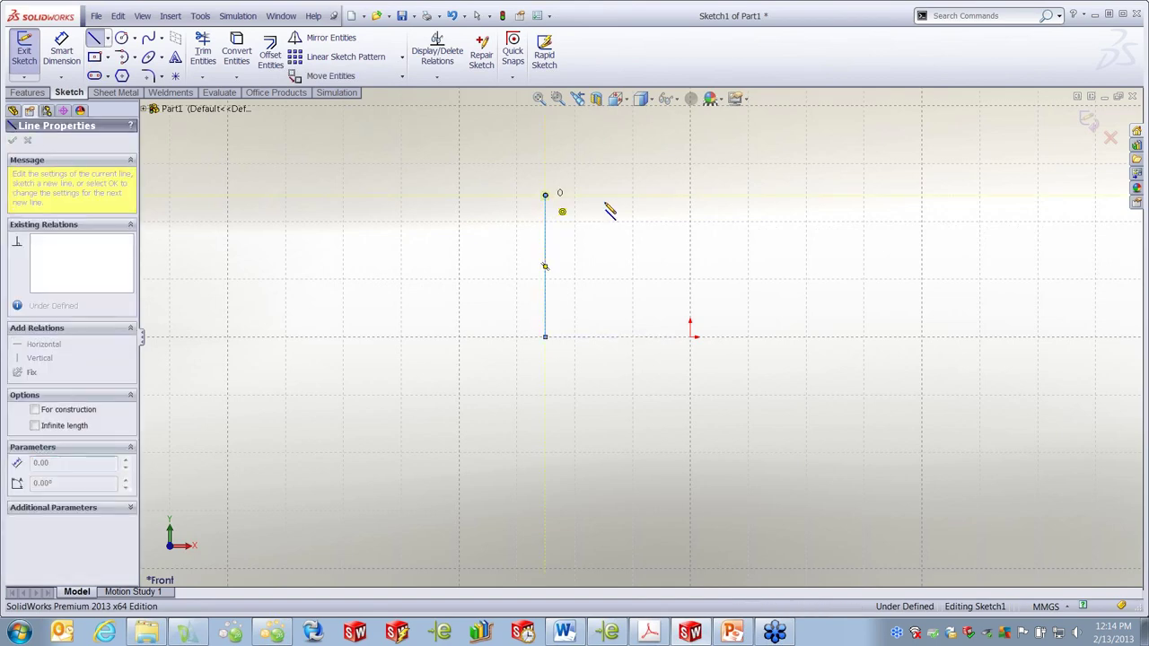
click(675, 199)
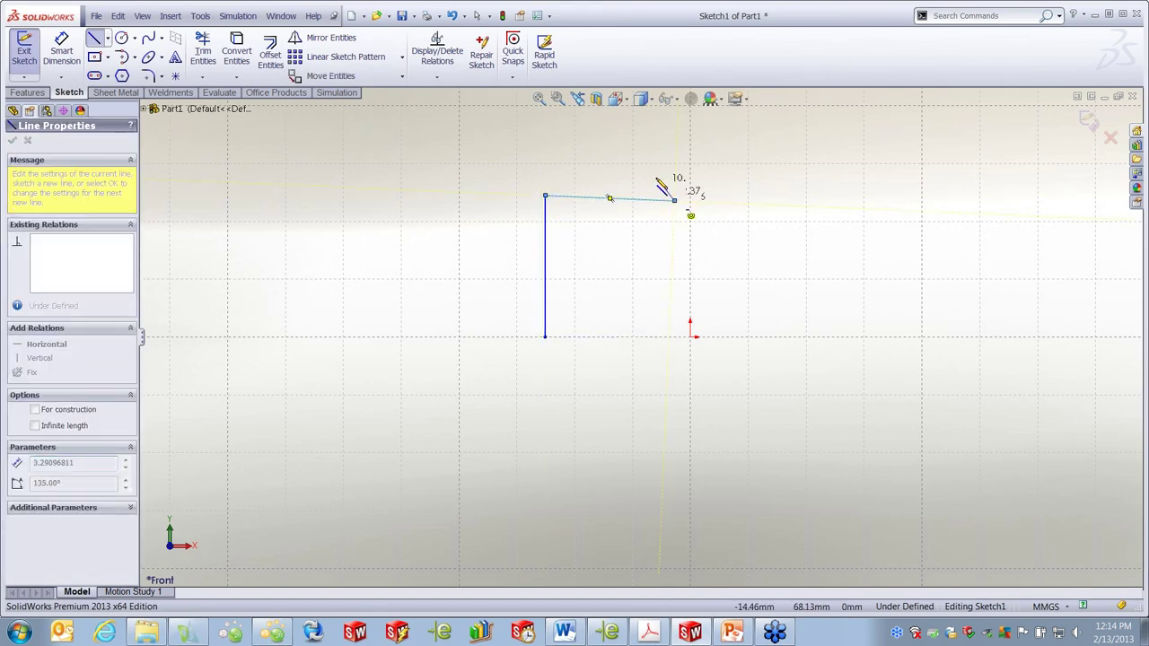
click(515, 77)
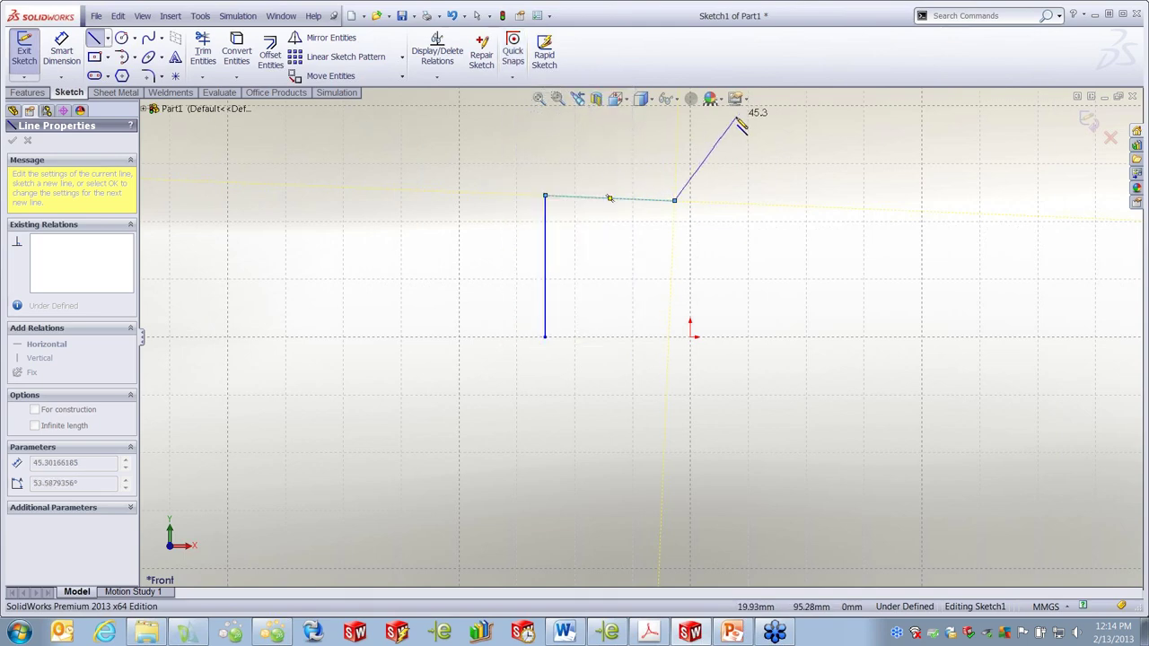
key(Escape)
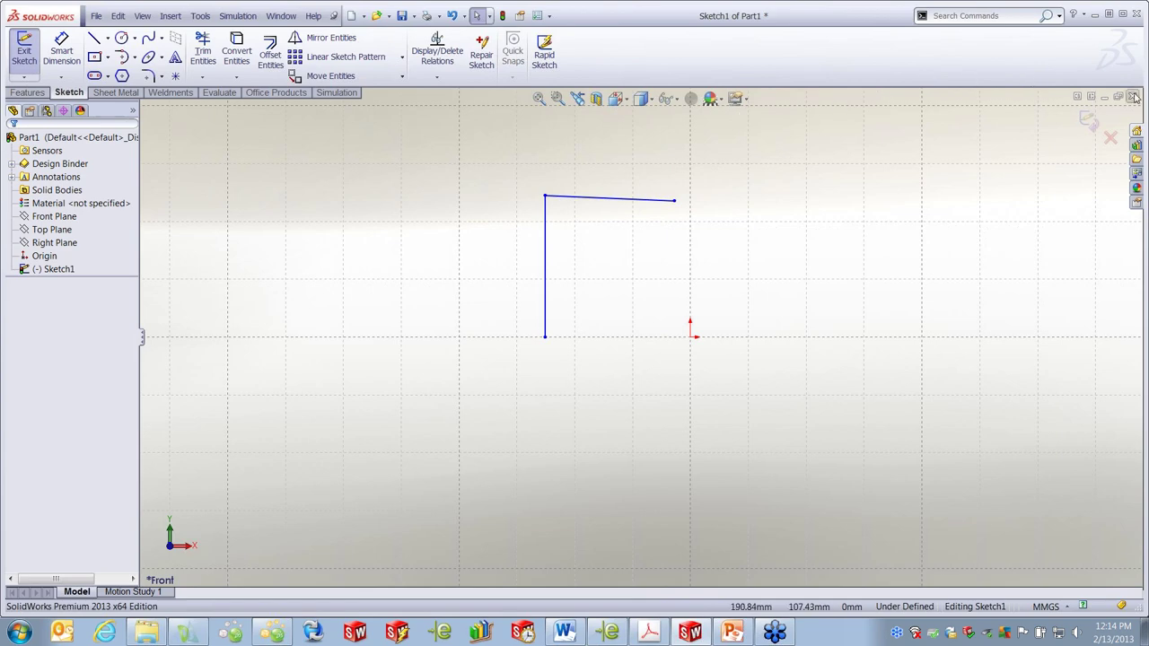
- Discard the unsaved part and open DEMO-4200-125-100.DWG from Autocad to SW > Familiar Tools > 2d to 3d
click(1134, 97)
click(590, 339)
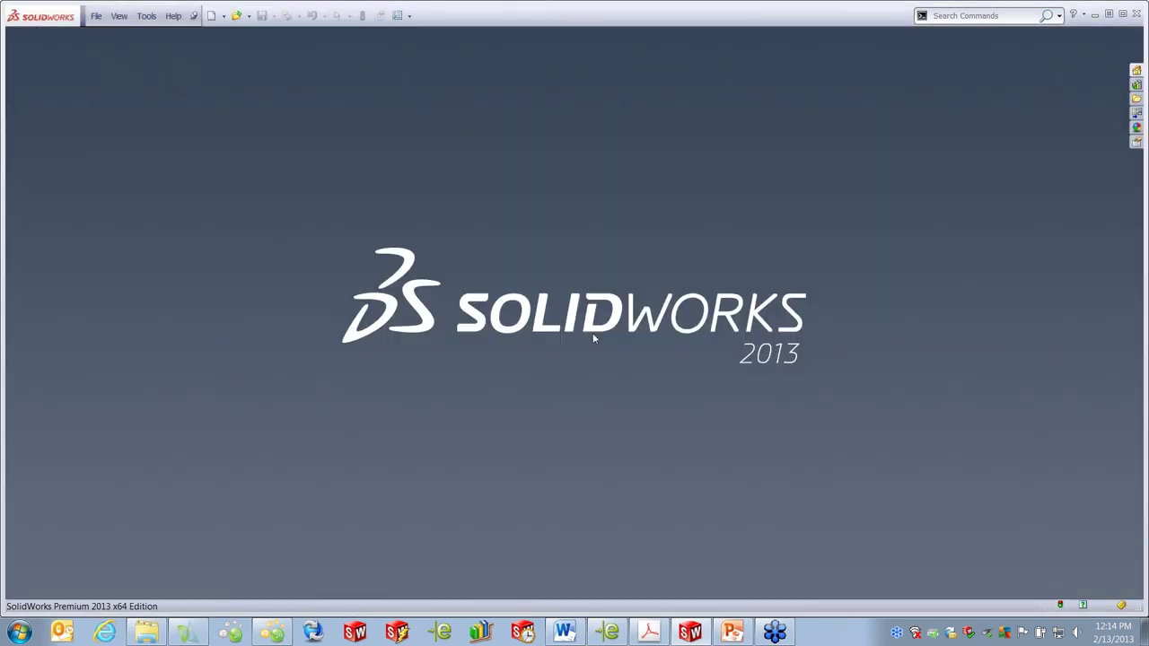
click(96, 15)
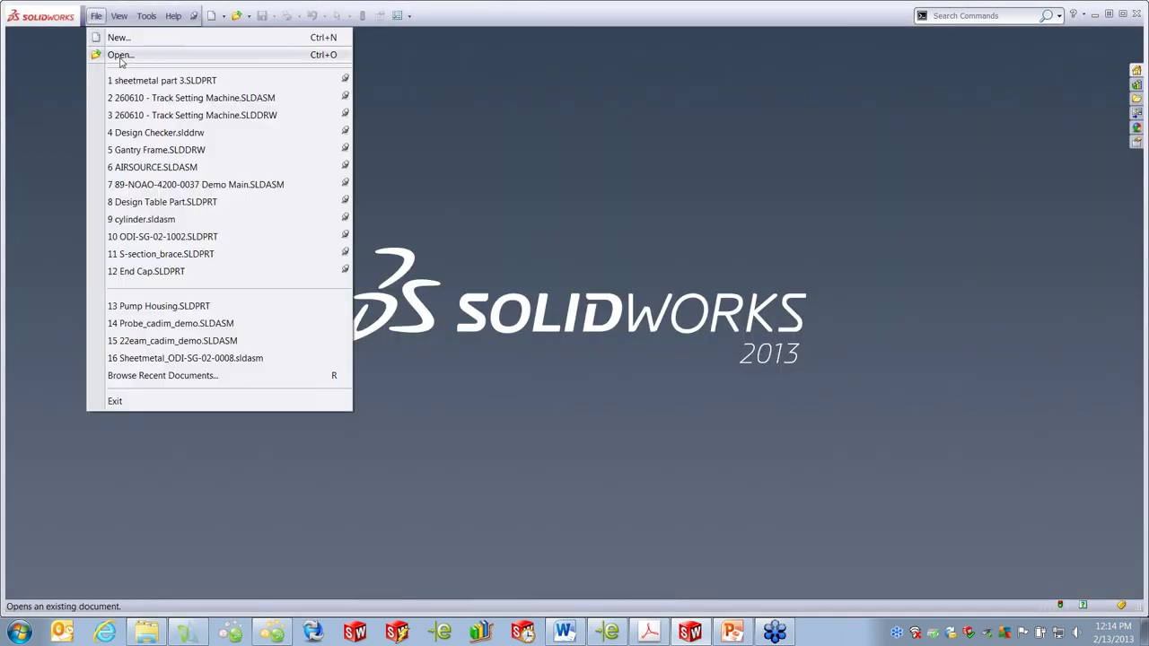
click(115, 54)
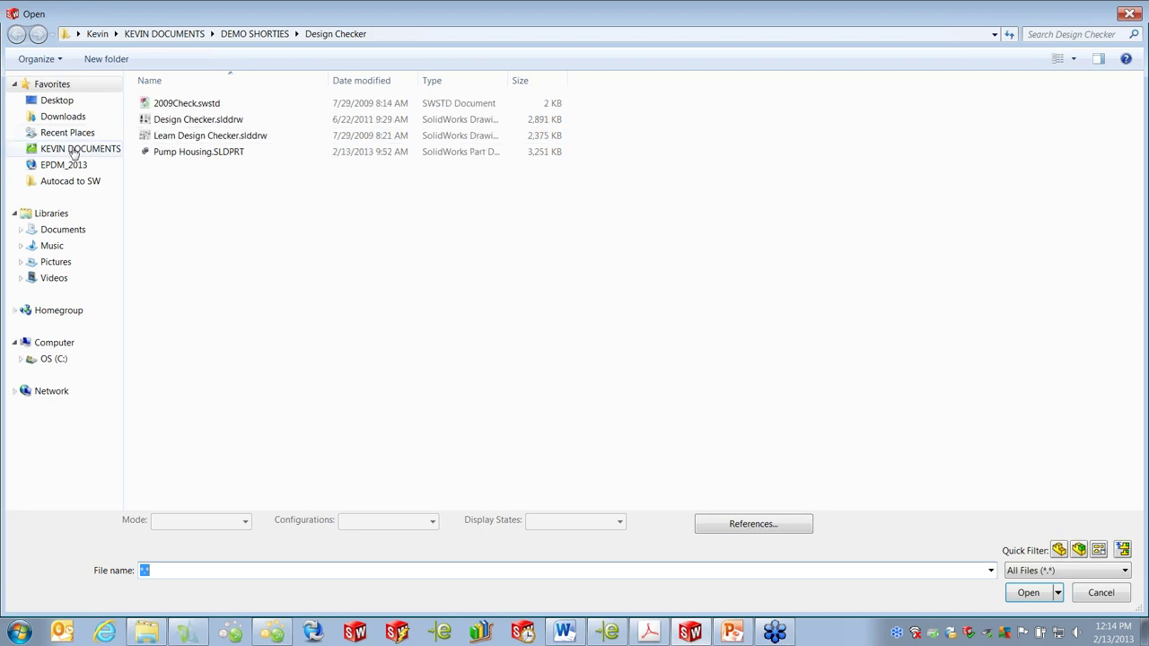
click(64, 183)
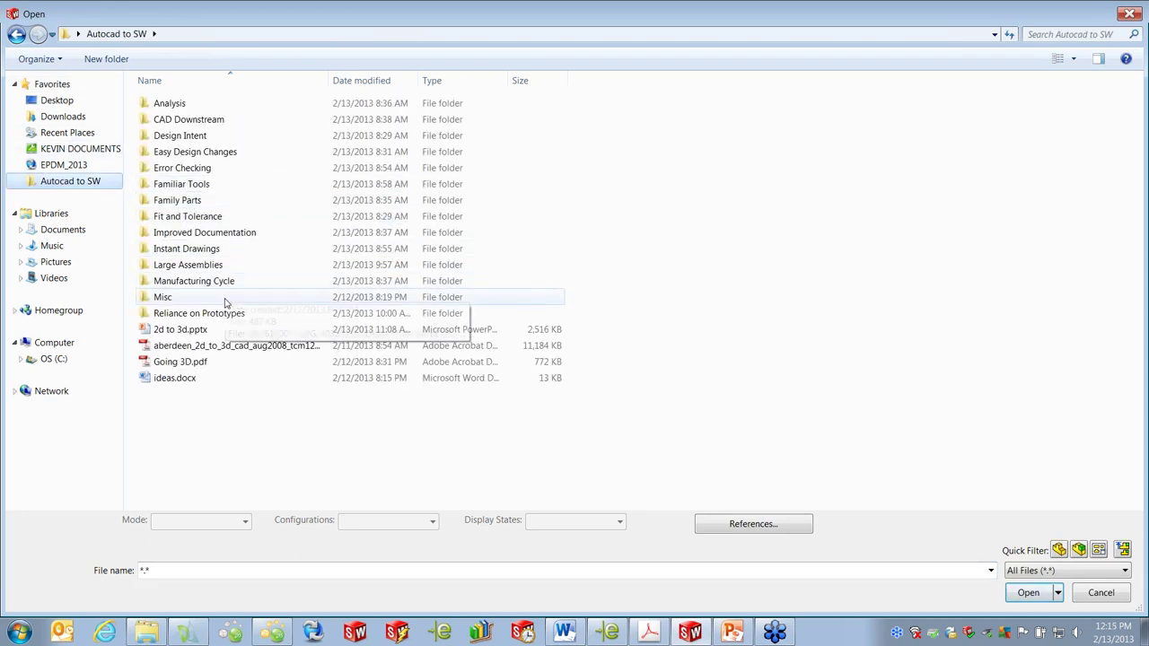
double_click(209, 186)
double_click(184, 107)
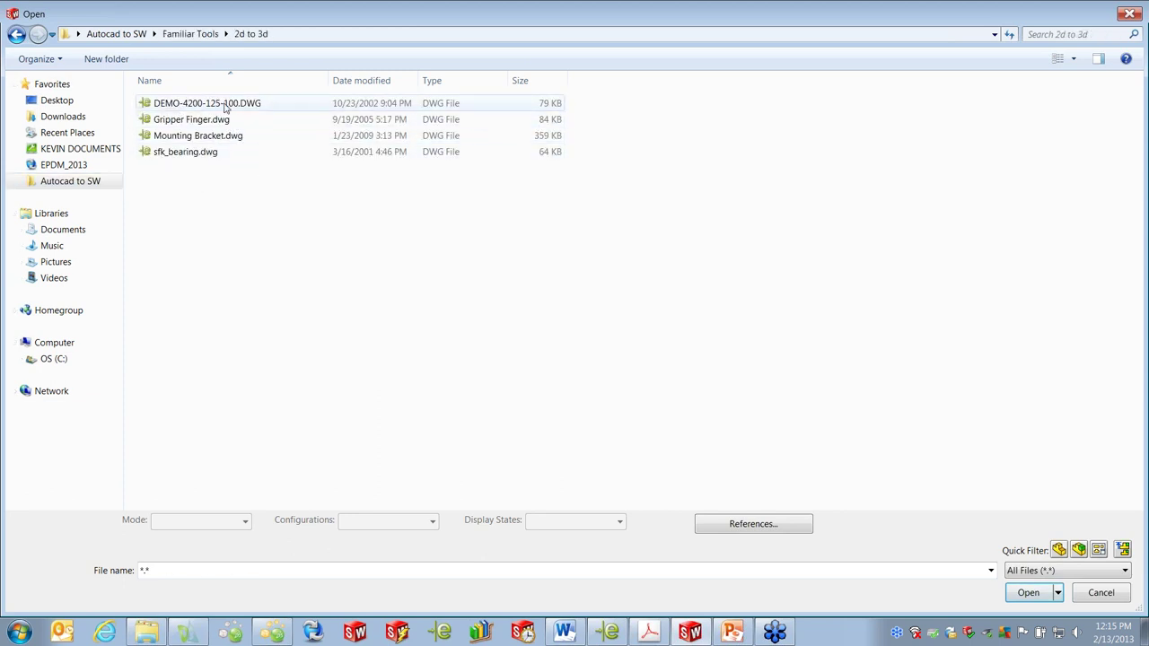
click(222, 104)
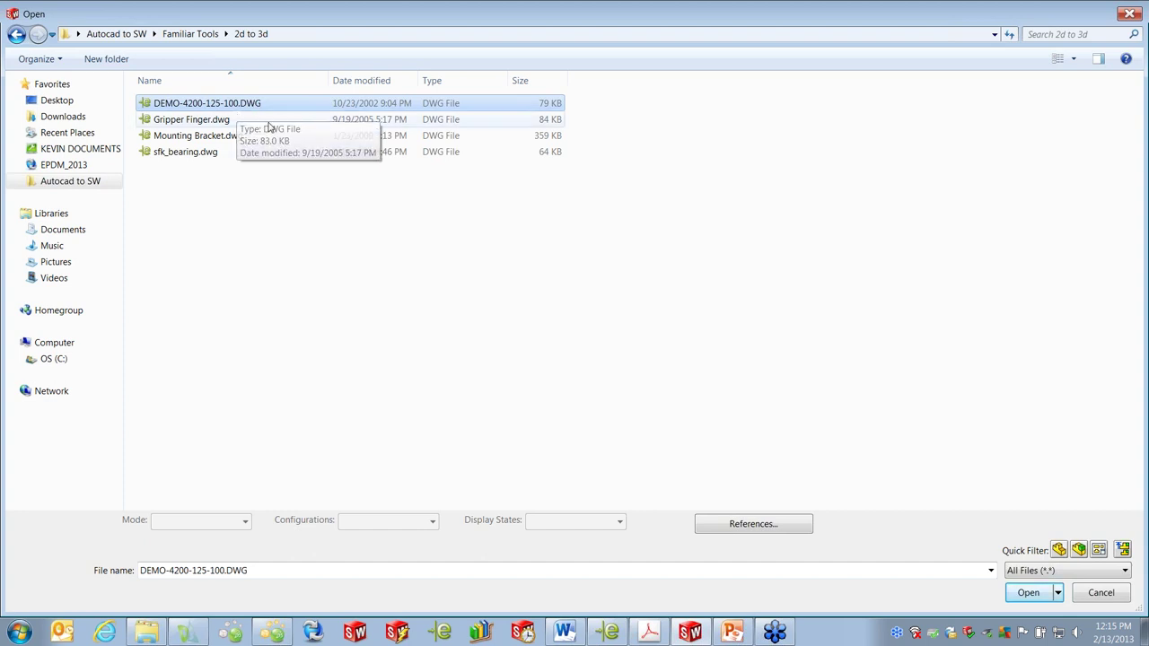
click(1031, 593)
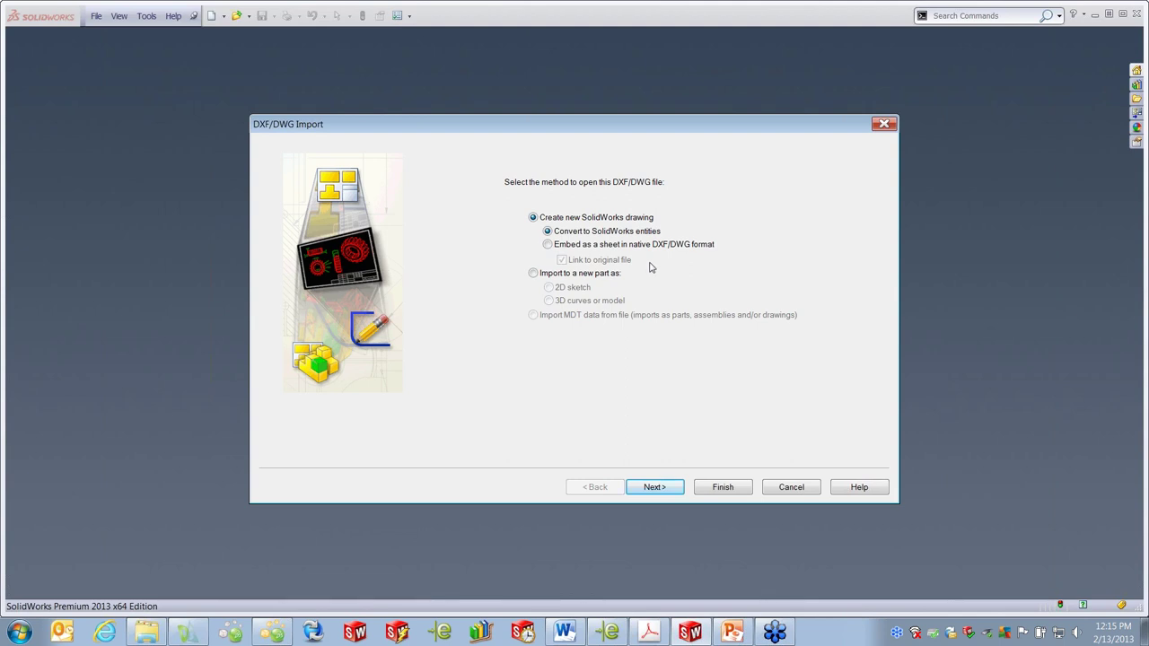
- Import as a 2D sketch, excluding layers 0, DEFPOINTS, DIMENSIONS, TEXT, TITLE_BLOCK and BORDER
click(535, 274)
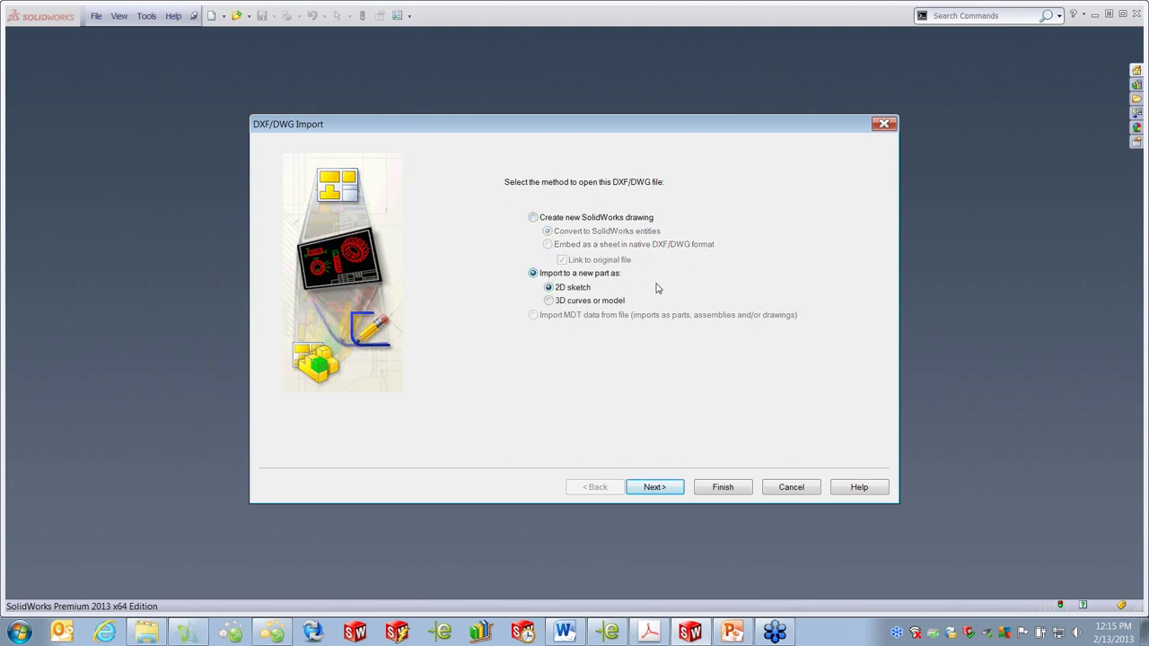
click(669, 488)
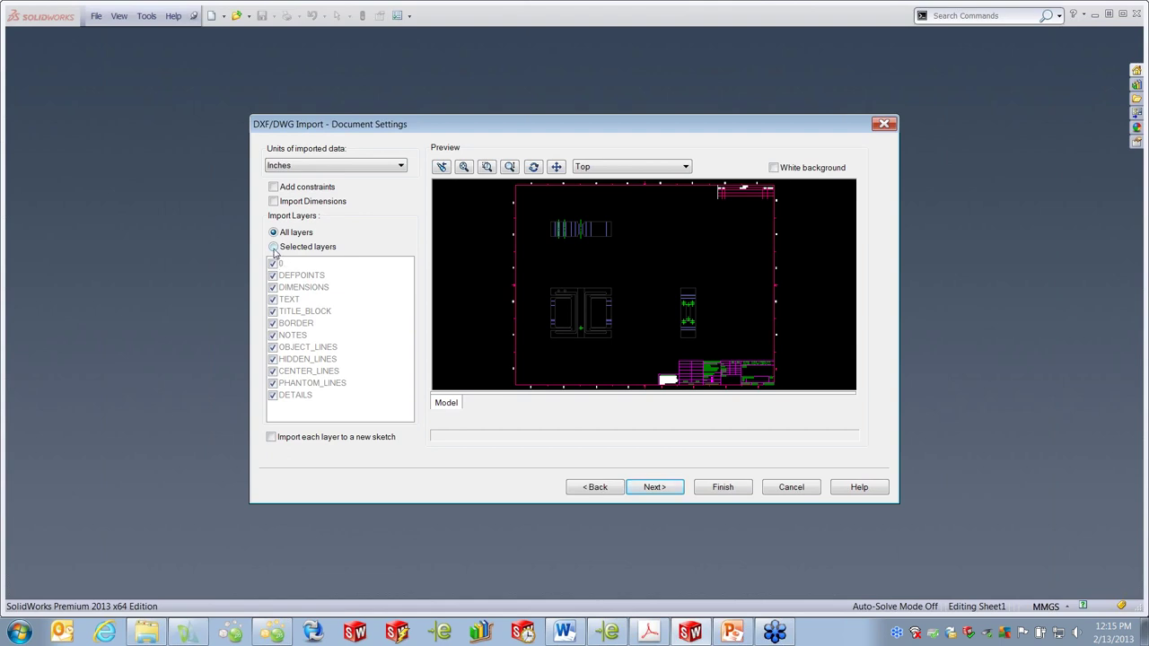
click(273, 247)
click(272, 264)
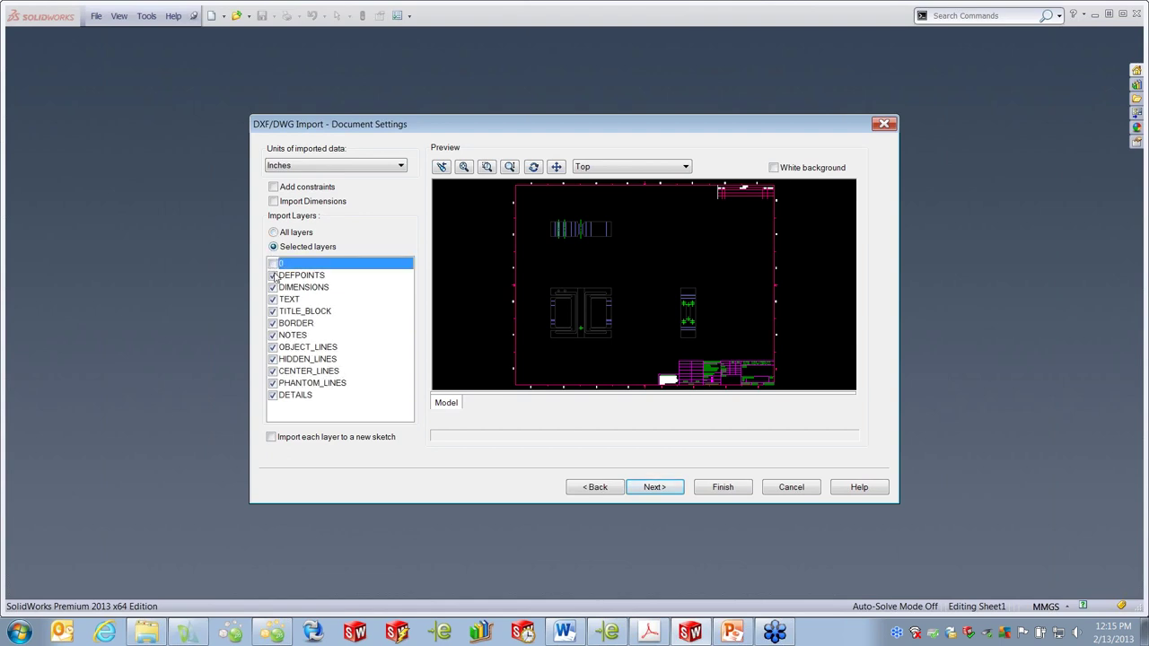
click(272, 276)
click(273, 287)
click(273, 299)
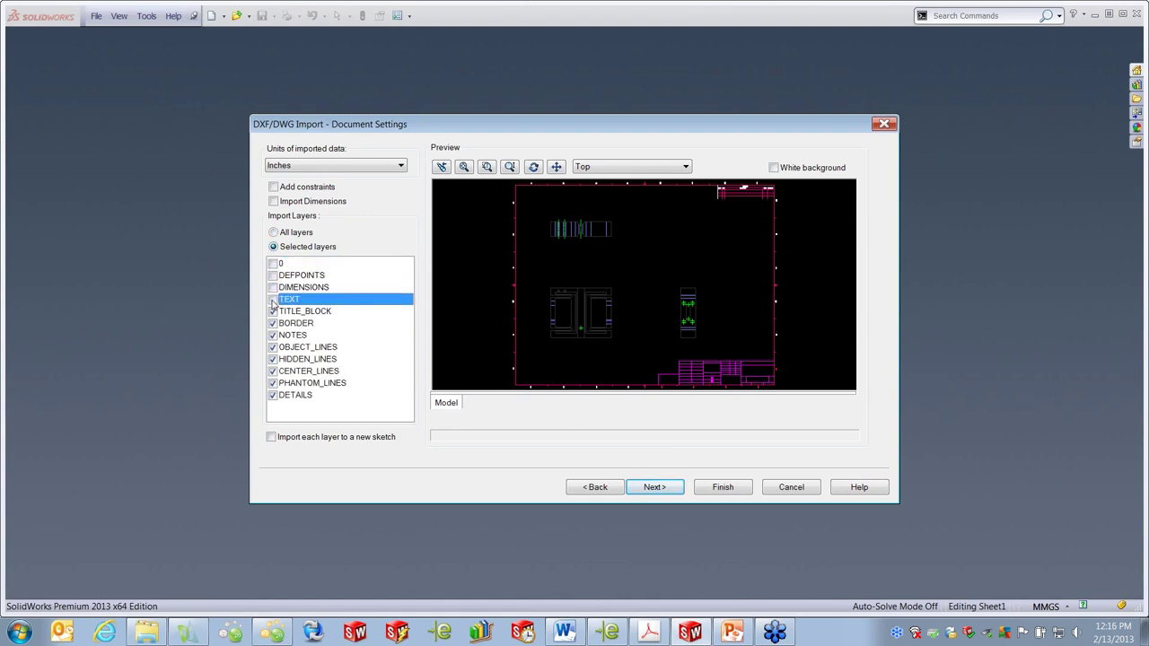
click(272, 311)
click(272, 323)
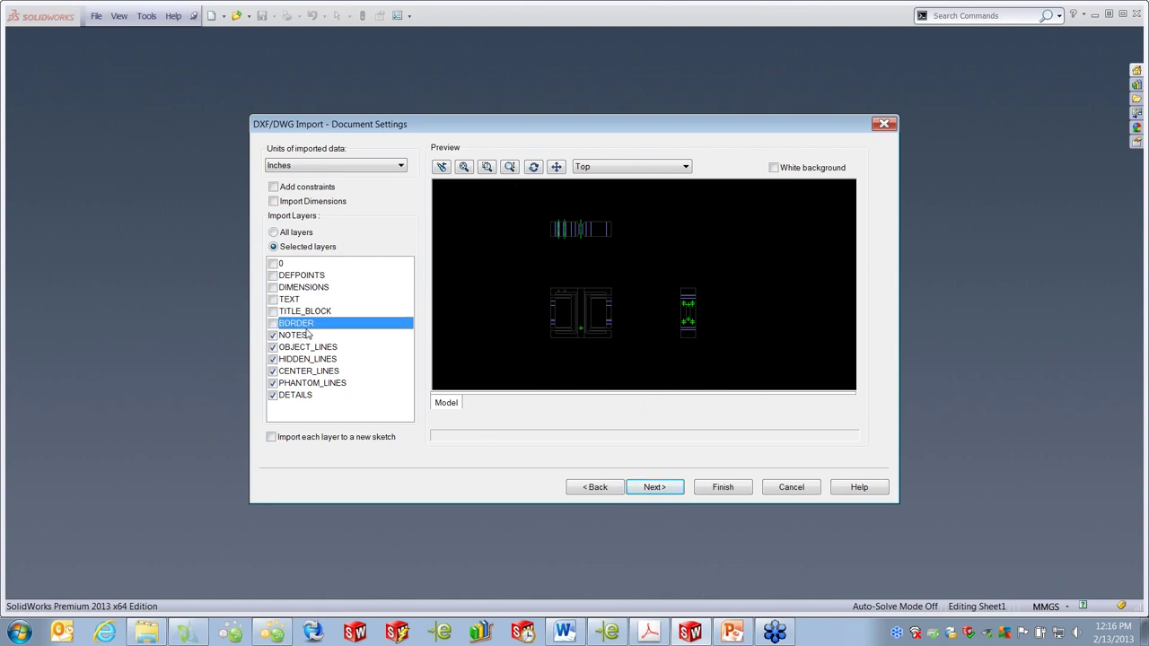
- Set the imported data units to Millimeters and continue the import
click(395, 169)
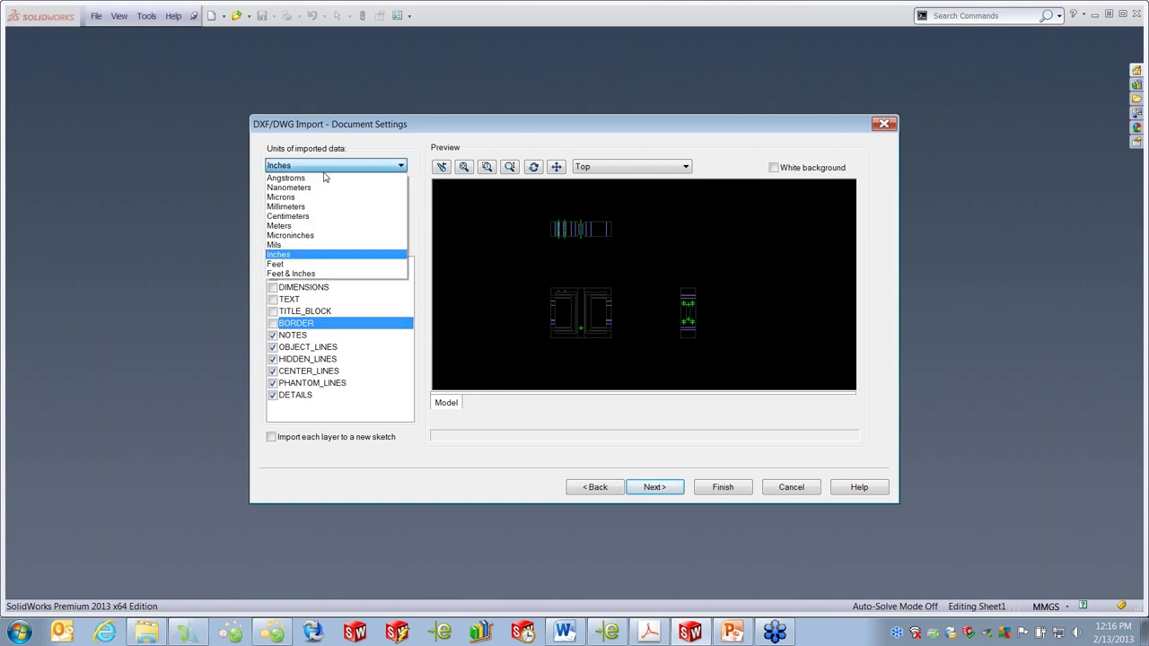
click(301, 207)
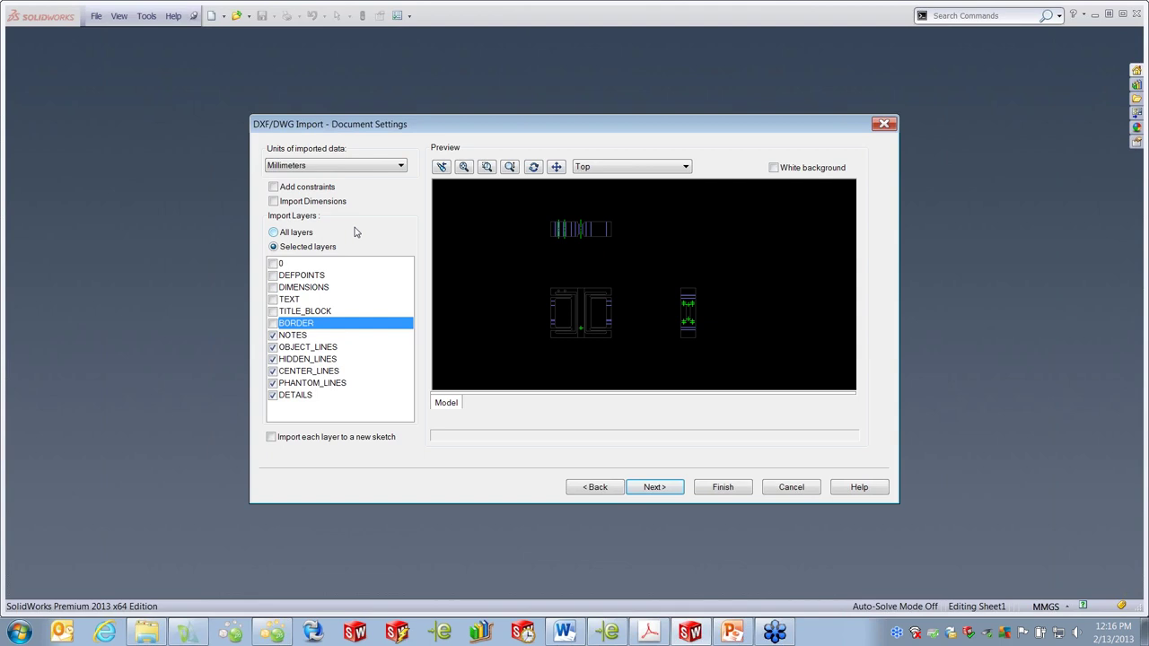
click(655, 487)
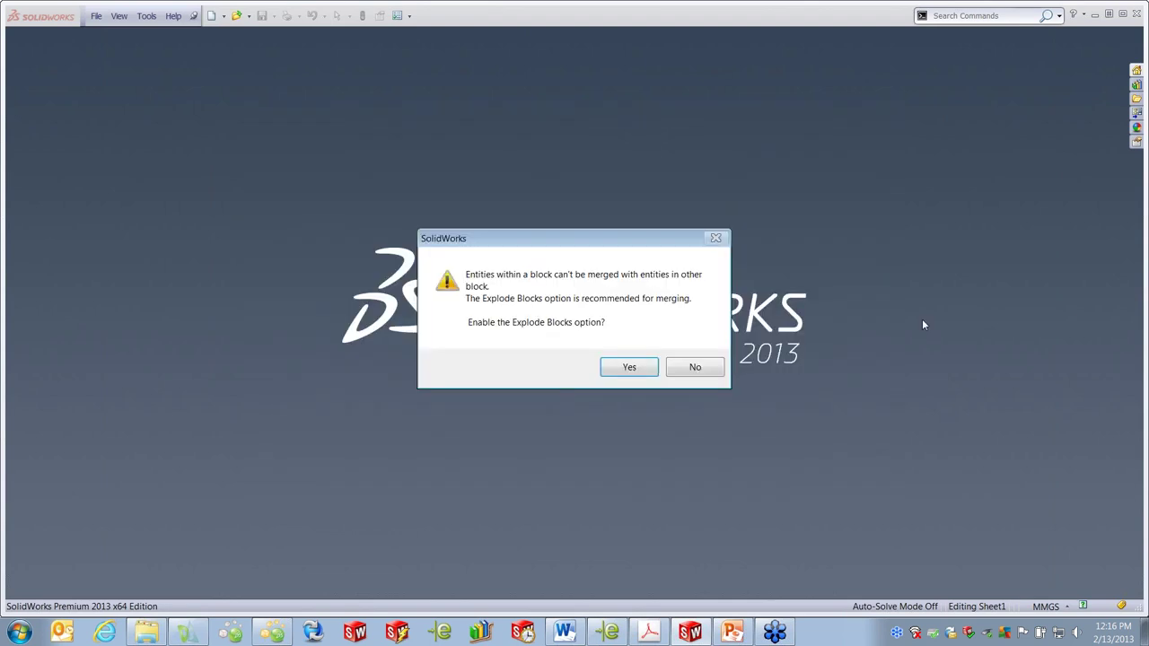
- Explode blocks, then assign the three views as Front, Right and Top with 2D to 3D
click(629, 367)
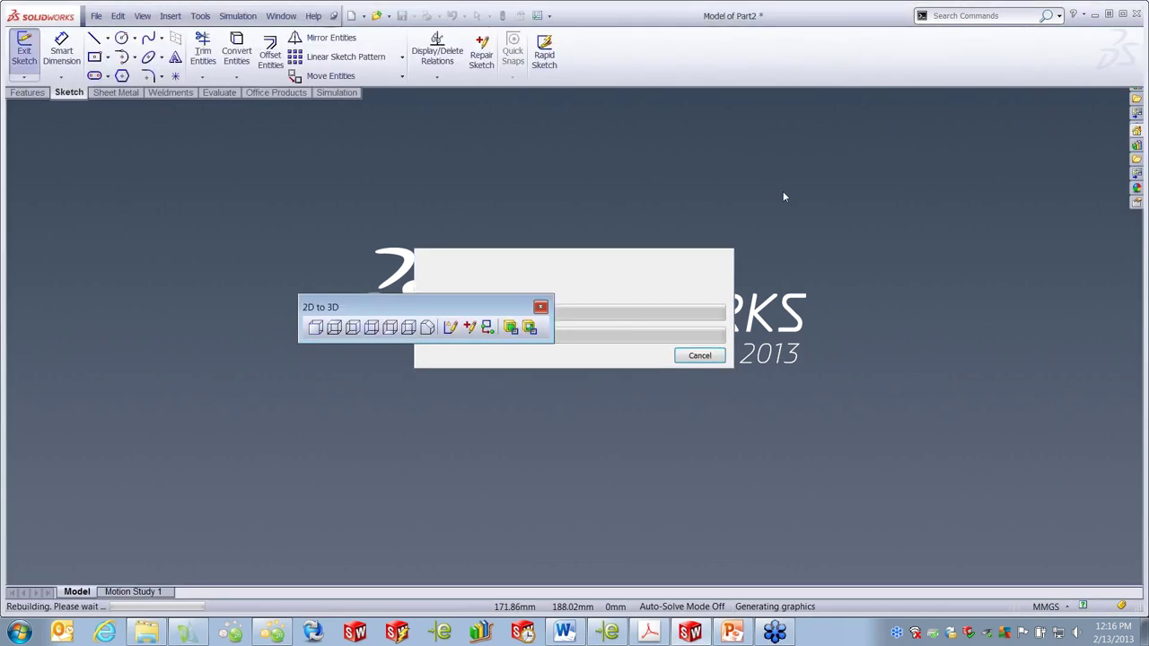
drag(482, 307, 571, 254)
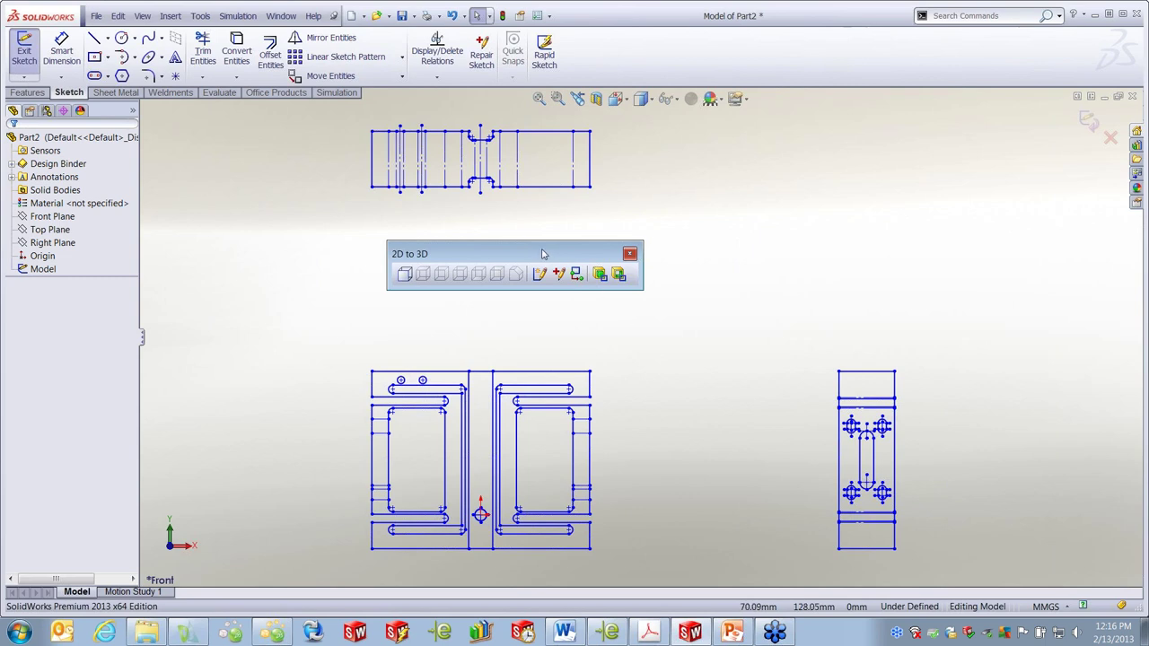
drag(541, 254, 431, 255)
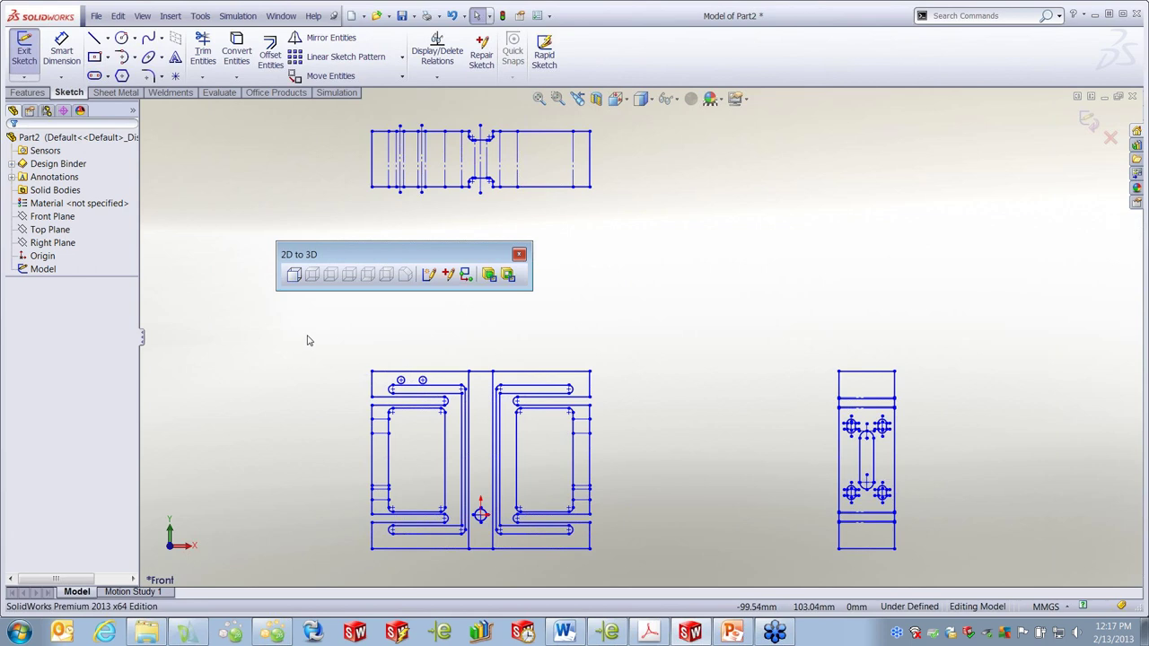
drag(317, 341, 652, 574)
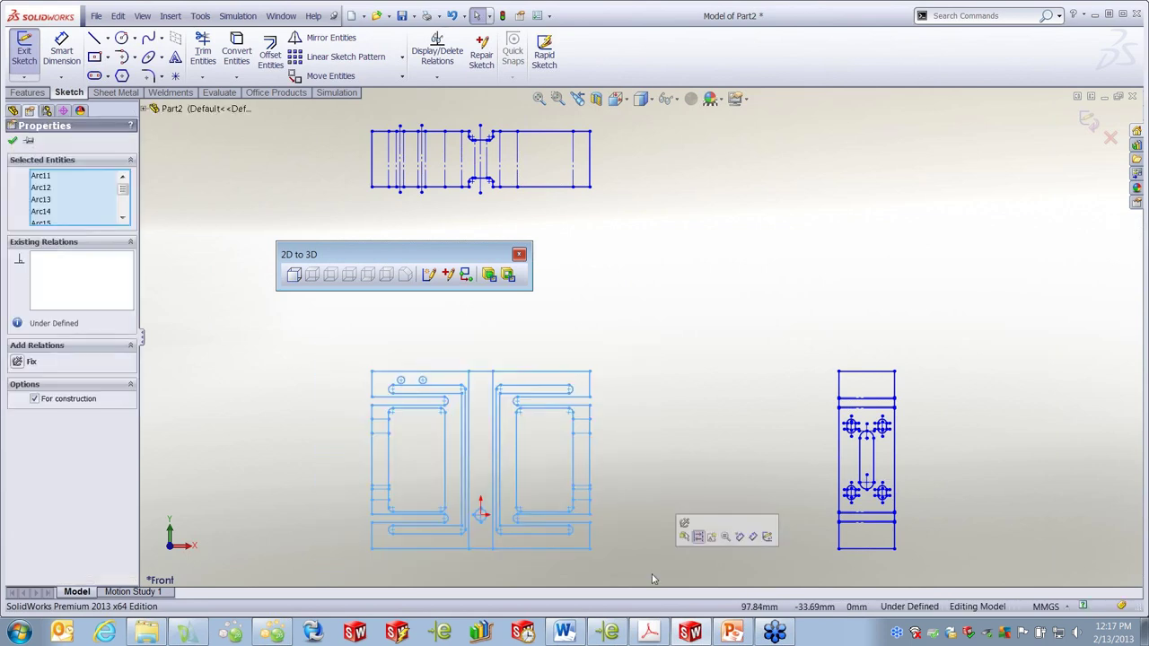
click(295, 276)
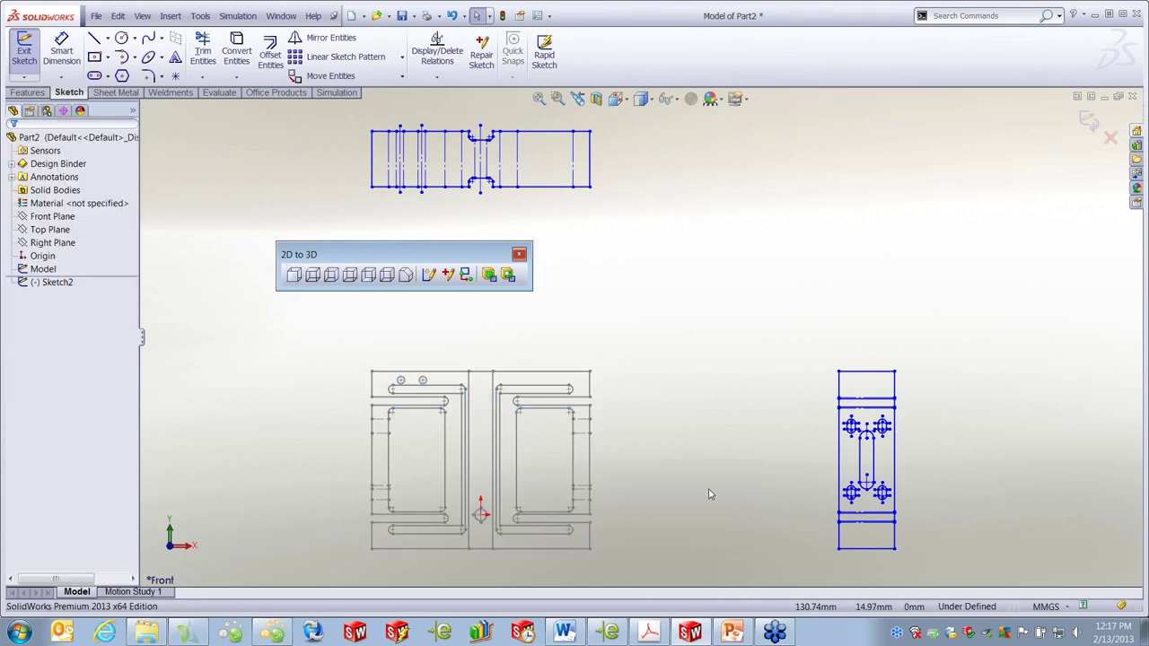
drag(758, 325, 943, 582)
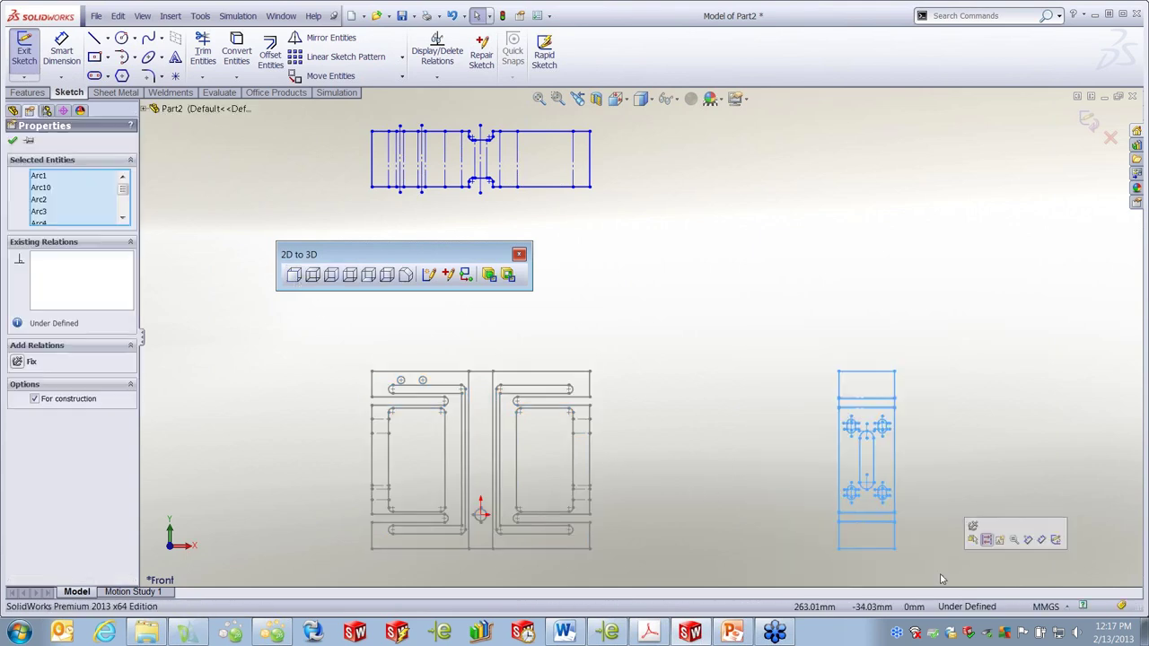
click(332, 275)
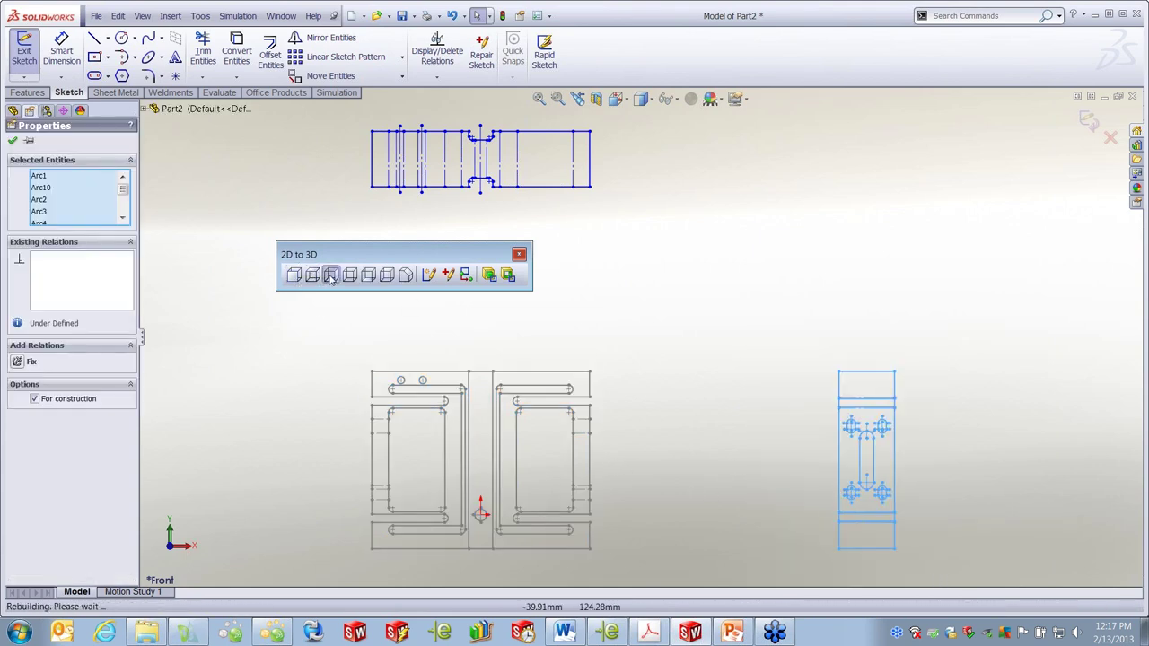
mouse_move(336, 106)
mouse_down()
mouse_move(384, 138)
mouse_move(635, 228)
mouse_up()
click(313, 275)
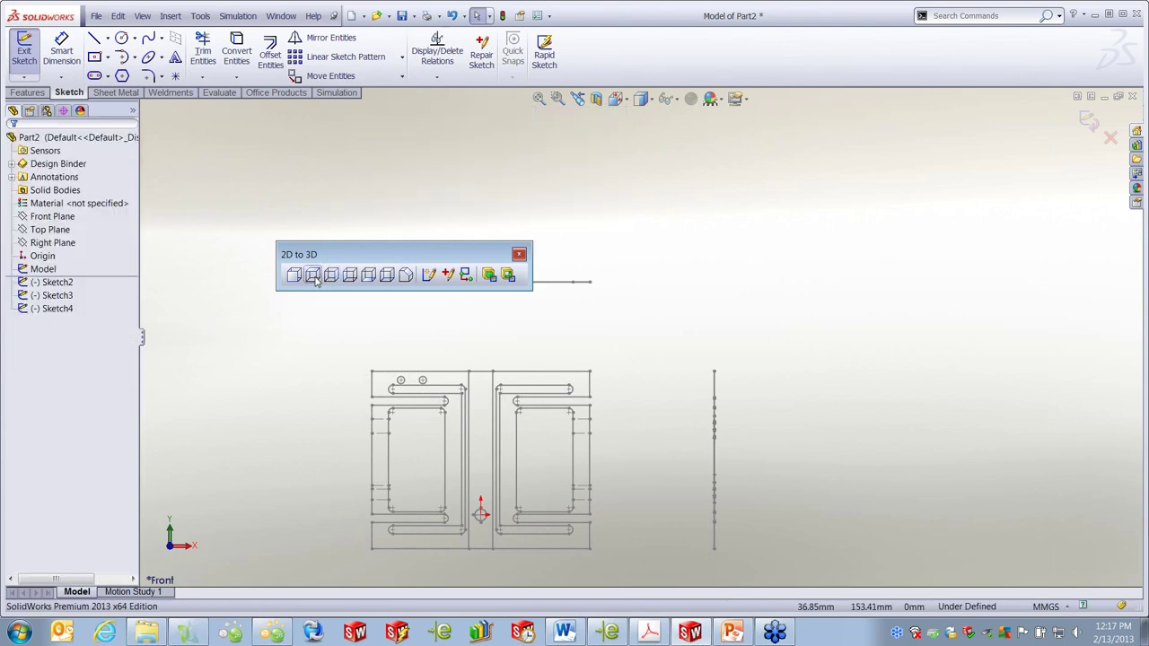
- Align the side and top view edges, check the sketch for gaps, and exit the sketch
drag(485, 254, 11, 188)
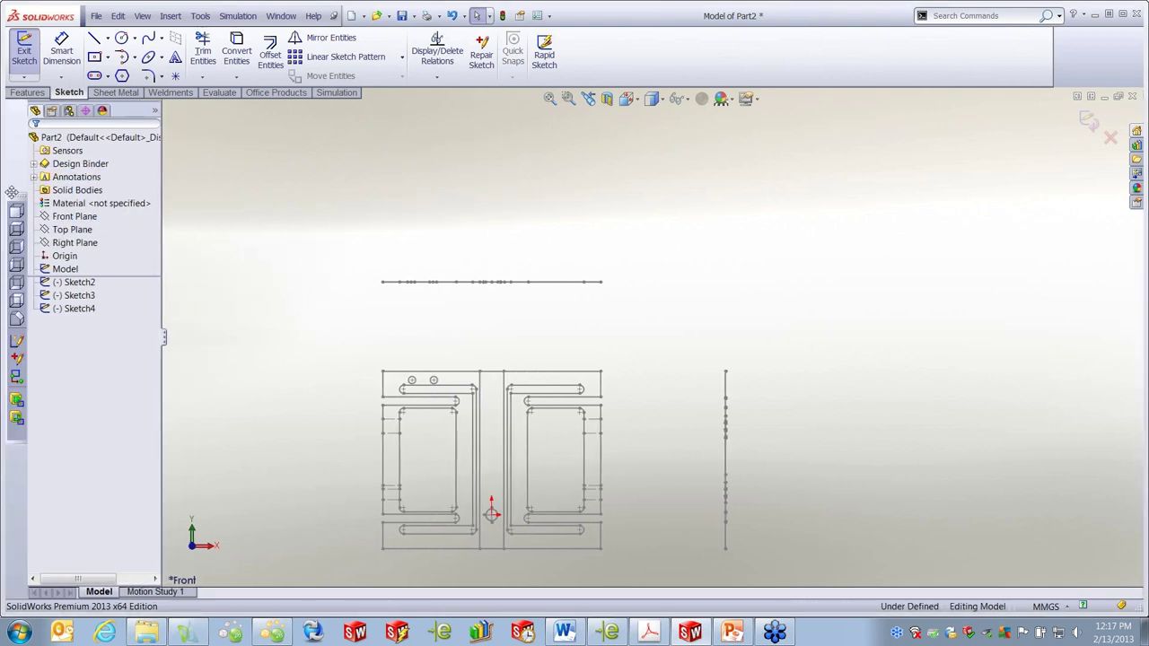
mouse_move(624, 341)
middle_down()
mouse_move(631, 320)
mouse_move(598, 367)
mouse_move(584, 326)
mouse_move(601, 380)
mouse_move(613, 364)
mouse_move(597, 398)
mouse_move(574, 387)
mouse_move(598, 403)
middle_up()
click(650, 395)
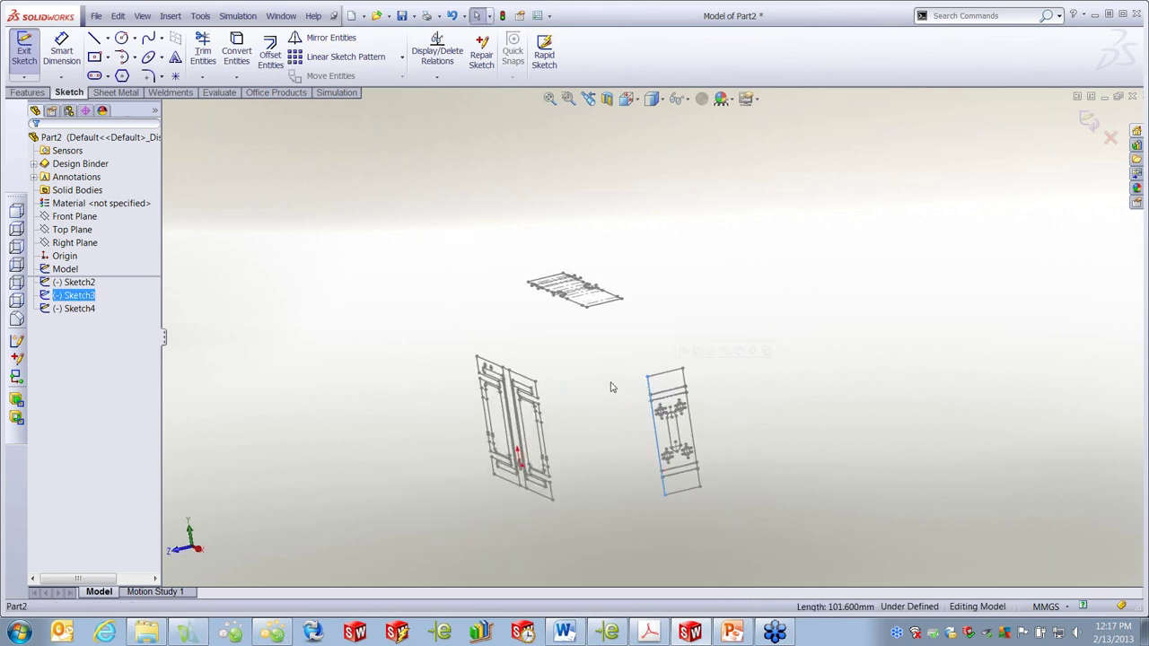
ctrl+click(578, 304)
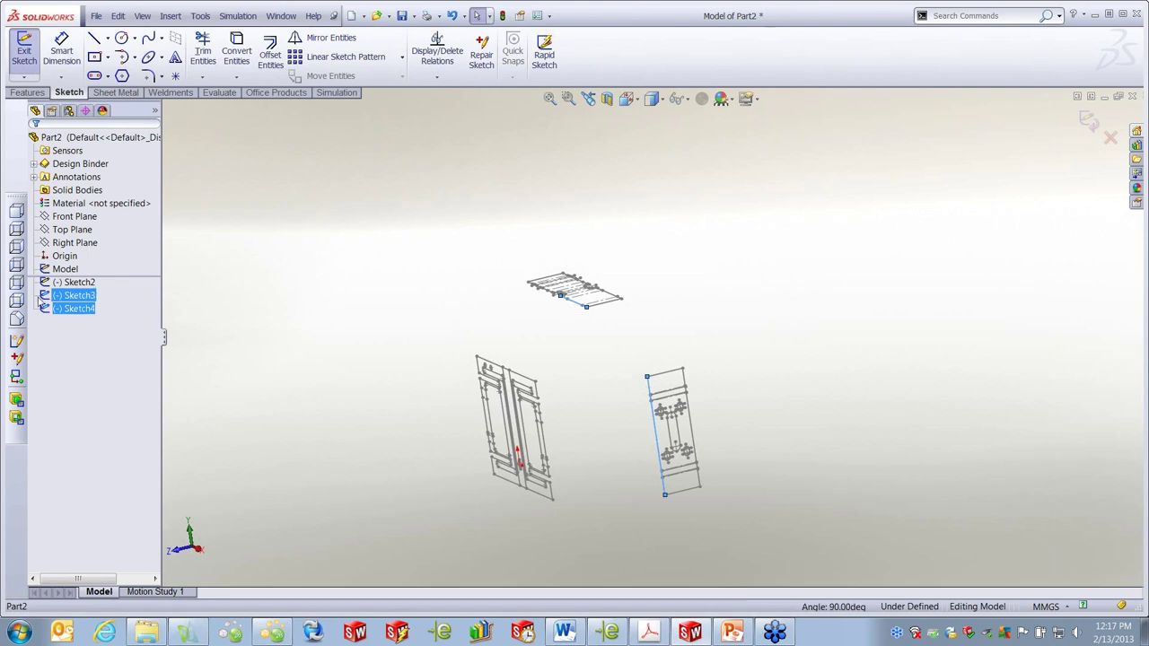
click(16, 358)
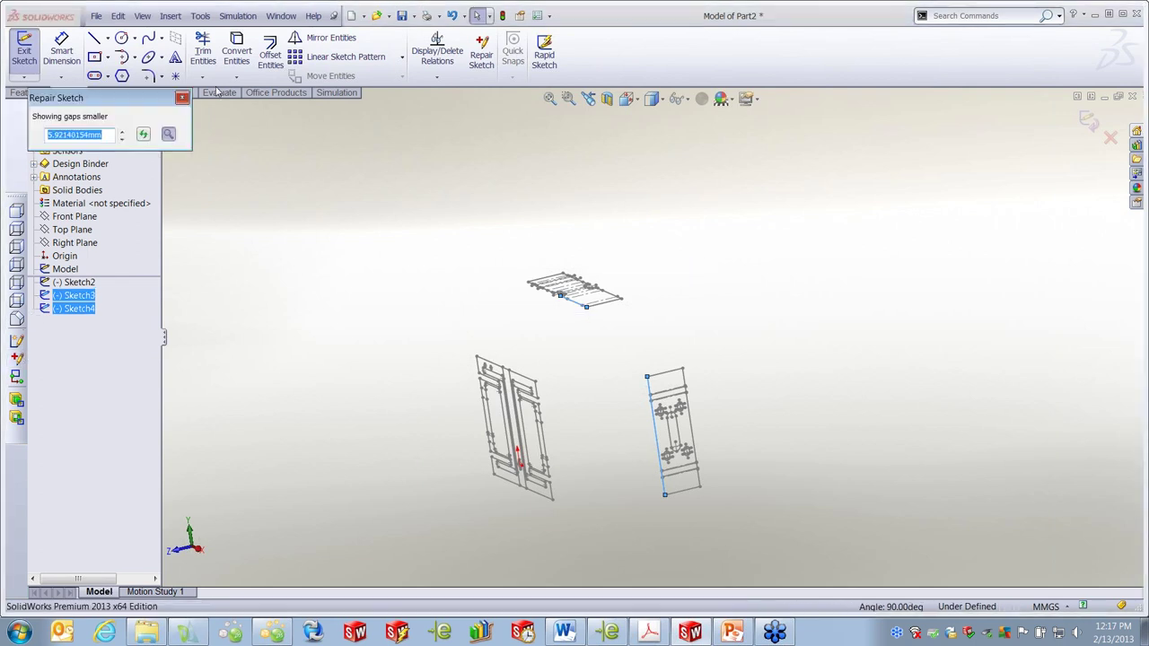
click(182, 97)
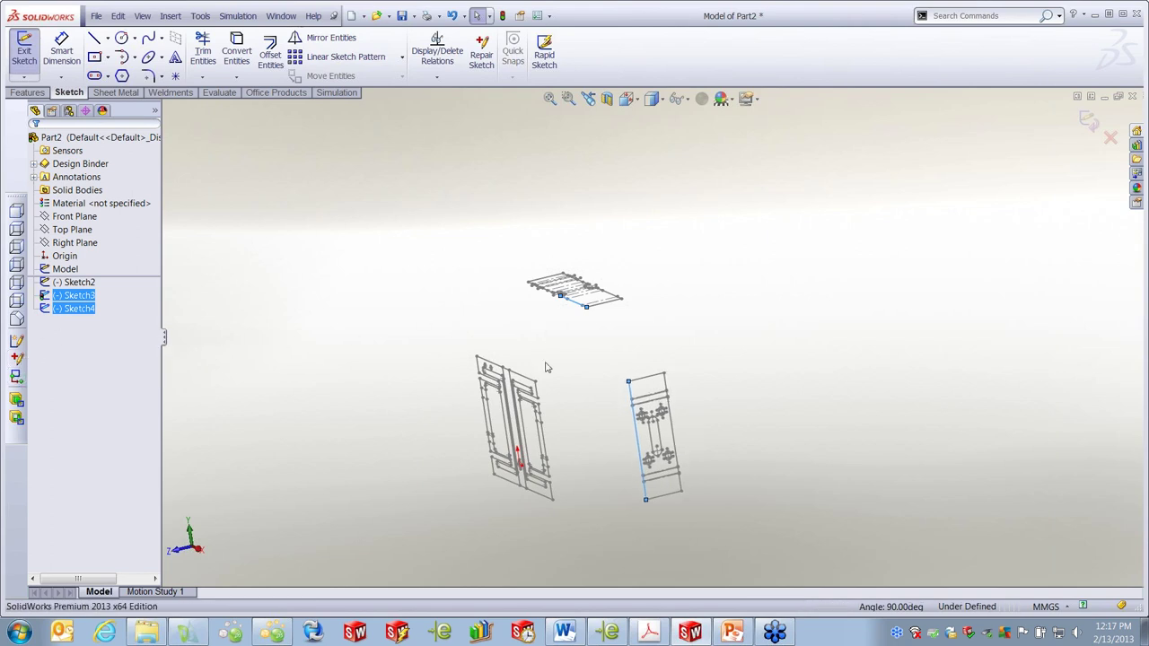
mouse_move(733, 354)
middle_down()
mouse_move(679, 269)
mouse_move(780, 308)
mouse_move(795, 282)
mouse_move(800, 313)
middle_up()
click(1088, 120)
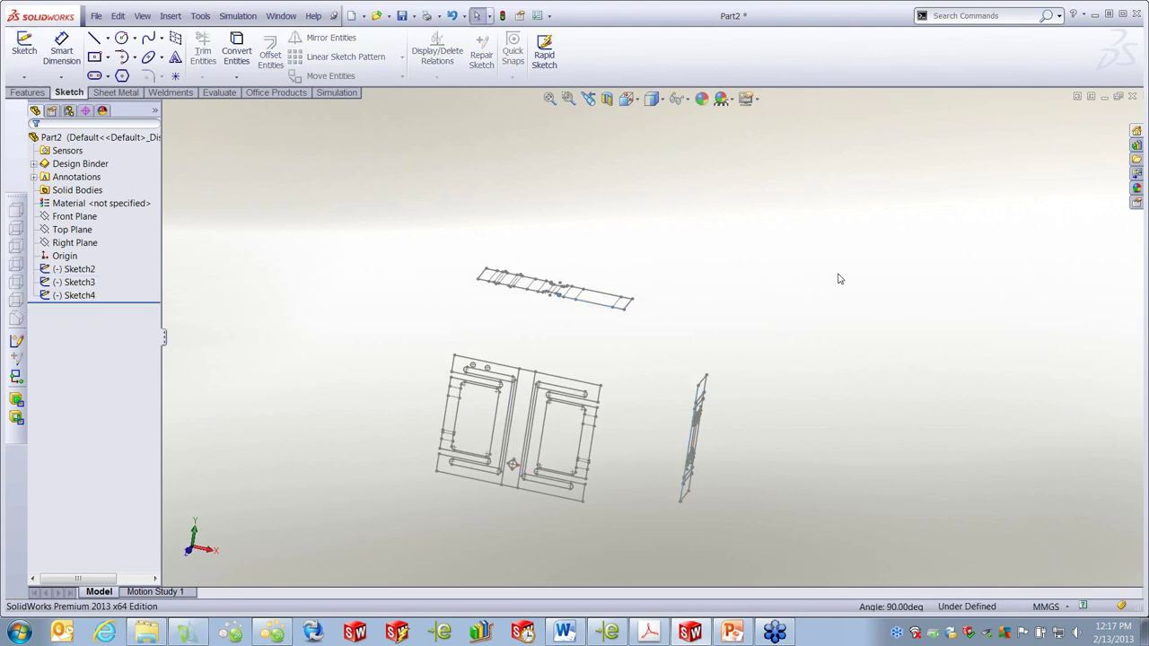
- Select the left and right frame regions of Sketch2 with the Contour Select Tool
click(66, 257)
click(74, 269)
right_click(73, 272)
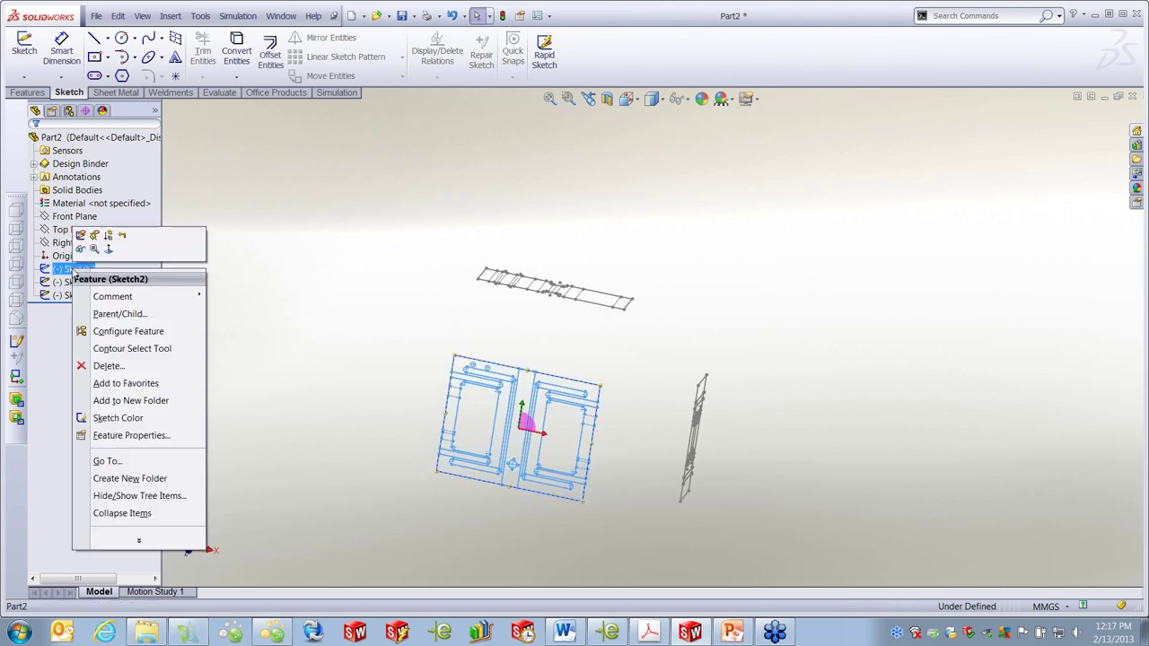
click(140, 351)
scroll(435, 406, down, 3)
scroll(485, 395, down, 1)
click(588, 339)
click(656, 353)
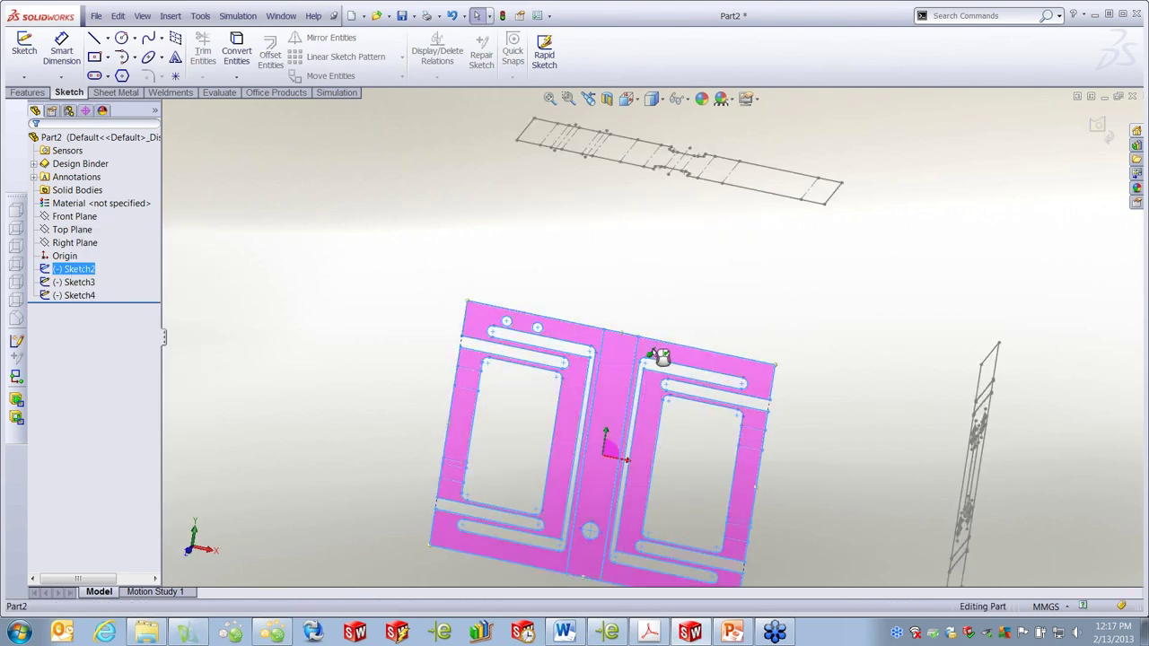
- Extrude the regions from a top-view vertex Up To Vertex at its far corner
click(28, 92)
click(20, 68)
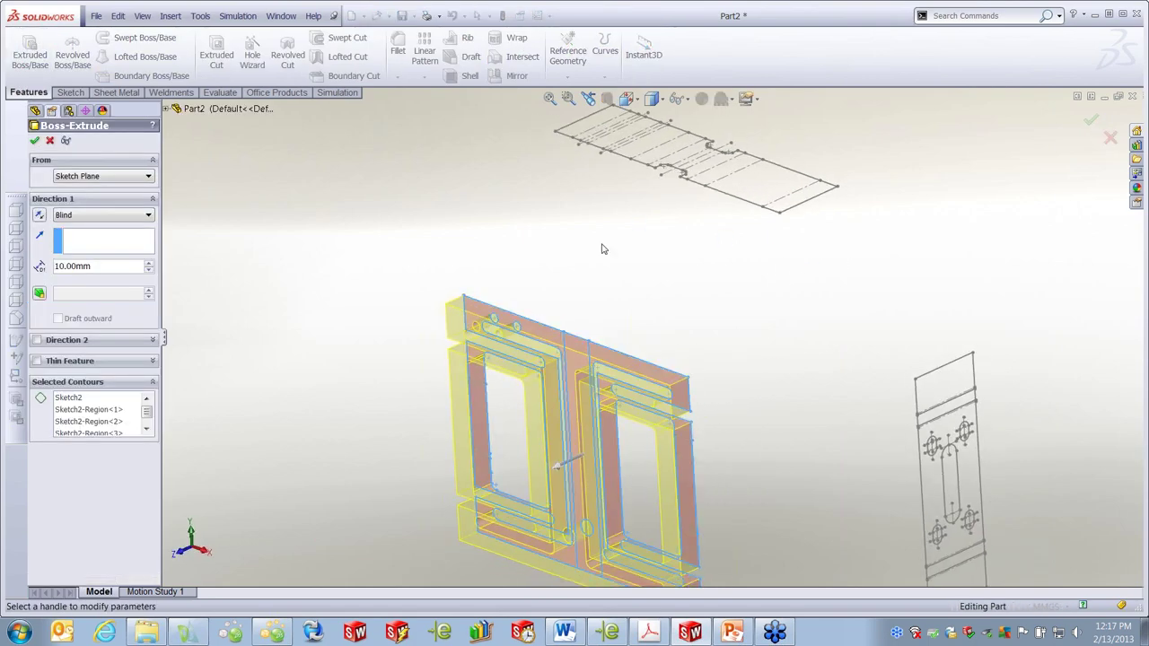
click(149, 176)
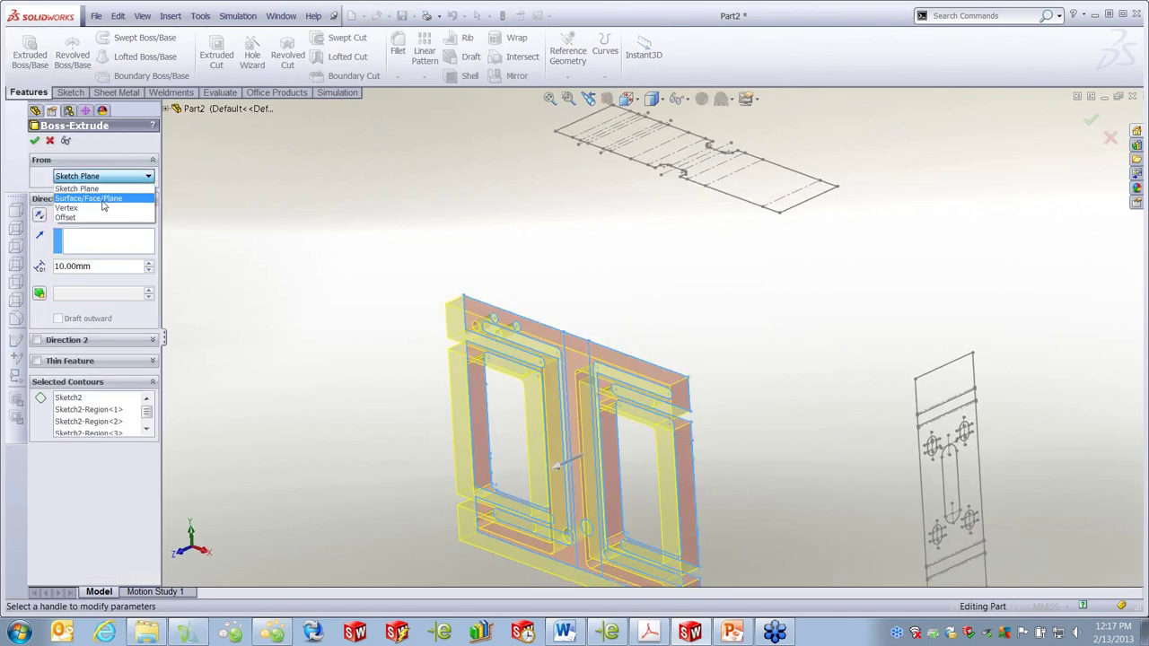
click(65, 205)
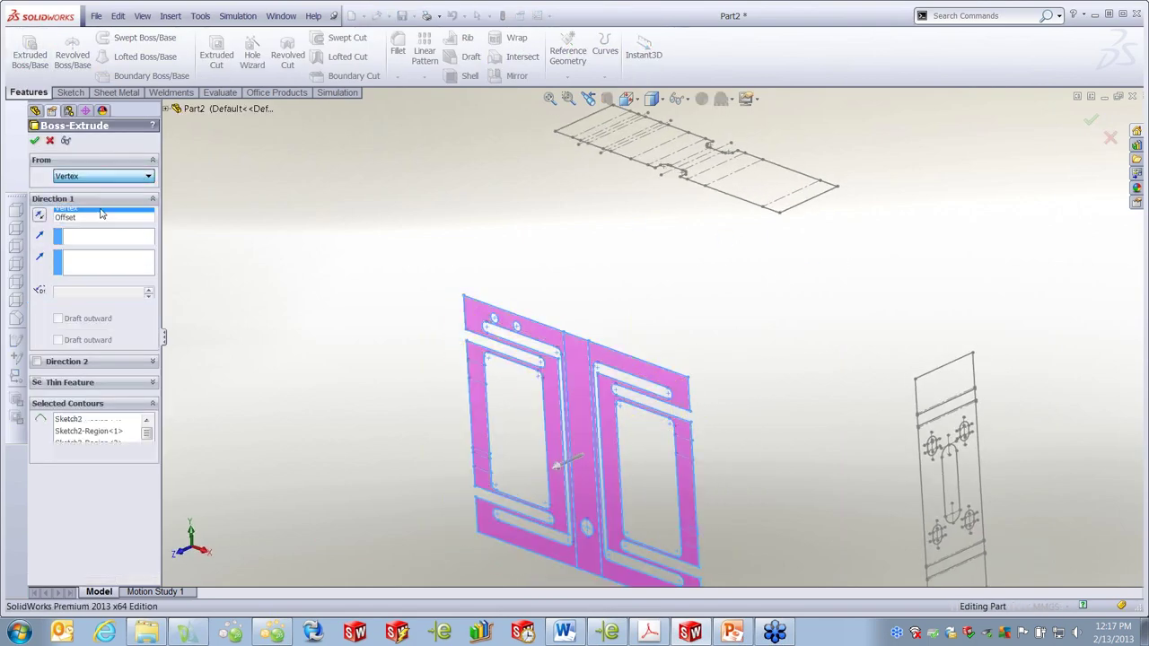
click(779, 216)
click(144, 236)
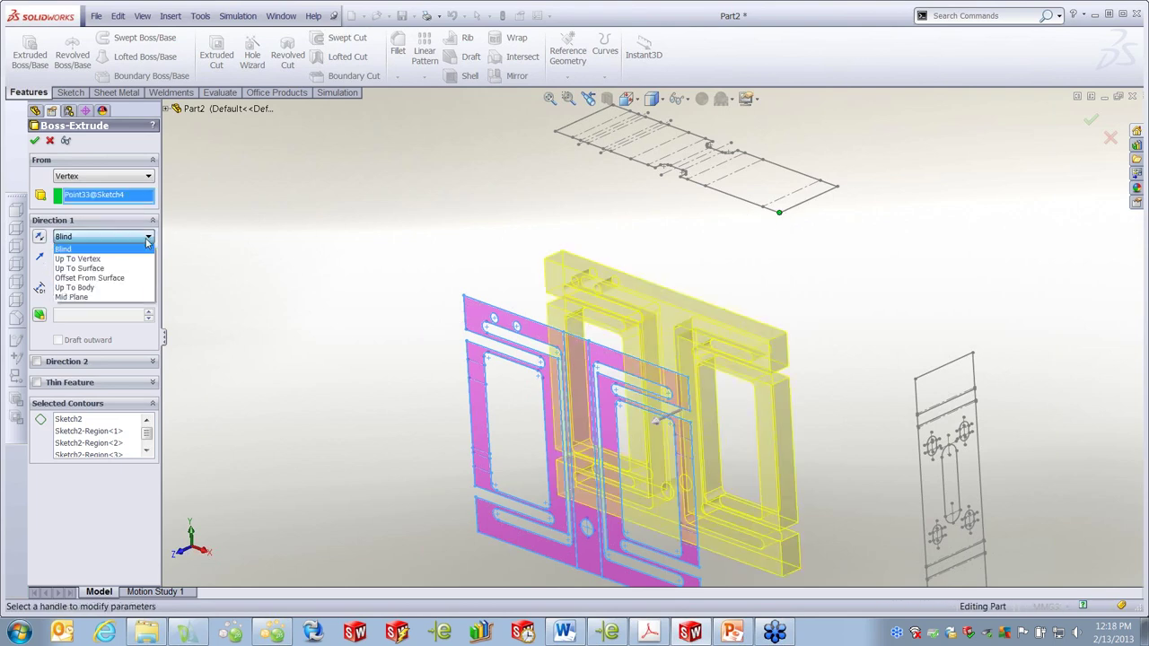
click(90, 255)
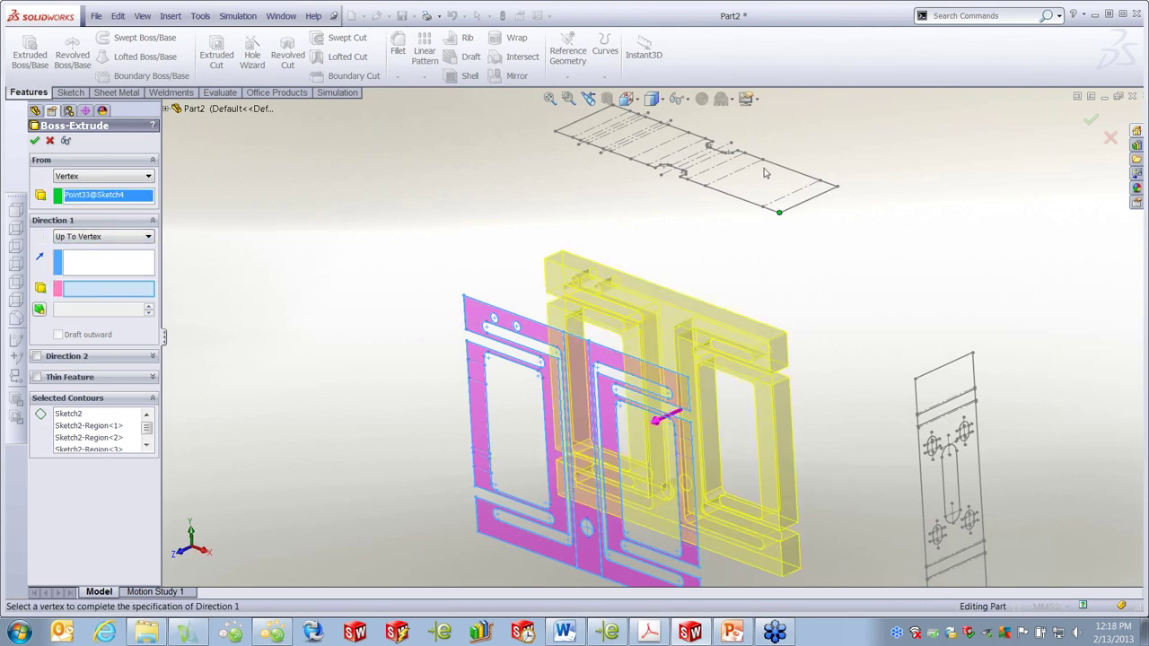
click(837, 186)
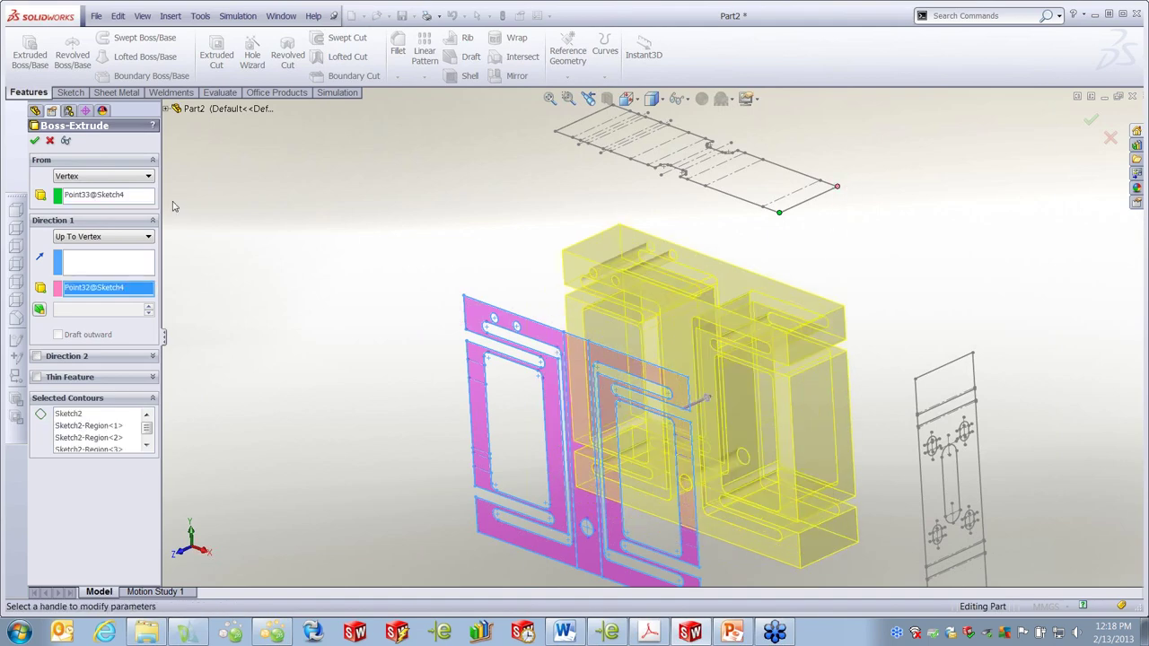
click(34, 140)
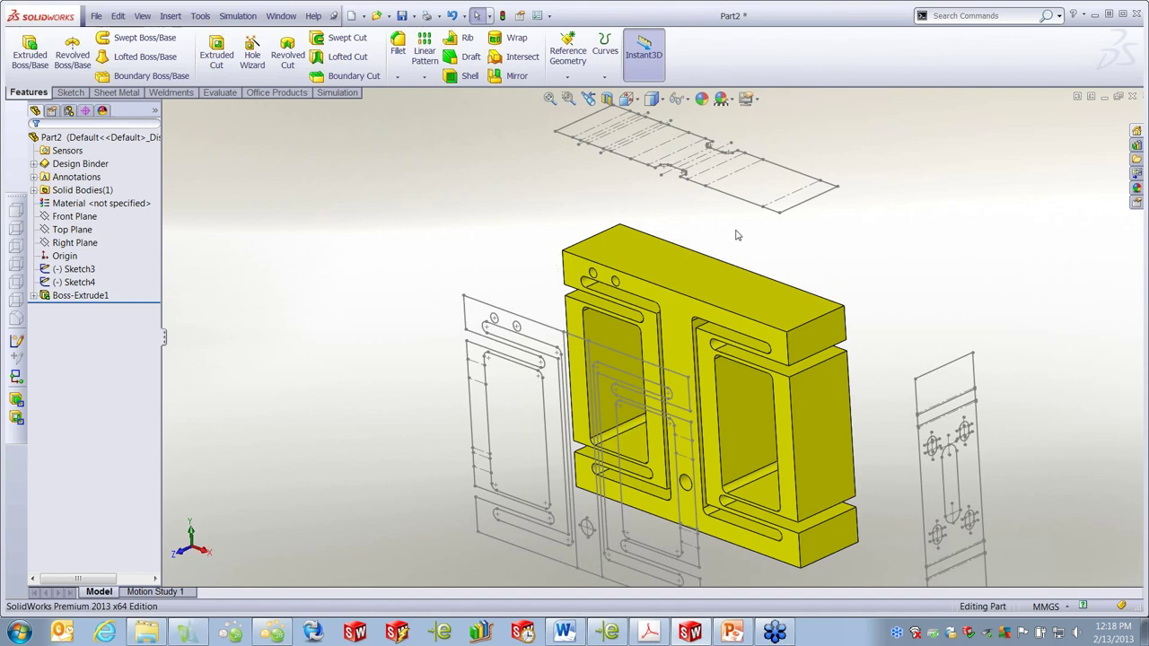
- Select the top-view region of Sketch4 as a contour
click(727, 185)
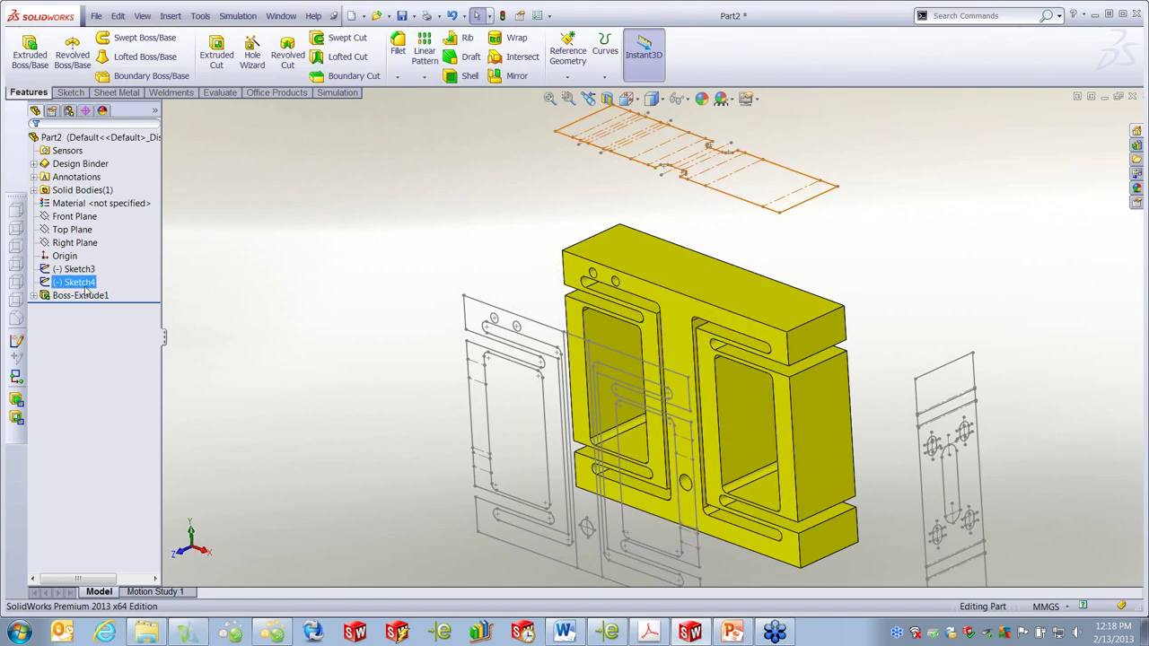
right_click(85, 284)
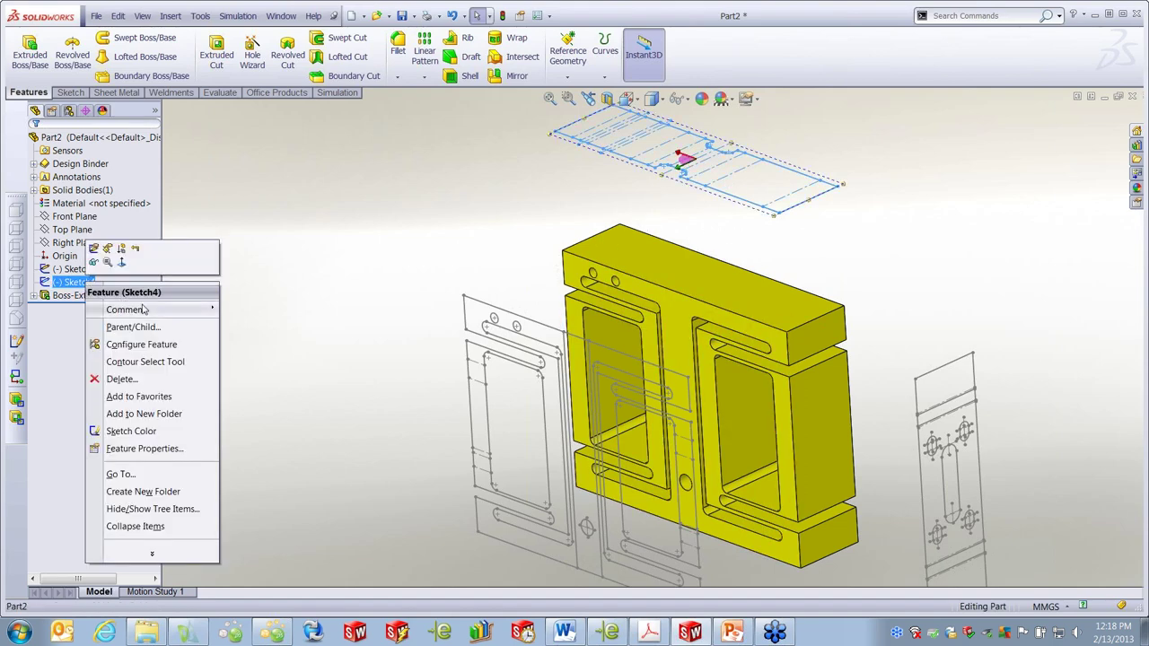
click(146, 362)
click(733, 196)
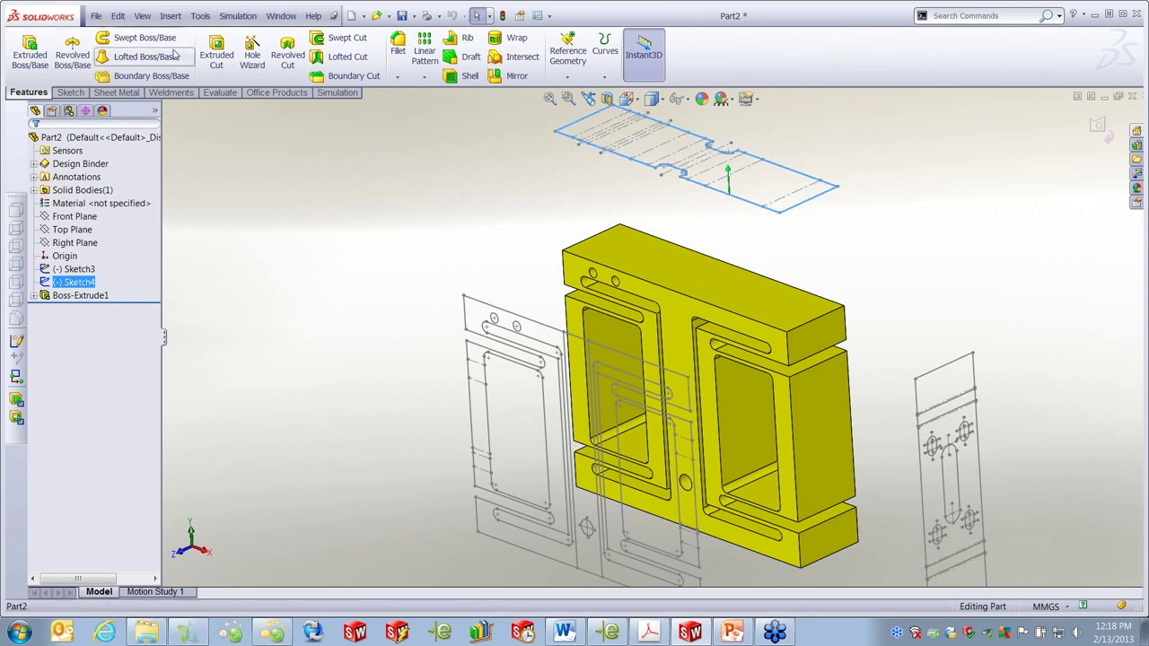
- Extruded-cut the region Through All with Flip side to cut checked
click(216, 52)
click(148, 216)
click(103, 237)
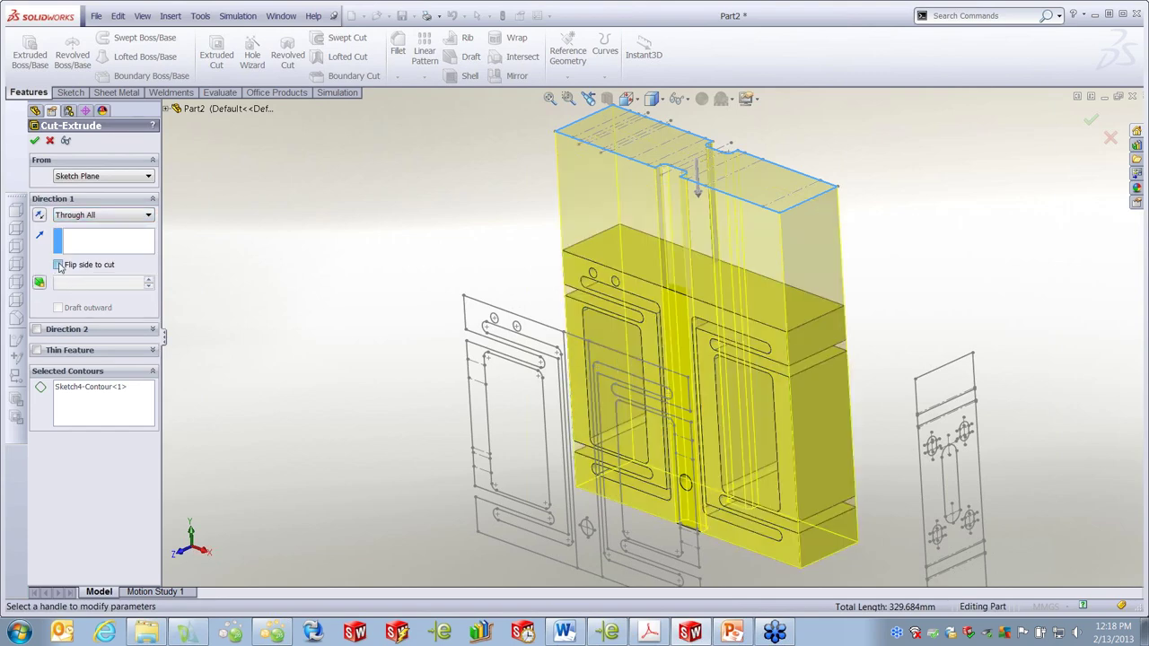
click(58, 265)
click(34, 141)
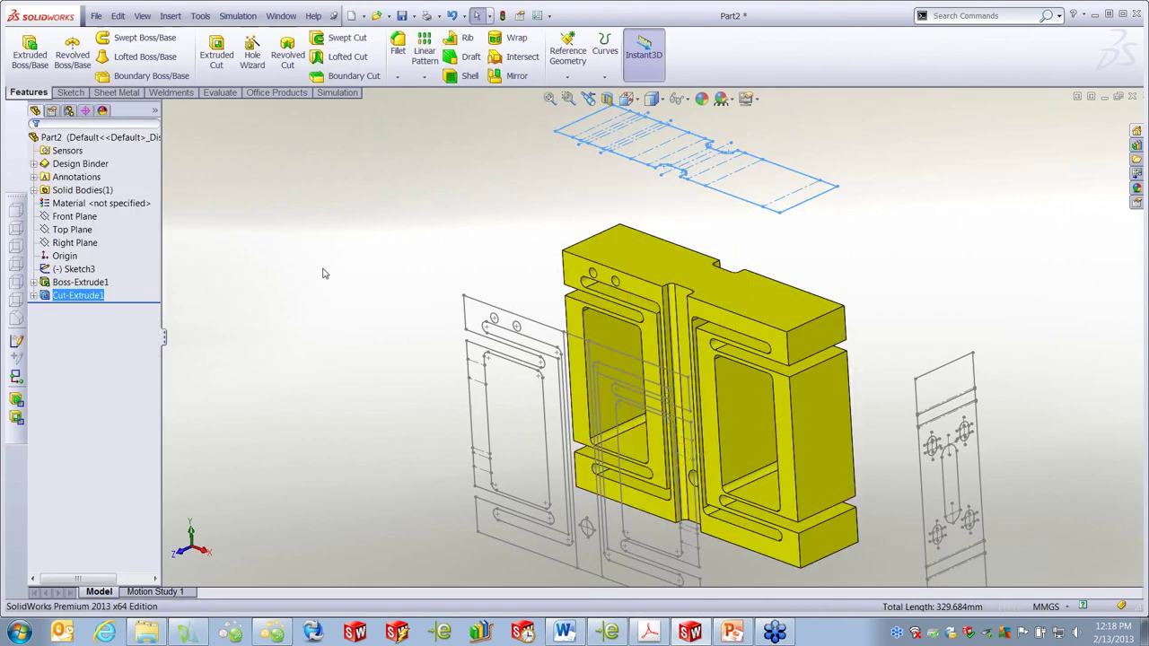
- Pick the slot and oval hole regions of Sketch3 with the Contour Select Tool
key(f)
scroll(884, 406, down, 3)
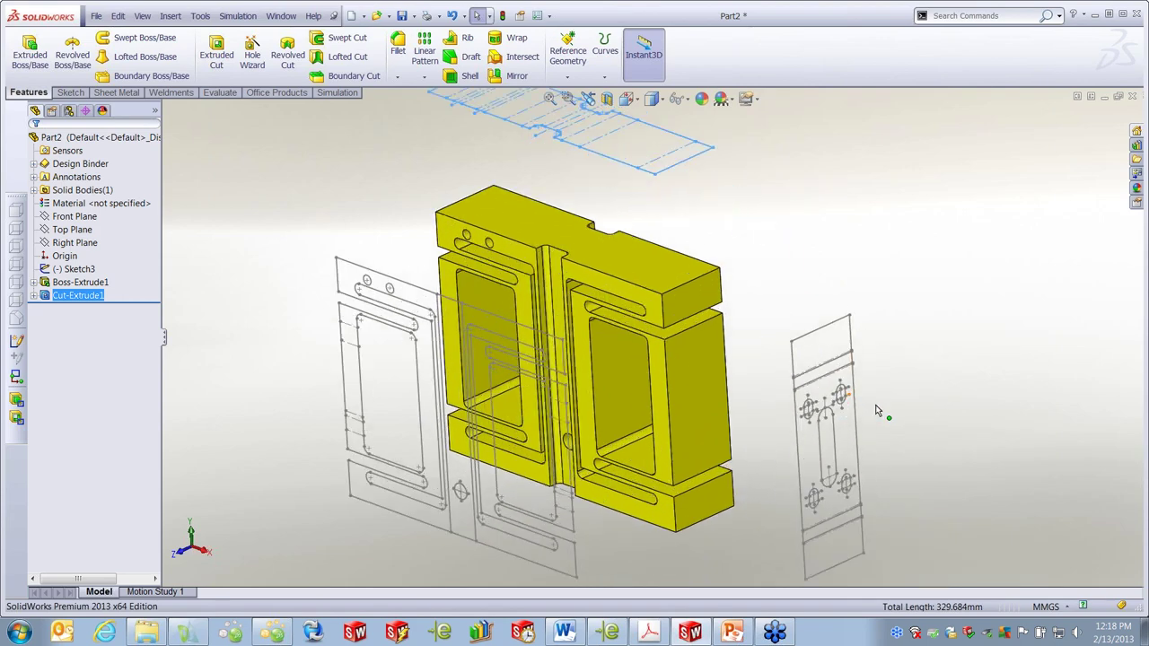
right_click(78, 270)
click(135, 350)
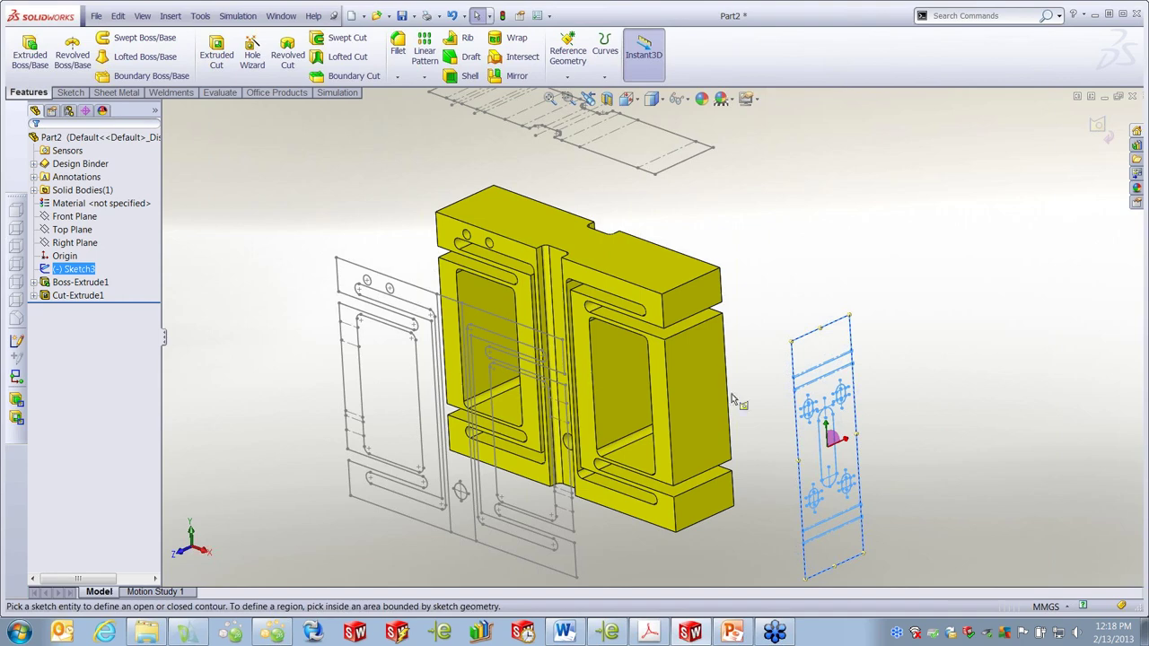
scroll(834, 418, down, 4)
click(741, 307)
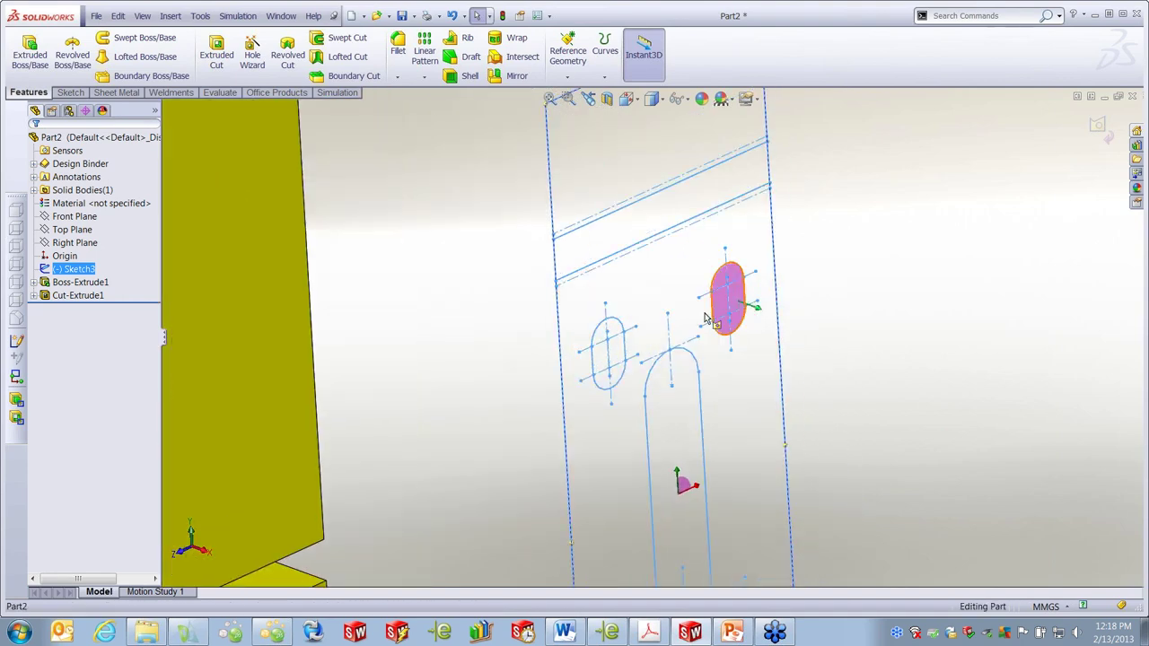
click(608, 353)
click(678, 415)
scroll(680, 413, up, 3)
scroll(662, 400, down, 5)
click(649, 440)
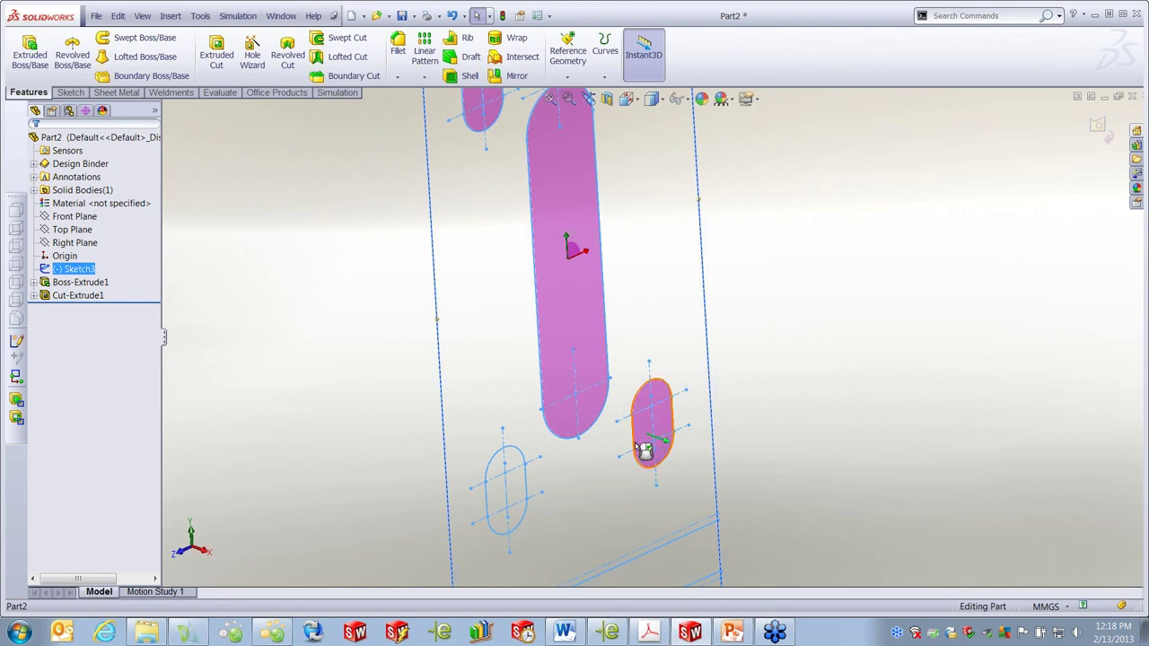
click(516, 489)
- Extruded-cut the picked regions Up To Vertex at a block vertex
click(216, 53)
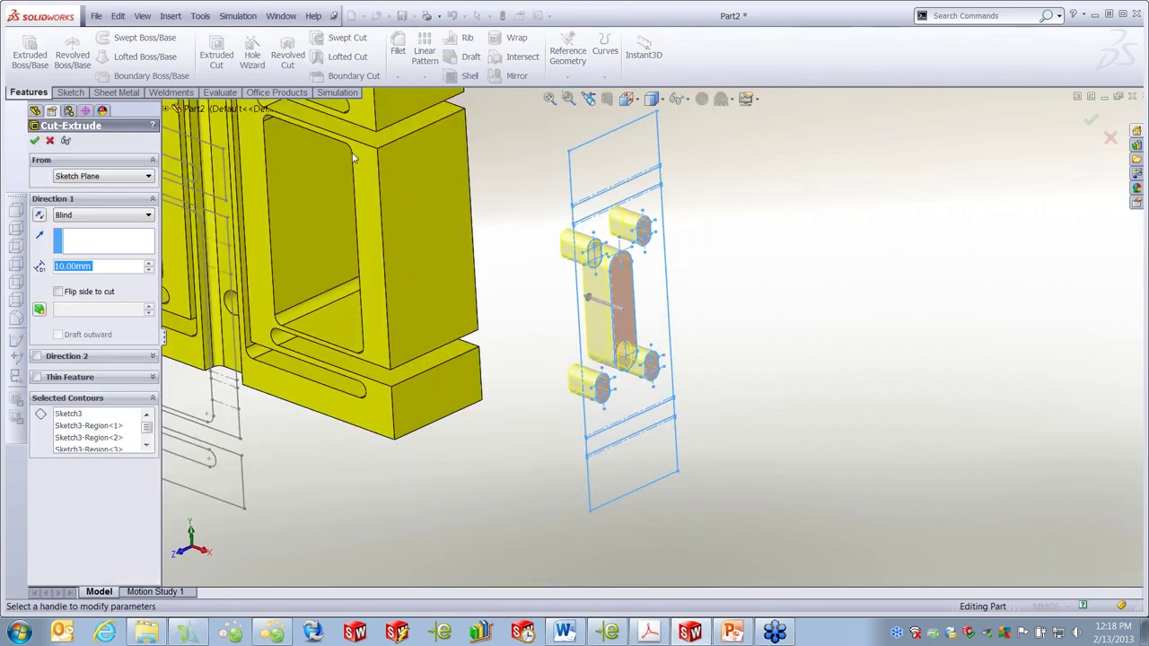
click(353, 154)
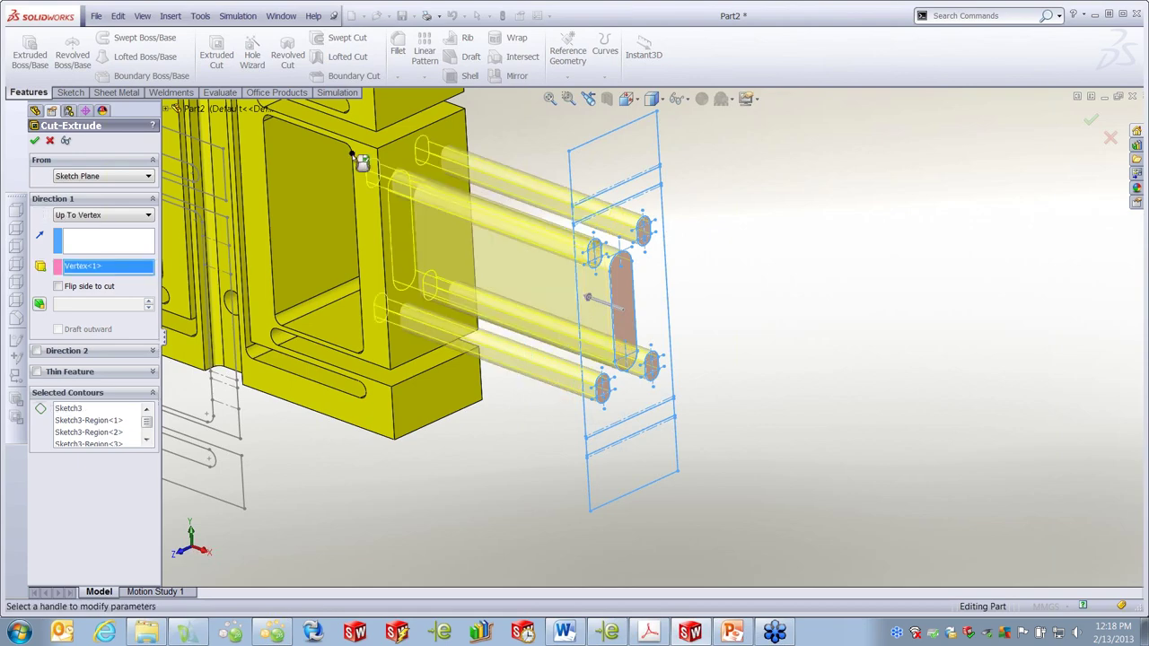
click(34, 141)
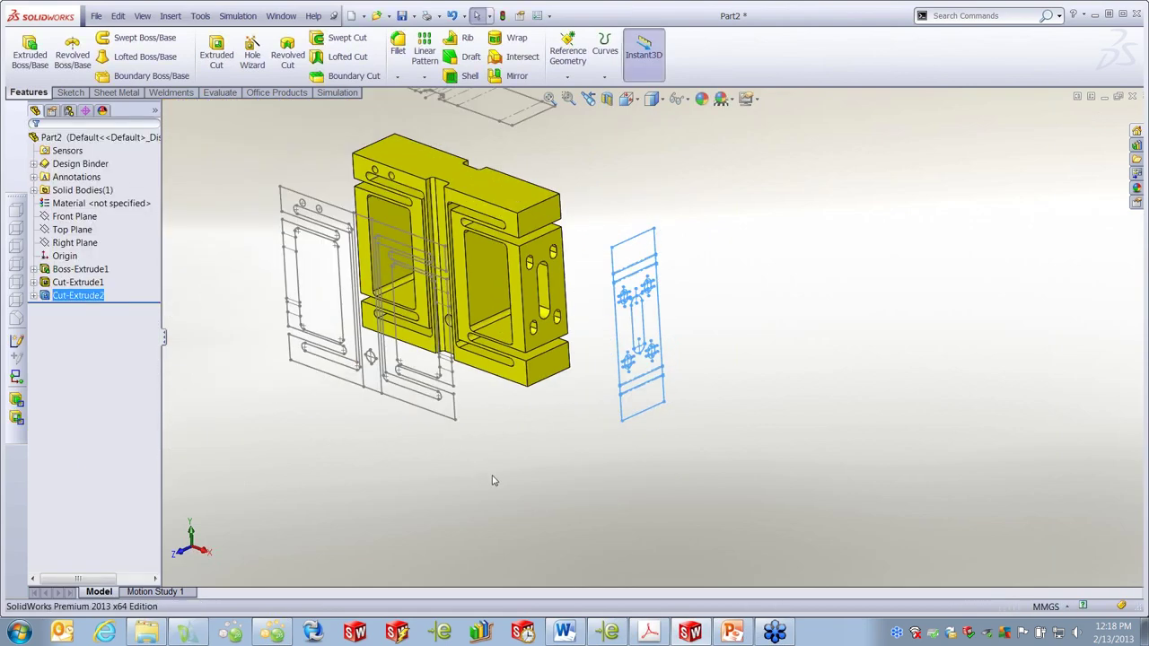
- Hide all sketches so only the finished solid block is visible
click(660, 100)
click(626, 98)
click(686, 100)
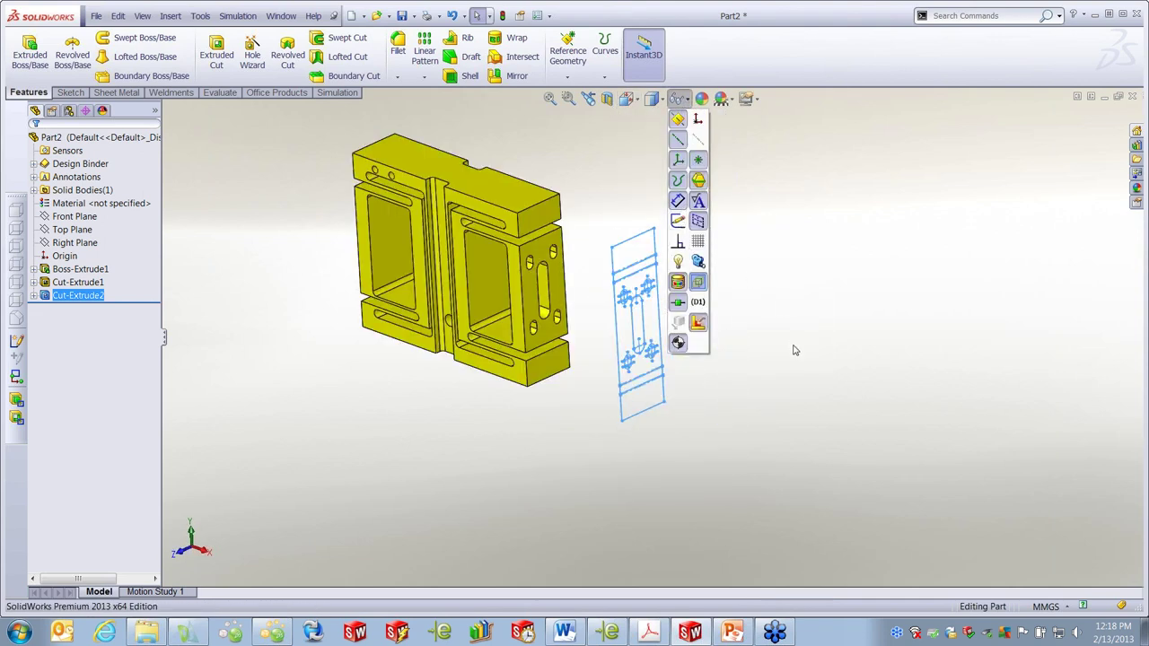
click(664, 202)
- Close Part2 without saving its changes
scroll(406, 183, down, 3)
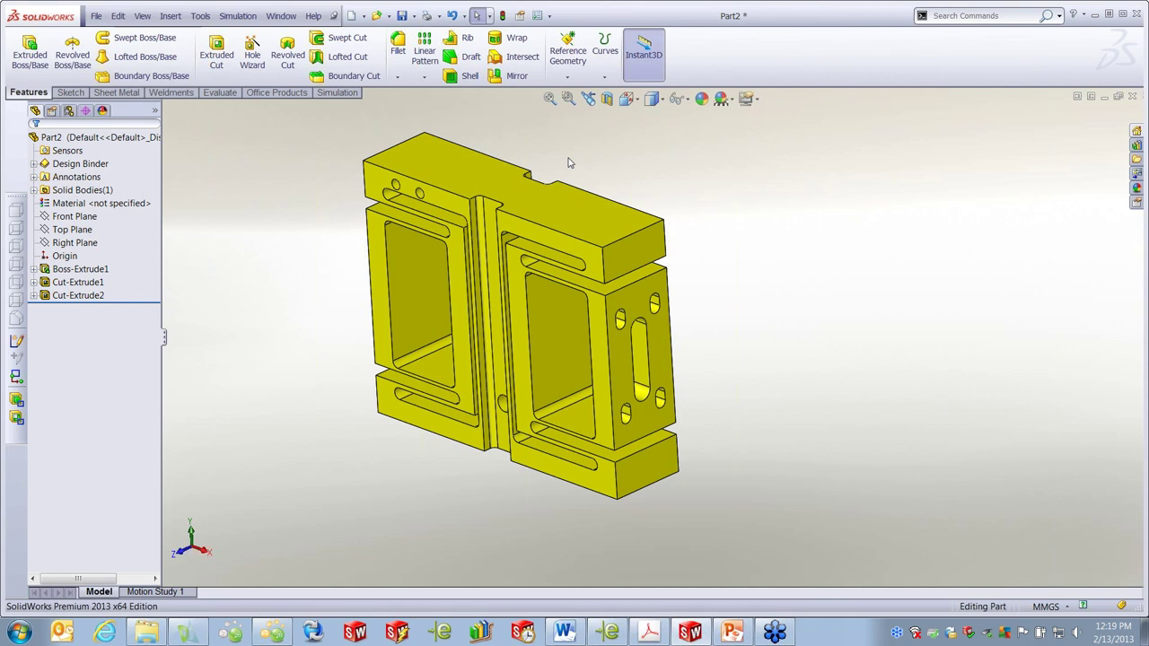
click(1131, 97)
click(558, 334)
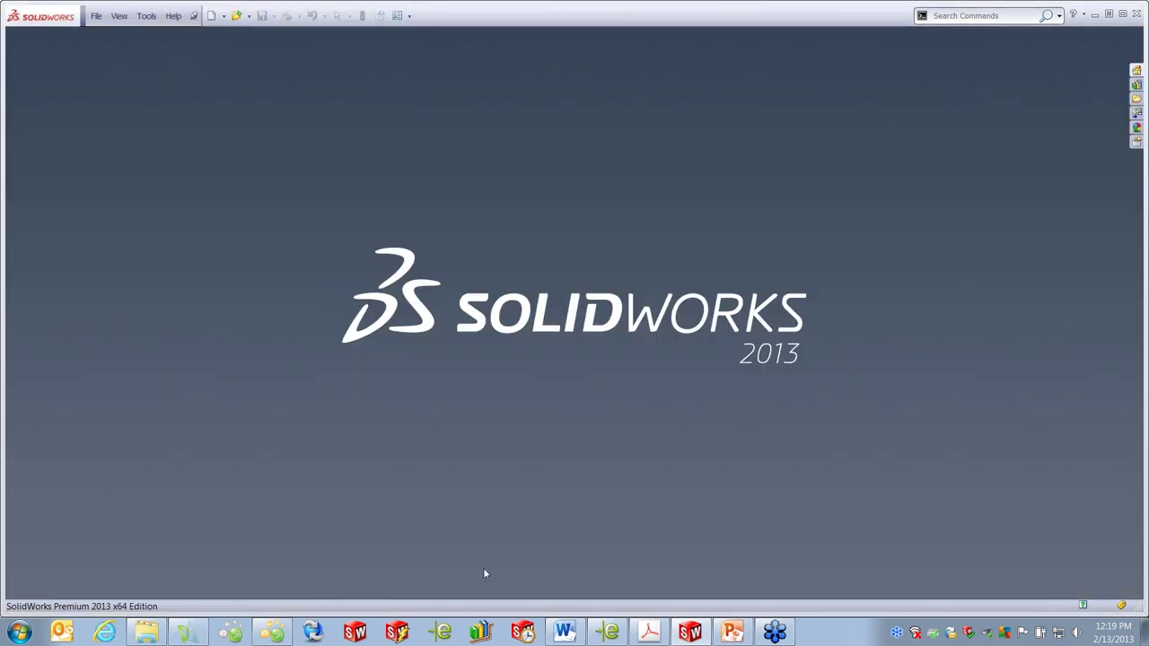
- In DraftSight, window-select and copy all 20 flange profile entities, then return to SolidWorks
click(199, 639)
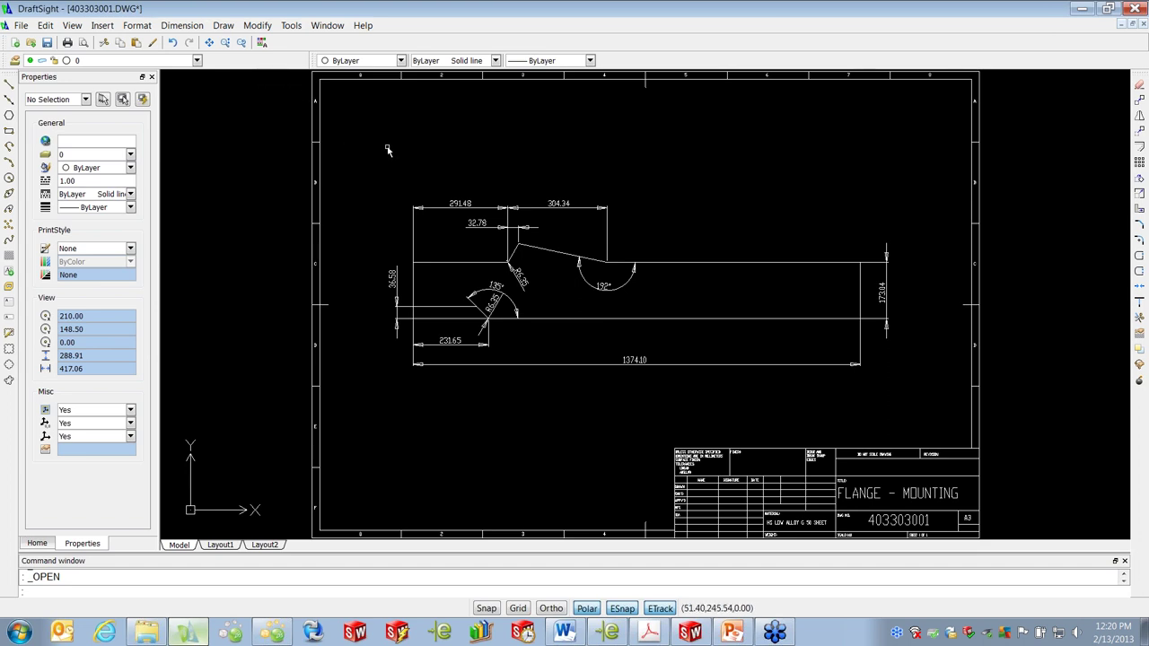
click(364, 167)
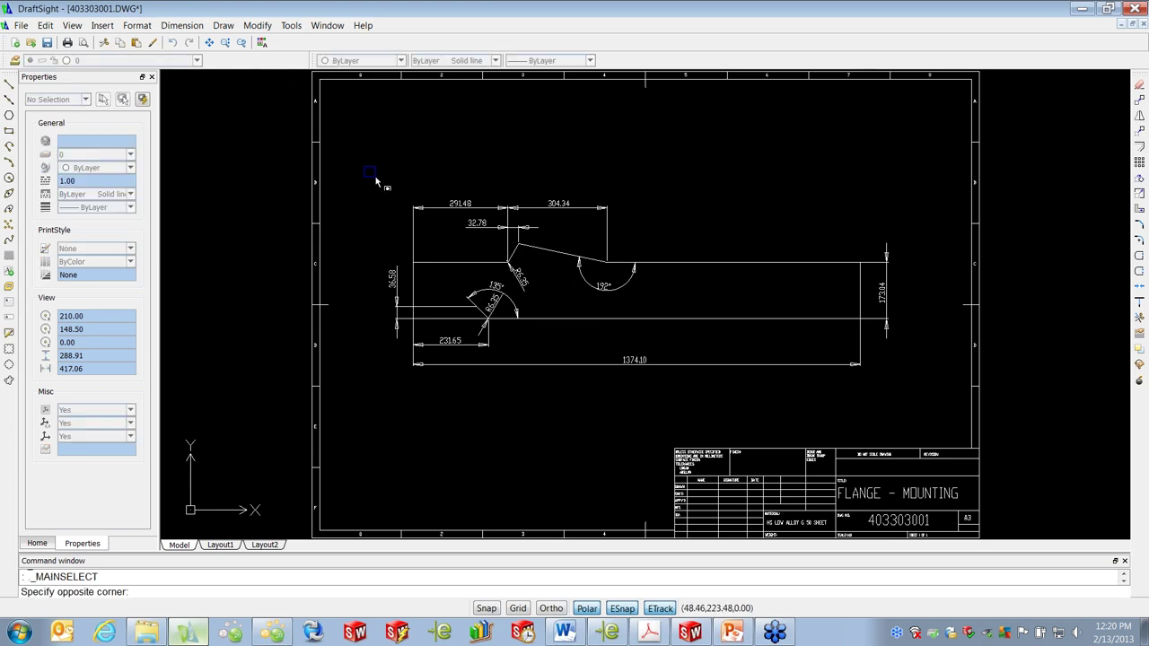
click(926, 399)
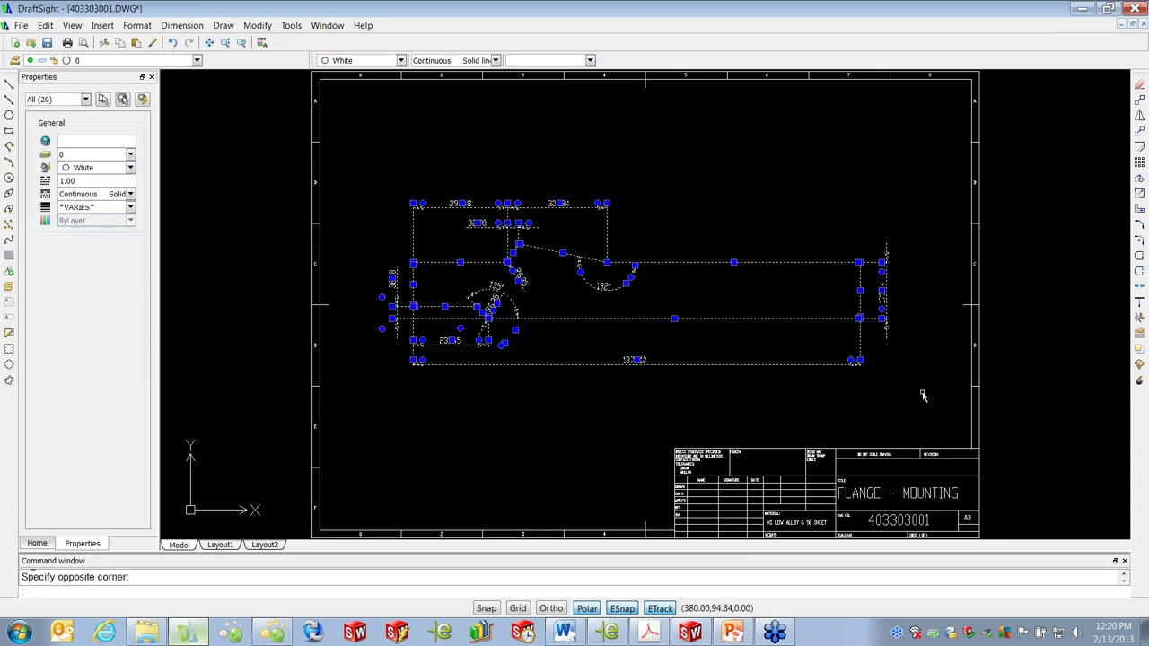
key(Escape)
click(690, 633)
click(96, 15)
- Create a new part and start a sketch on its Front Plane
click(115, 33)
click(455, 410)
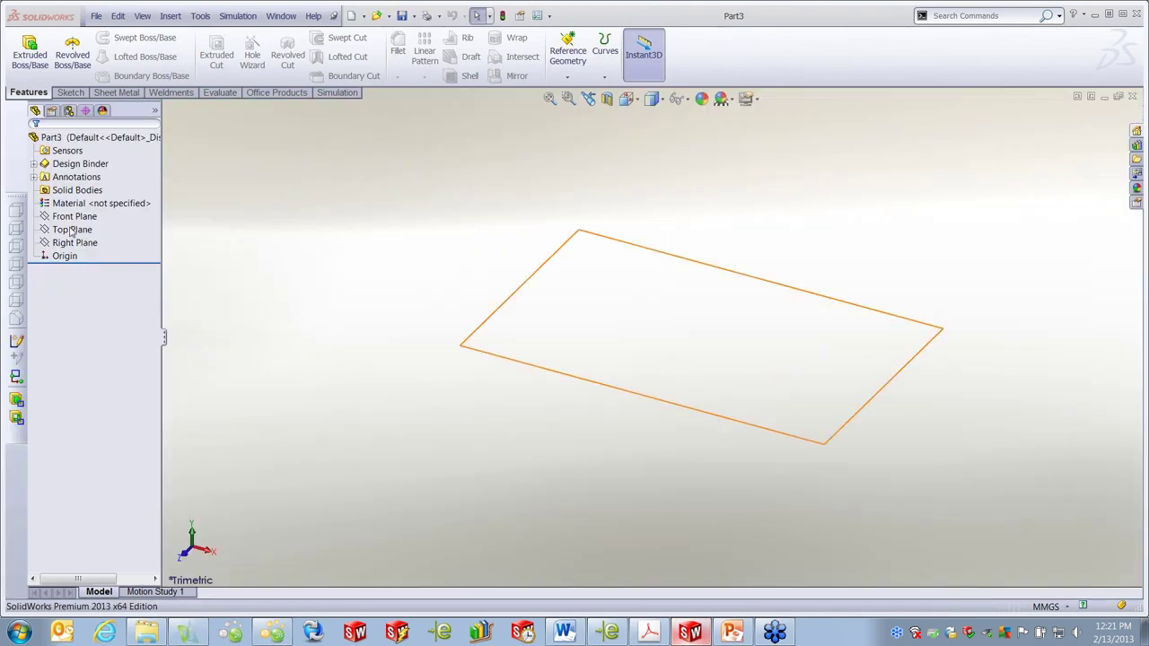
click(74, 215)
click(75, 203)
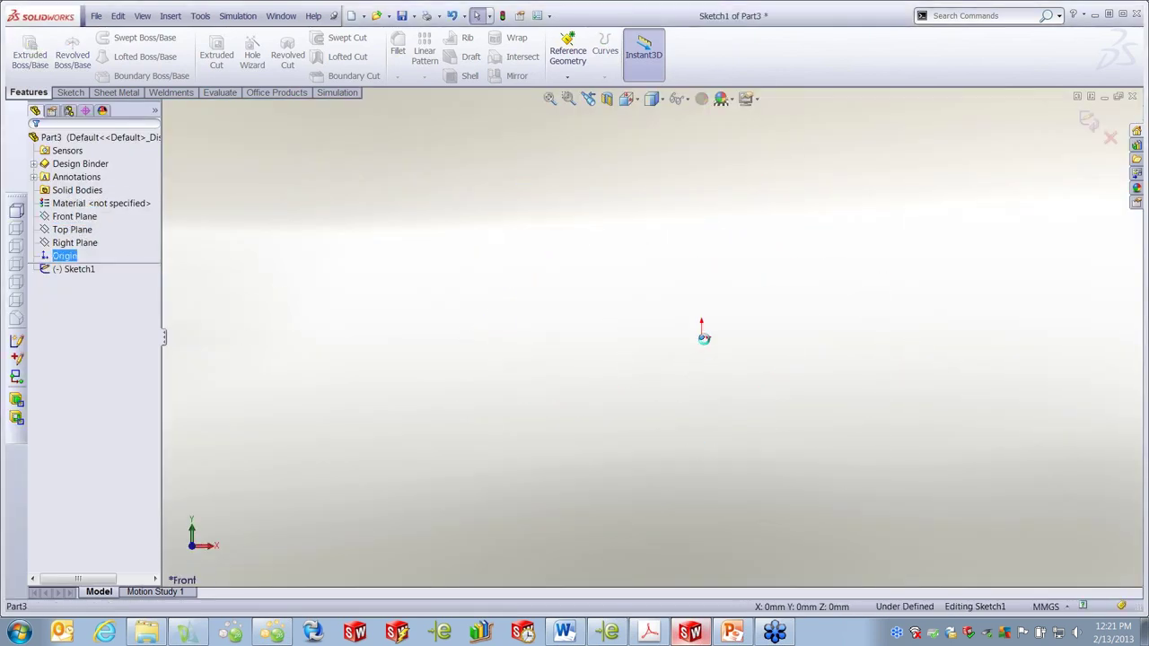
key(ctrl+b)
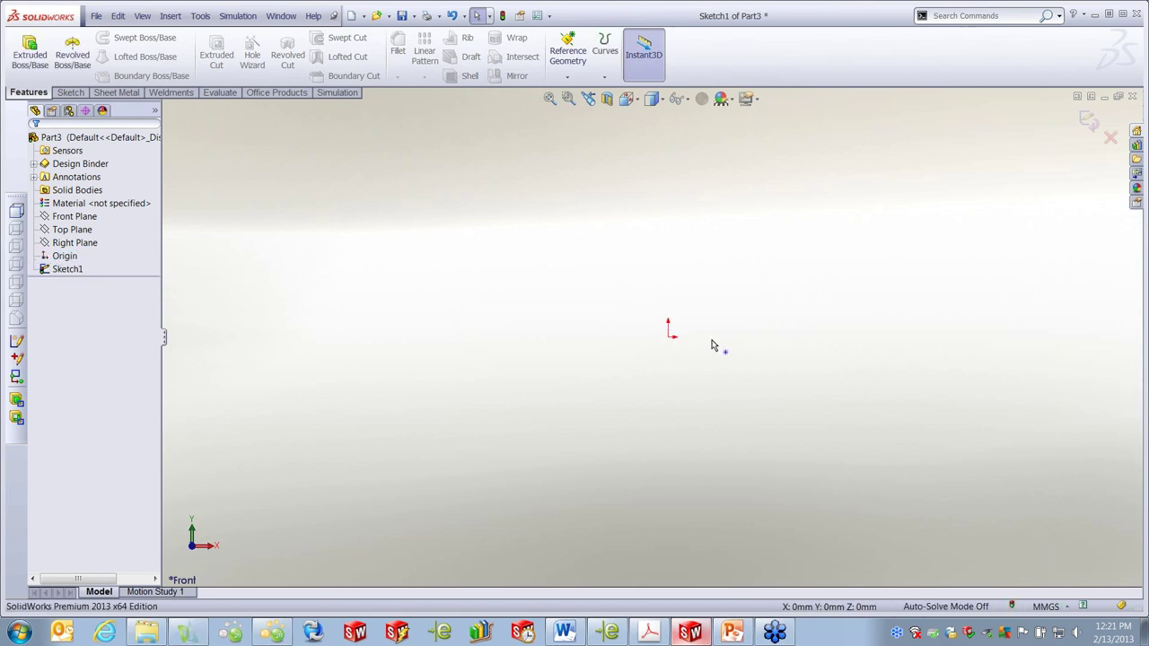
- Paste the flange profile and make its lower-left corner coincident with the origin
key(ctrl+v)
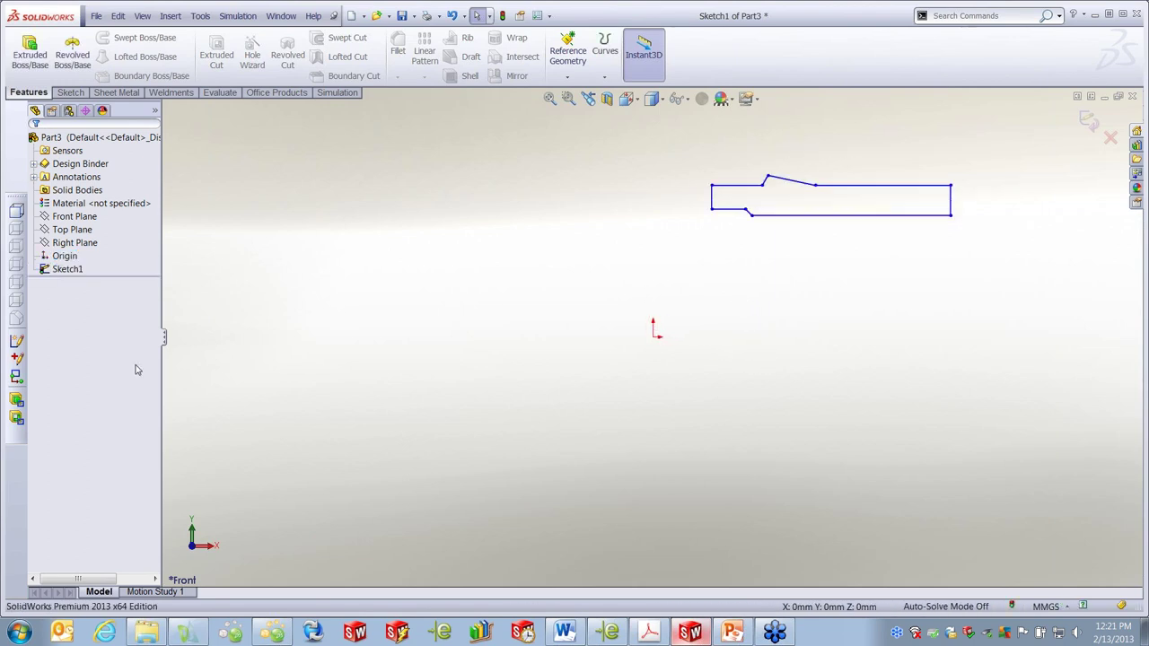
click(714, 212)
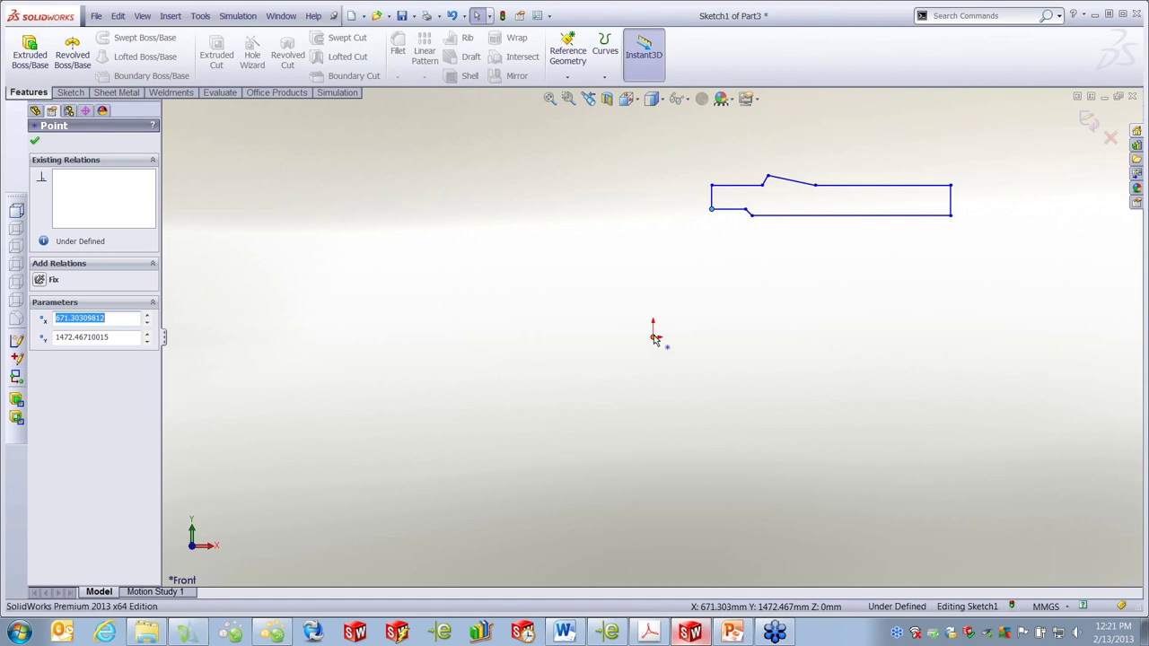
ctrl+click(653, 334)
click(67, 389)
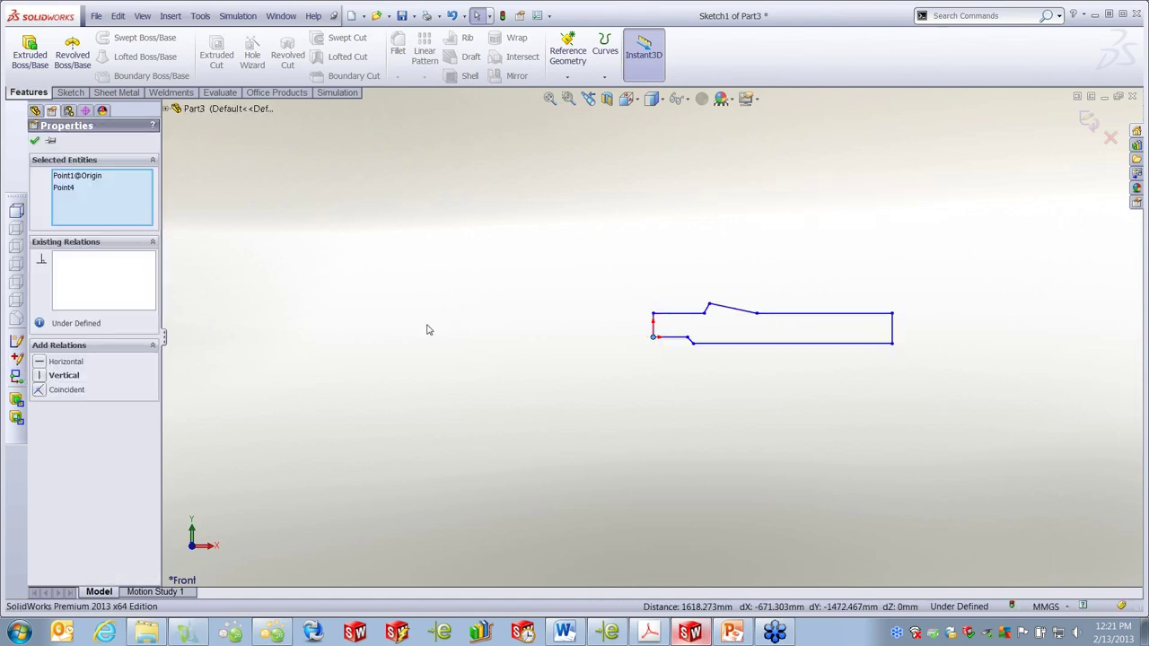
click(30, 49)
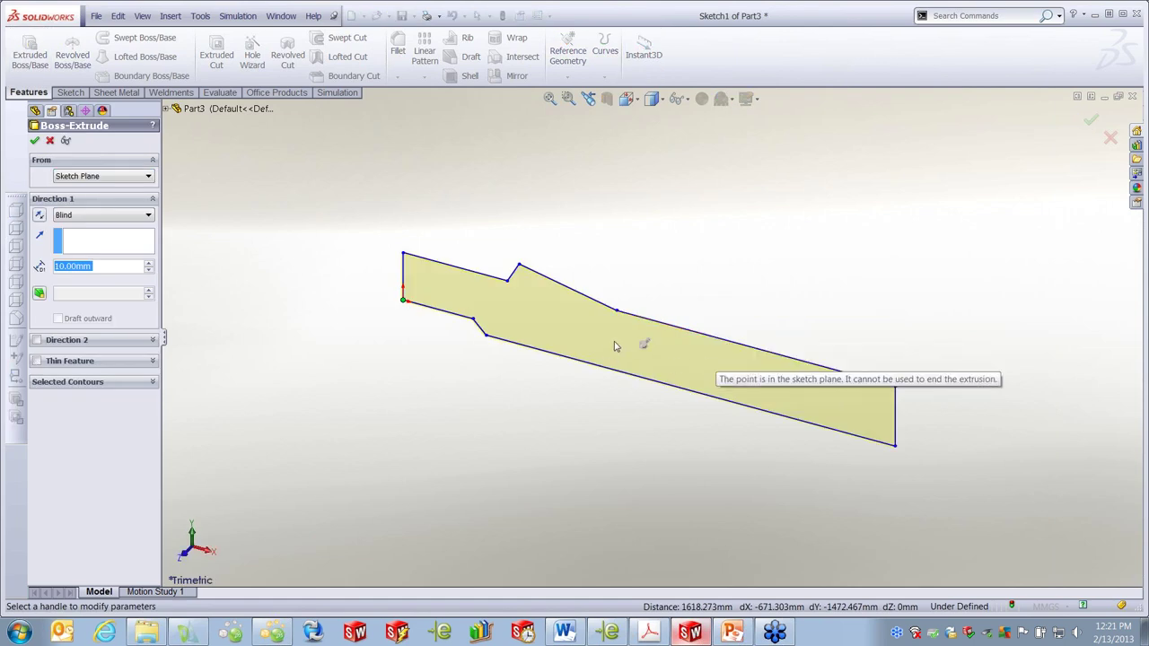
- Extrude the flange profile 155 mm into Boss-Extrude1, then close Part3 without saving
click(643, 345)
click(637, 363)
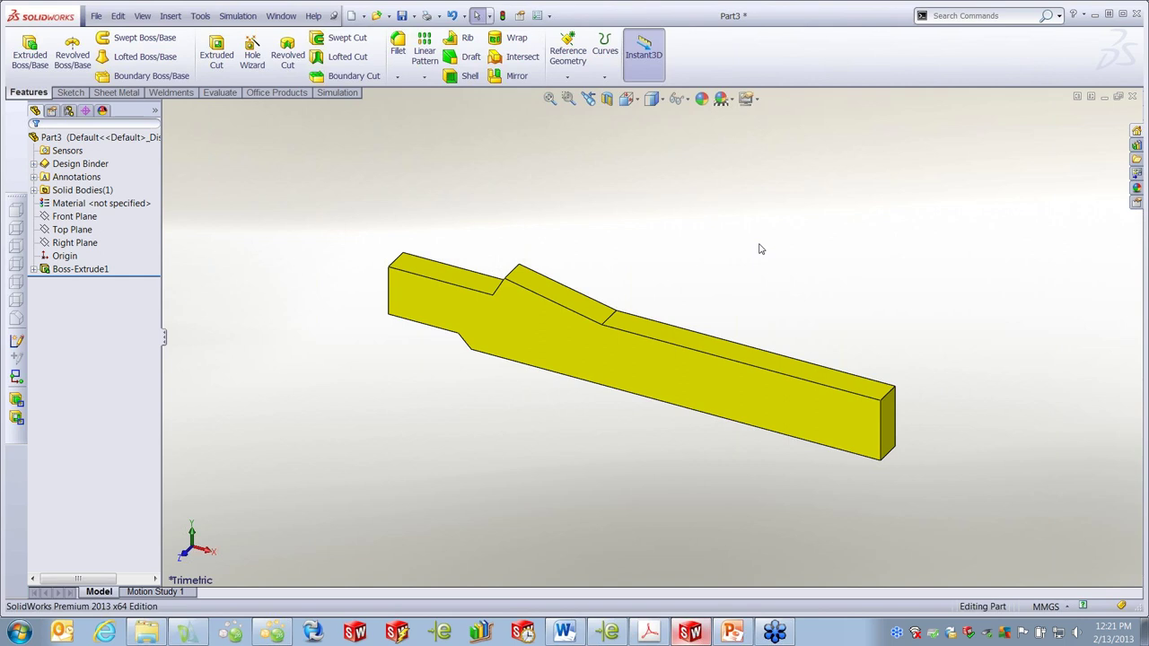
middle_drag(730, 284, 744, 270)
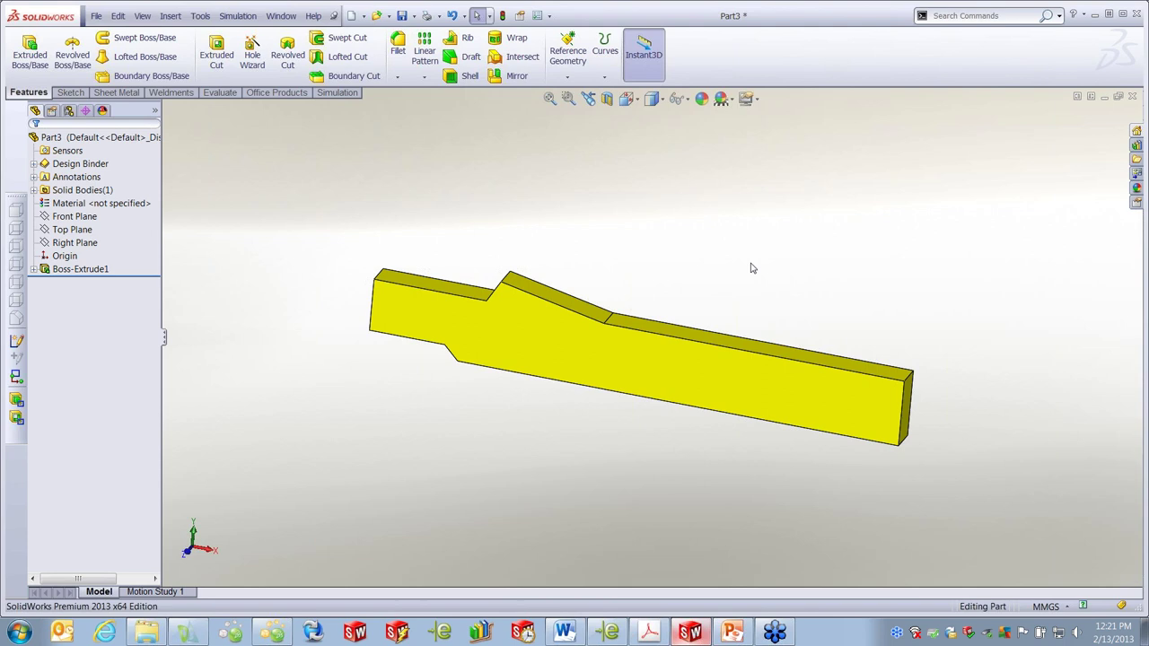
click(1132, 96)
click(591, 336)
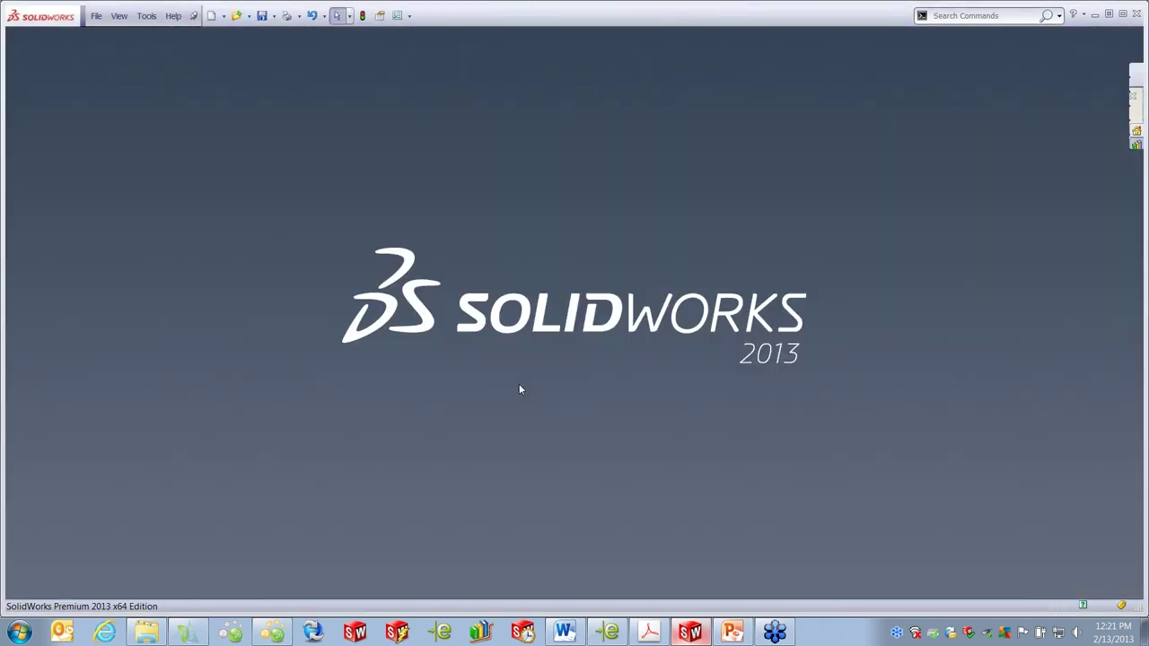
- Review the flange drawing in DraftSight using zoom extents, then close it without saving
click(187, 633)
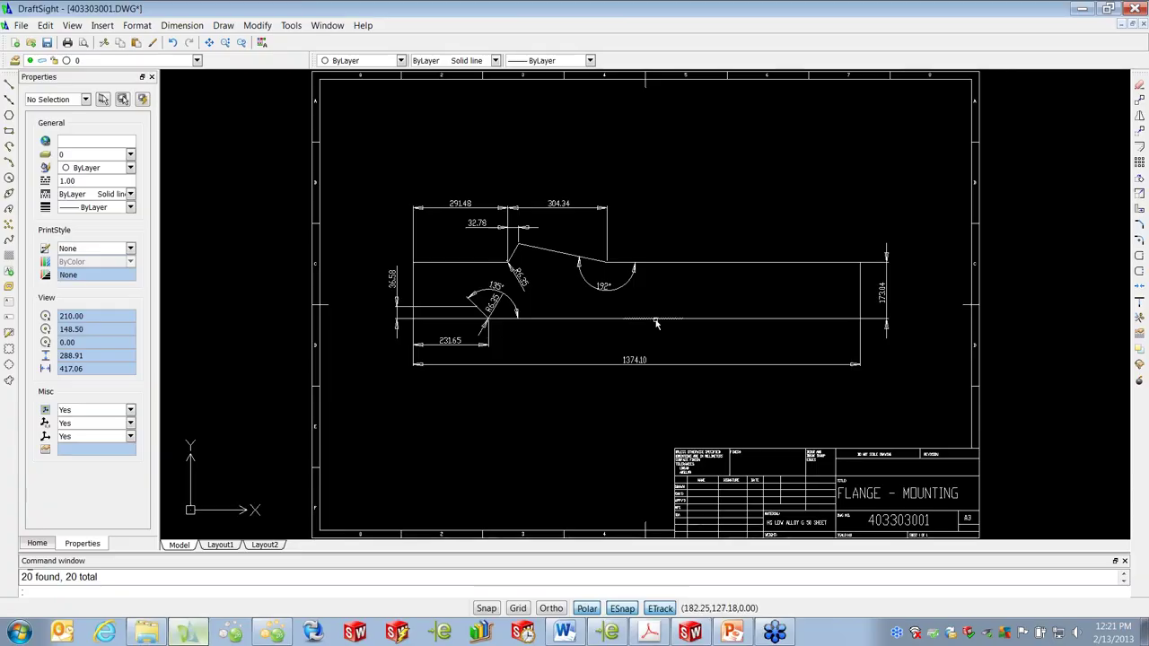
scroll(679, 321, up, 2)
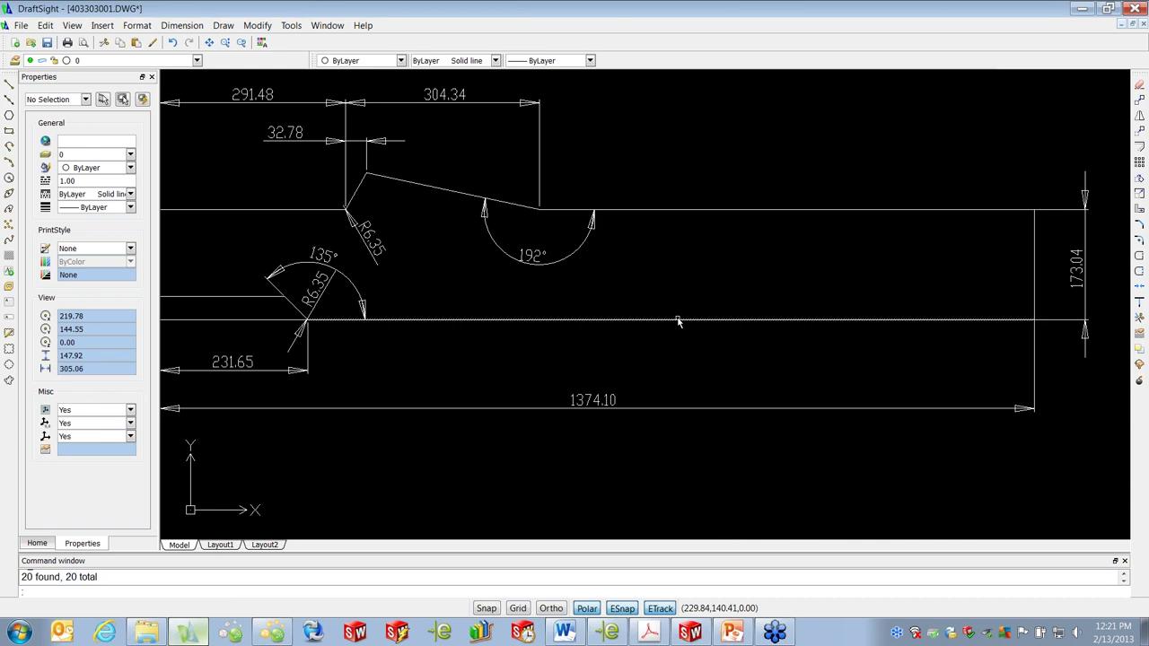
text(z)
key(Return)
text(e)
key(Return)
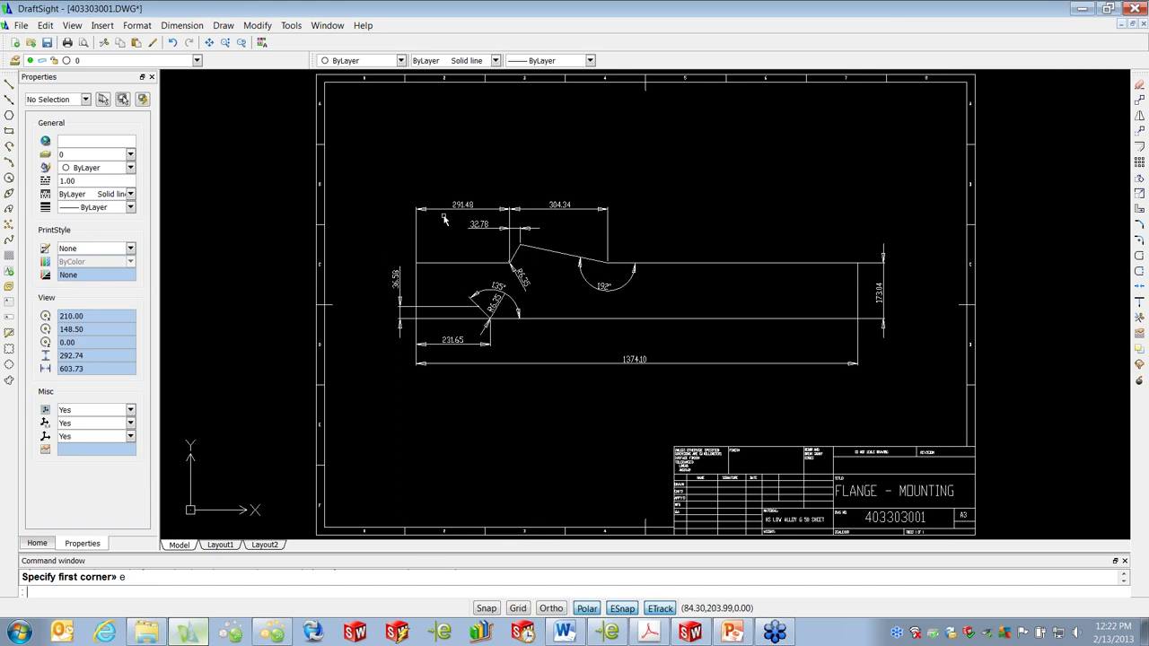
click(1135, 8)
click(563, 331)
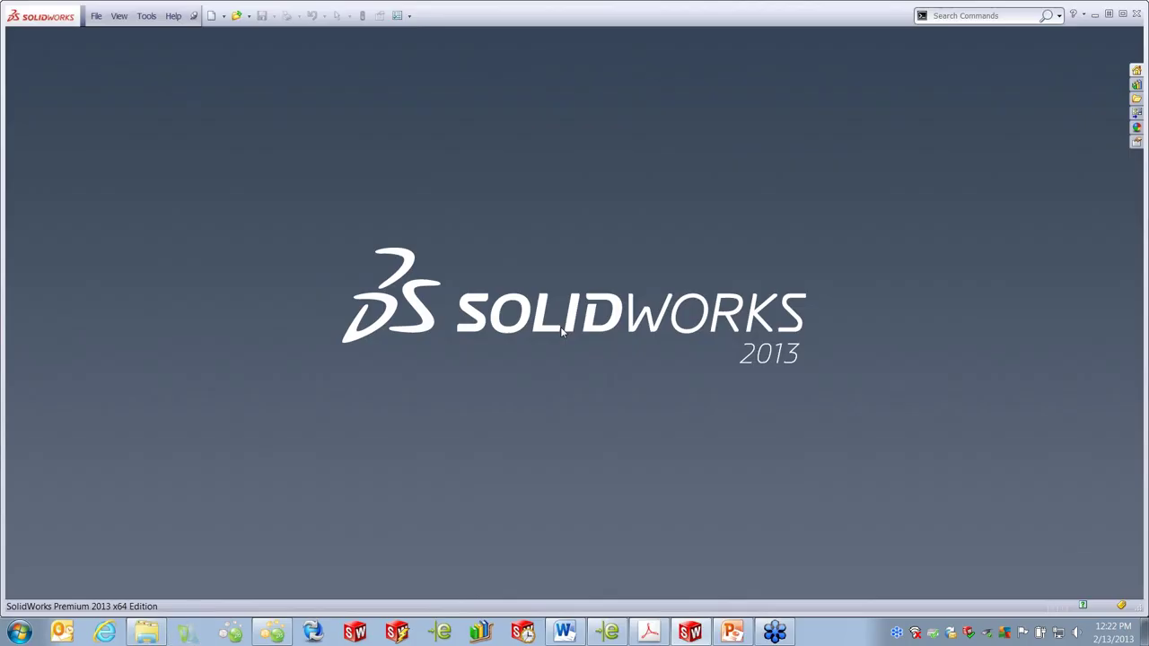
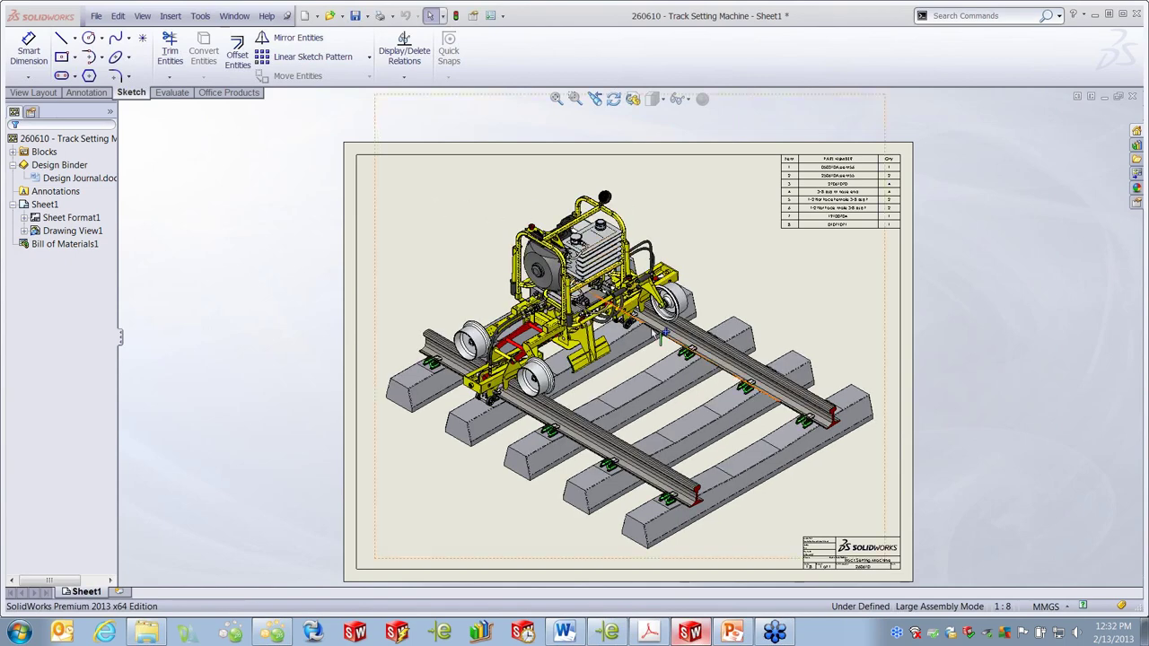
- Open the 260610Assem52 subassembly from the Track Setting Machine view and make a drawing from it
scroll(616, 355, down, 2)
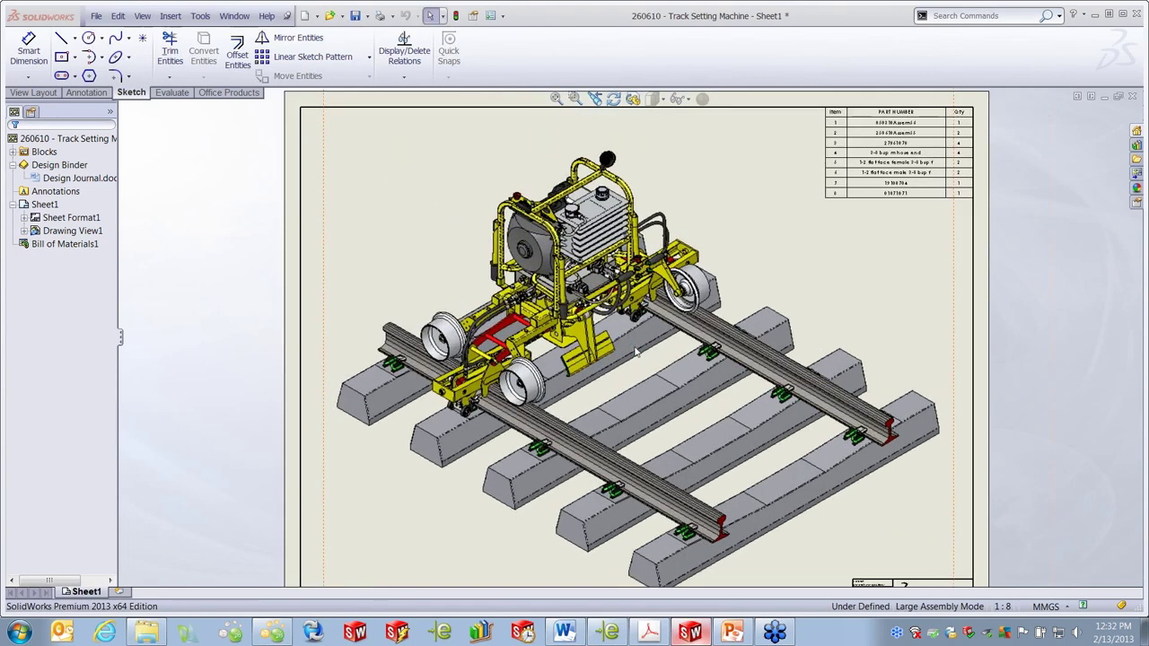
scroll(559, 333, down, 2)
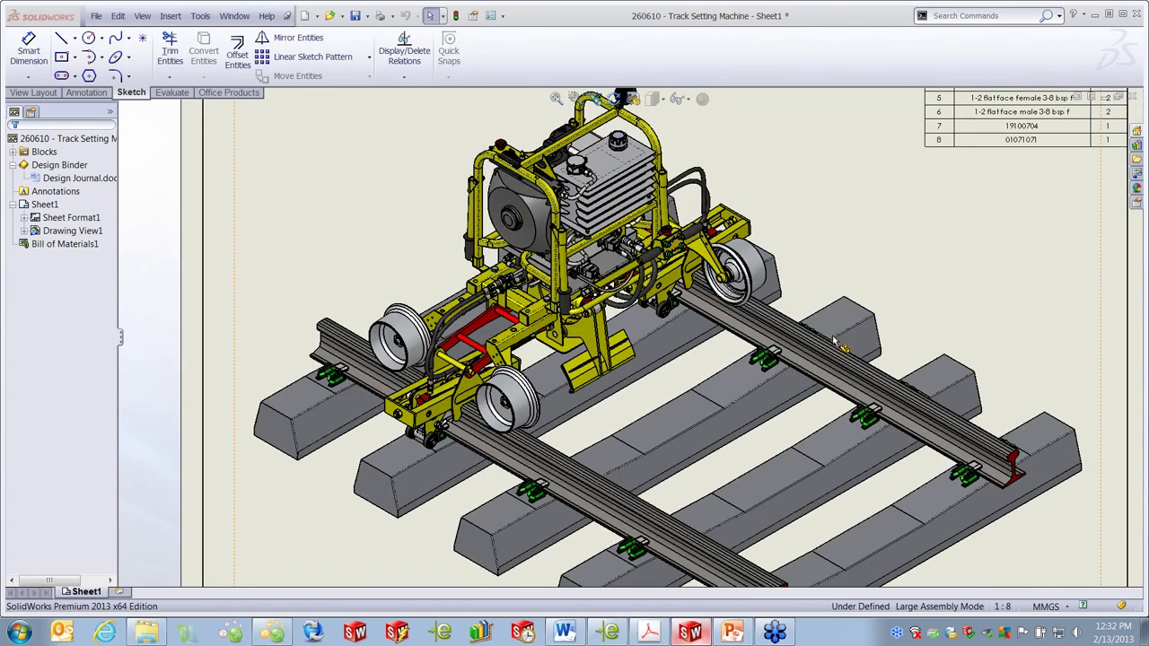
key(f)
scroll(600, 351, down, 4)
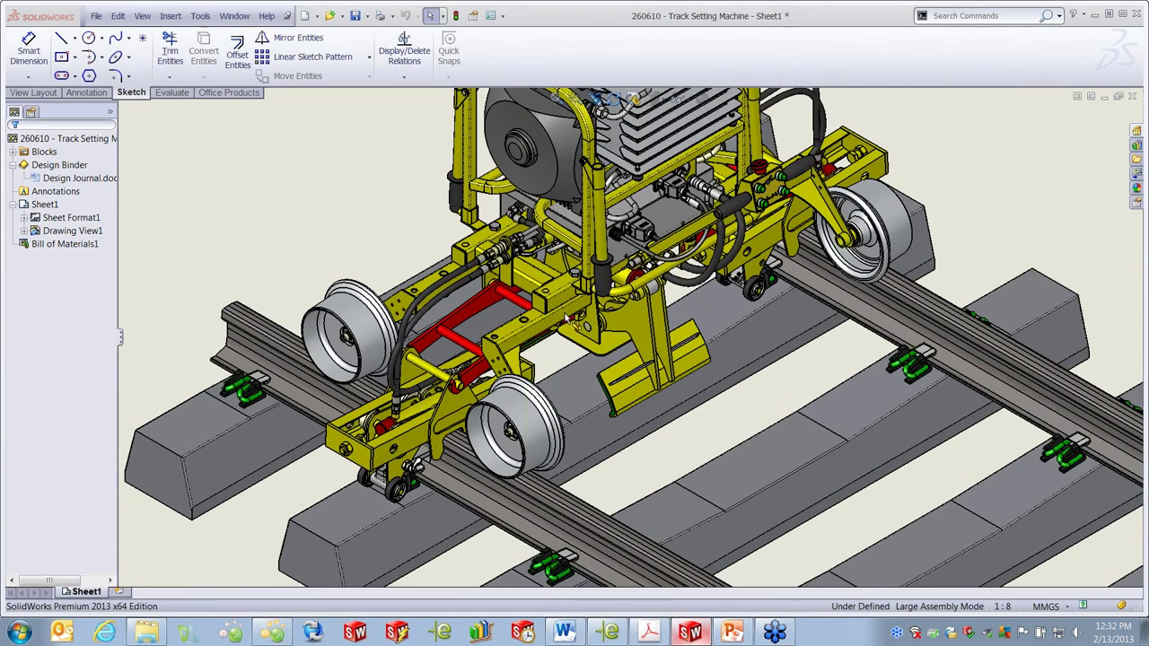
click(563, 317)
right_click(566, 319)
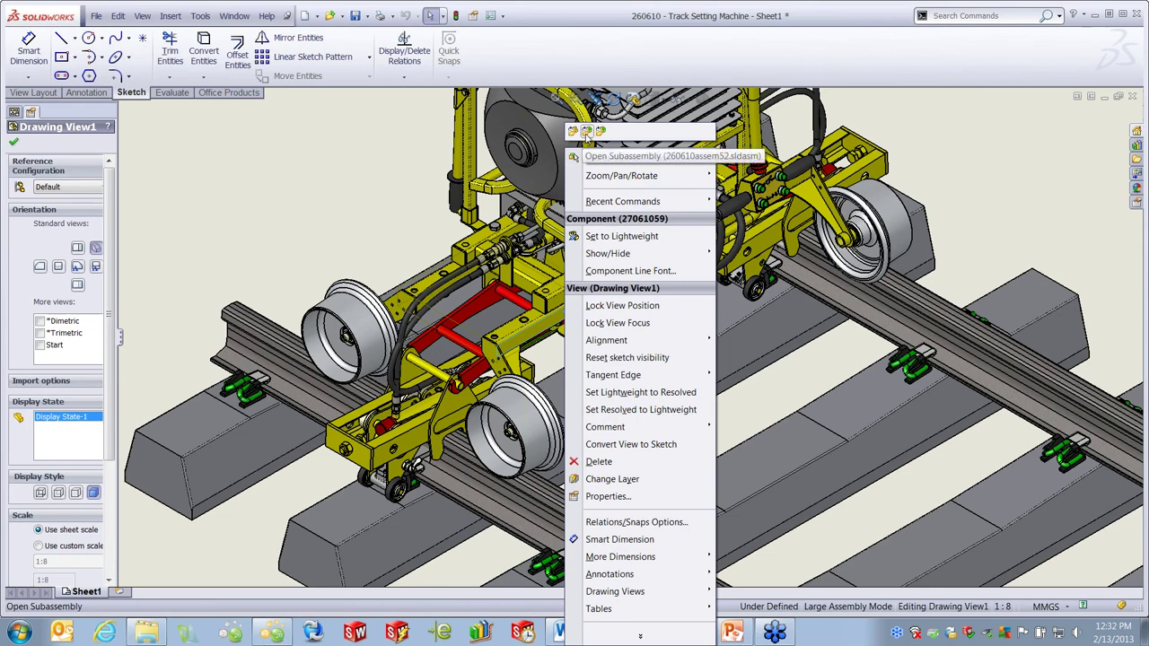
click(587, 133)
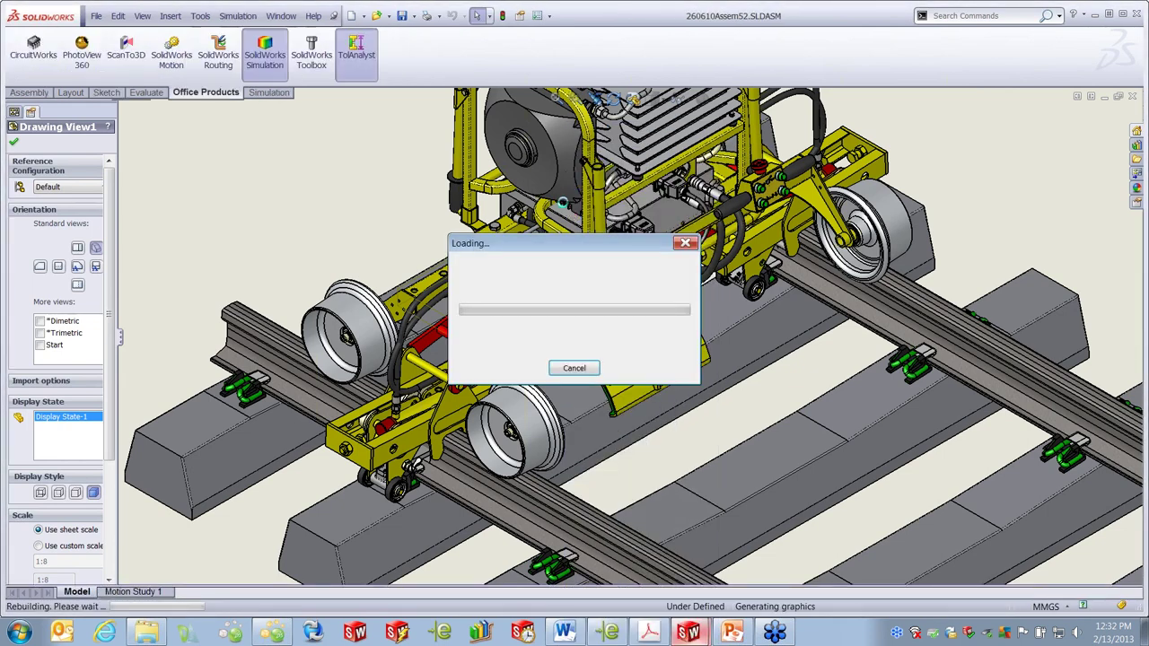
click(96, 15)
click(133, 84)
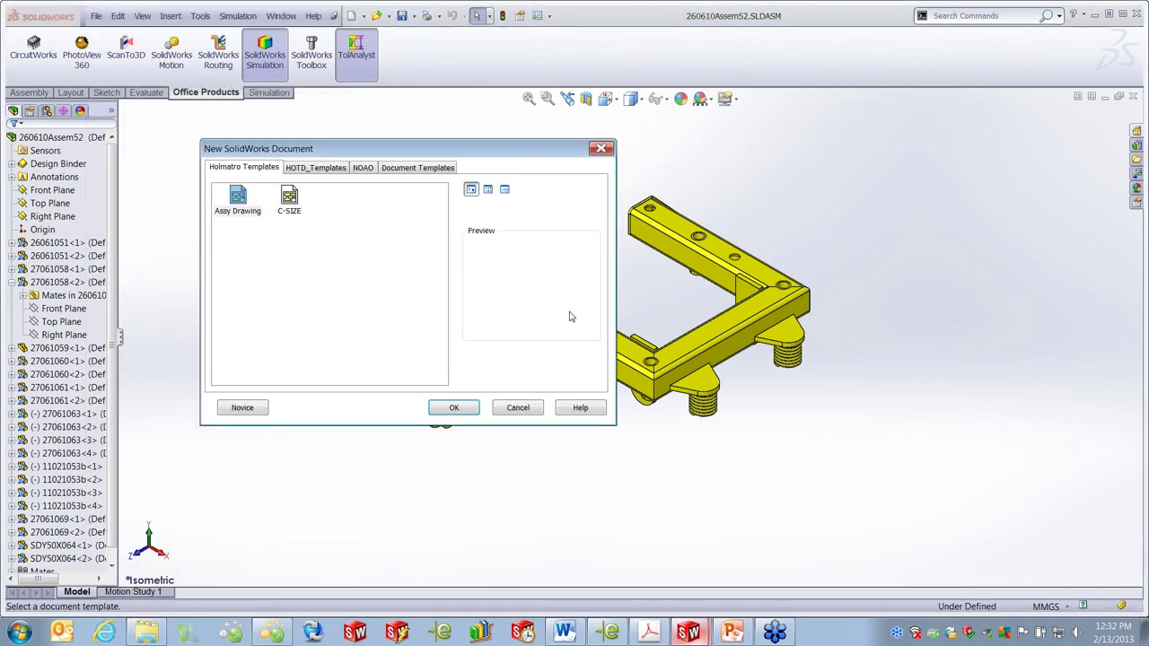
- Place the weldment's (A) Back view, plus projected top and isometric views, on the new sheet
click(457, 407)
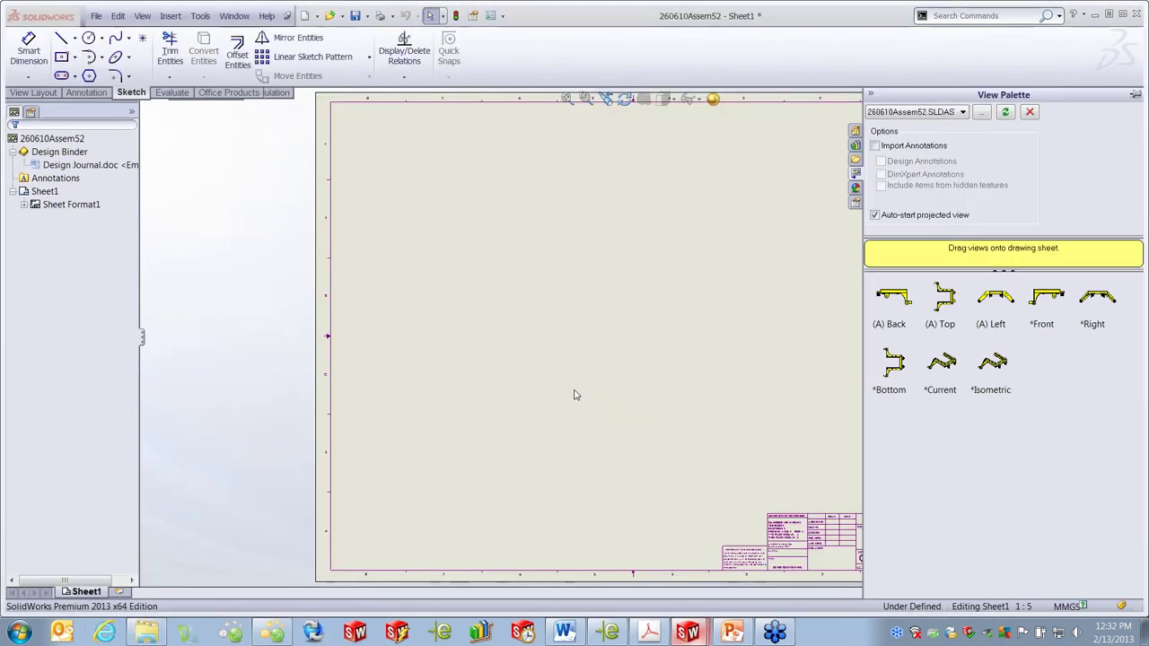
click(891, 307)
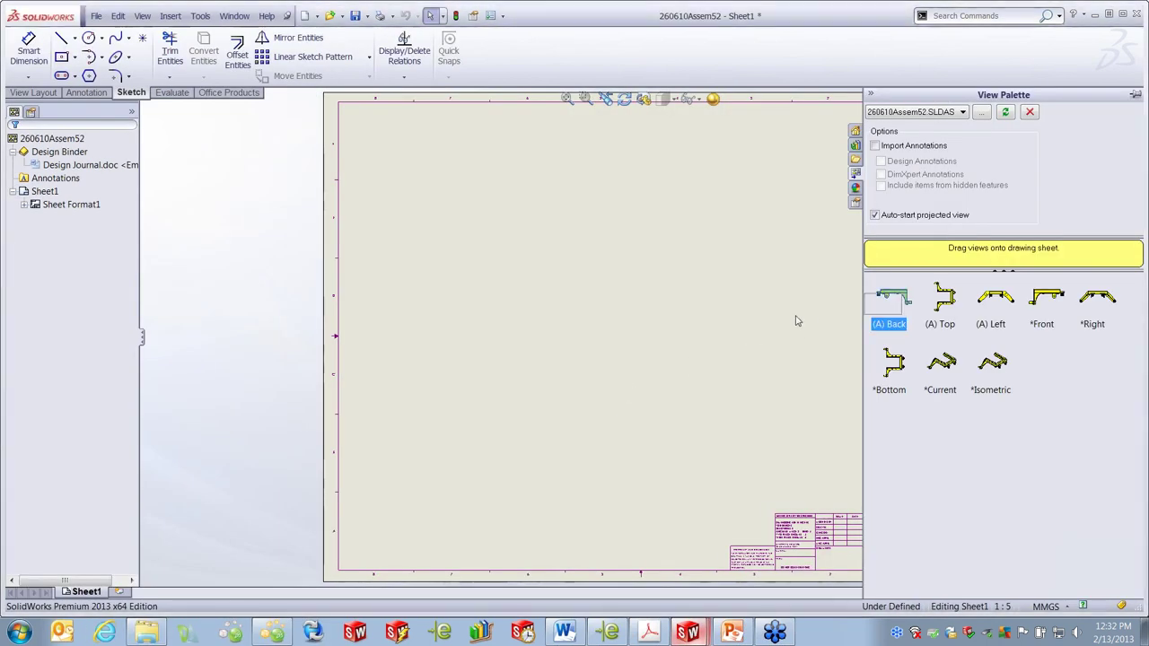
drag(899, 309, 505, 449)
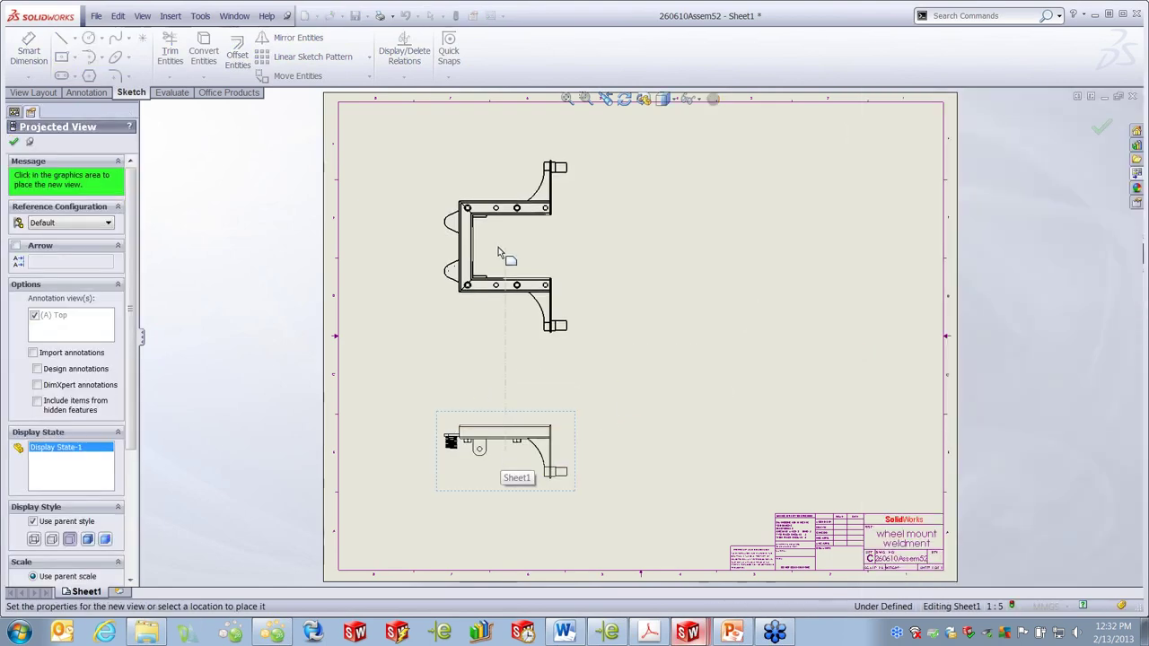
click(505, 249)
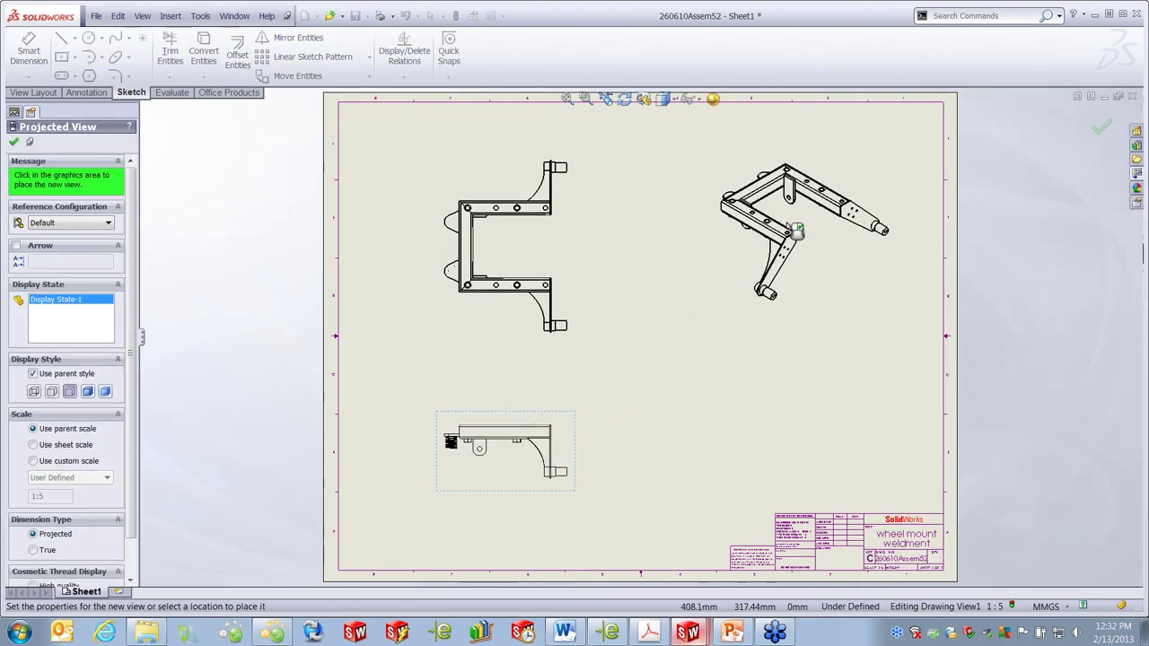
click(797, 233)
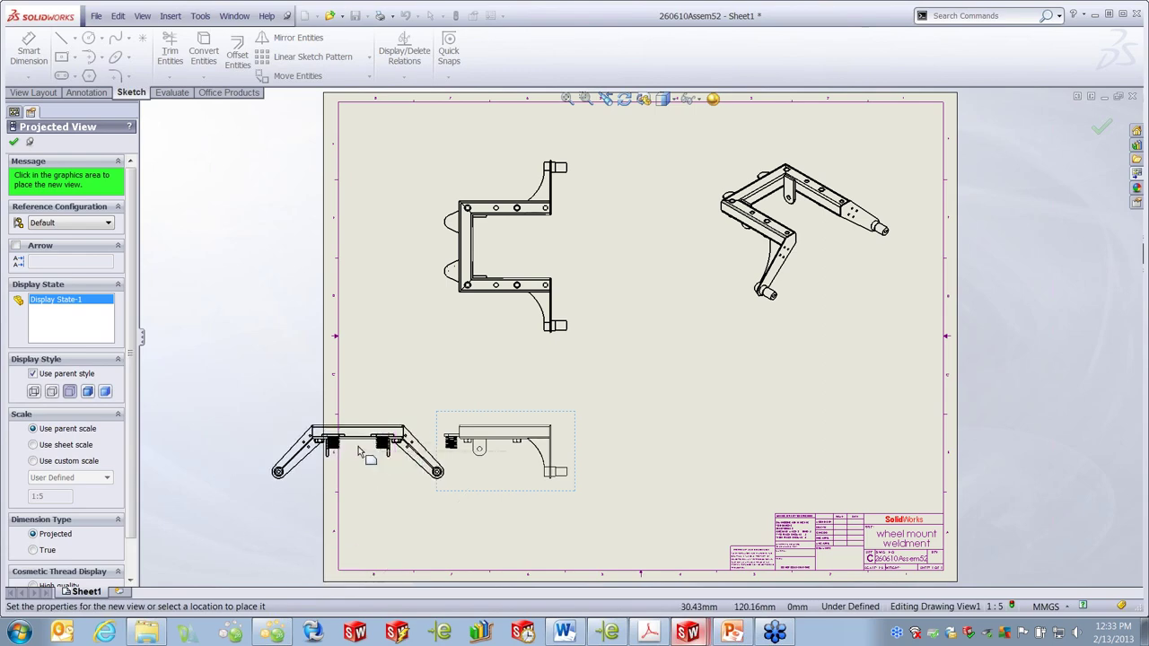
key(Escape)
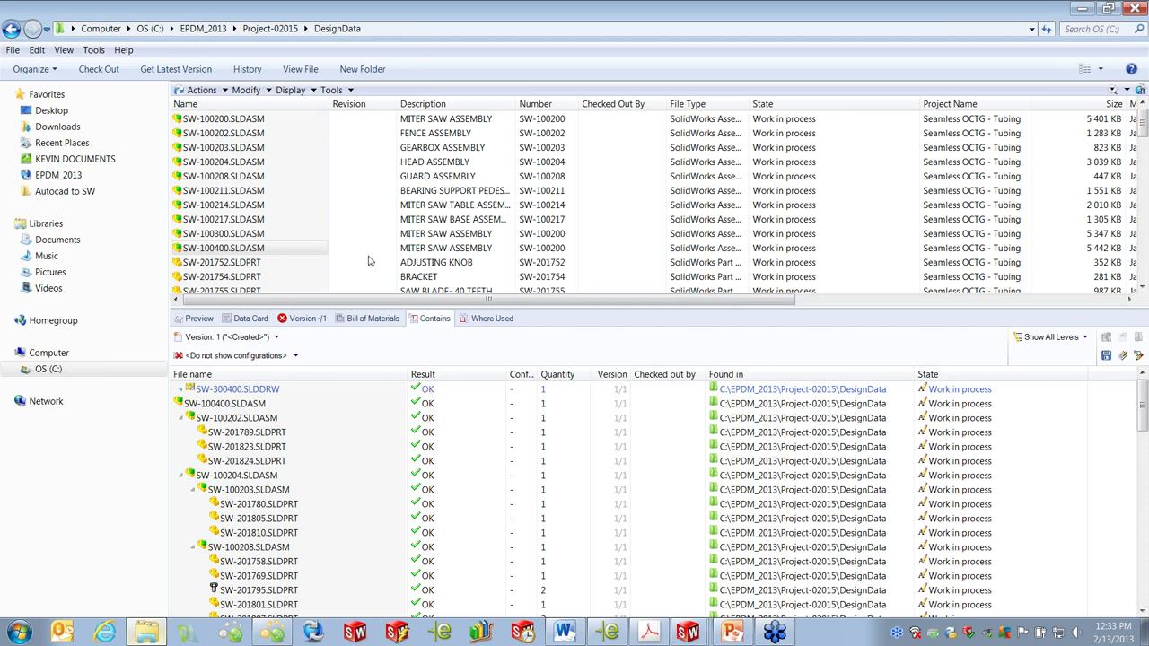
- Browse SW-100400.SLDASM's contents, then list where part SW-201757.SLDPRT is used
click(245, 251)
drag(1142, 408, 1142, 462)
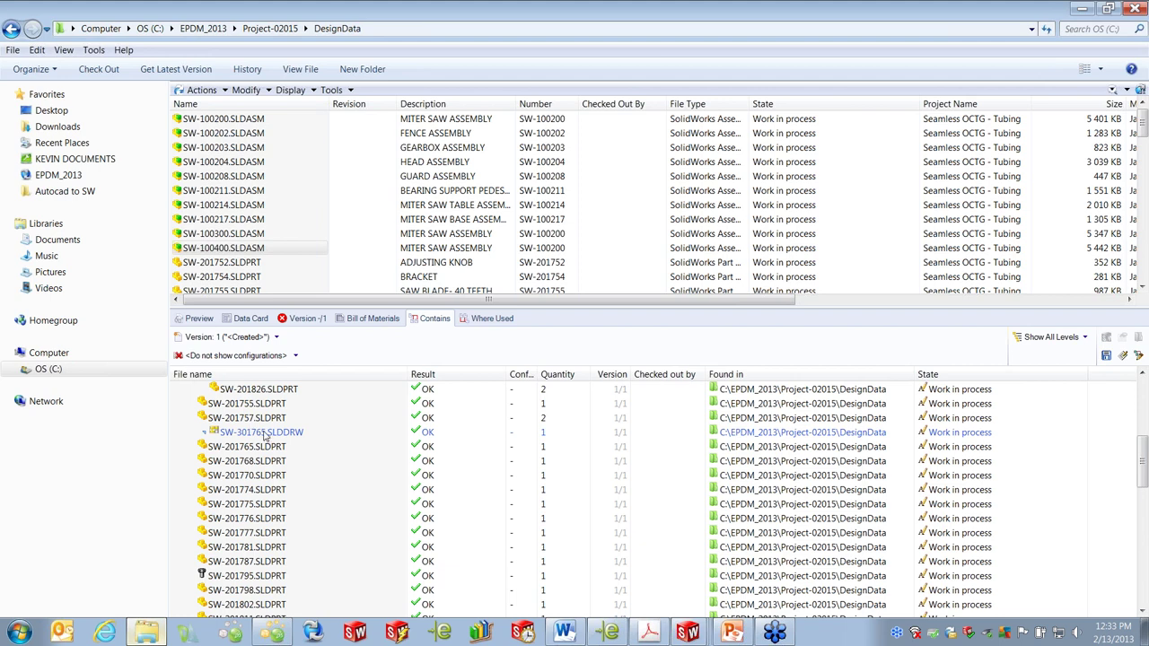
click(1142, 612)
scroll(1143, 612, down, 5)
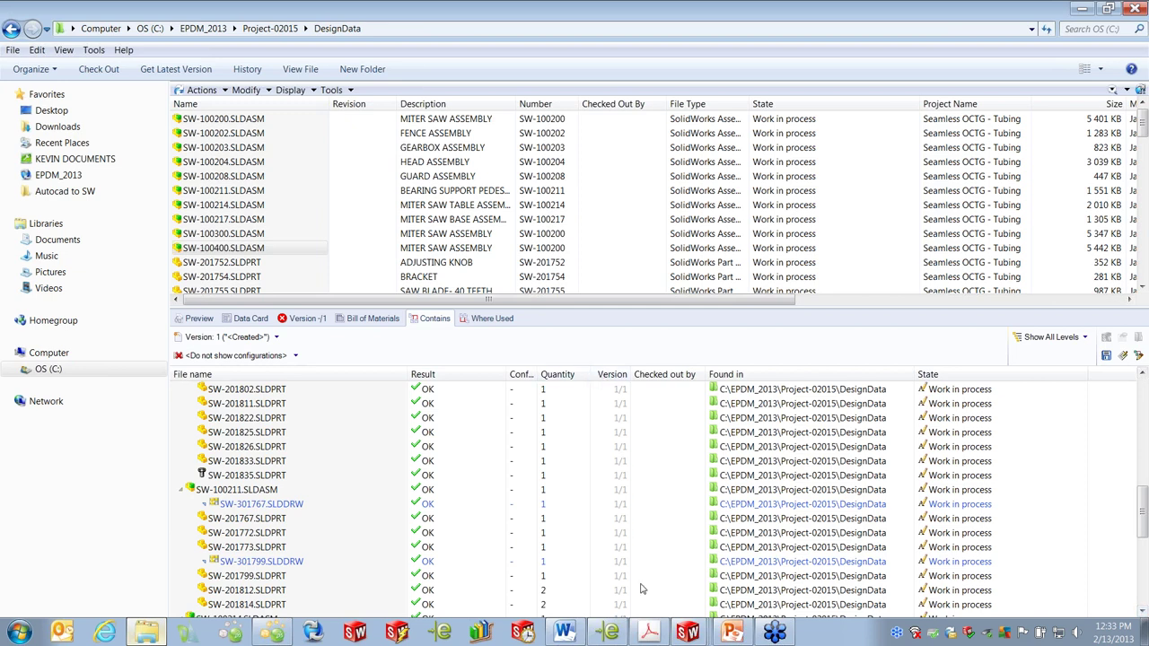
scroll(274, 232, down, 2)
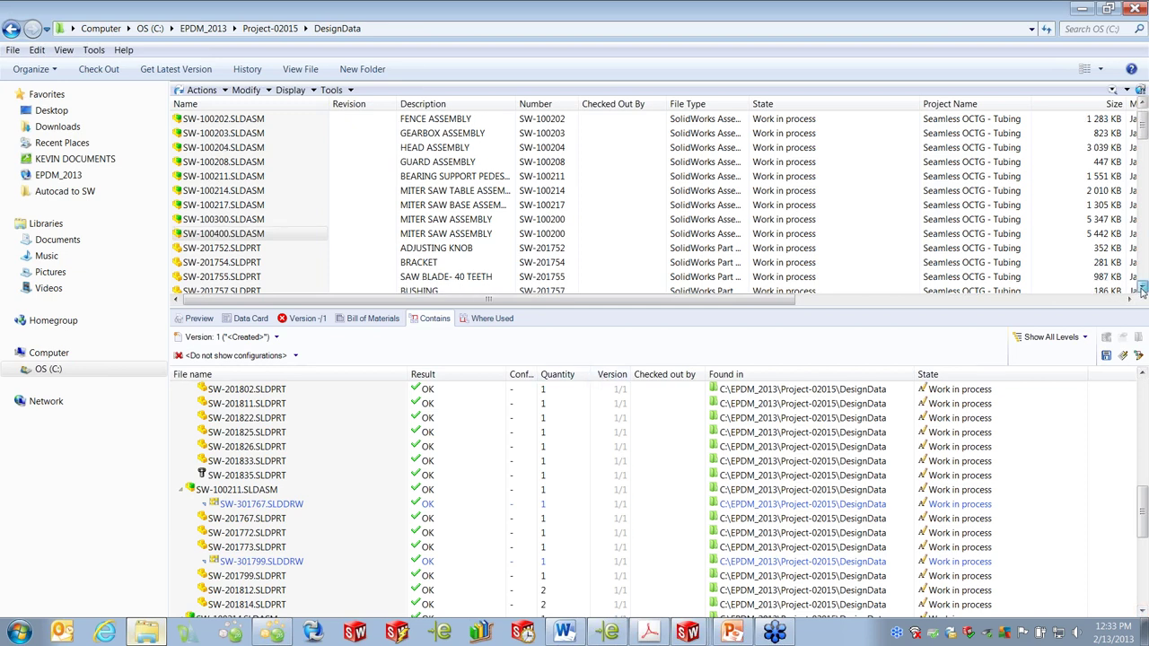
click(274, 232)
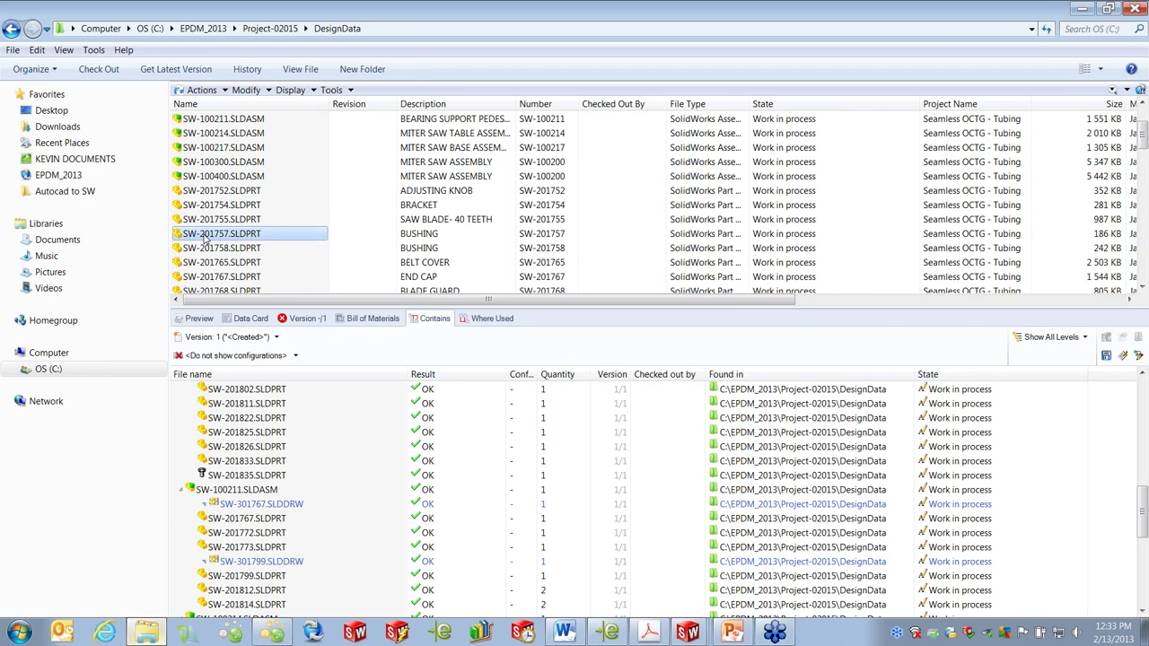
click(492, 319)
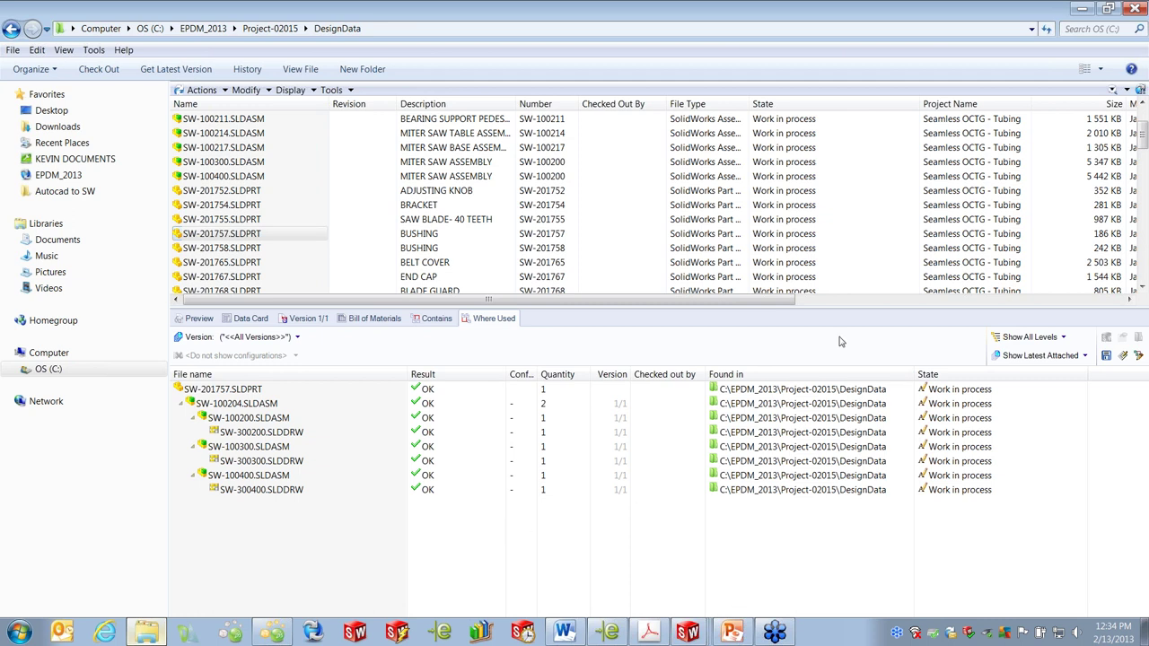
- Minimize the vault, advance the slide show to slide 9, then end the show
click(1082, 8)
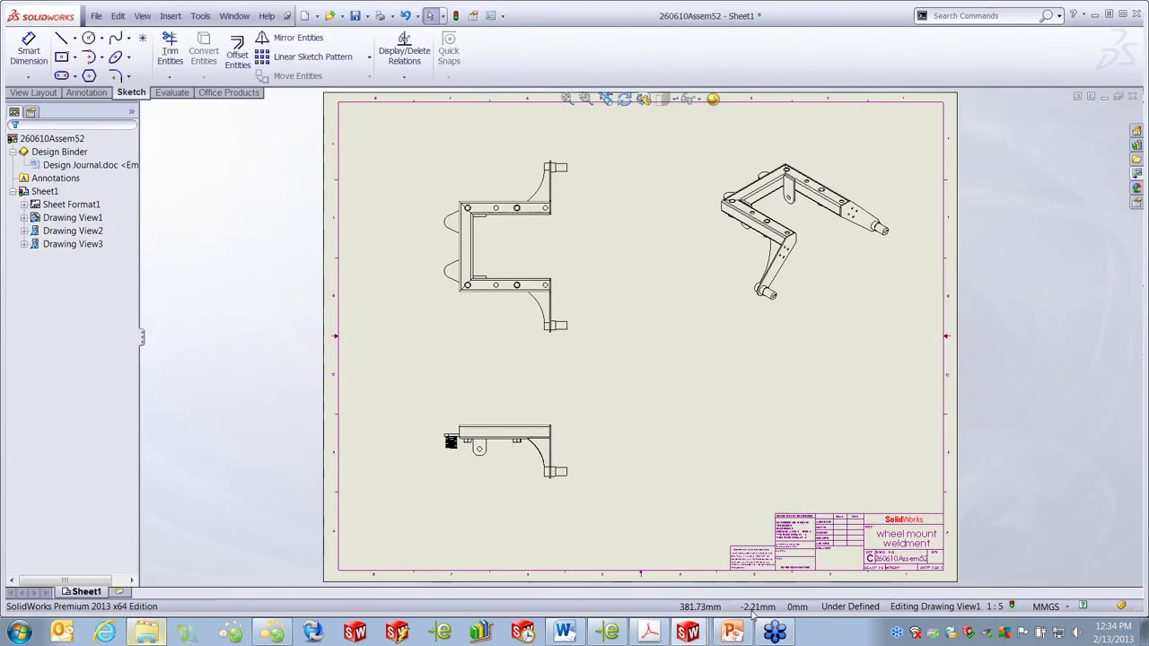
click(733, 634)
click(706, 437)
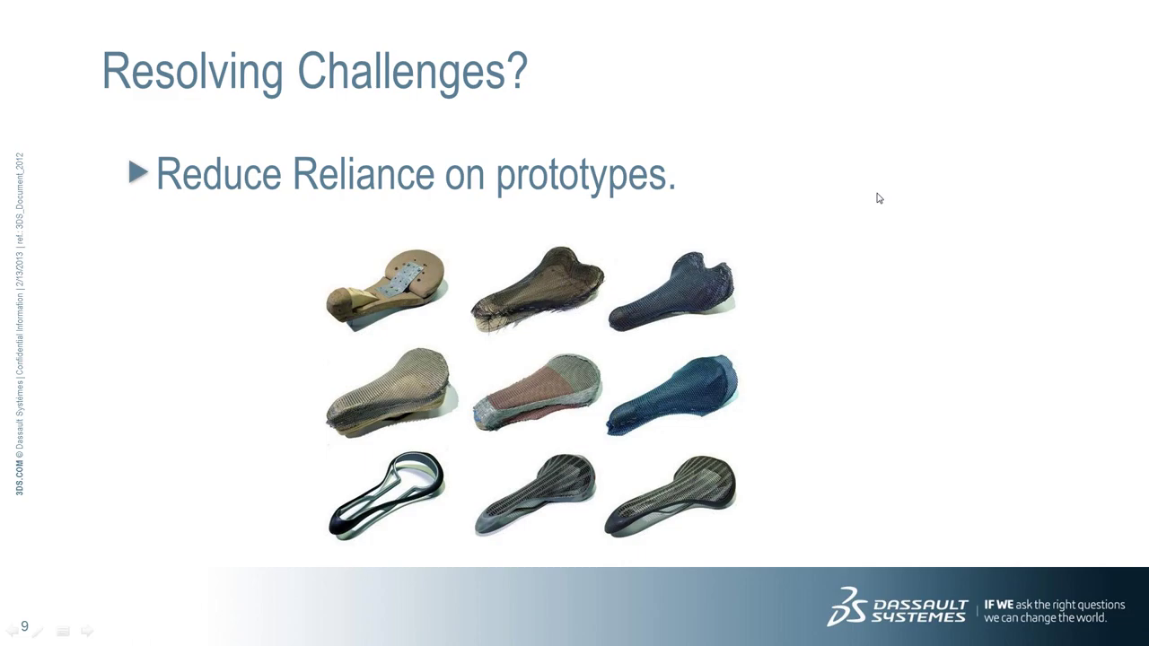
key(Escape)
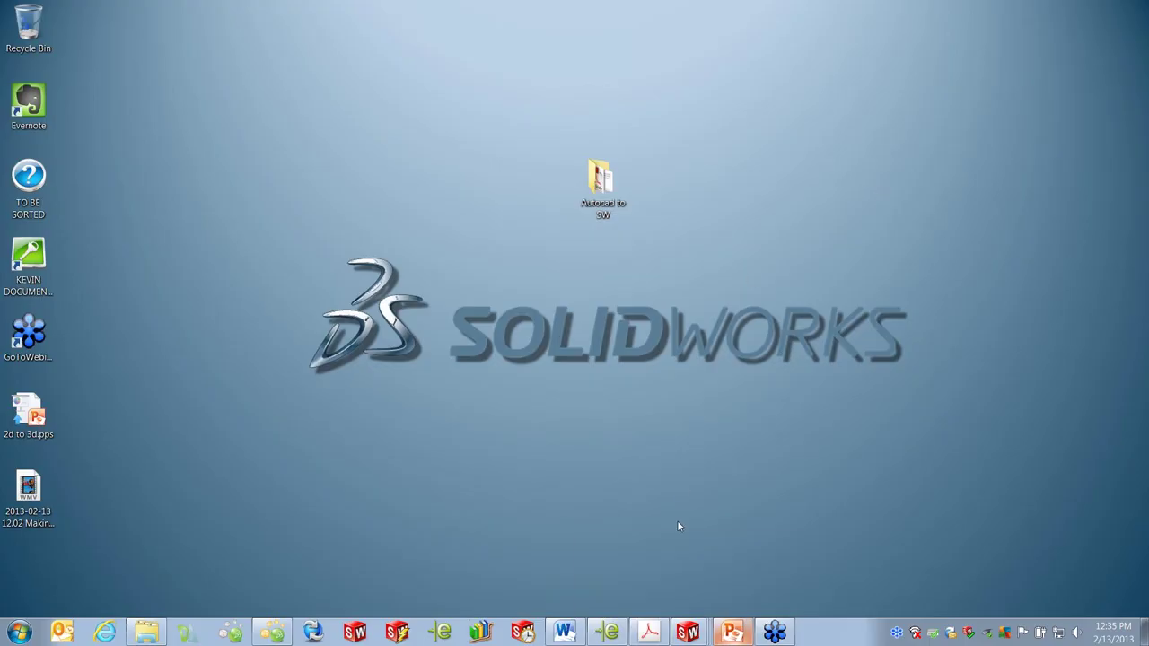
- Close the wheel mount weldment drawing and the remaining open documents without saving
mouse_move(687, 638)
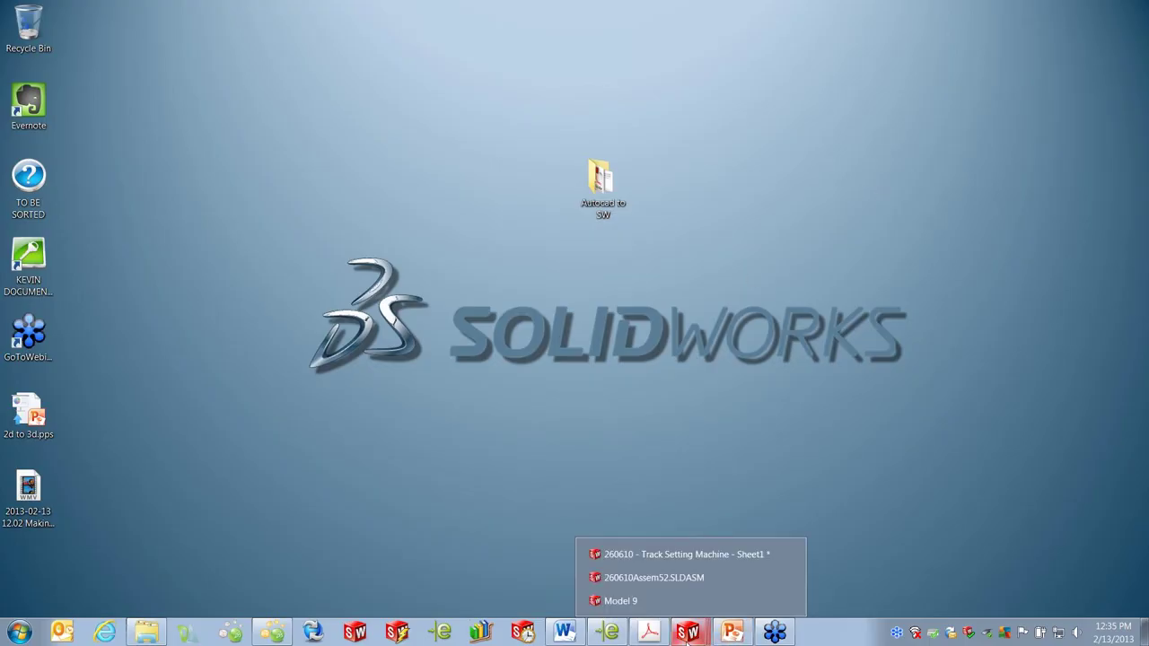
click(635, 601)
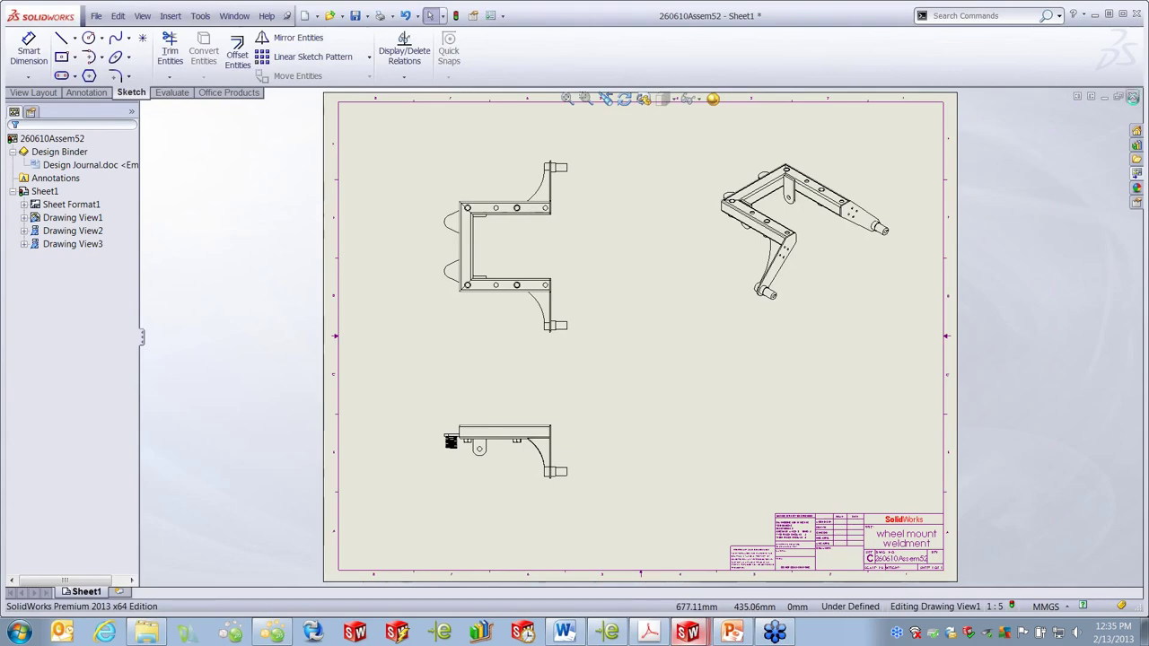
click(1131, 96)
click(520, 330)
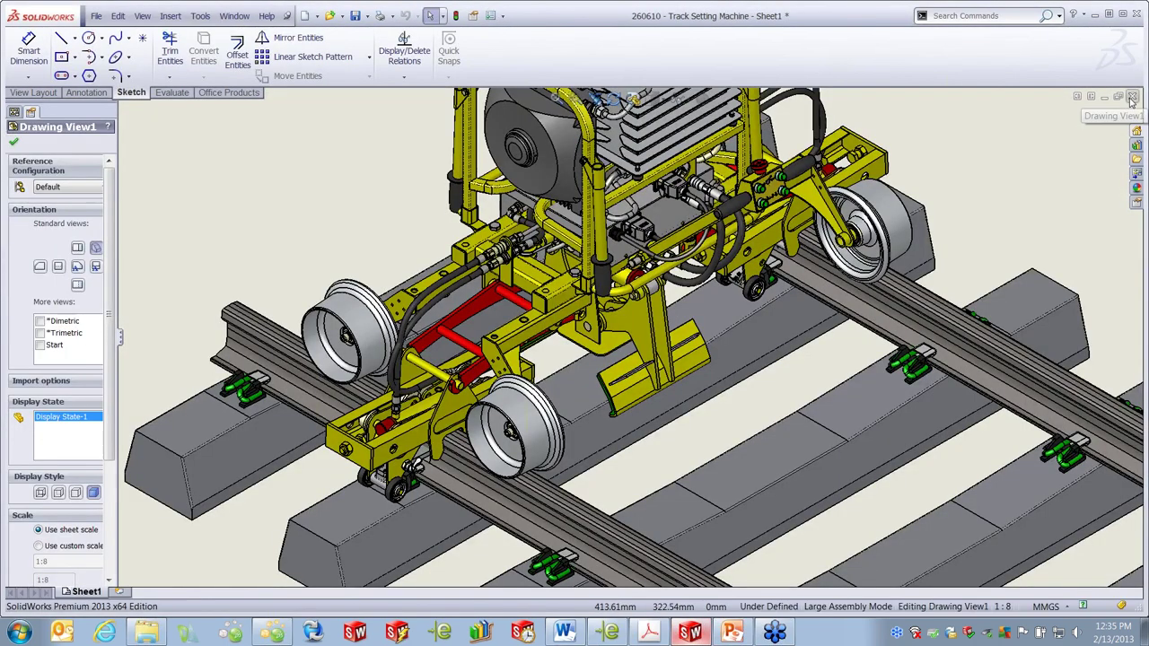
click(1133, 97)
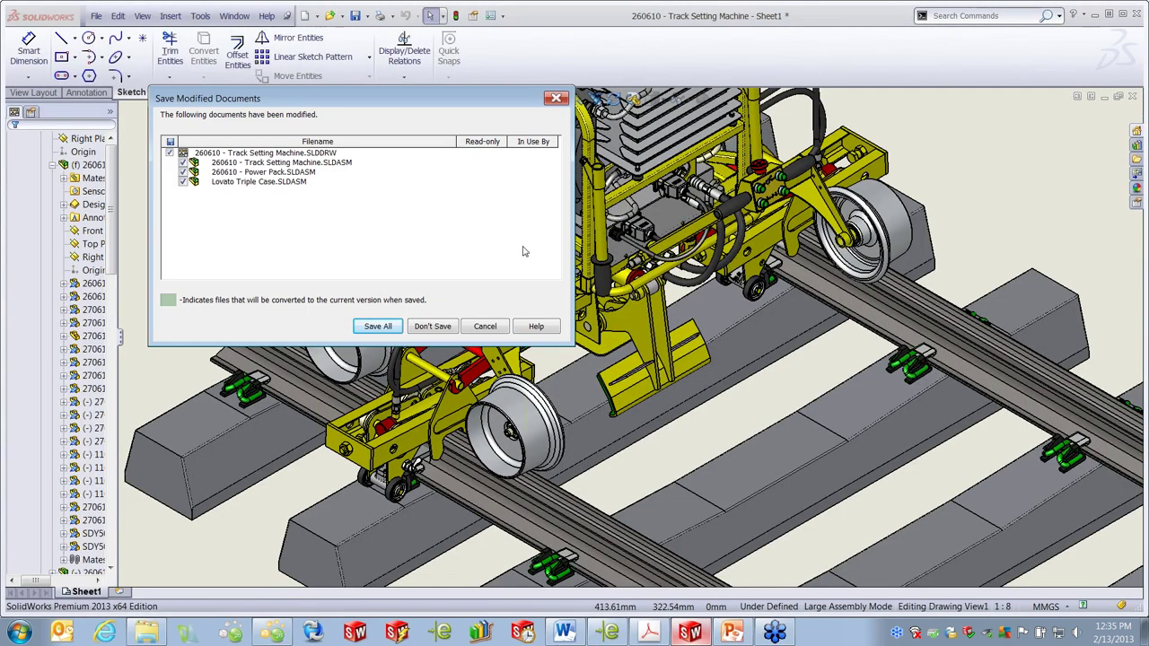
click(432, 326)
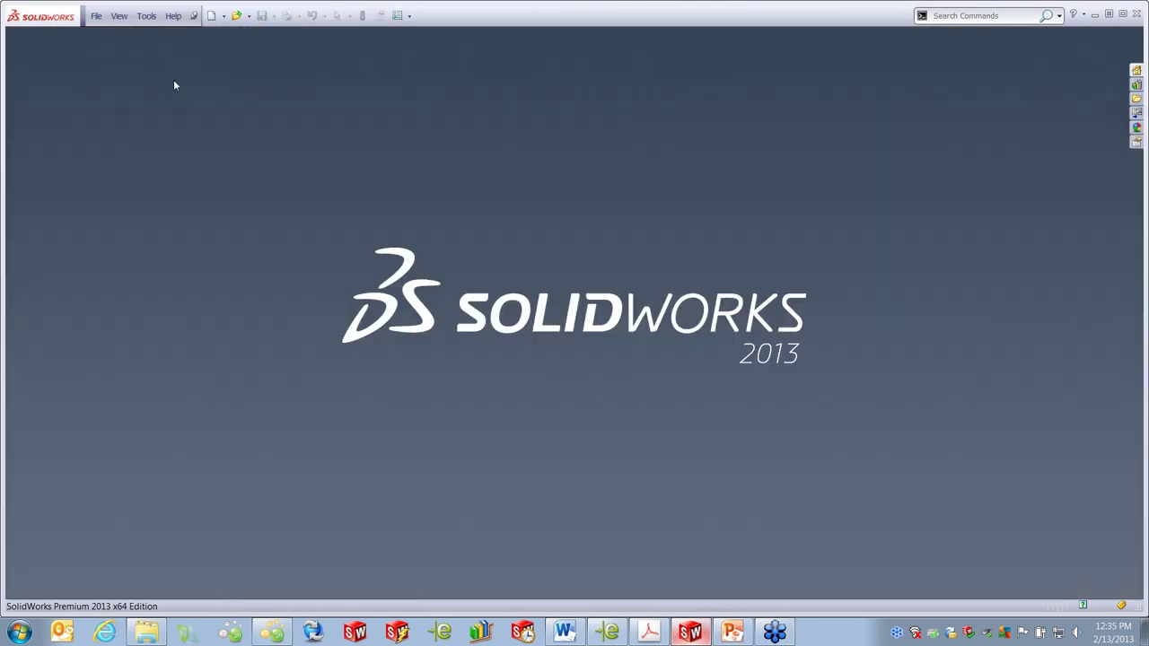
click(97, 15)
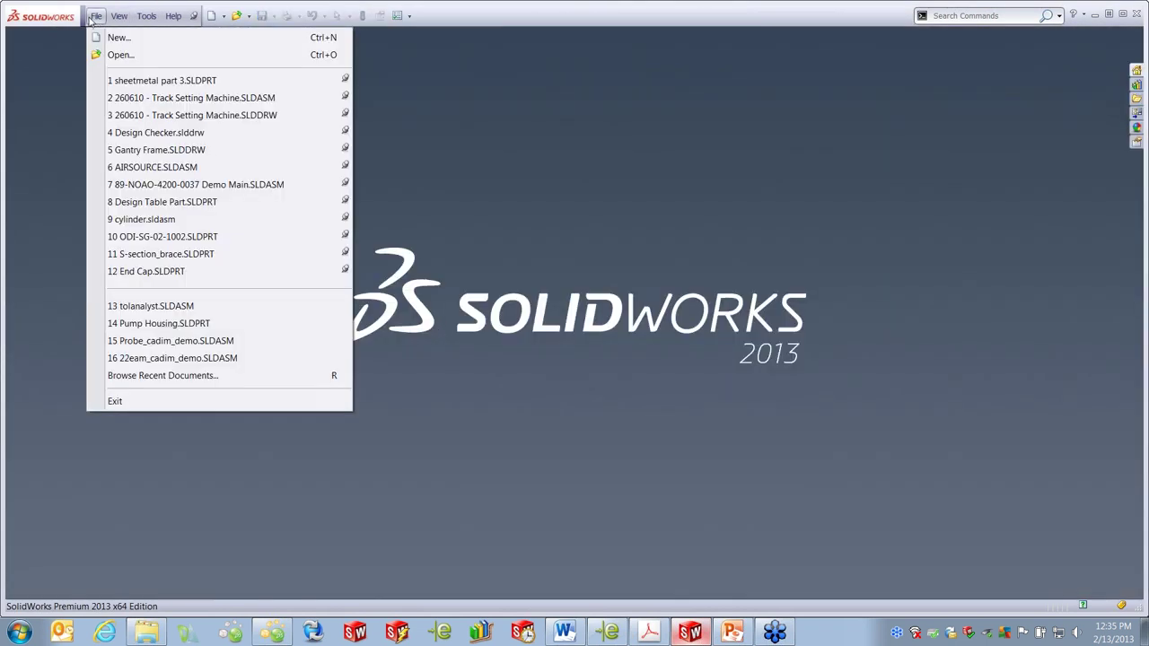
- Open 89-NOAO-4200-0037 Demo Main from recent files, turn the crank, and activate the 2D Layout configuration
click(214, 184)
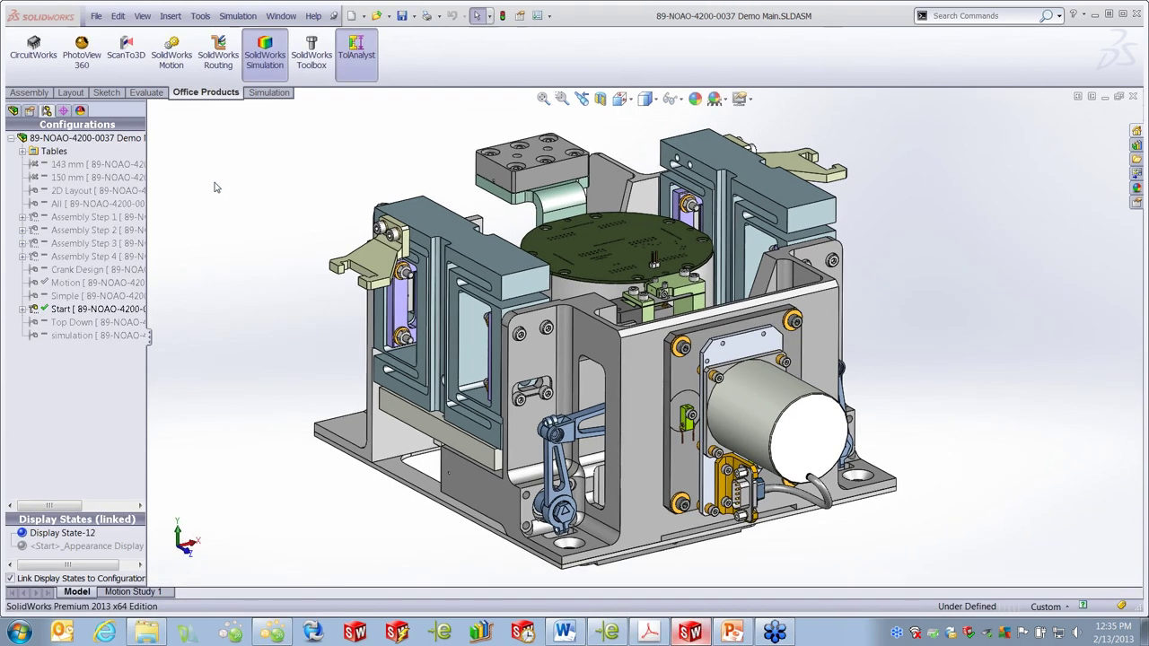
mouse_move(571, 438)
mouse_down()
mouse_move(574, 424)
mouse_move(547, 432)
mouse_move(603, 430)
mouse_move(539, 429)
mouse_move(574, 422)
mouse_move(593, 432)
mouse_move(555, 448)
mouse_move(602, 431)
mouse_move(592, 436)
mouse_up()
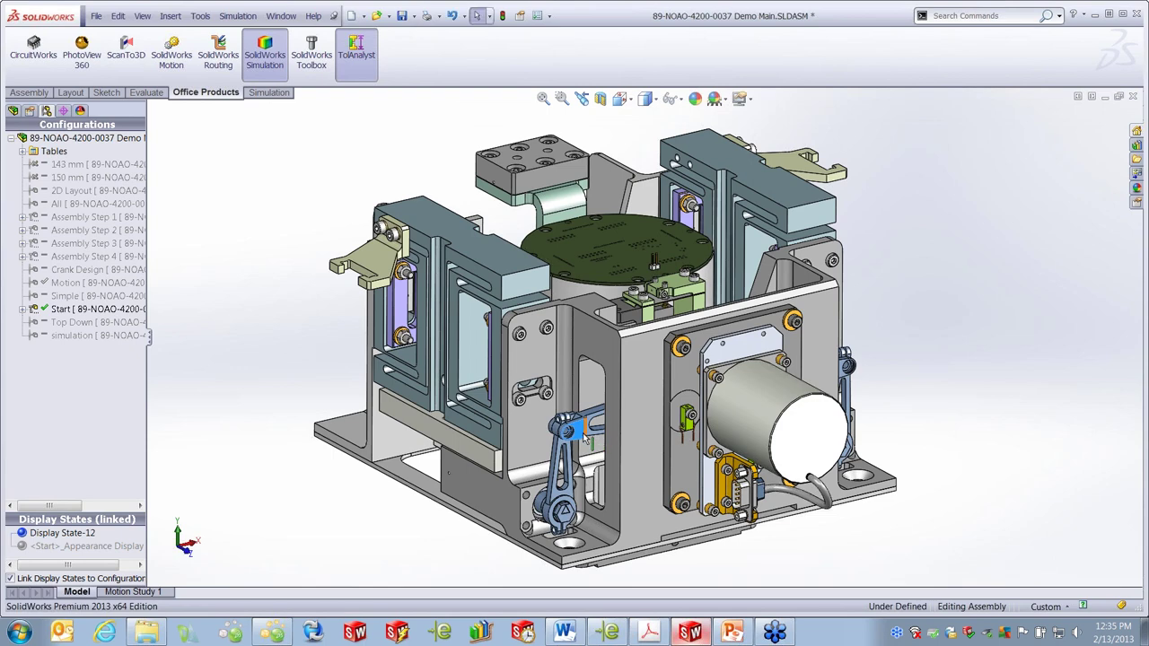
click(77, 191)
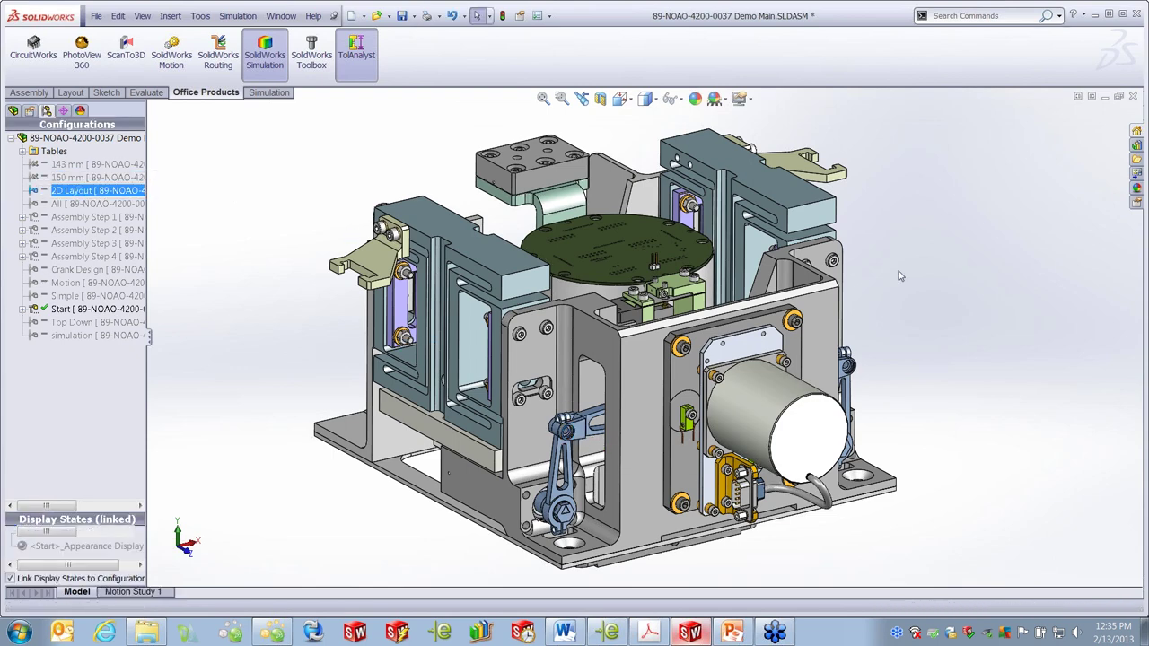
click(767, 287)
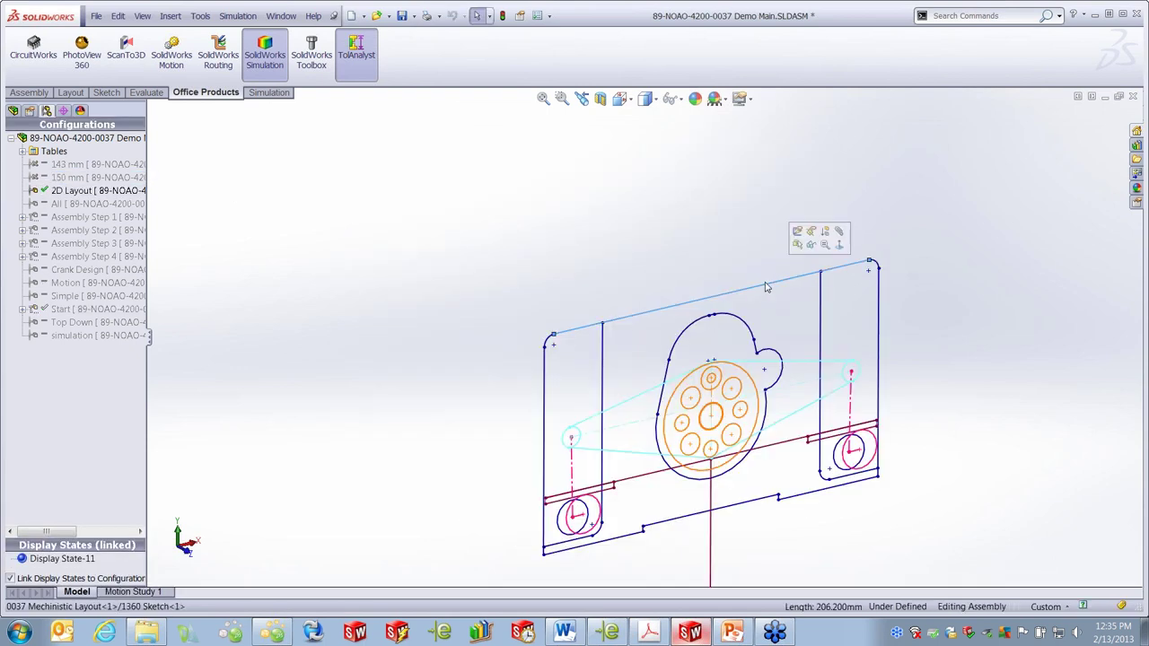
key(space)
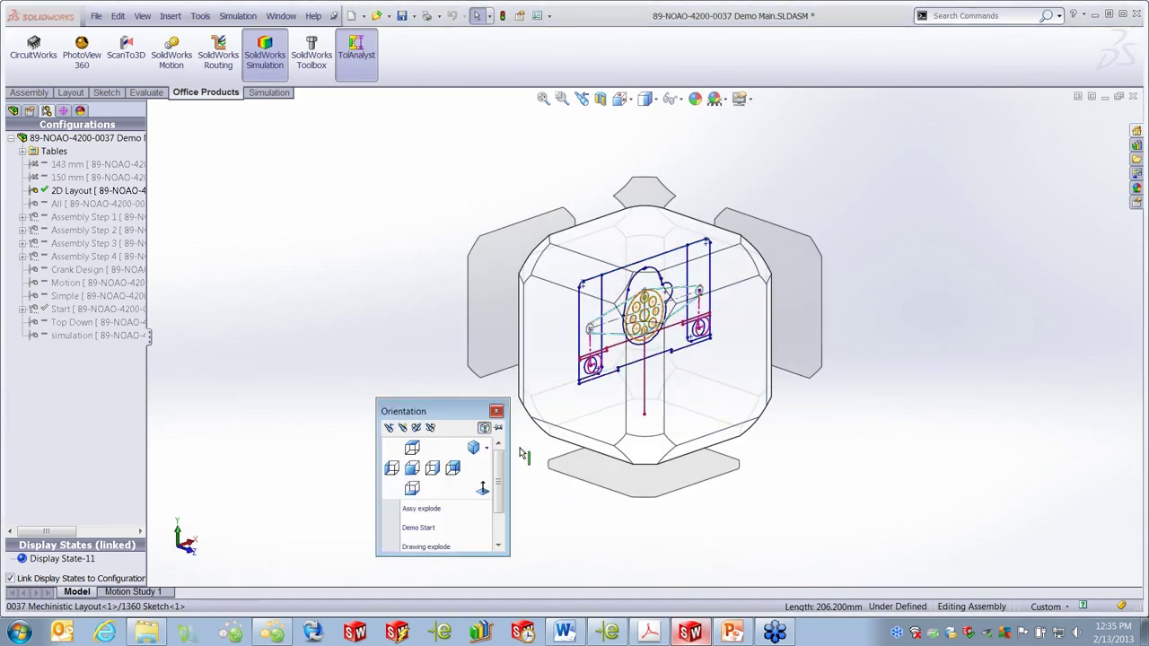
- View the layout sketch Normal To, drag the crank to move the linkage, then activate Motion
click(482, 488)
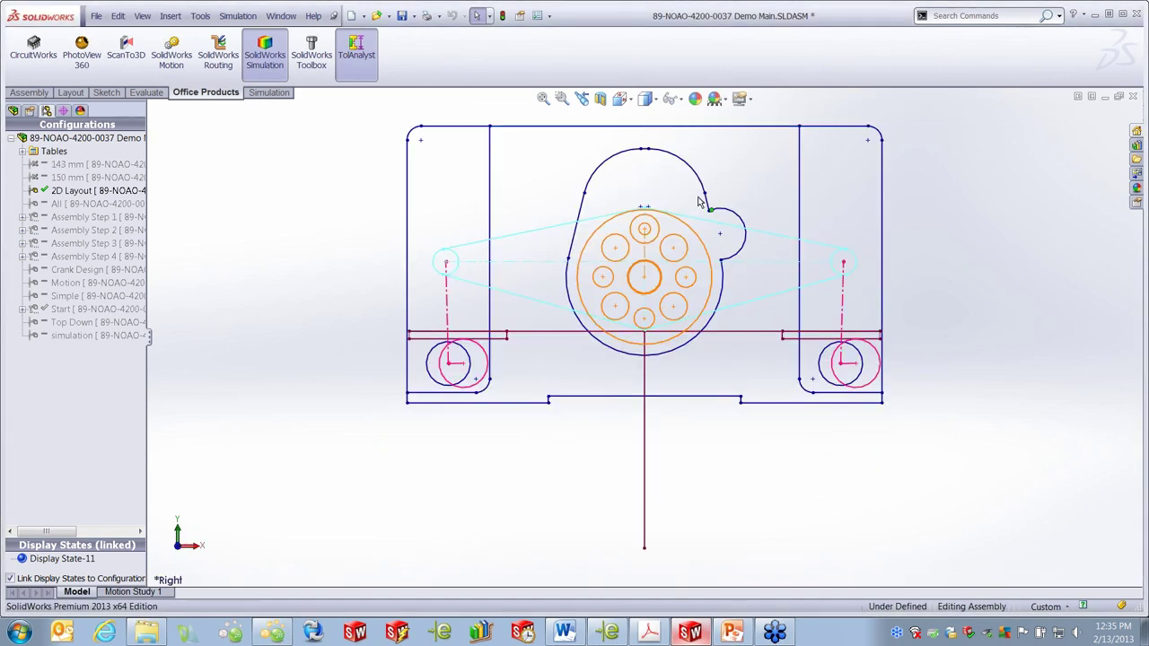
drag(644, 231, 620, 315)
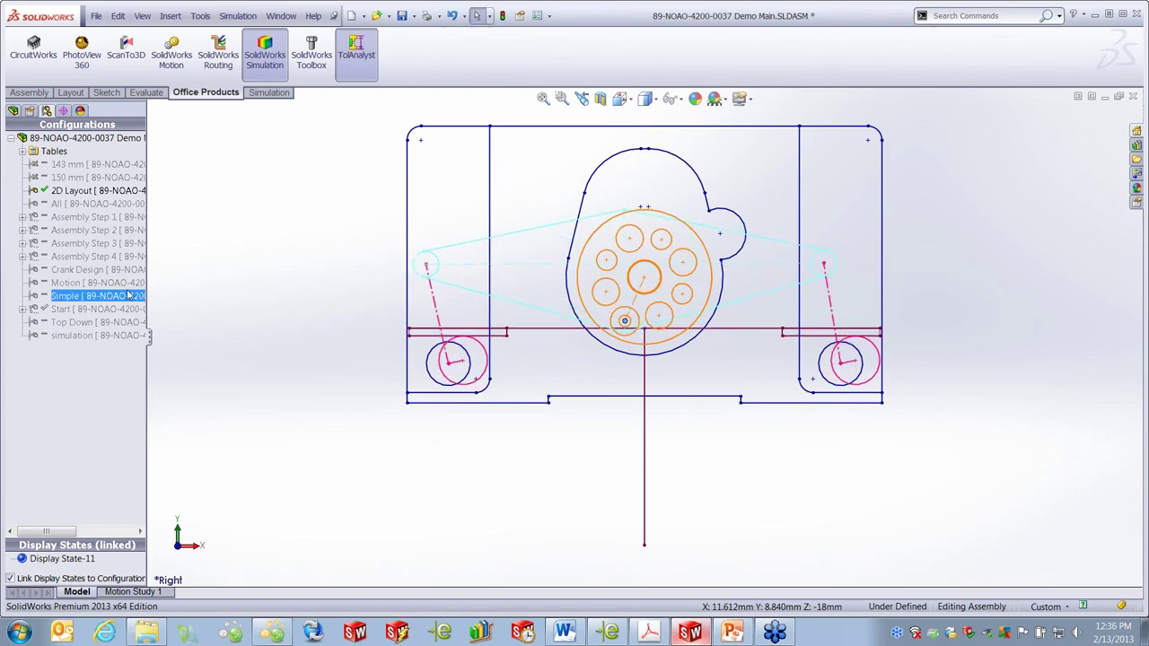
double_click(86, 283)
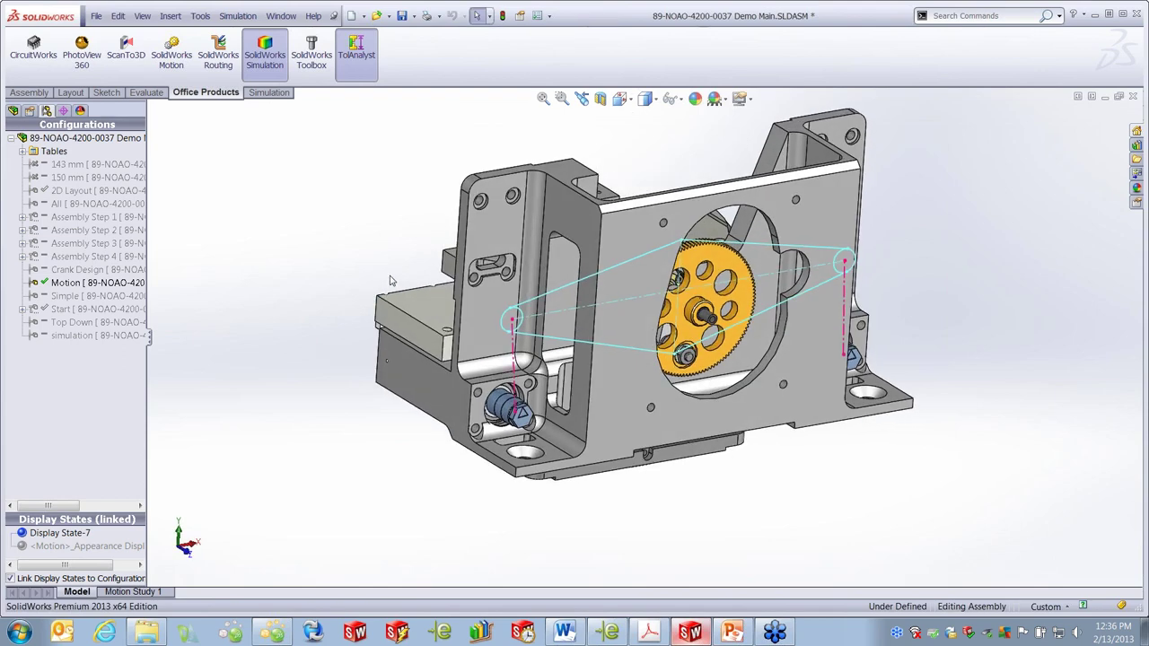
click(36, 97)
- Use Move Component with collision detection between the left plate and main body, rotating the gear twice
click(242, 50)
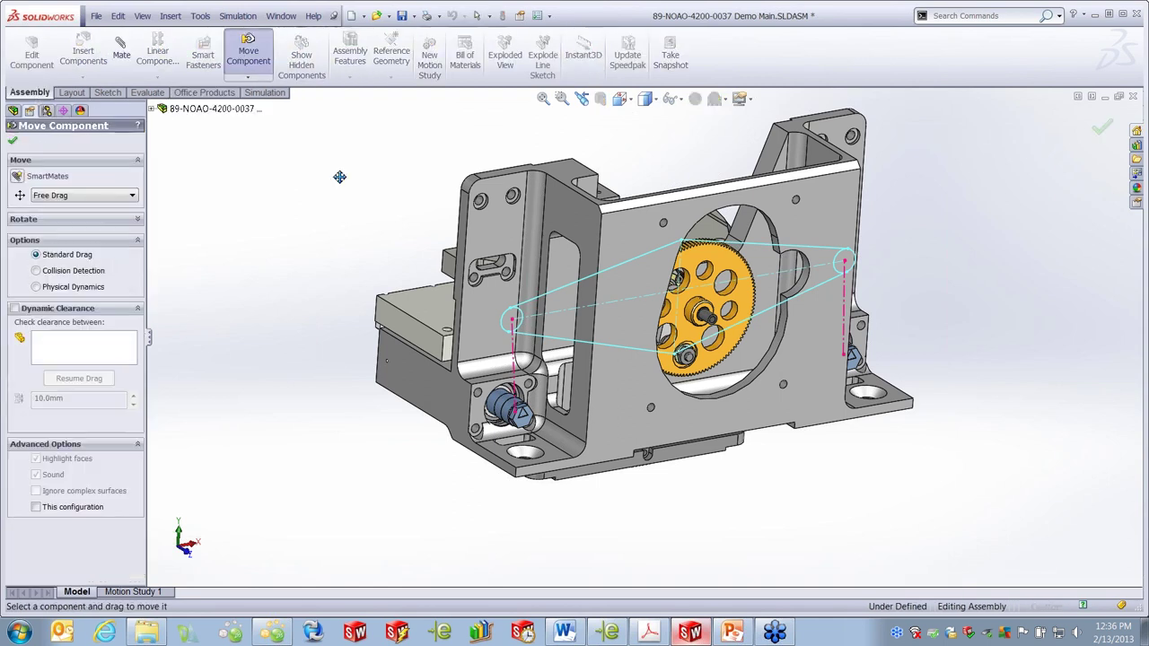
click(35, 270)
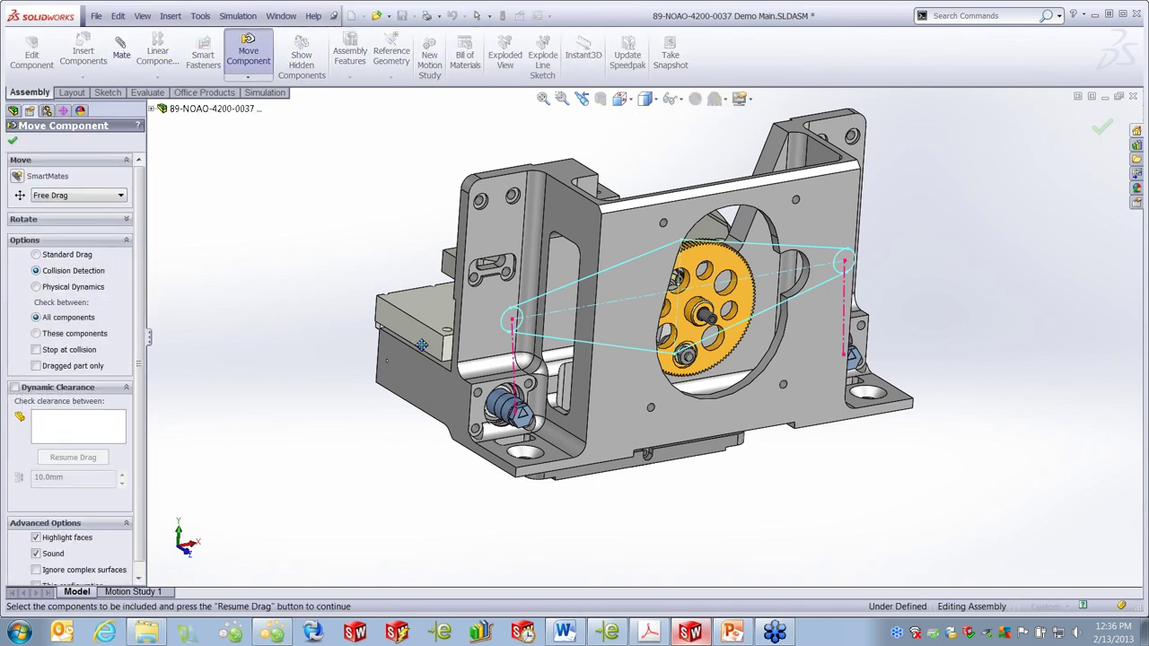
click(35, 333)
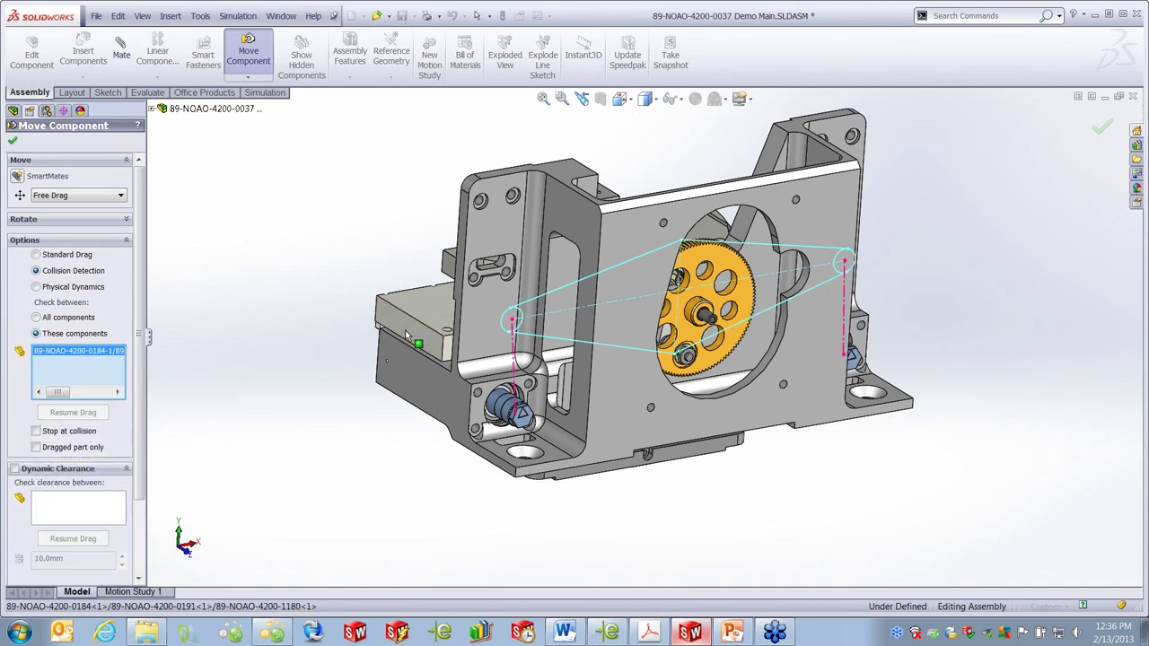
click(403, 314)
click(406, 360)
click(73, 412)
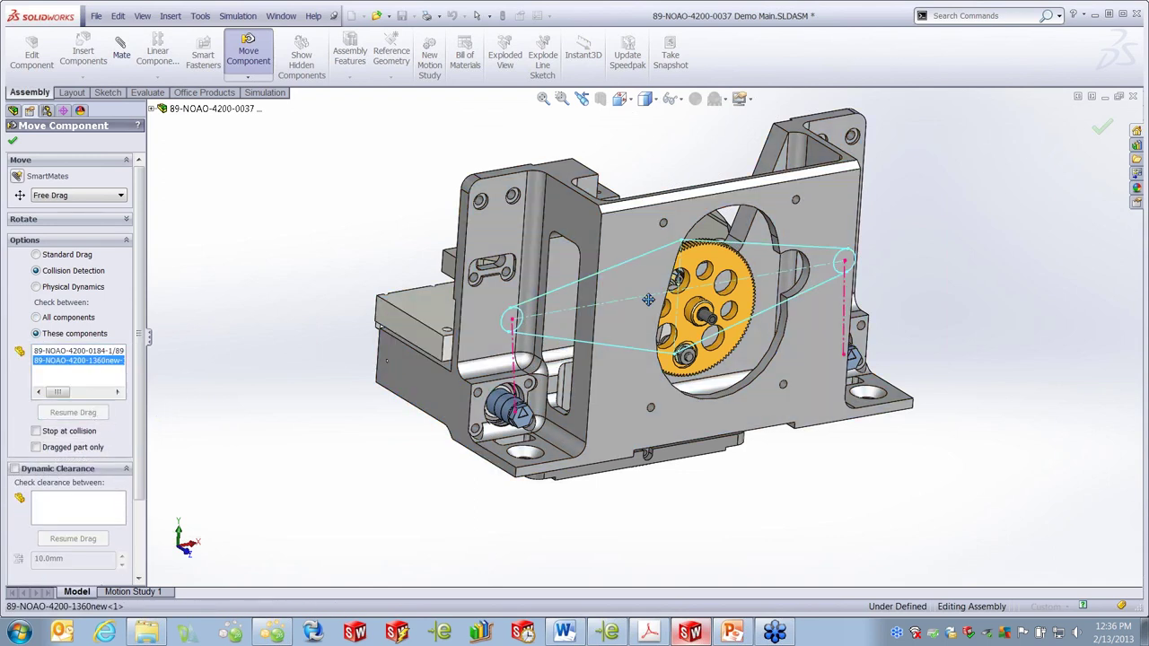
drag(701, 247, 613, 270)
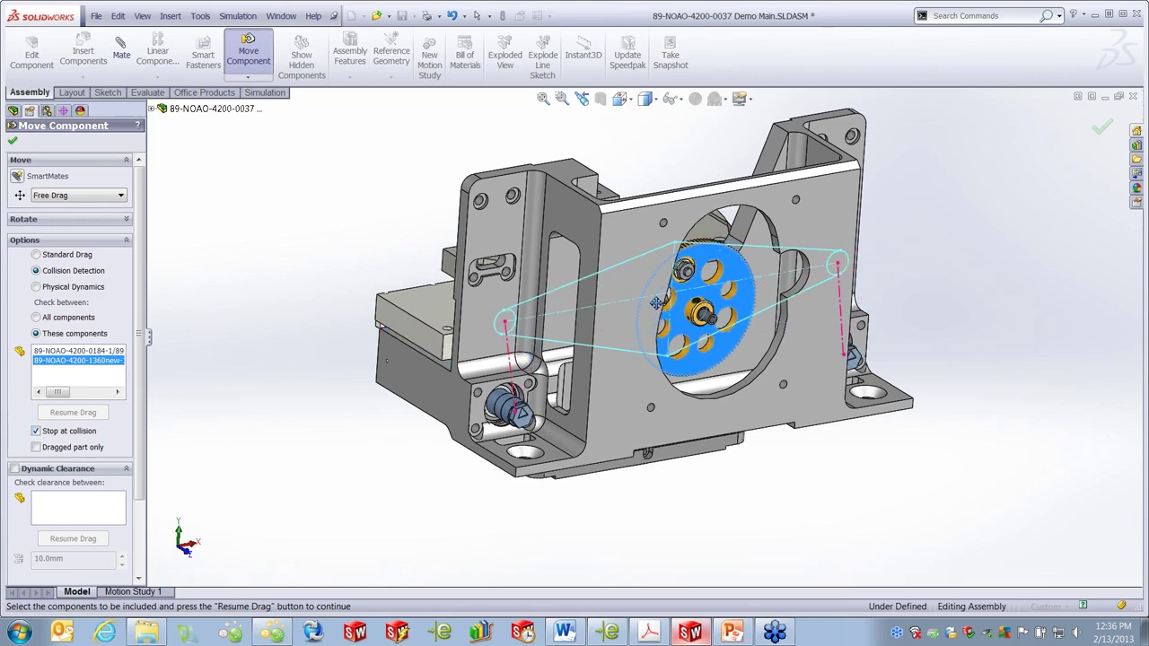
drag(710, 249, 743, 278)
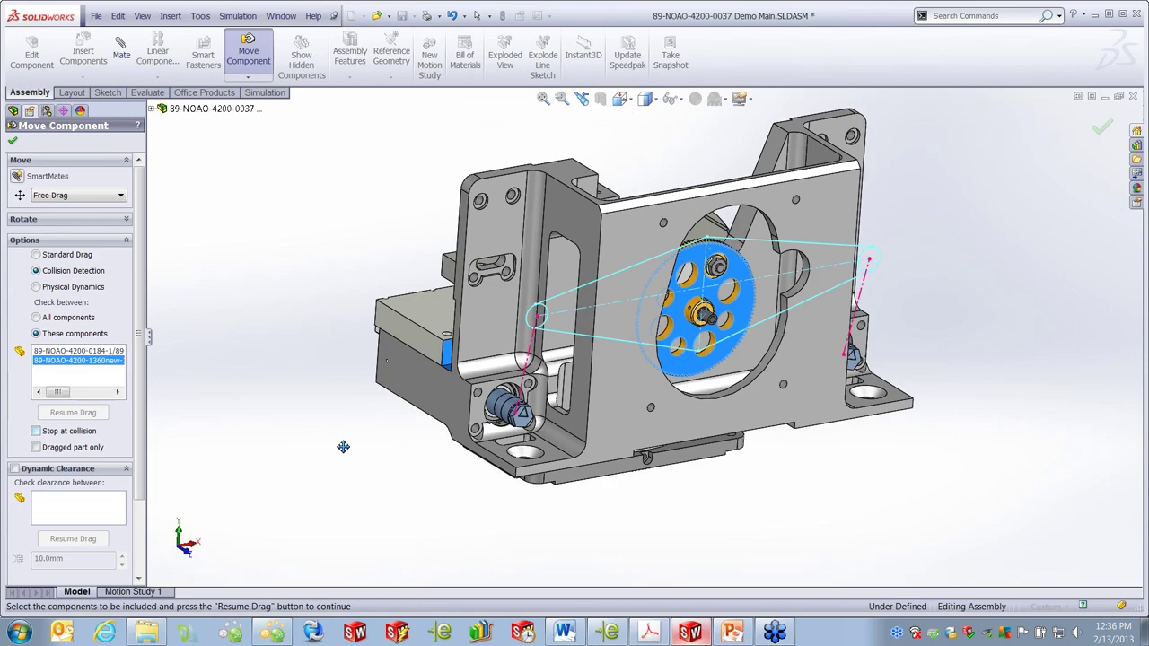
middle_drag(387, 454, 307, 379)
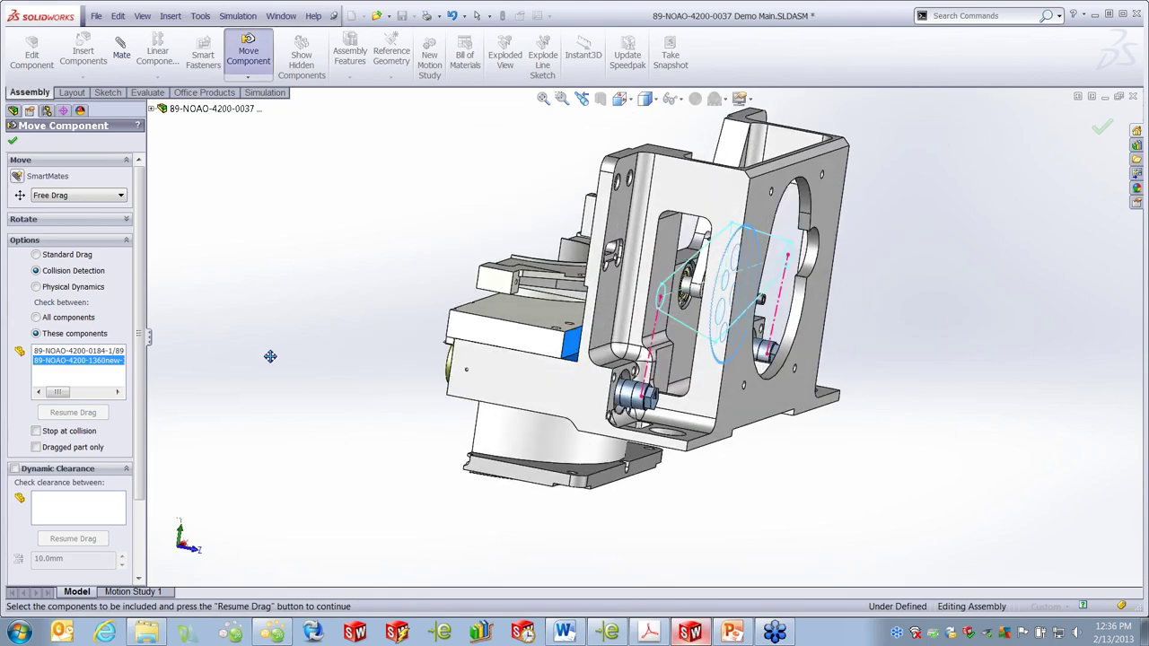
click(13, 141)
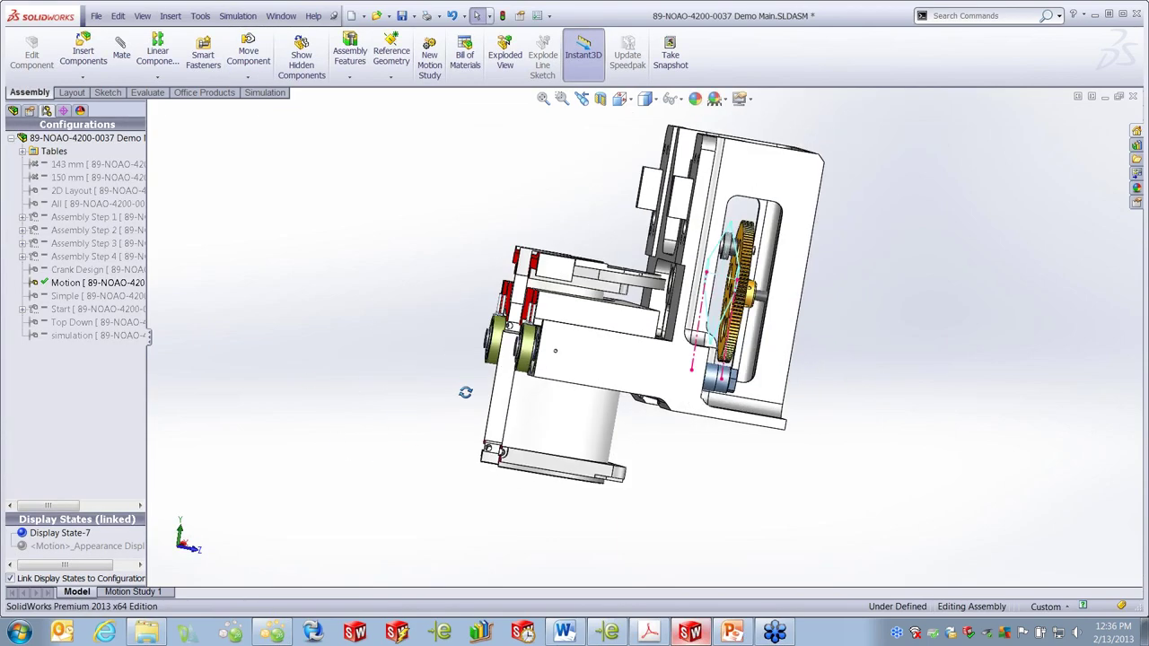
- Change the bearing block's Base-Extrude depth from 3.5 to 6 mm and rebuild the assembly
scroll(693, 415, down, 3)
click(687, 380)
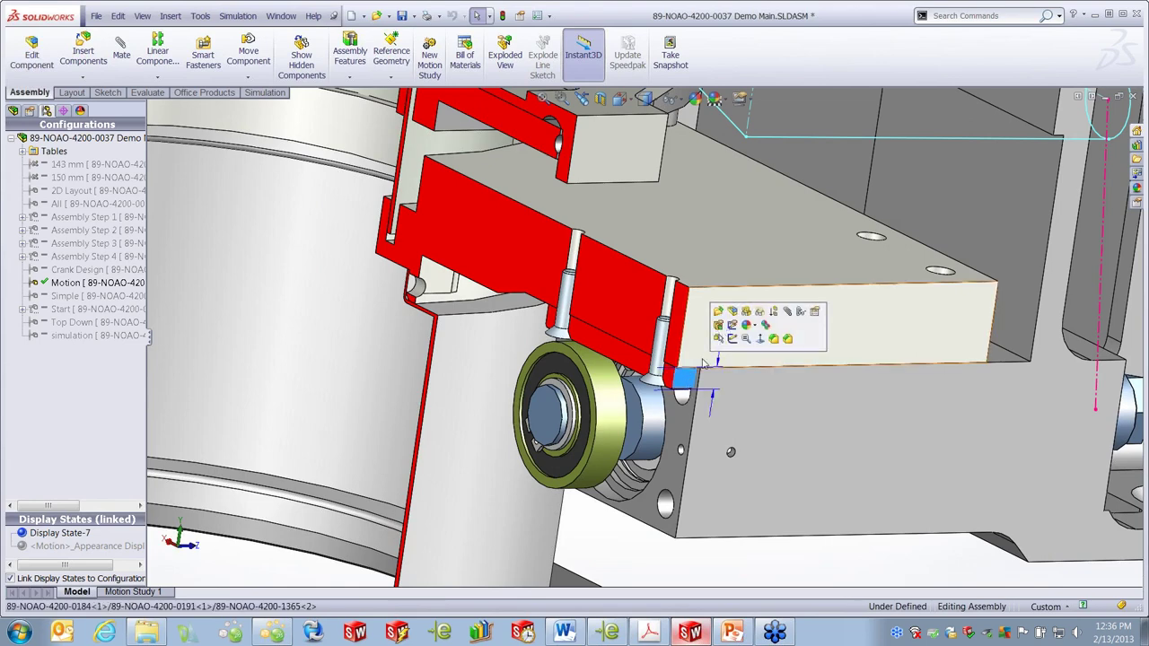
click(722, 357)
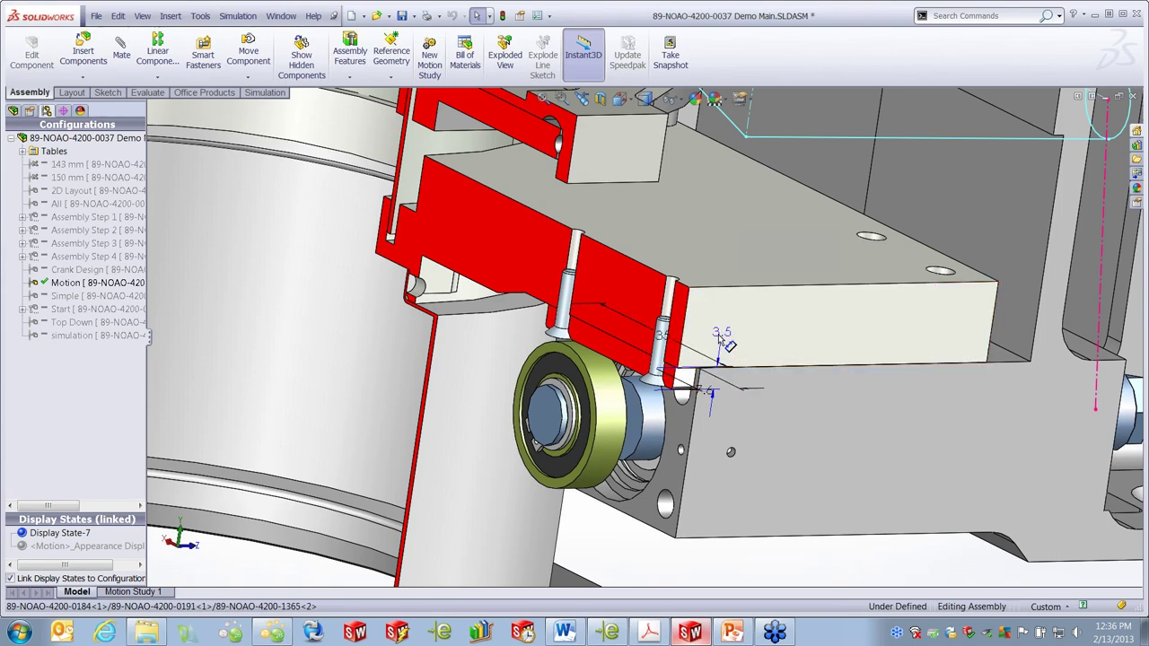
double_click(723, 333)
text(6)
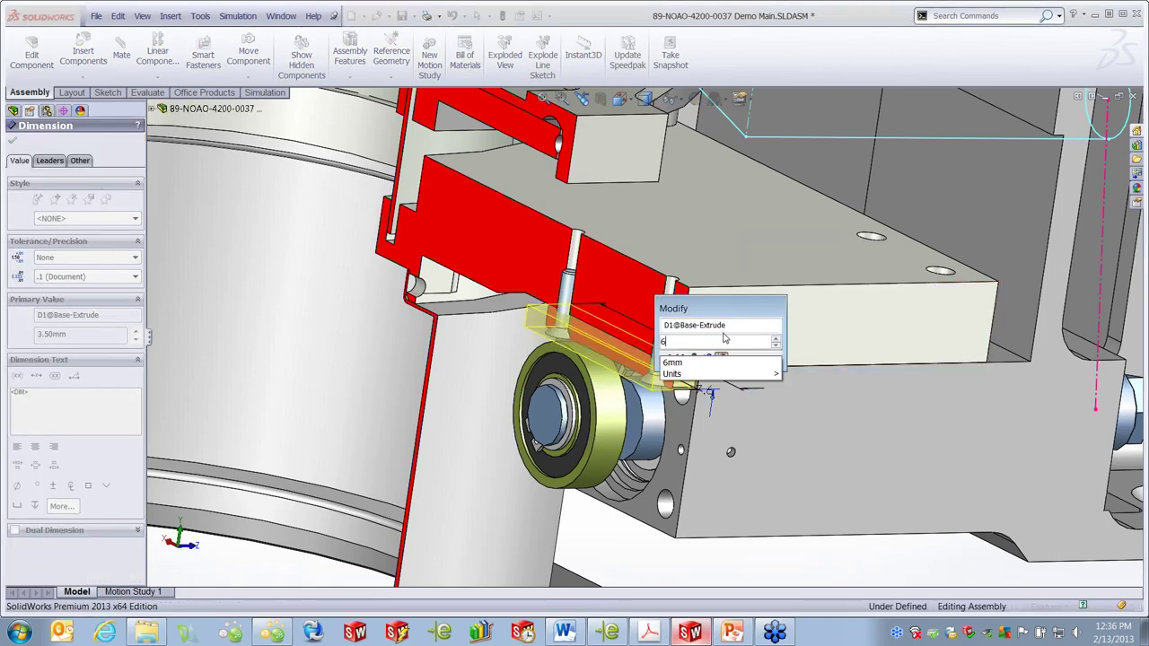
click(689, 363)
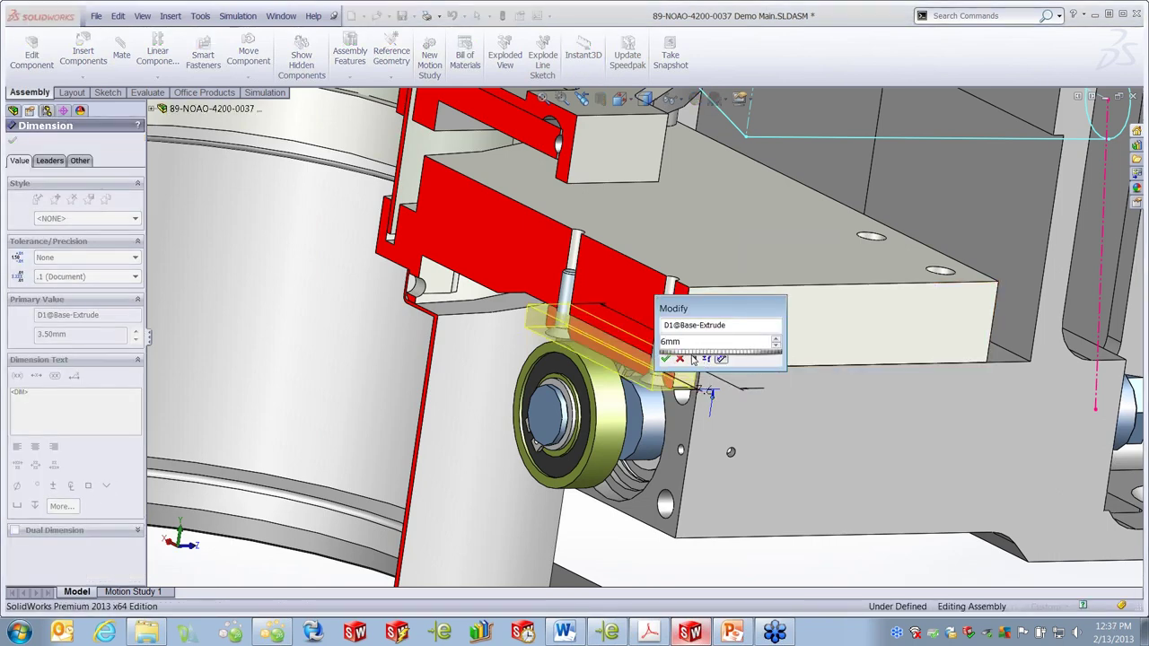
click(696, 359)
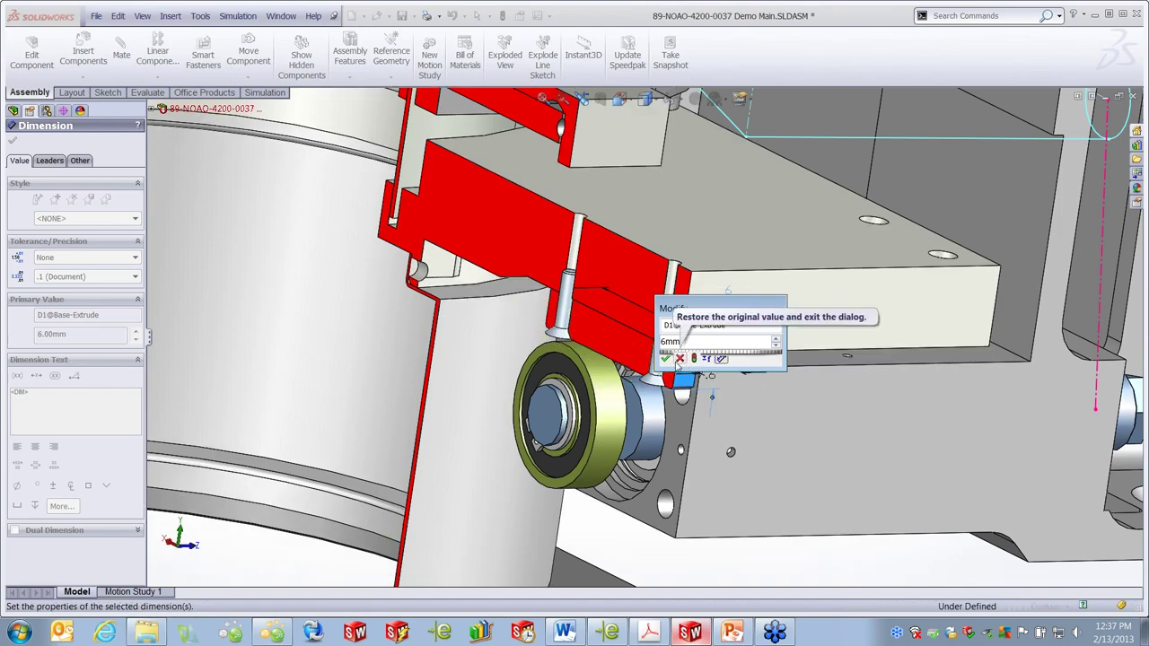
click(665, 359)
key(f)
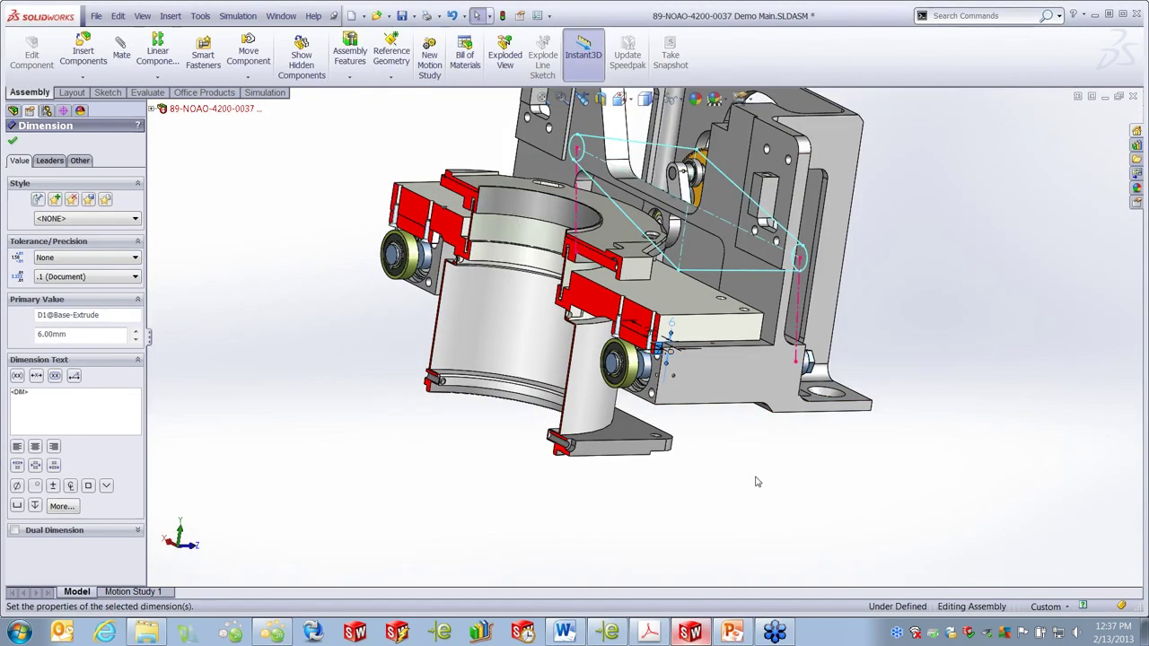
middle_drag(763, 485, 934, 404)
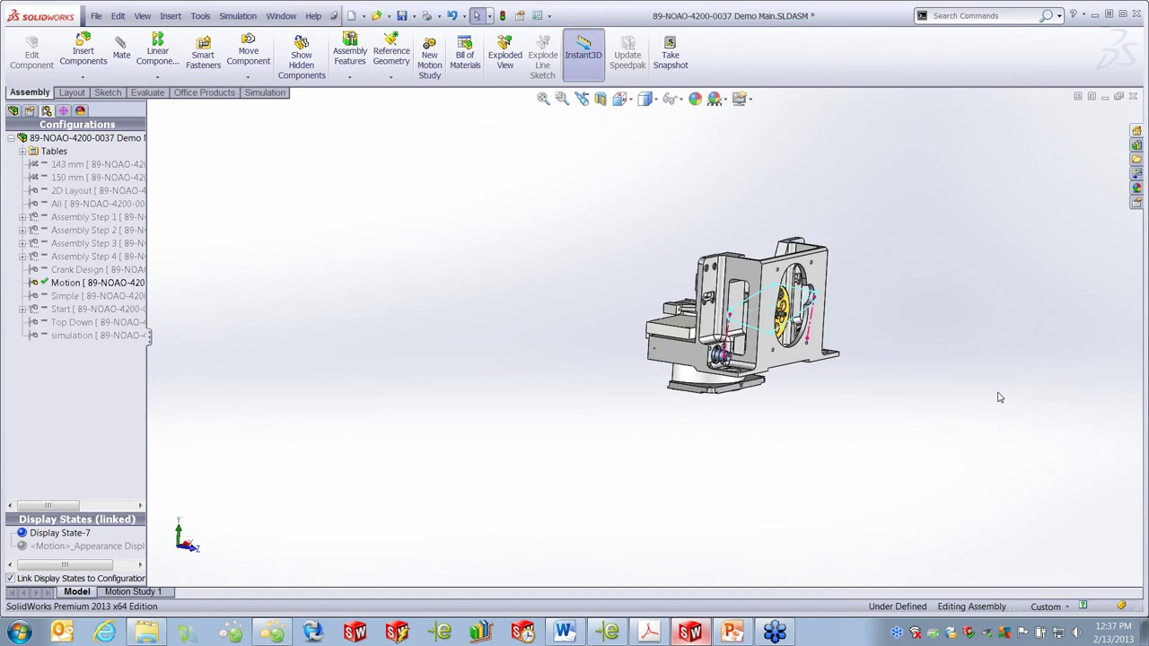
key(f)
scroll(739, 274, down, 5)
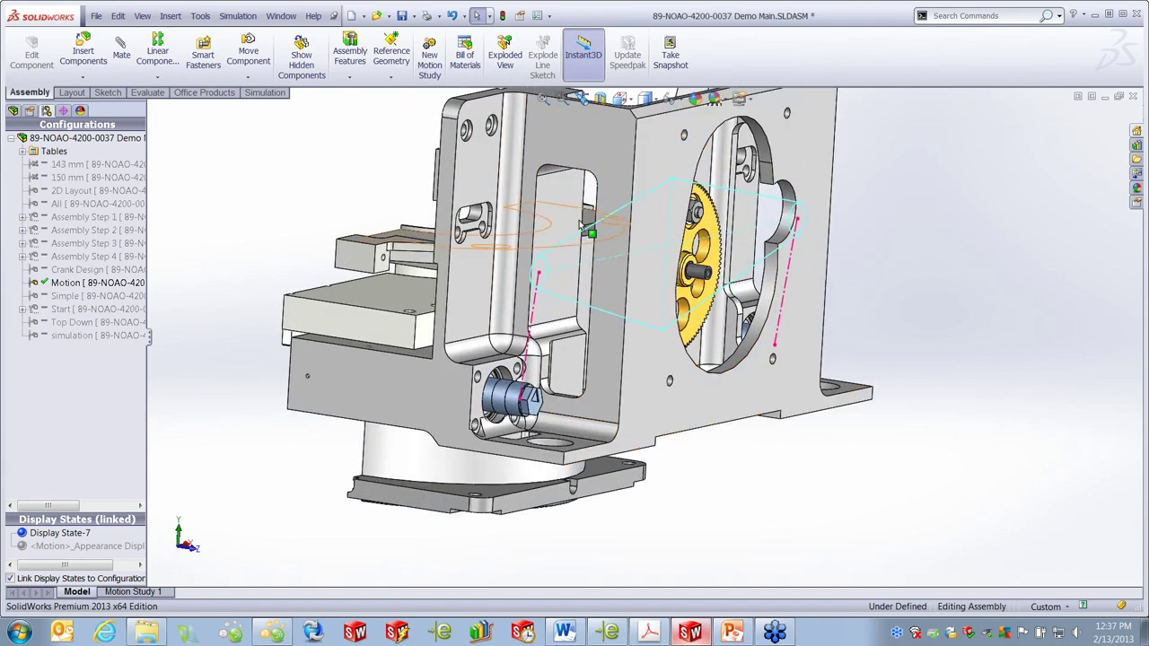
click(248, 54)
- Turn the gear into the housing with collision detection between the left block and main housing
click(38, 271)
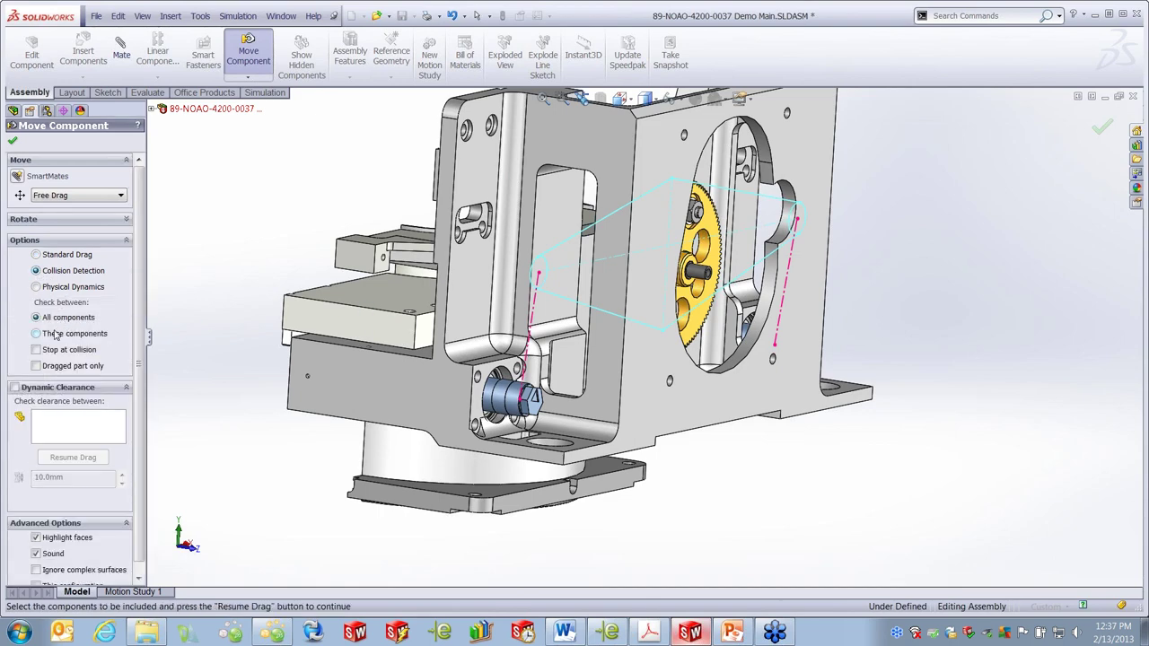
click(56, 334)
click(350, 323)
click(377, 377)
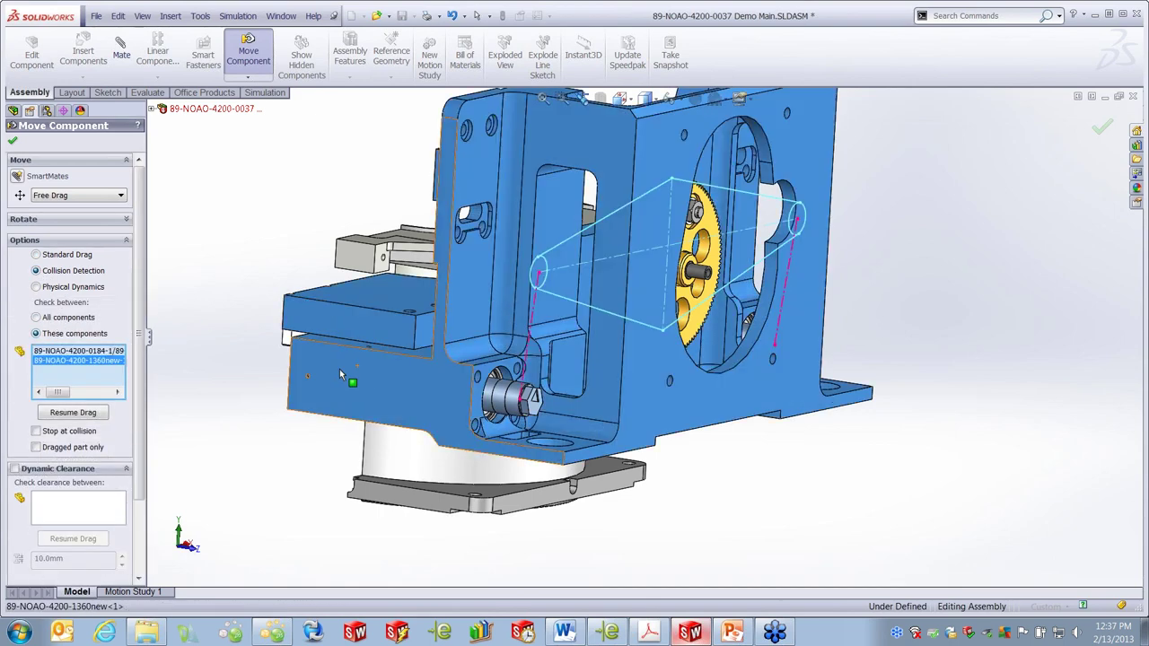
click(71, 412)
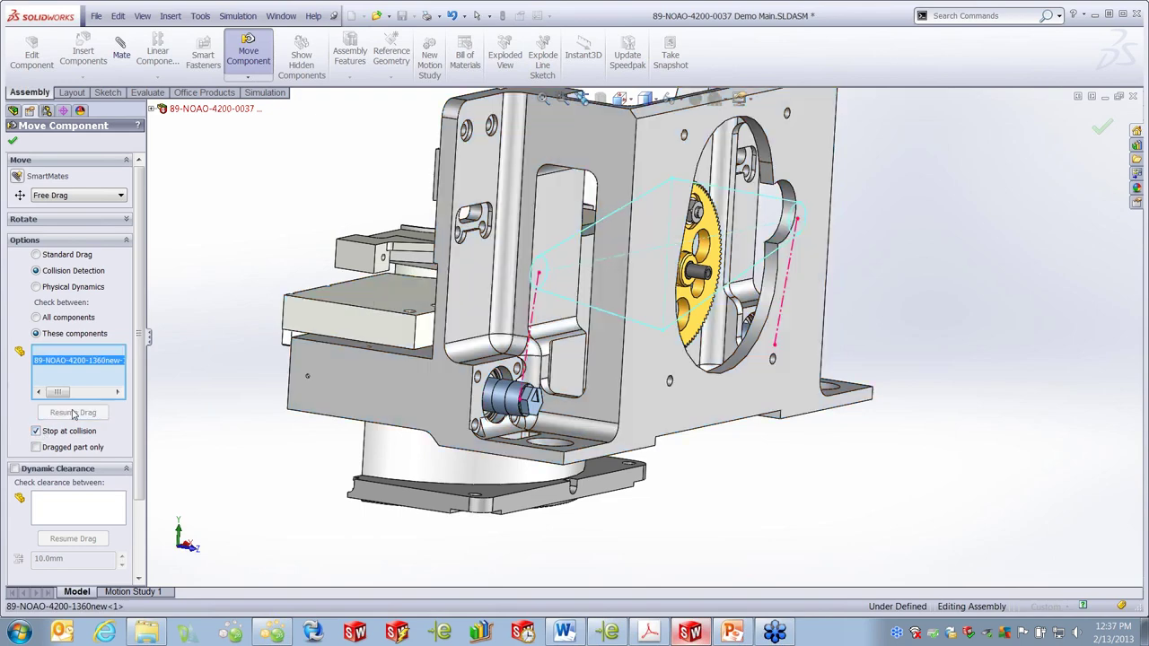
middle_drag(629, 269, 709, 257)
drag(738, 192, 701, 181)
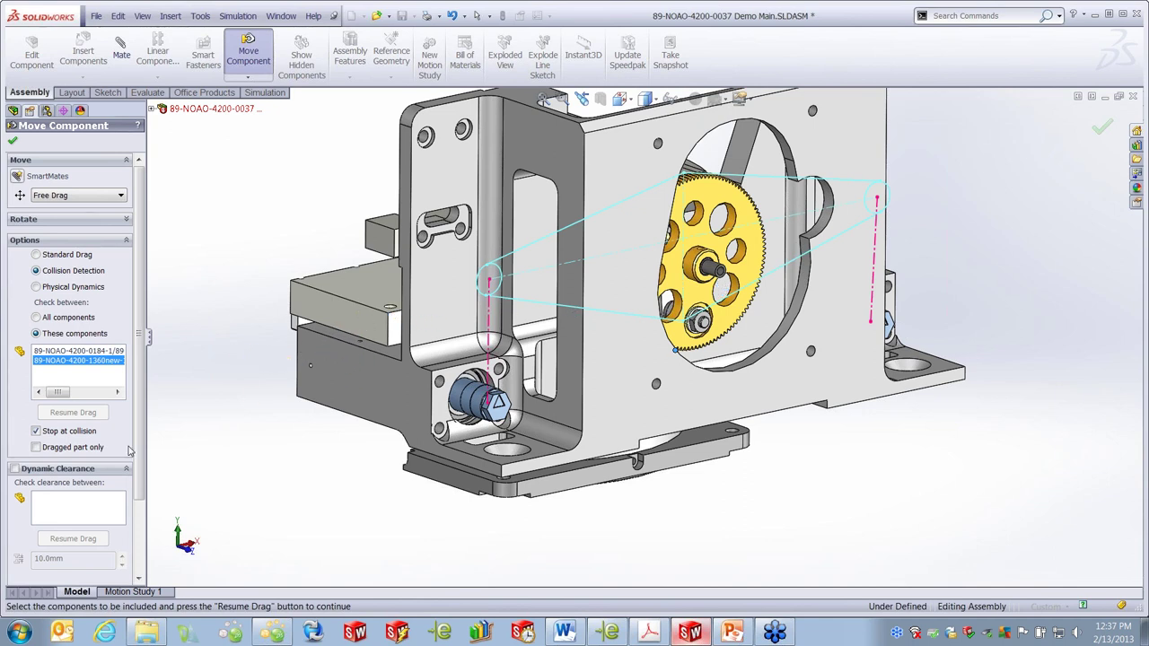
- Enable dynamic clearance between the plate and main frame and turn the gear again
click(15, 469)
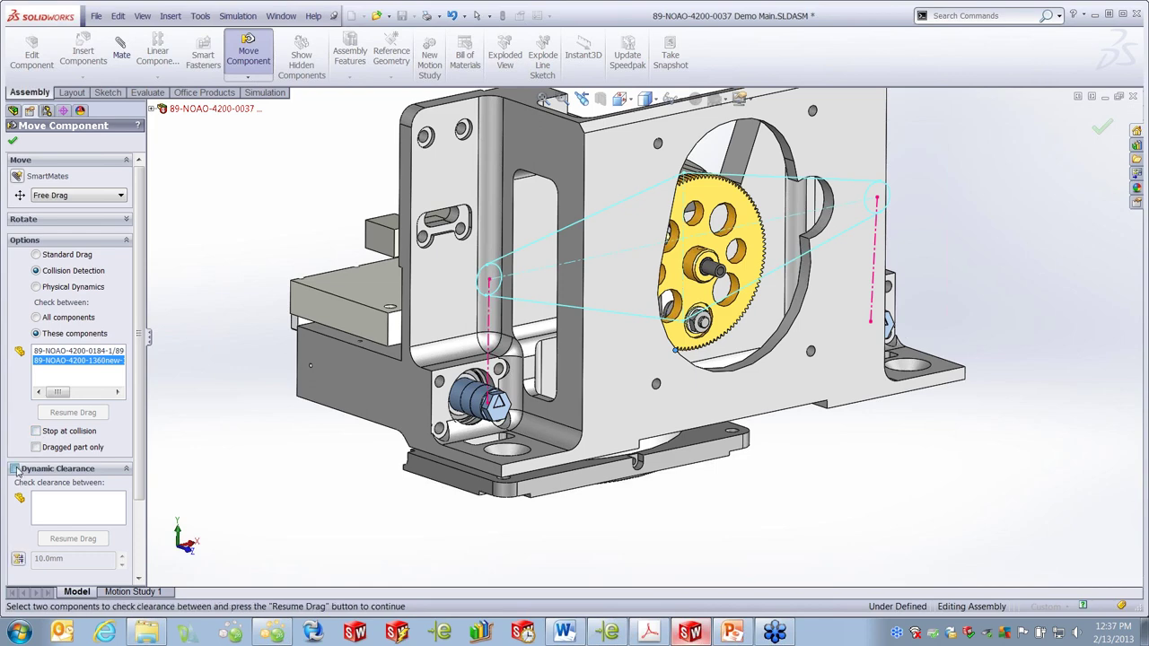
click(362, 321)
click(350, 368)
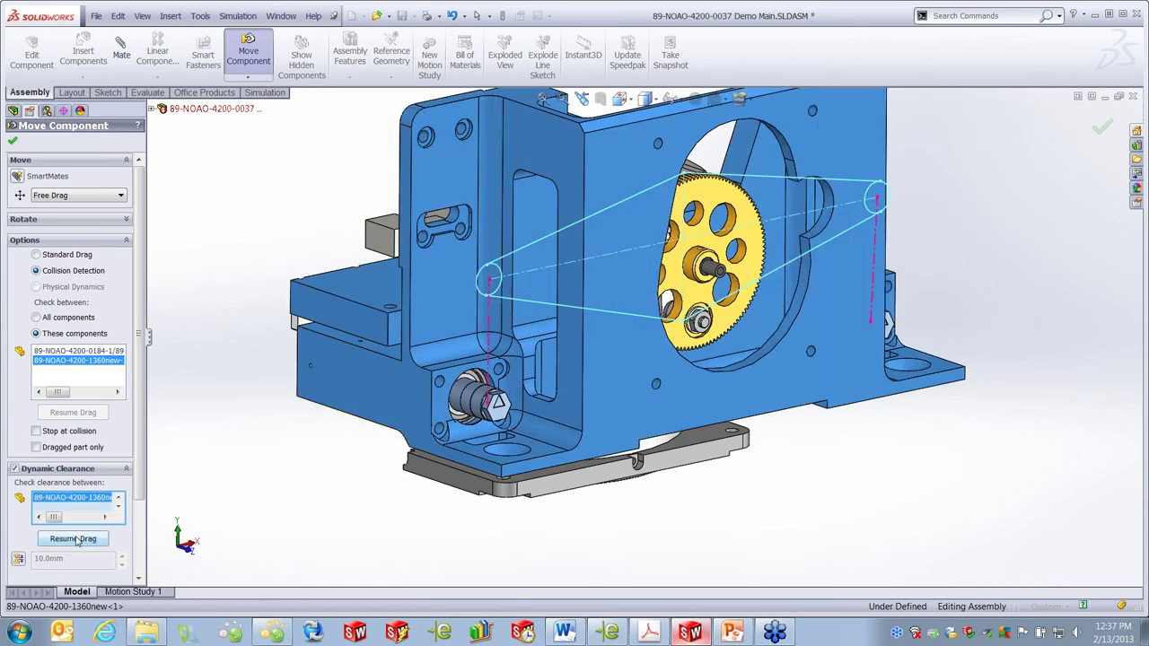
click(76, 538)
mouse_move(735, 184)
mouse_down()
mouse_move(673, 224)
mouse_move(288, 364)
mouse_up()
scroll(139, 368, down, 3)
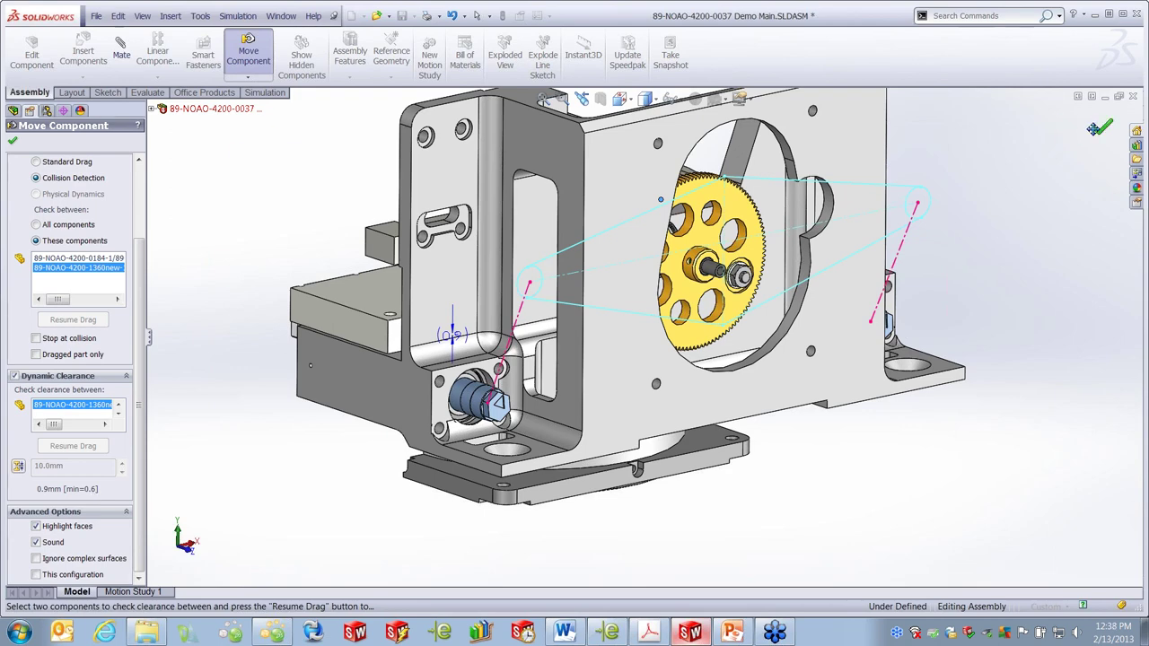
- Close the assembly without saving and advance the slide show to slide 10
click(1133, 96)
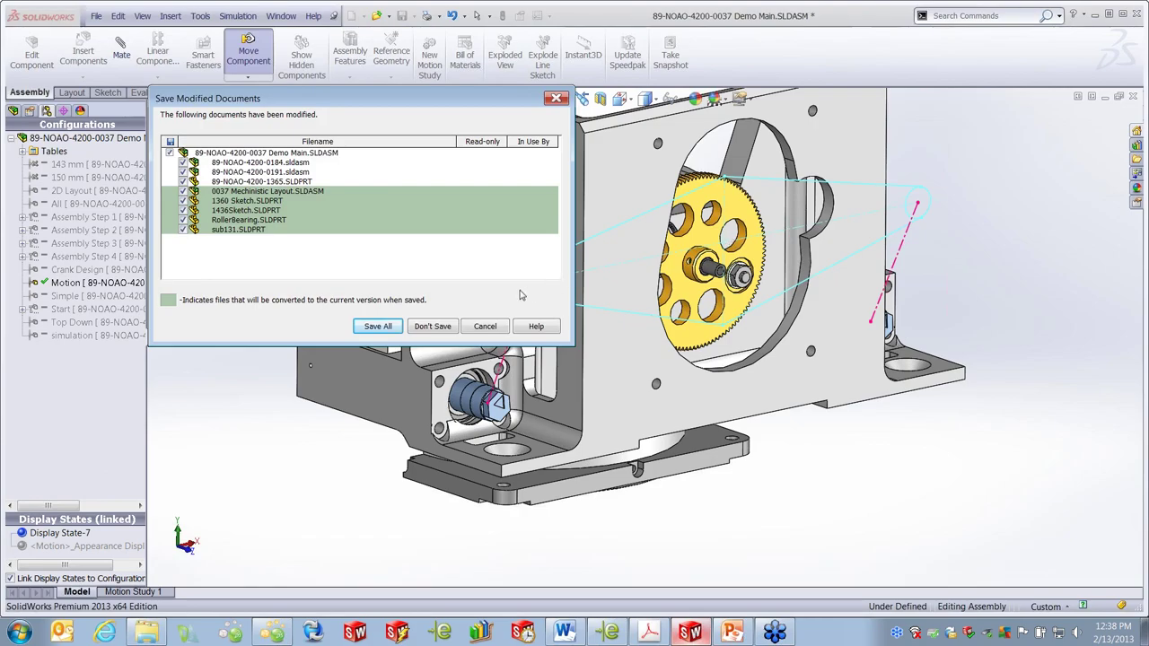
click(431, 326)
click(732, 633)
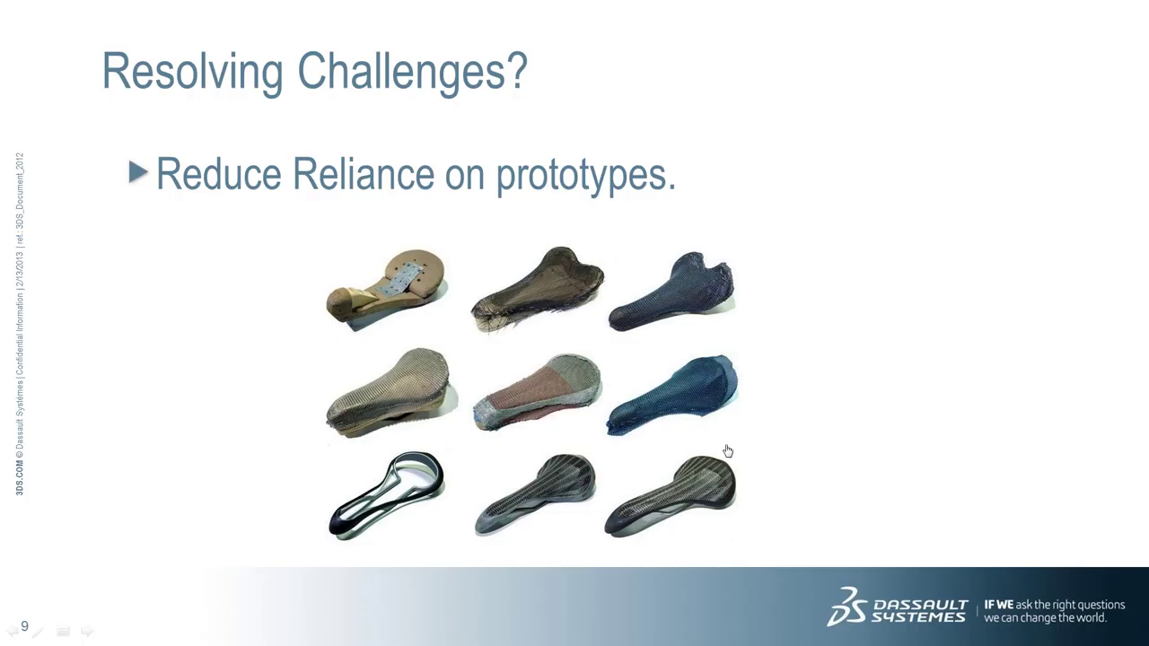
click(827, 277)
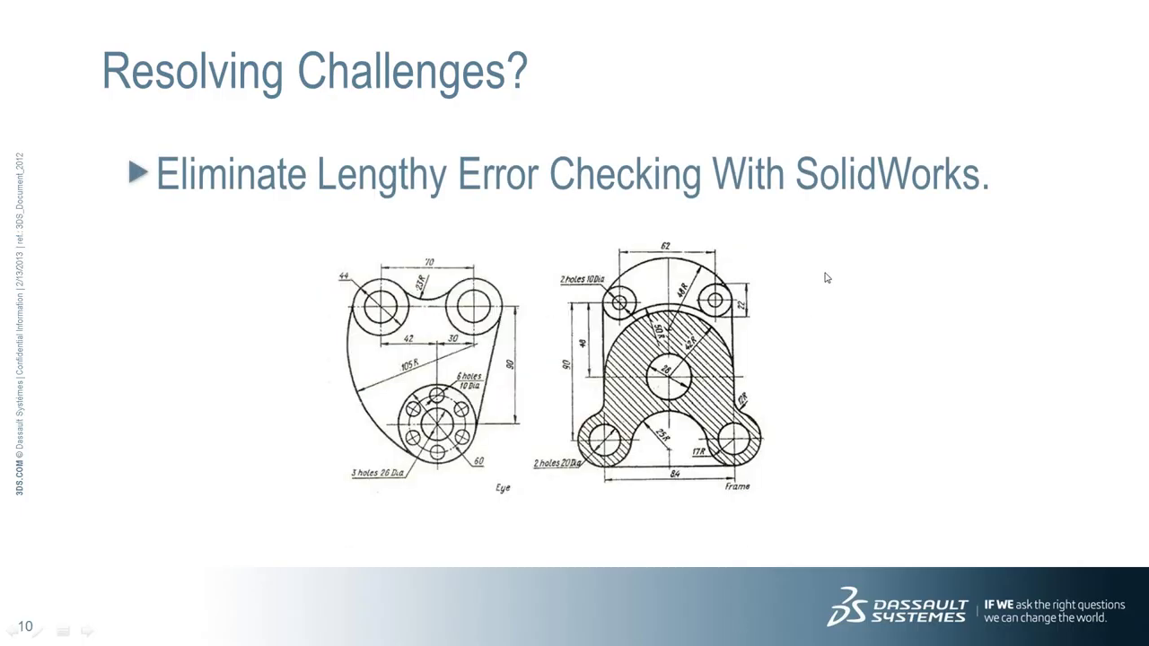
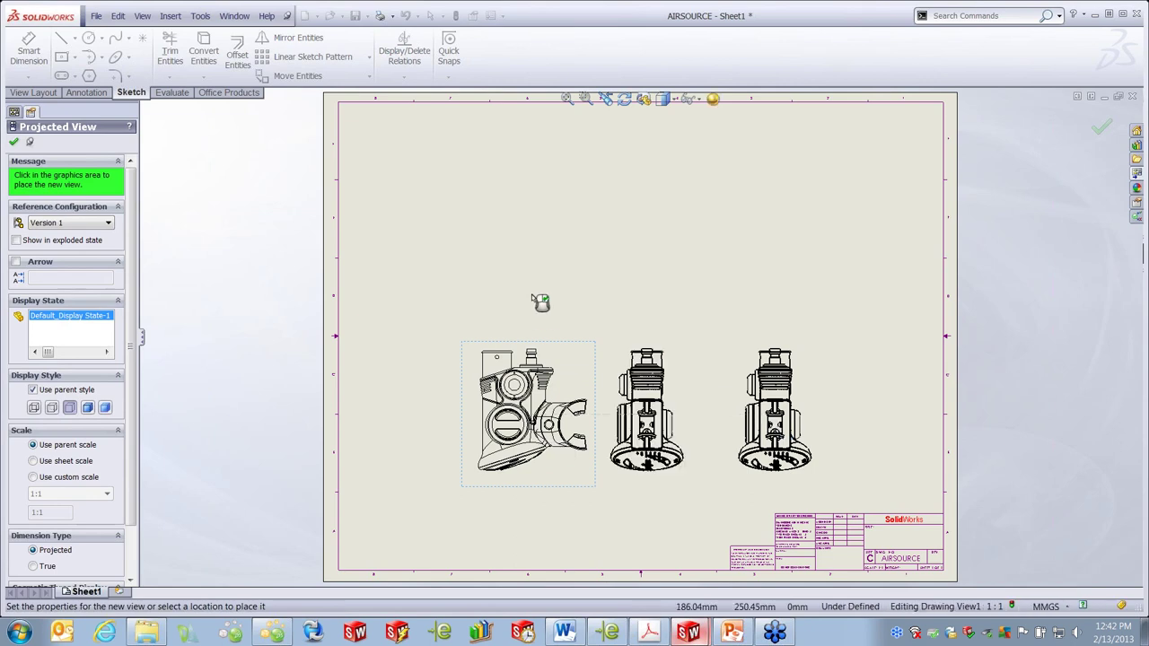
- Project a top view above the front view and an isometric view at the sheet's upper right
click(498, 207)
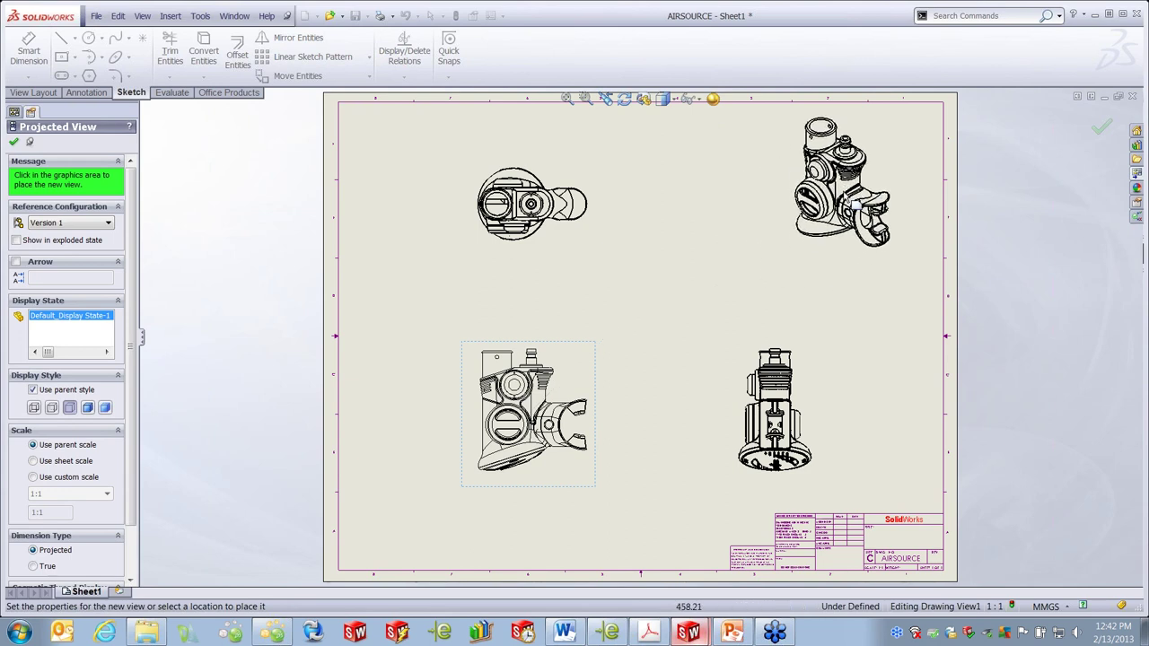
click(844, 216)
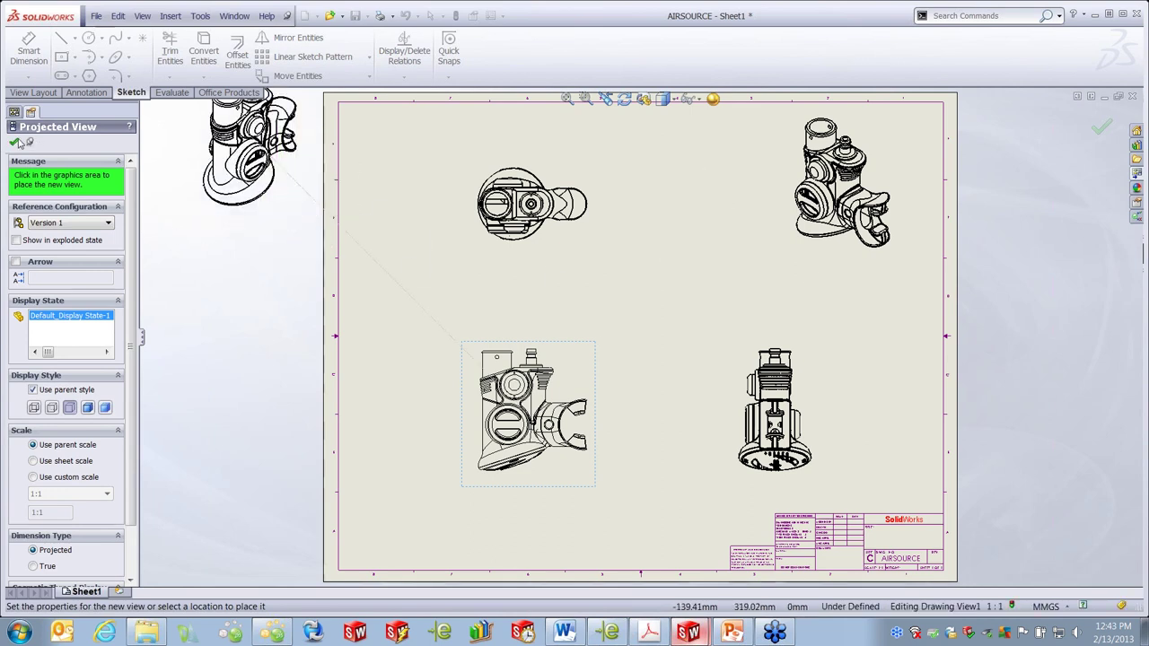
key(Escape)
- Add a new blank Sheet2 to the AIRSOURCE drawing
right_click(102, 591)
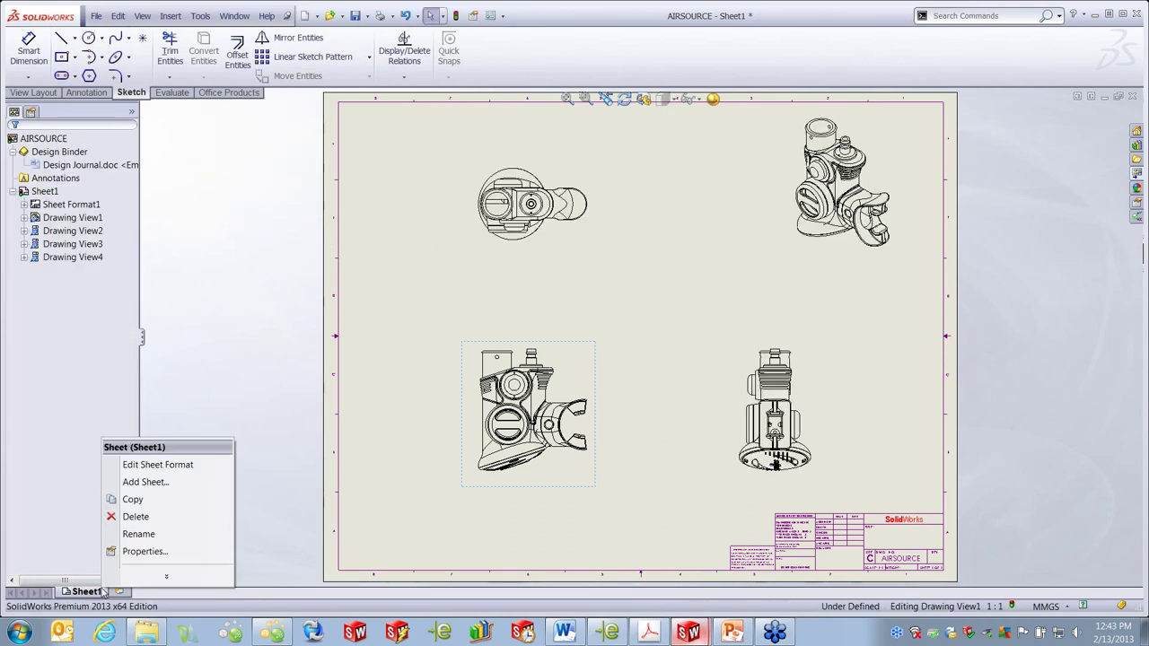
click(155, 481)
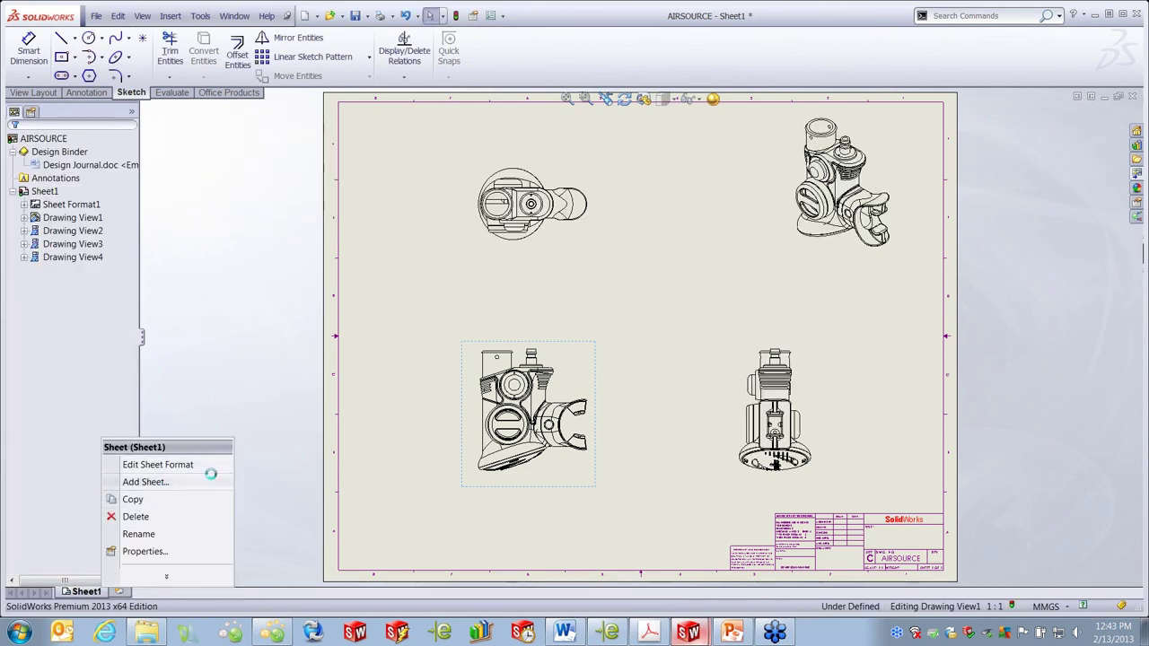
click(467, 331)
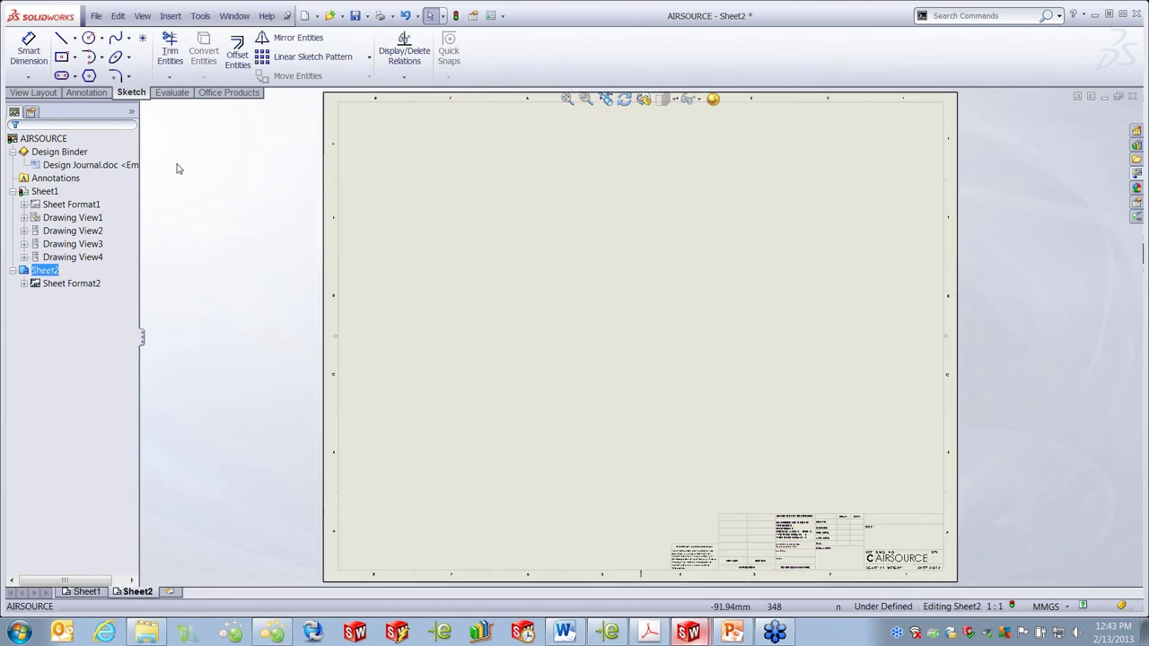
- Insert an isometric model view of AIRSOURCE near the sheet centre at custom scale 2:1
click(34, 92)
click(59, 54)
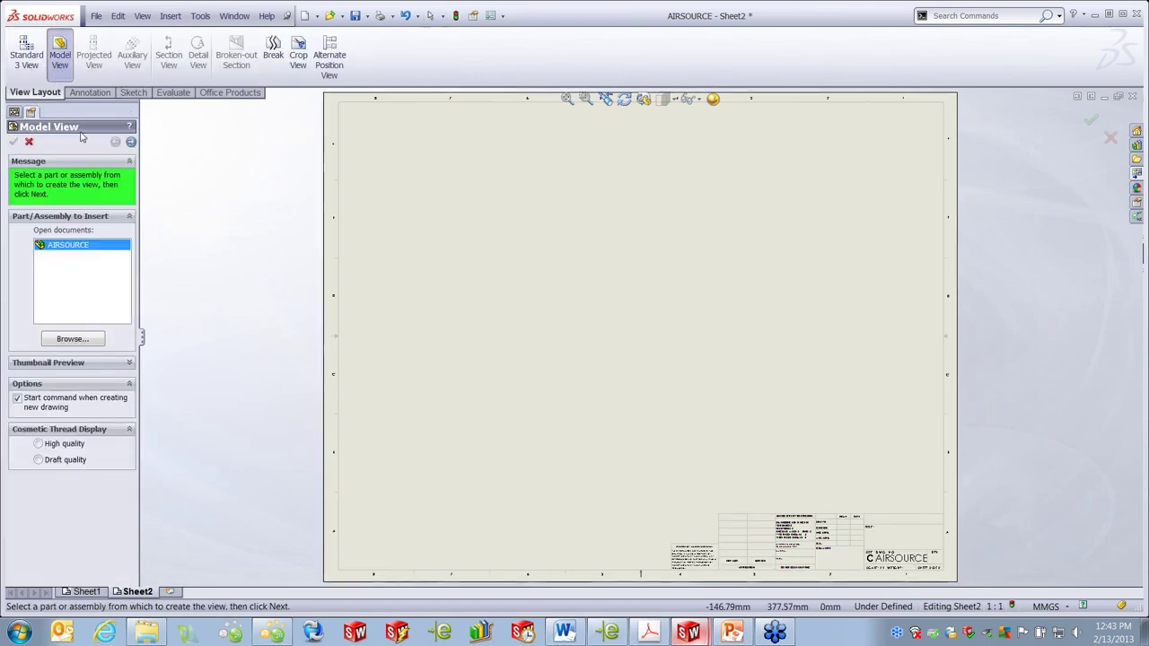
click(131, 142)
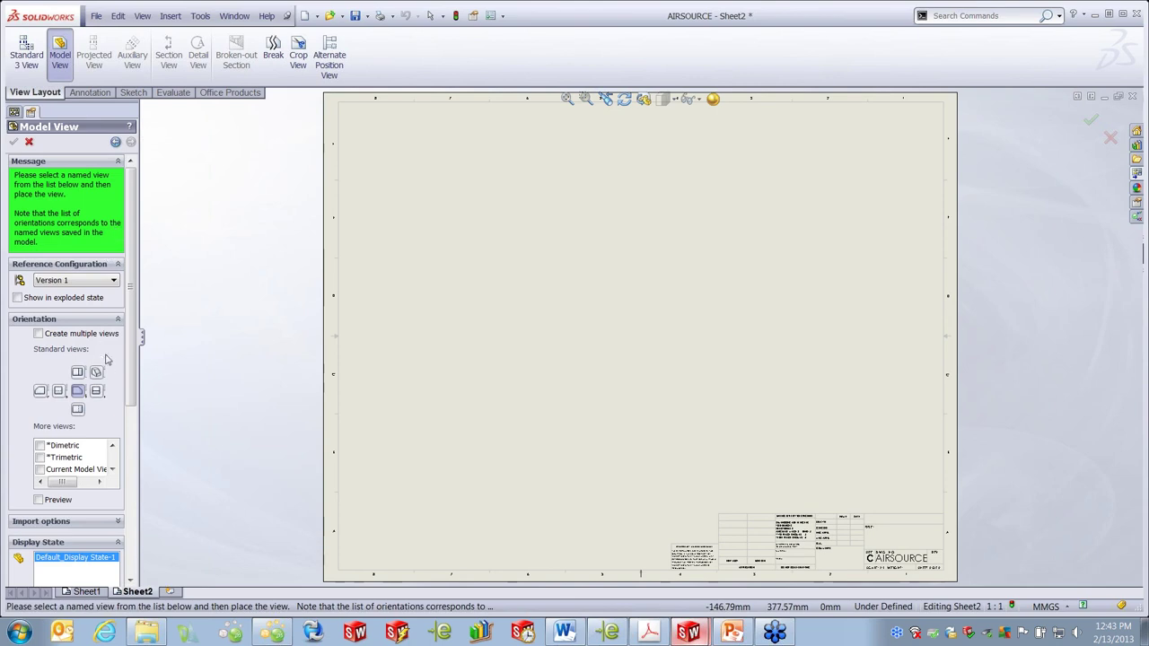
scroll(100, 484, down, 5)
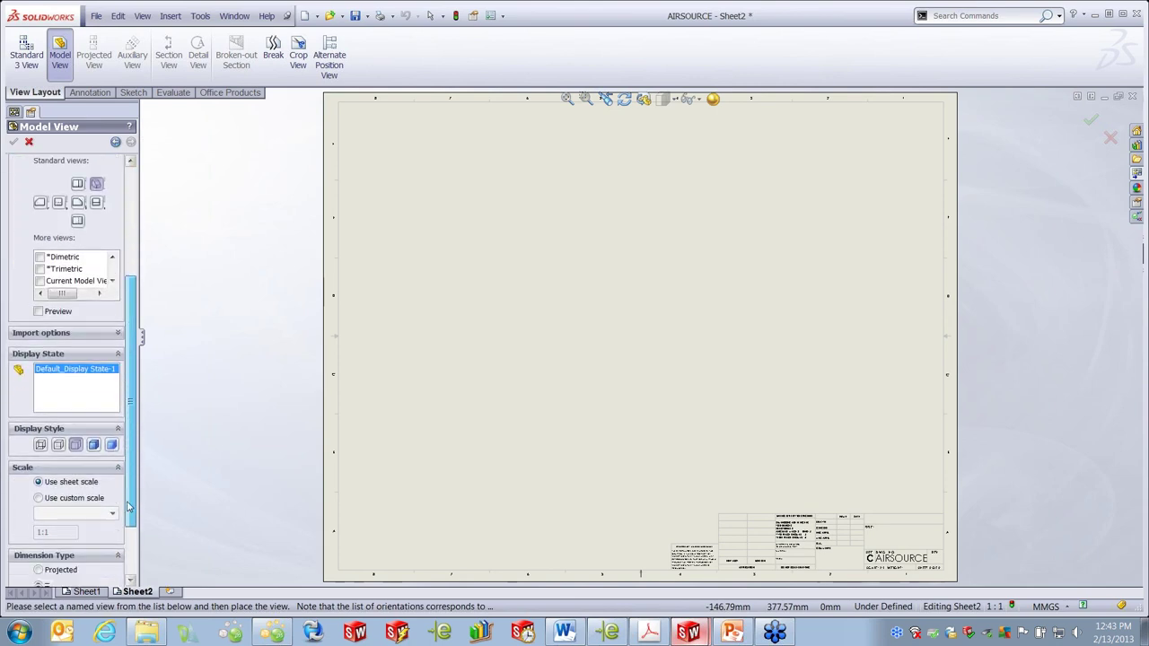
click(39, 423)
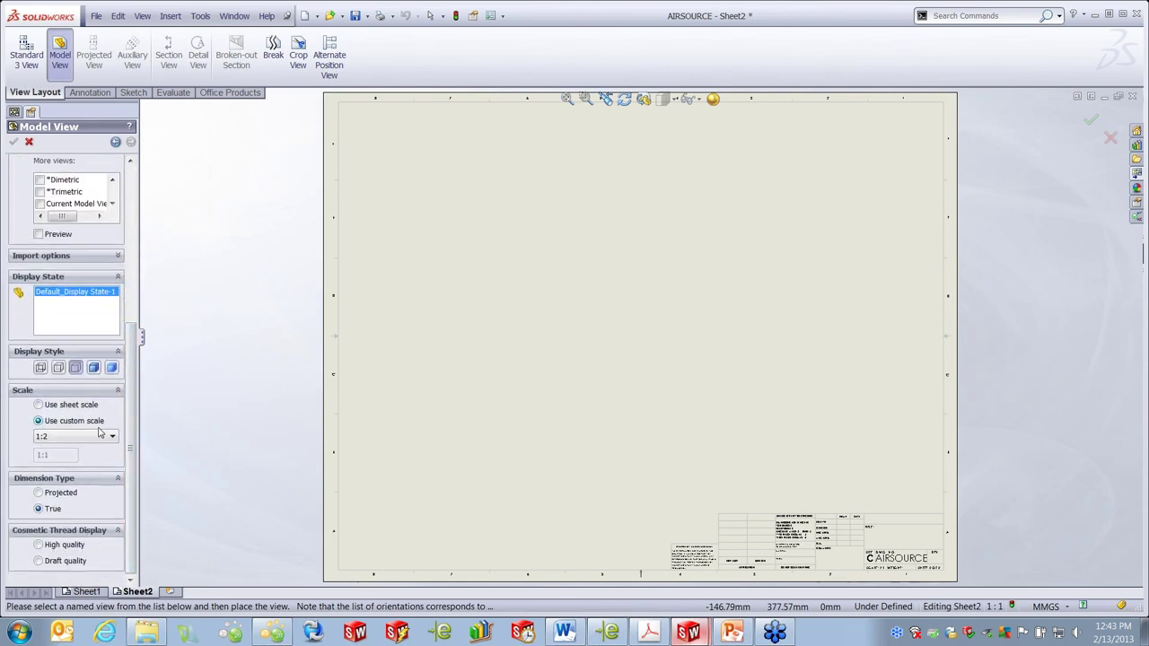
click(614, 332)
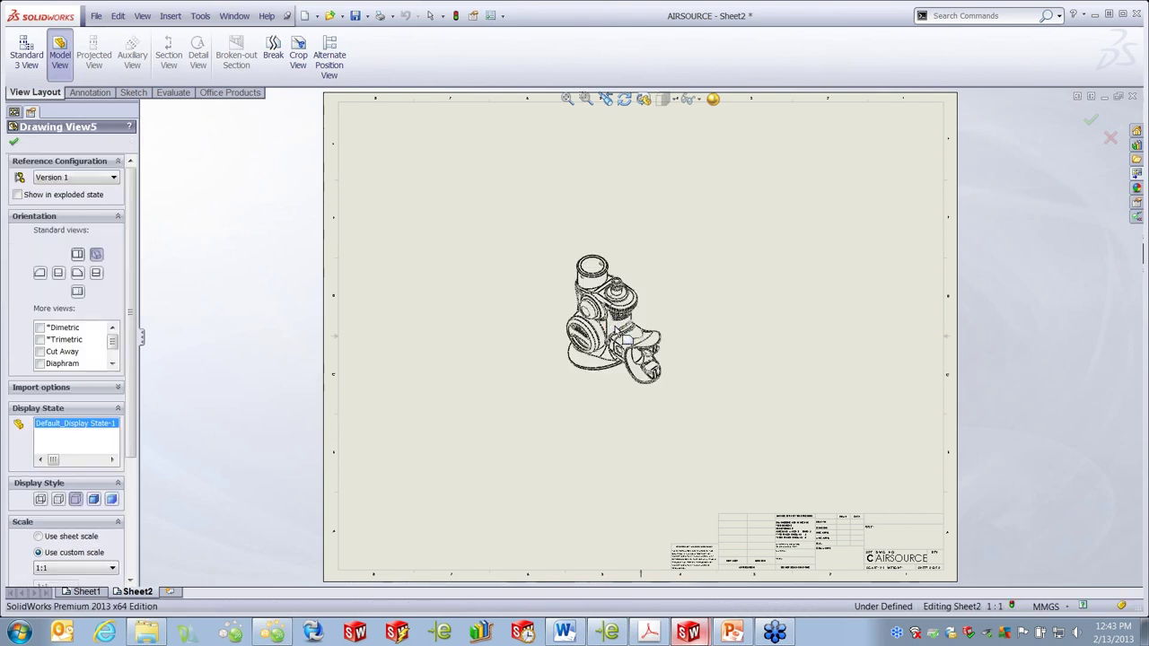
scroll(134, 396, down, 3)
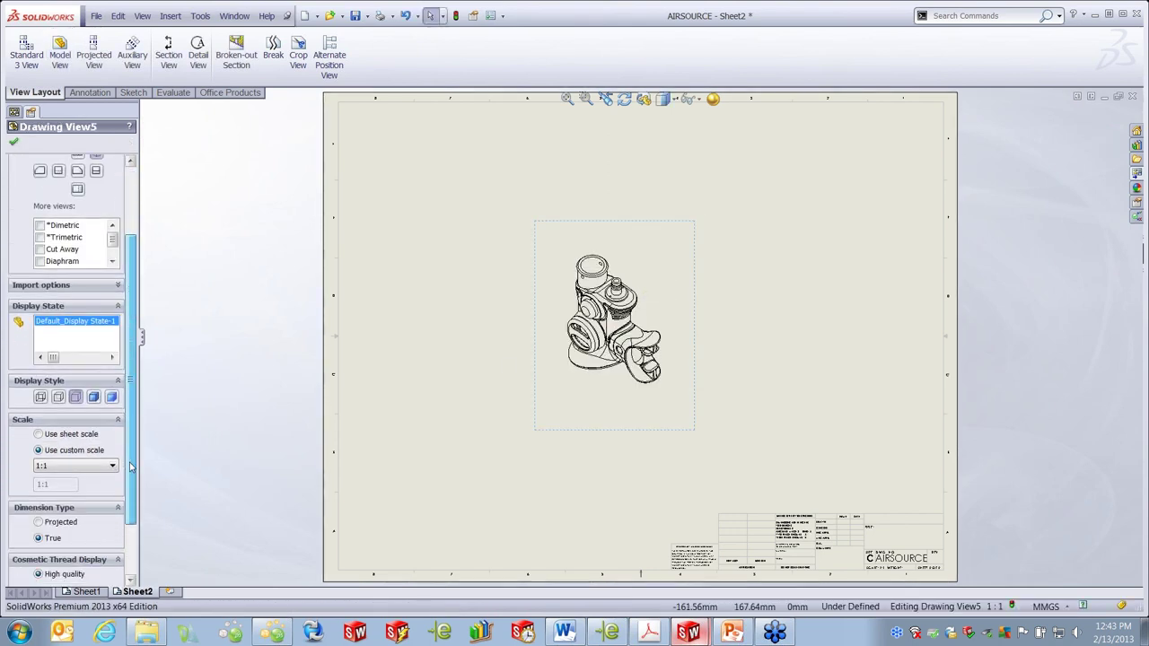
click(112, 455)
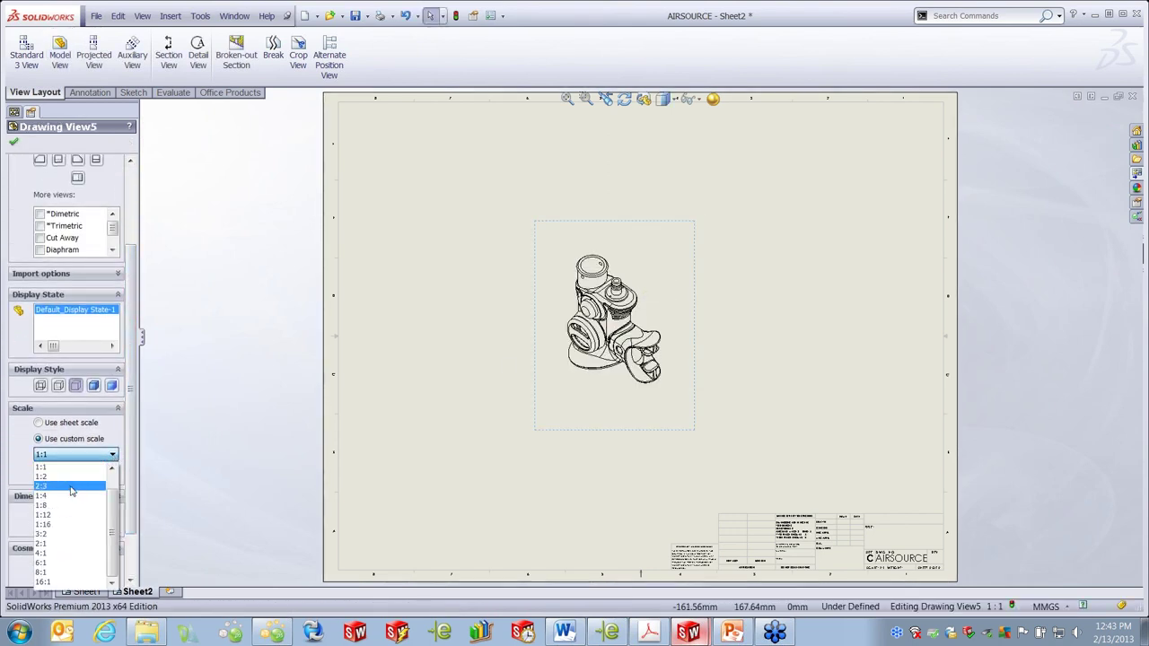
click(54, 543)
- Confirm the view and show the AIRSOURCE assembly in its exploded state
click(868, 262)
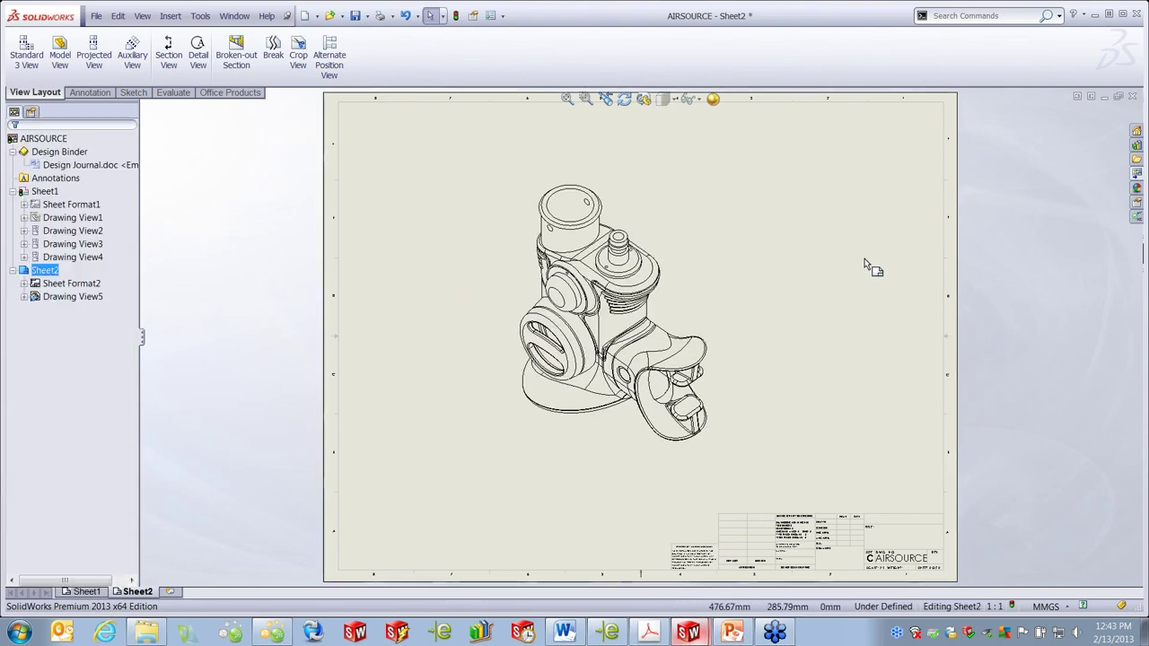
click(721, 254)
right_click(722, 250)
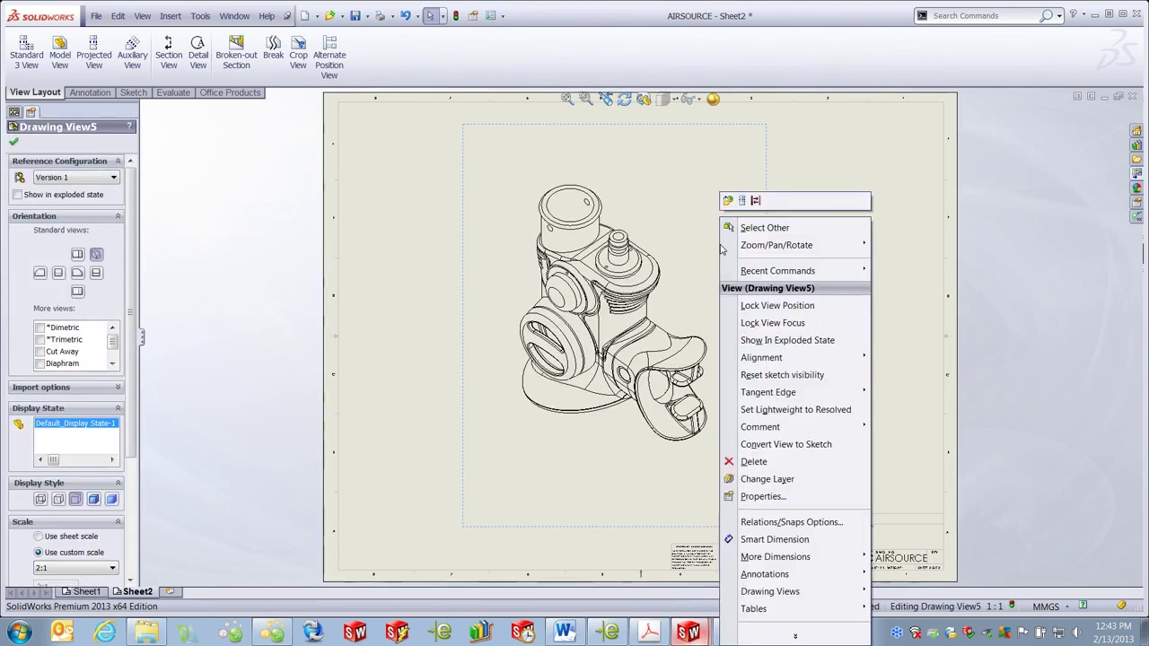
click(802, 341)
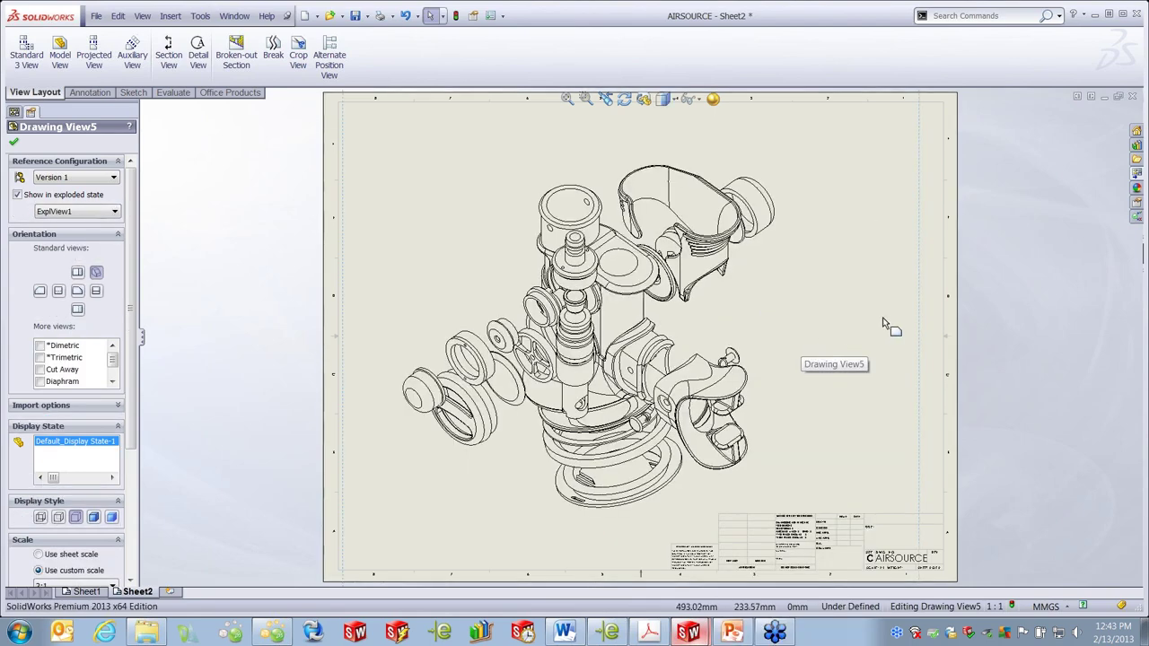
key(f)
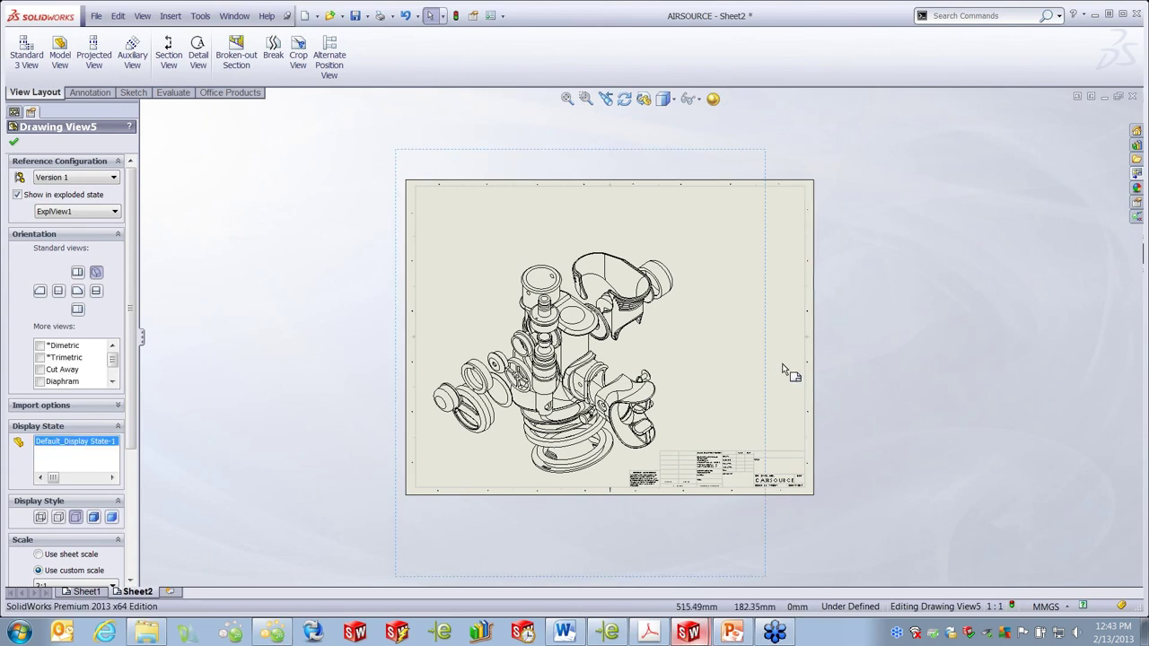
click(784, 370)
- Set the exploded view's display style to Shaded With Edges, after briefly trying wireframe
click(736, 260)
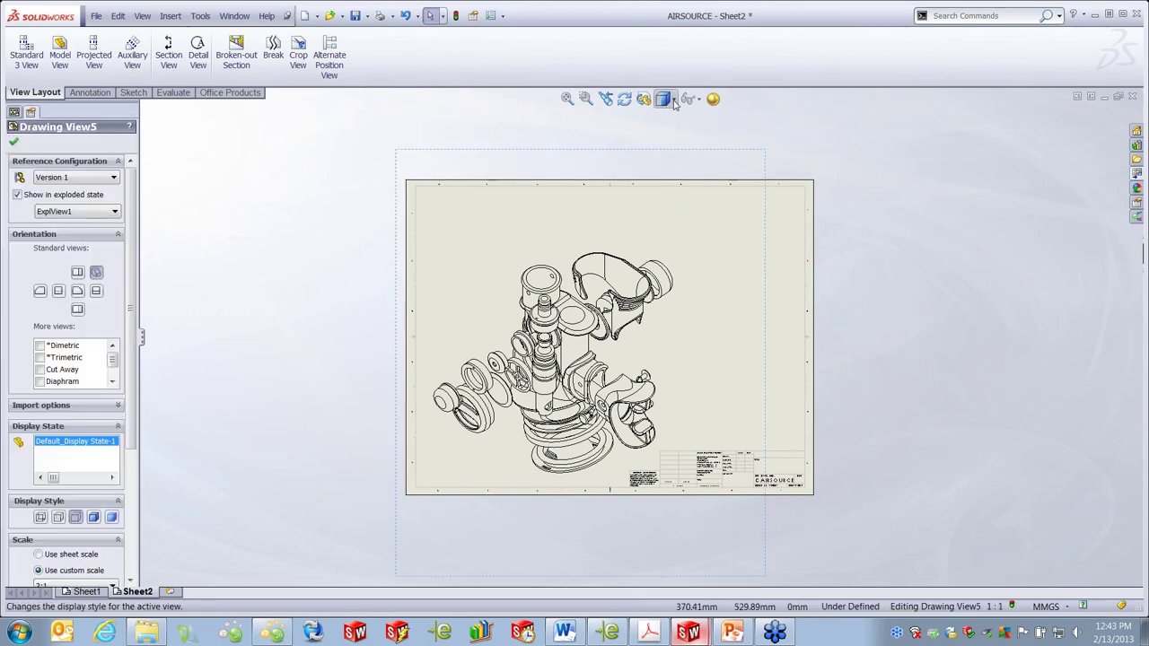
click(675, 99)
click(664, 201)
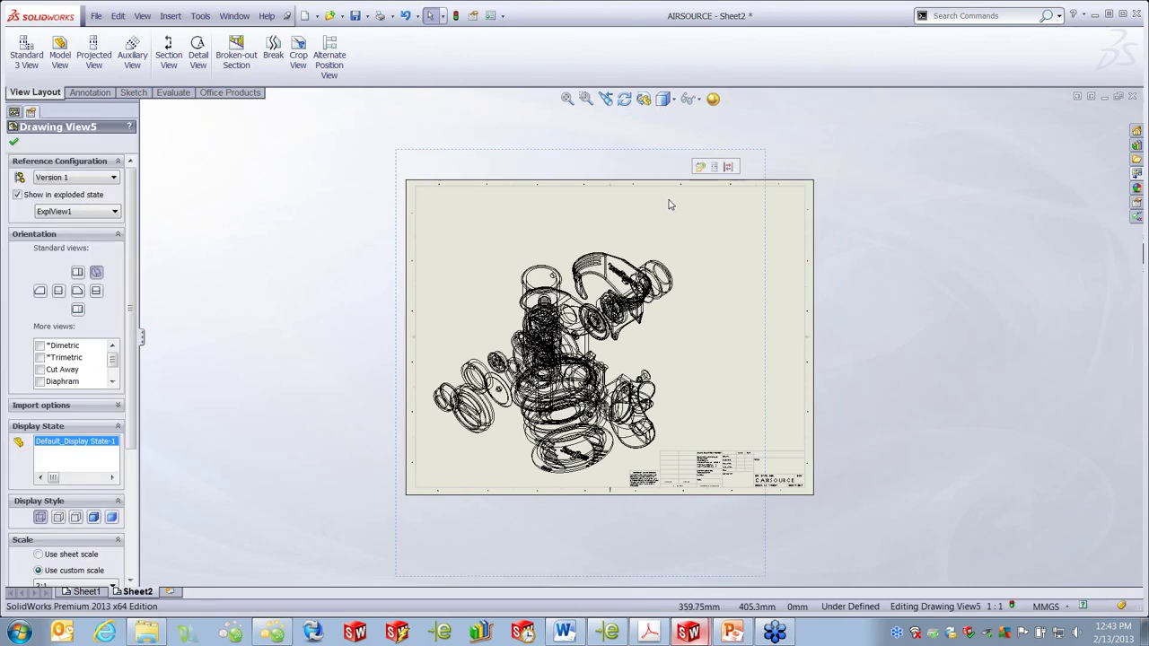
click(666, 99)
click(669, 131)
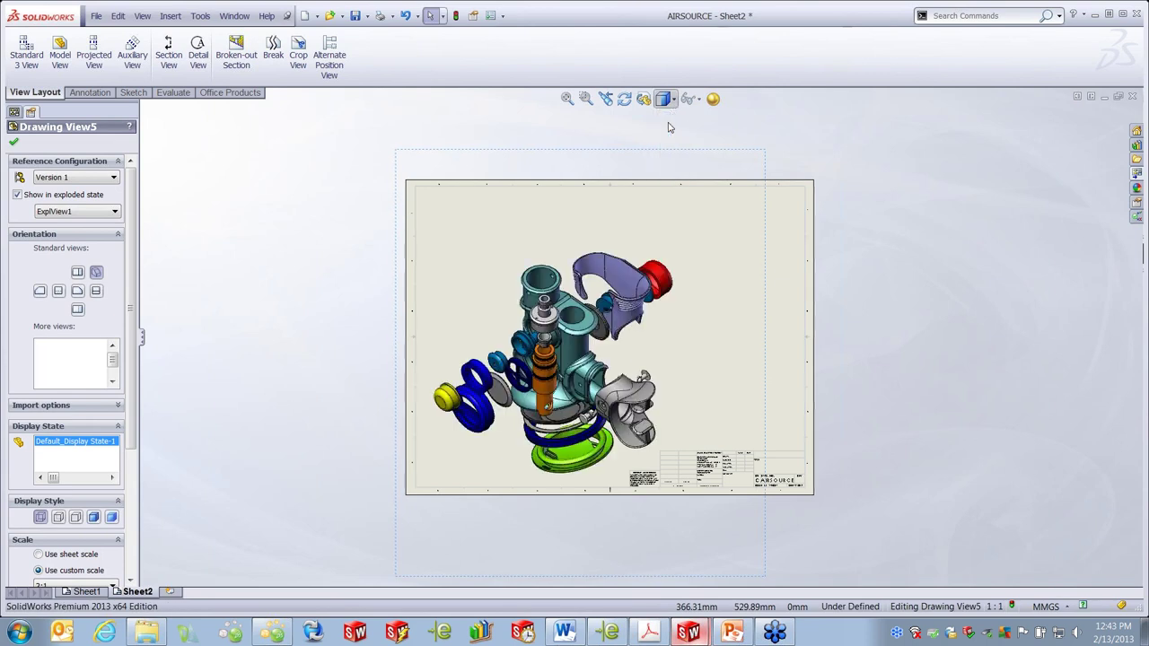
click(784, 296)
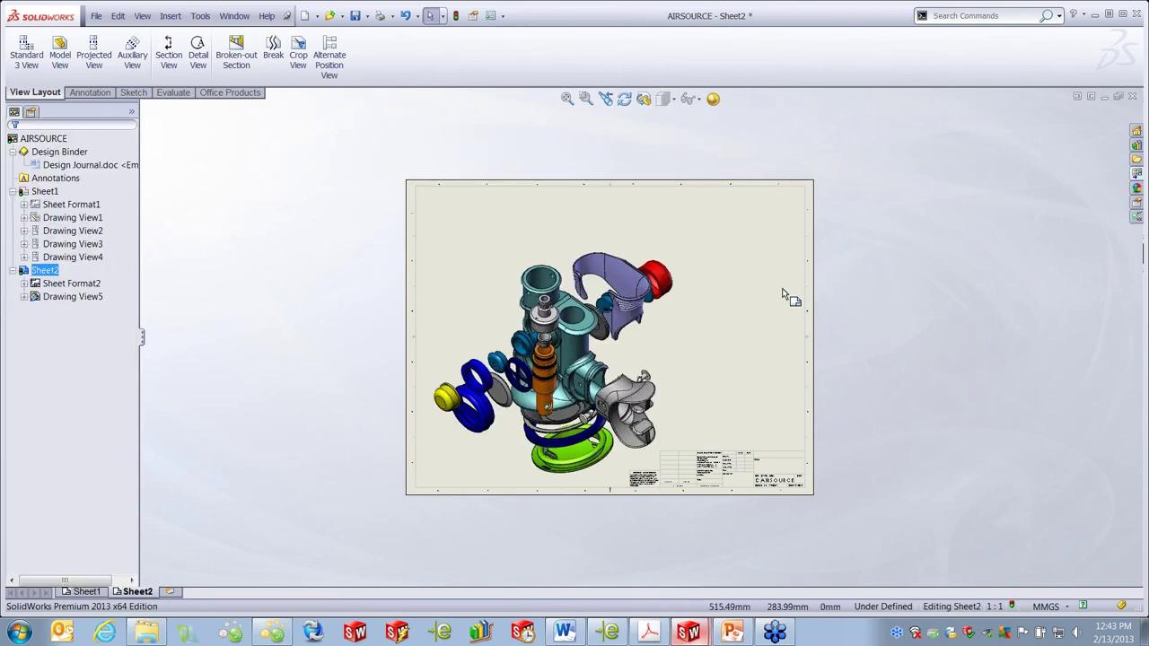
- Insert a bill of materials for the exploded view at the sheet's top right
click(710, 258)
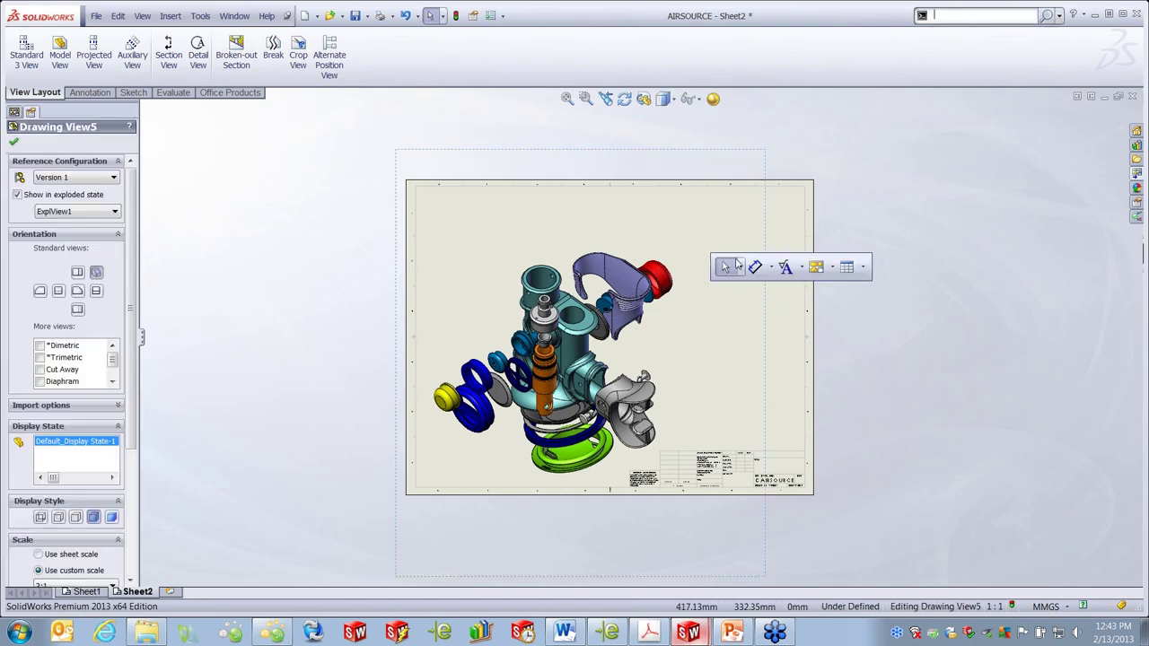
click(861, 269)
click(880, 321)
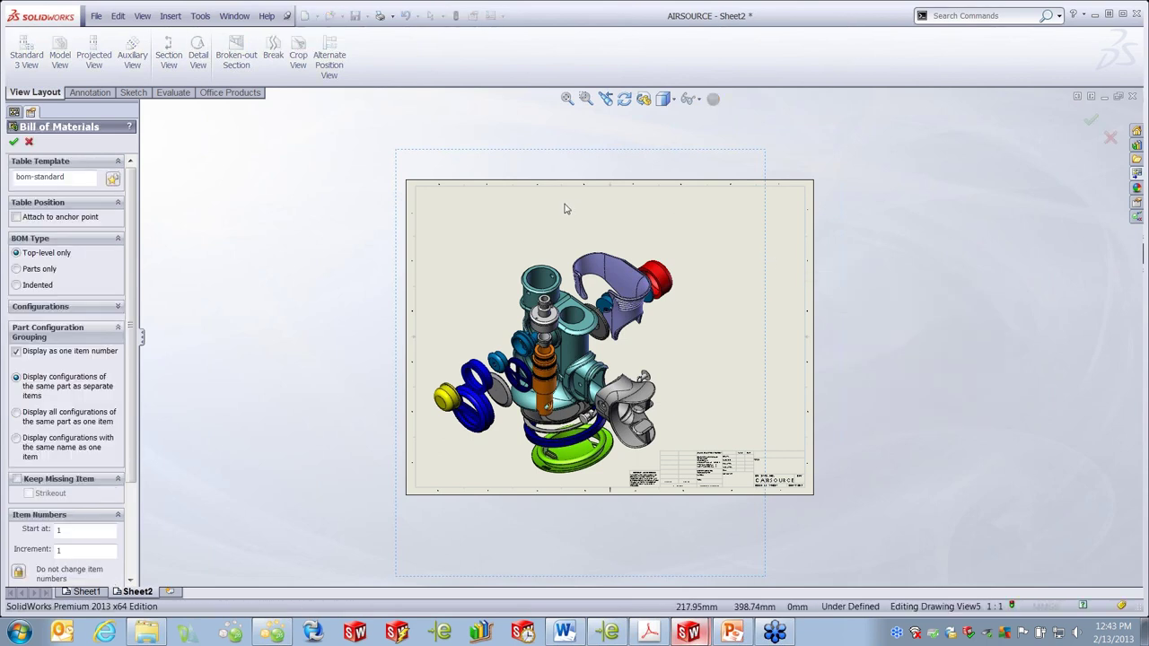
click(14, 141)
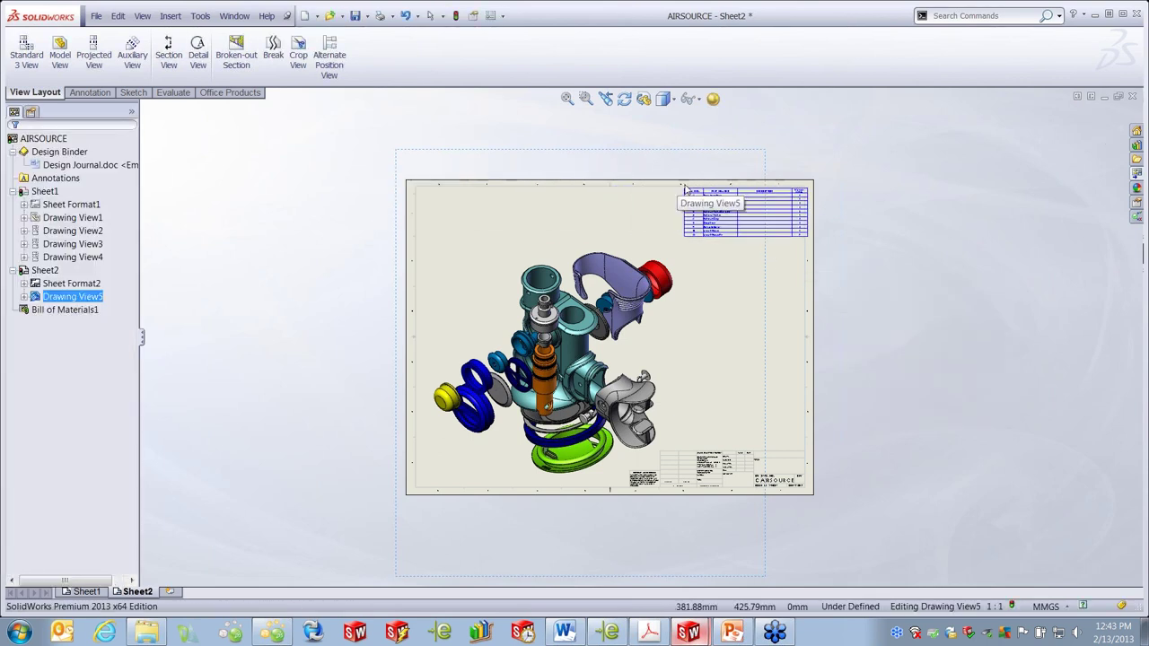
click(678, 187)
click(779, 311)
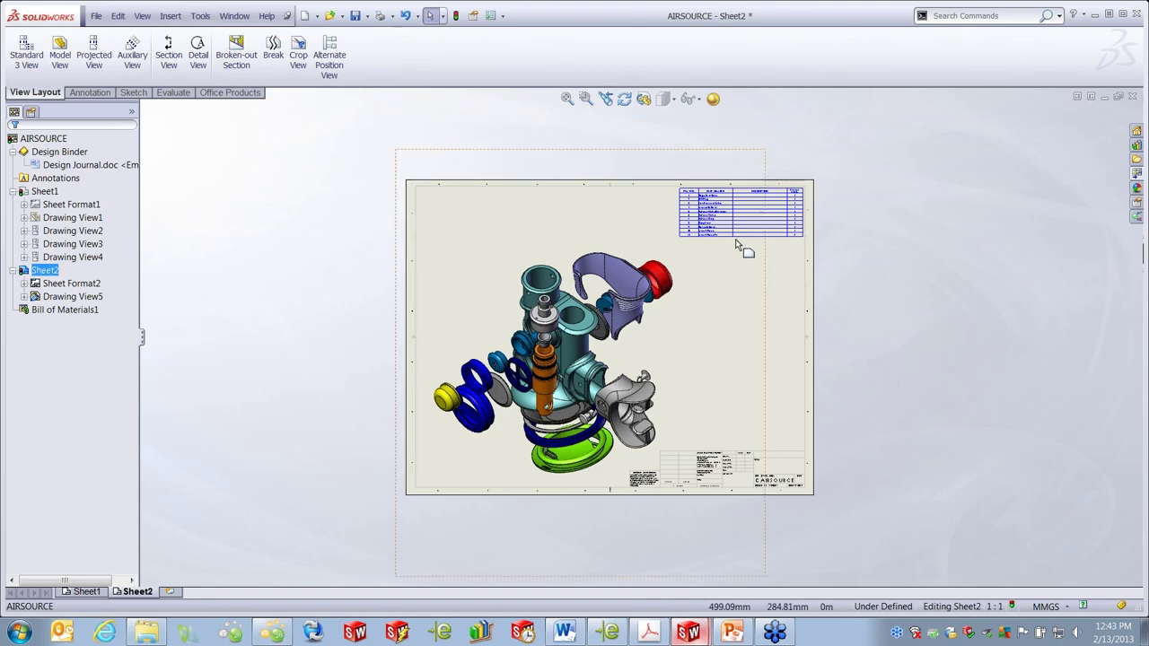
- Launch Auto Balloon on the exploded drawing view from its Annotations menu
scroll(724, 275, up, 3)
scroll(712, 278, up, 2)
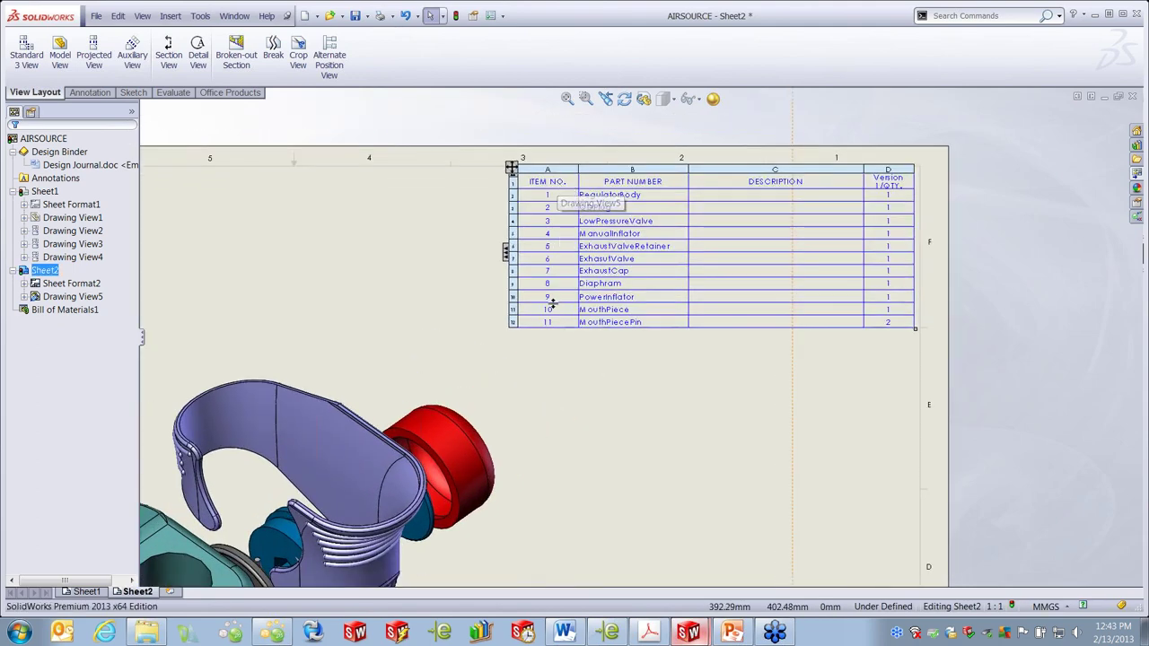
middle_drag(708, 411, 822, 340)
key(f)
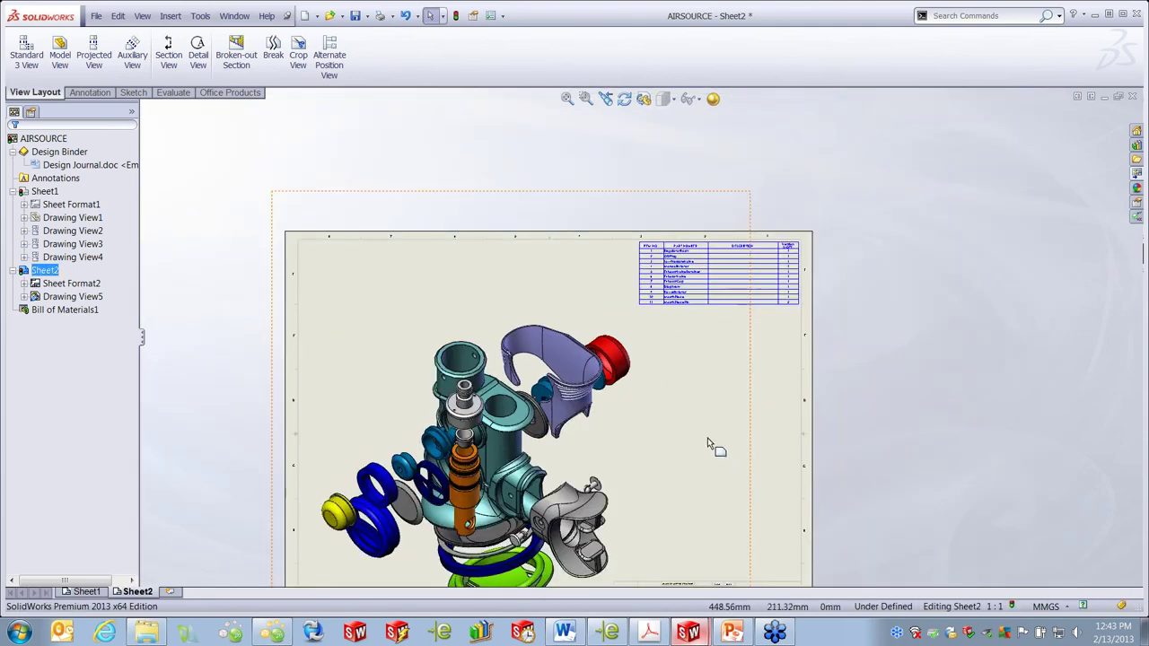
click(692, 398)
right_click(689, 398)
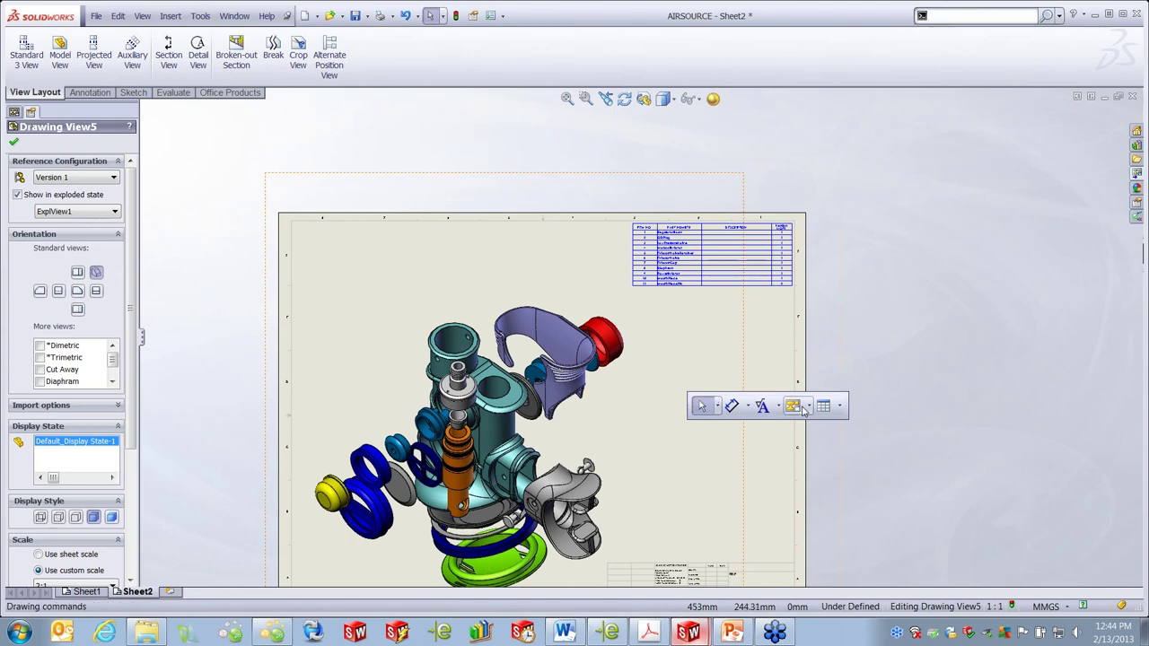
mouse_move(782, 409)
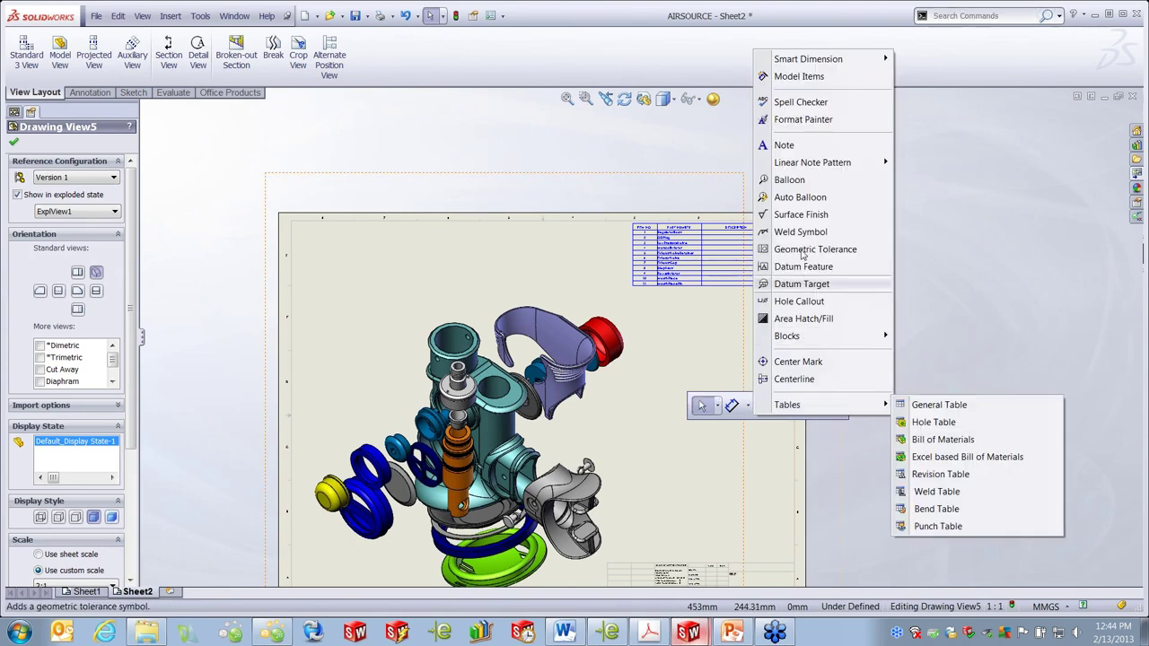
click(795, 196)
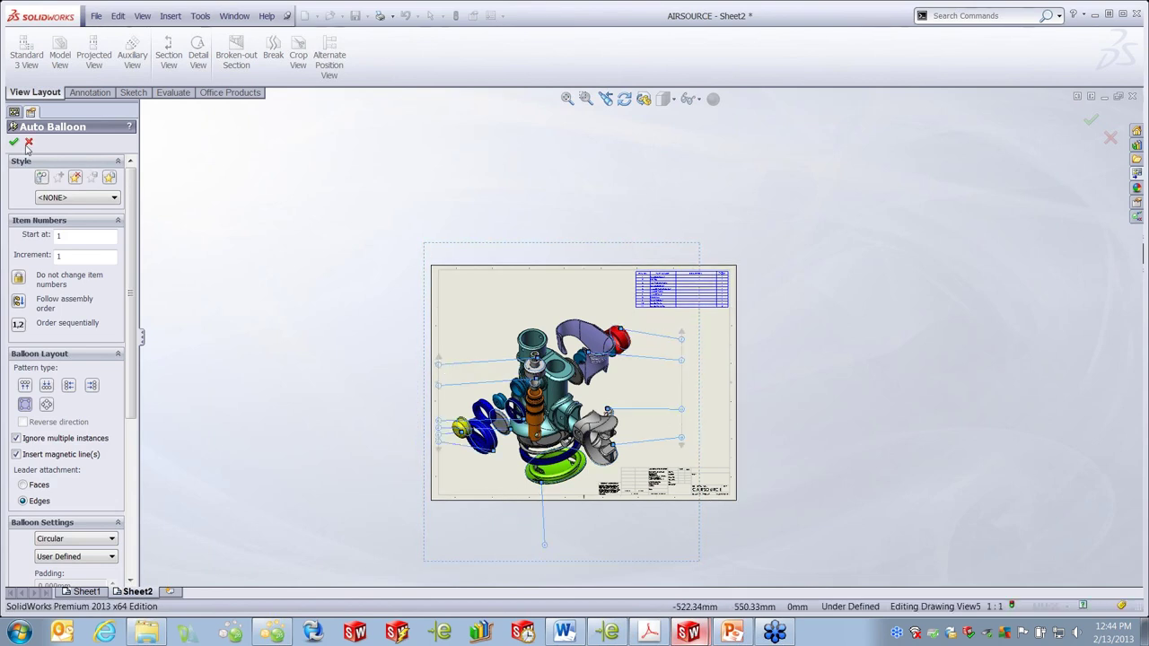
- Accept the auto balloons and move the balloon below the assembly up
key(Return)
drag(544, 550, 494, 487)
click(709, 442)
scroll(709, 442, up, 2)
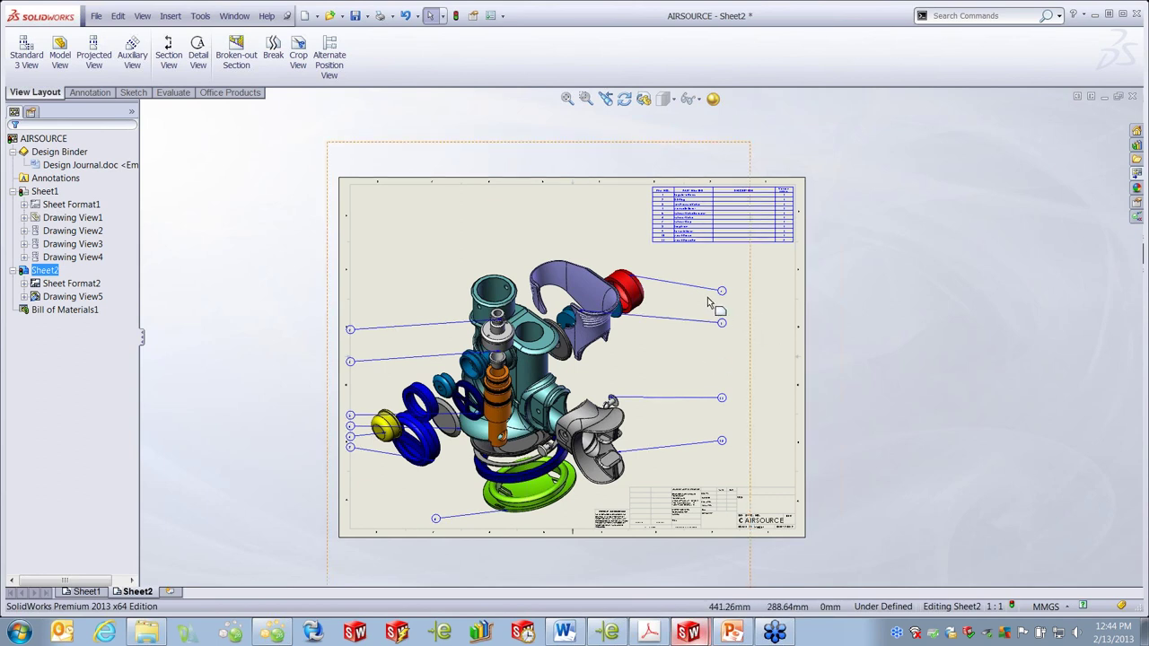
- Rotate the exploded assembly to a side-on angle and drag a left-side balloon lower
click(631, 210)
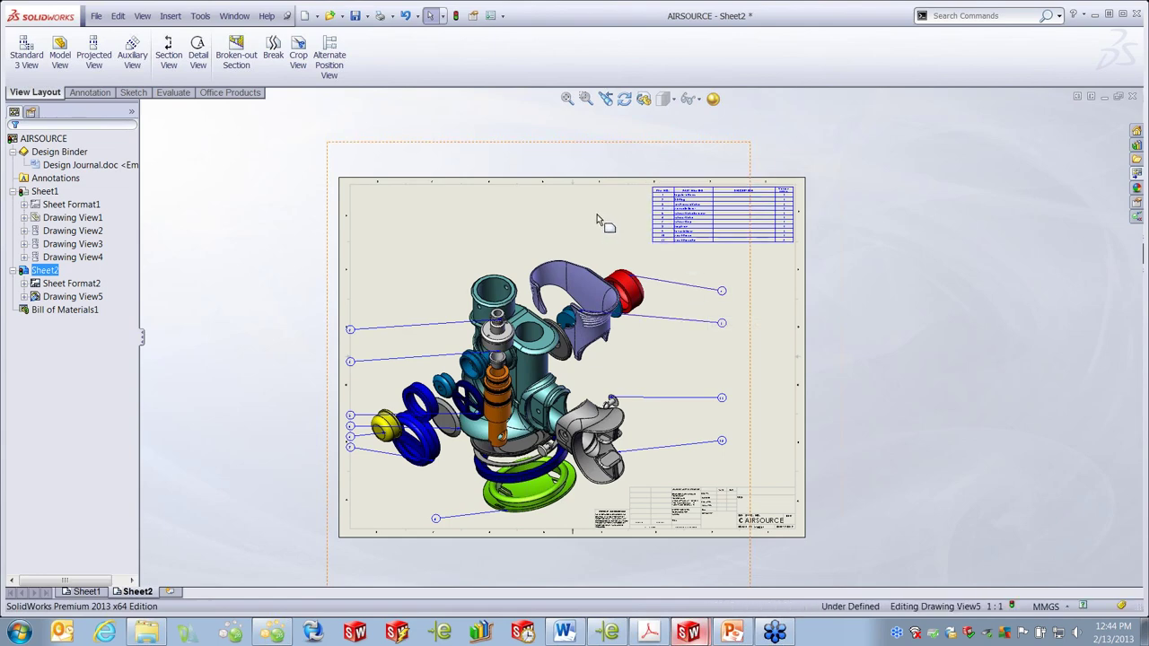
click(644, 99)
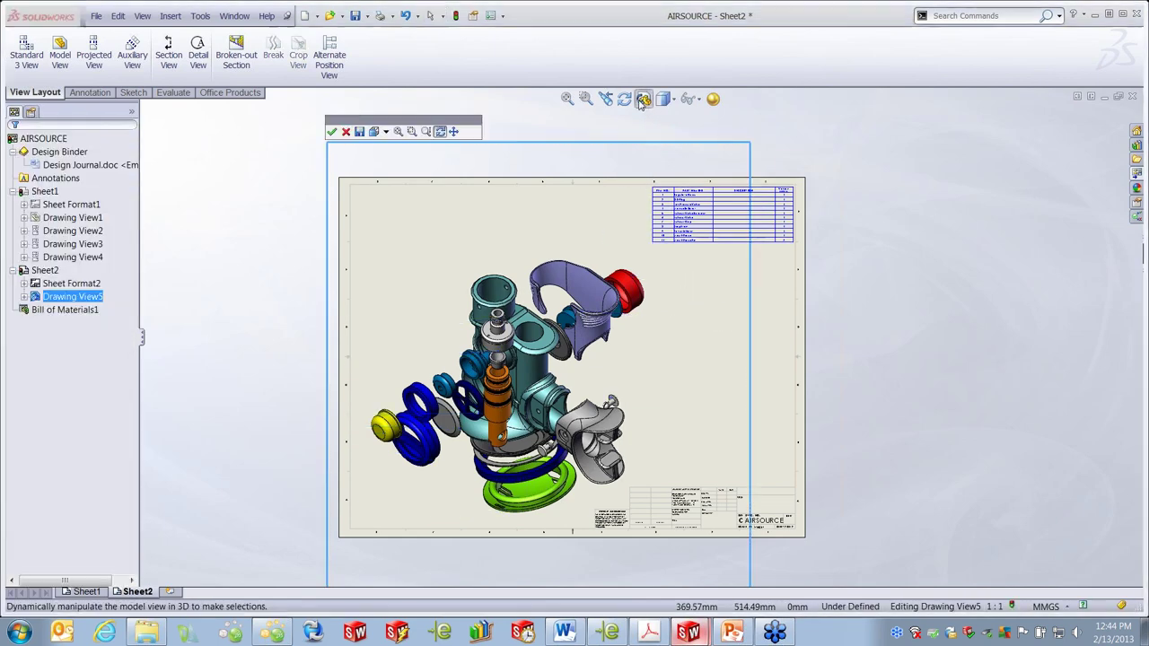
mouse_move(581, 242)
mouse_down()
mouse_move(569, 185)
mouse_move(578, 279)
mouse_move(503, 440)
mouse_move(442, 438)
mouse_move(498, 305)
mouse_up()
click(332, 132)
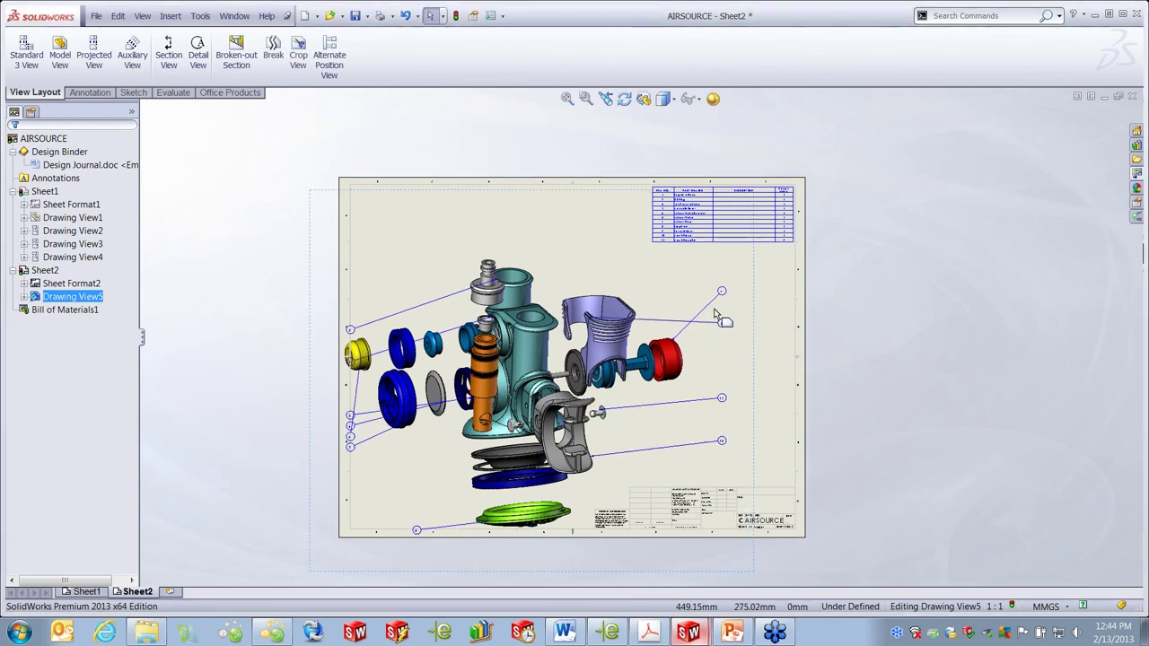
drag(722, 297, 724, 358)
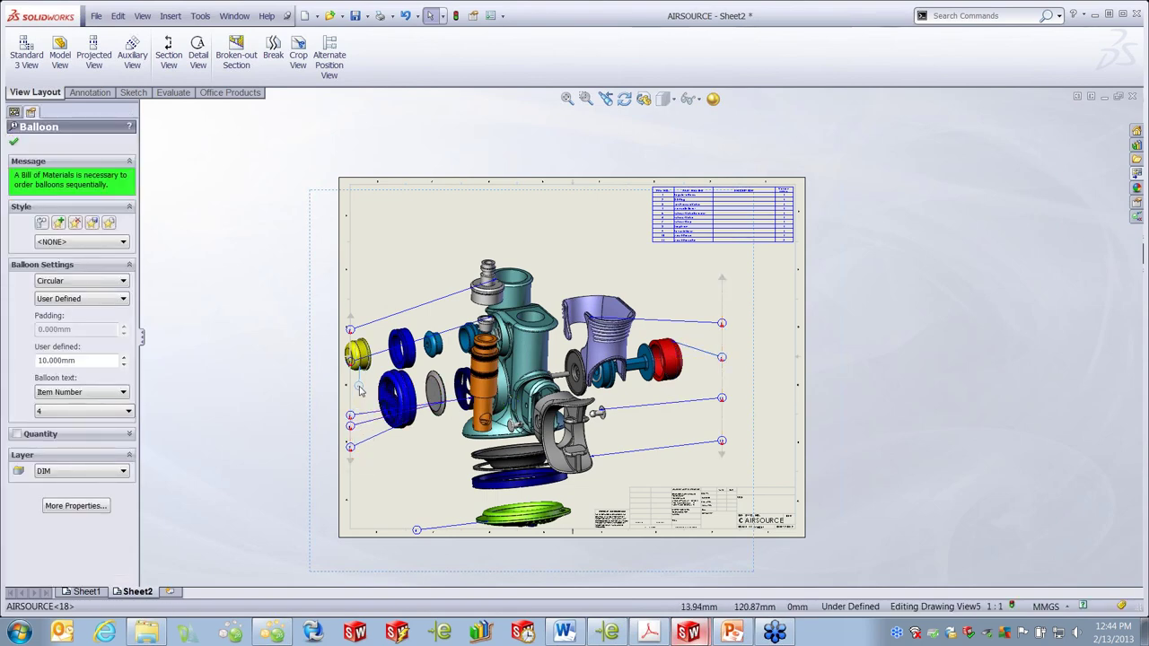
click(396, 464)
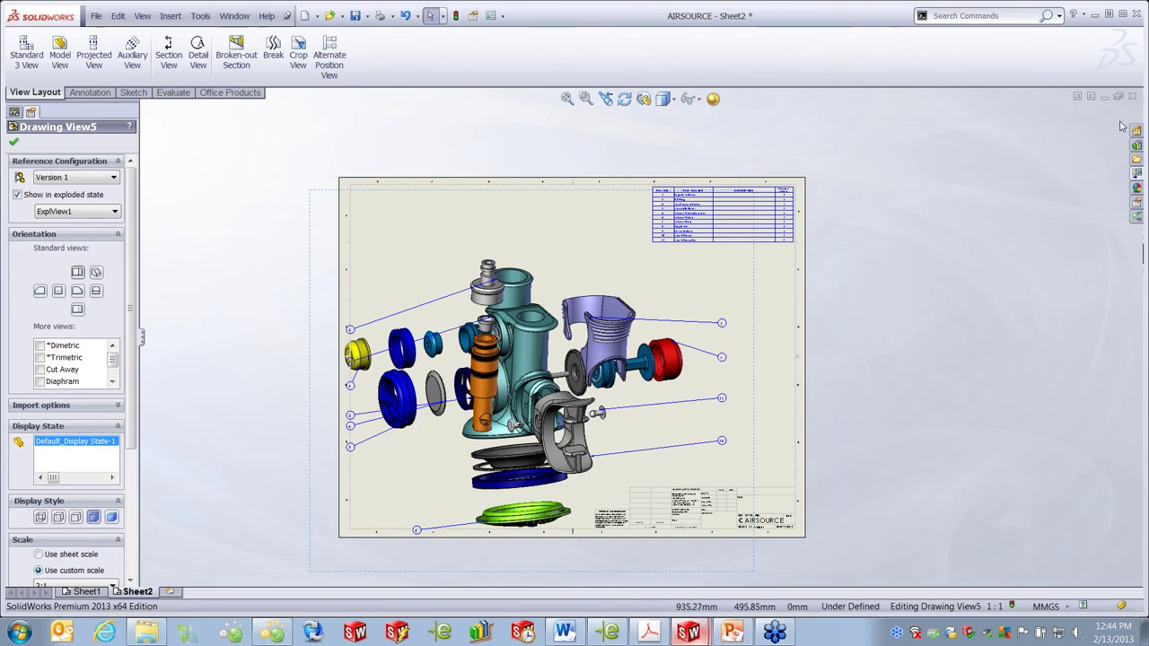
- Close the AIRSOURCE drawing and assembly without saving
click(13, 143)
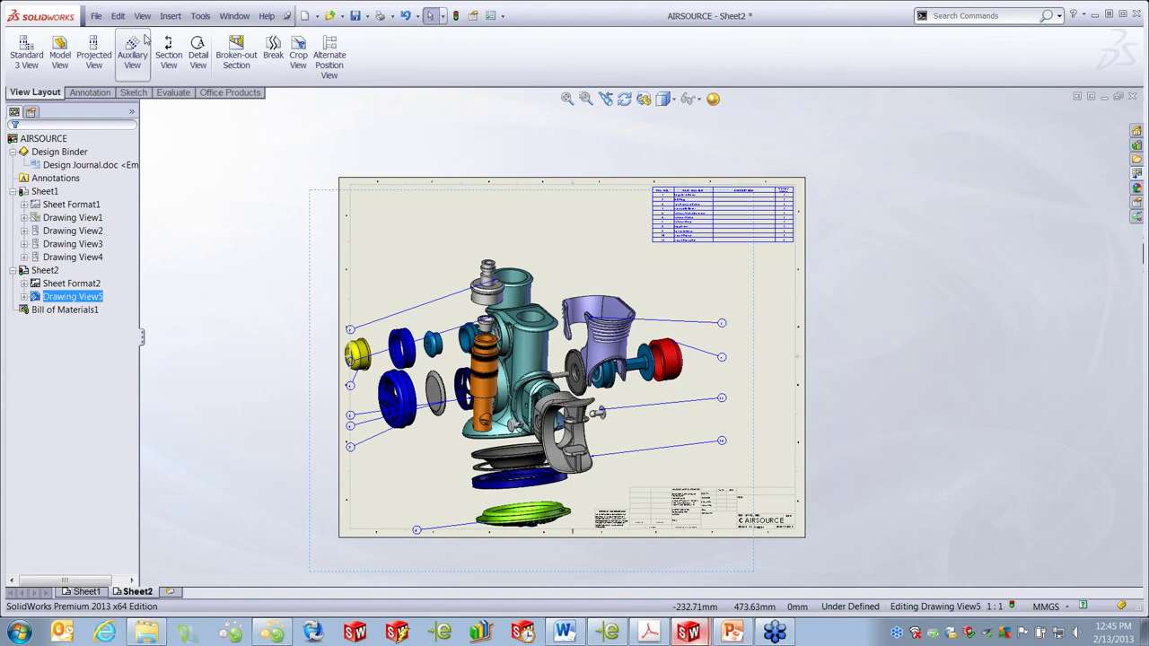
click(1134, 97)
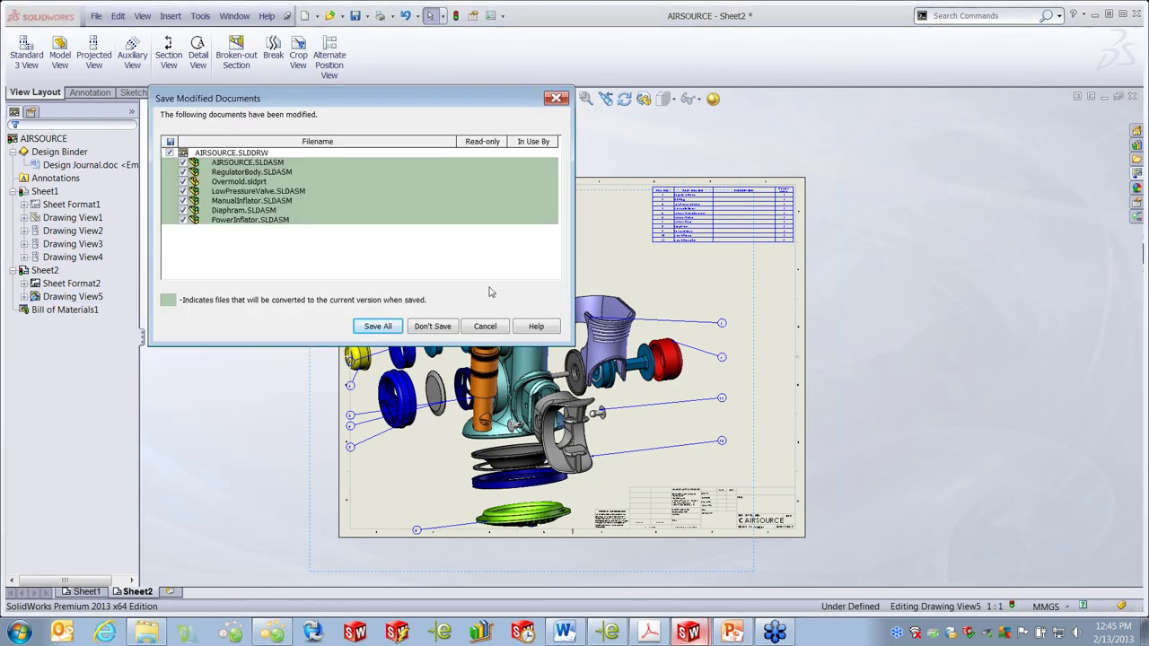
click(445, 327)
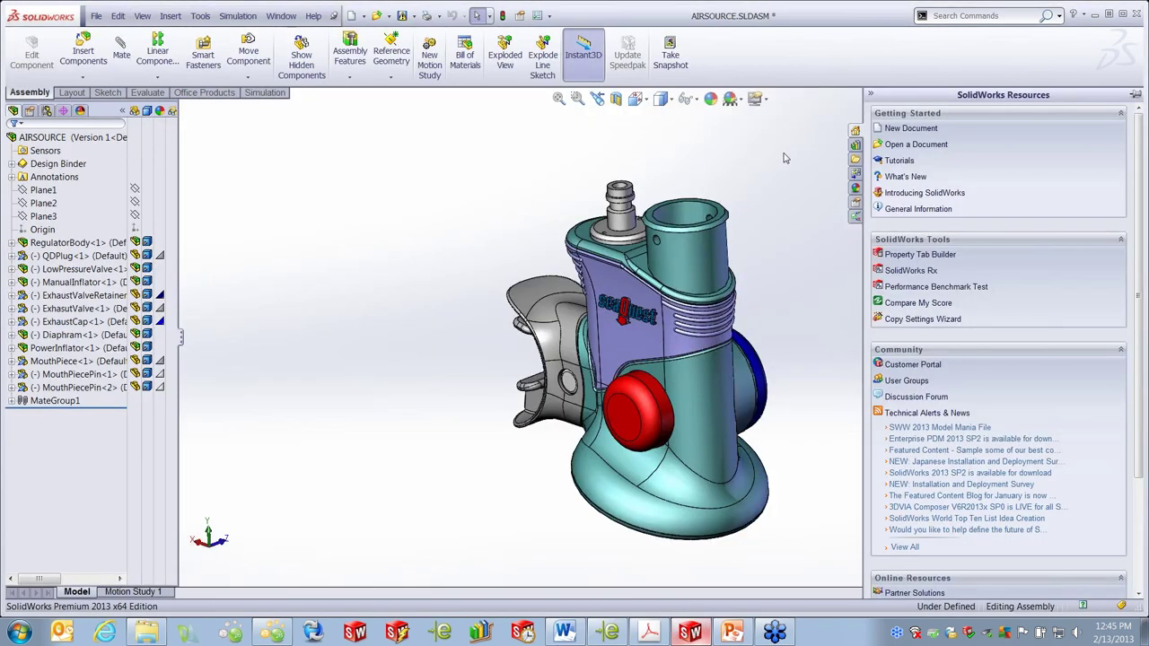
click(1133, 97)
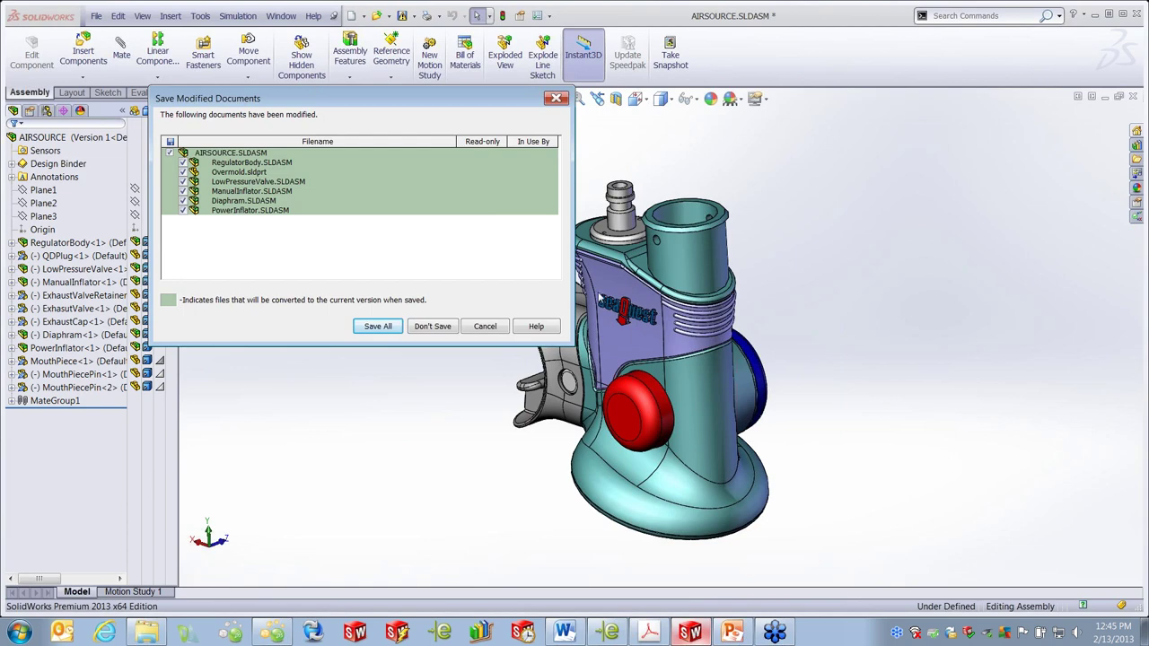
click(443, 327)
- Open DimXpert-A.SLDPRT from Autocad to SW > Instant Drawings > DimXpert > DimXpert-1
click(98, 16)
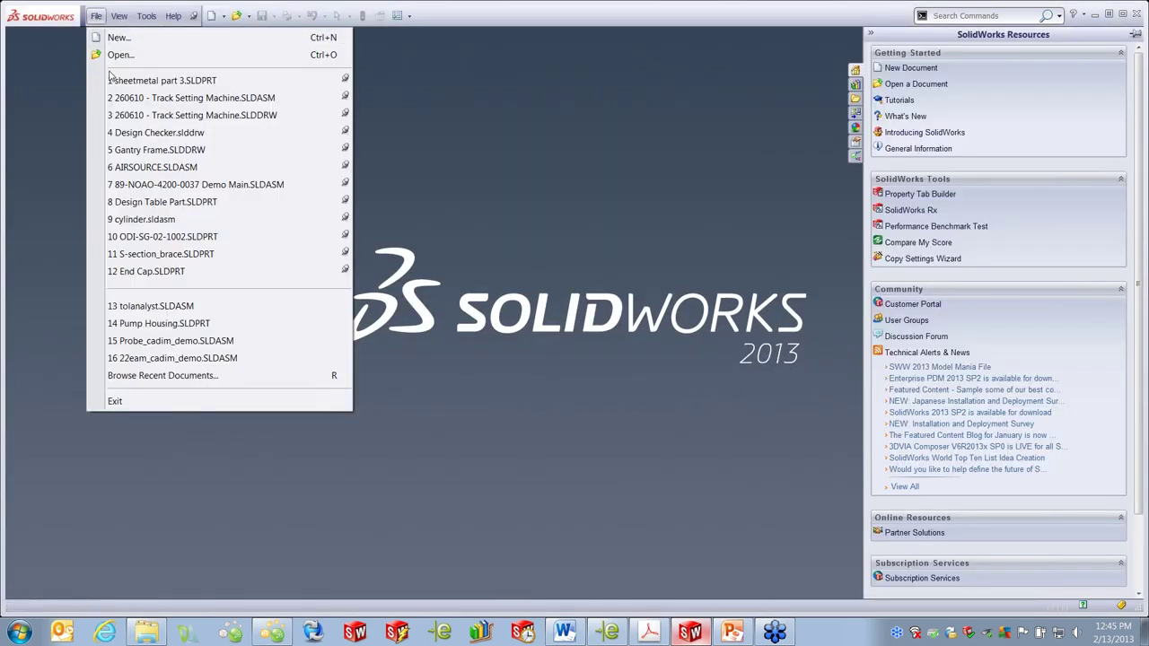
click(121, 55)
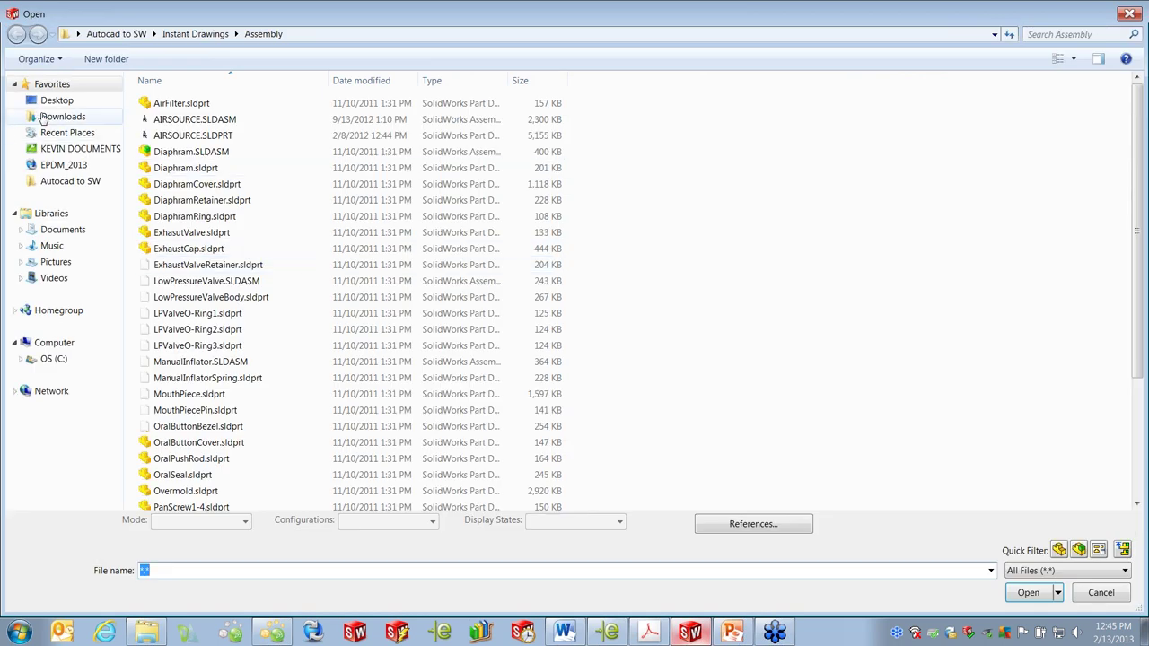
click(59, 181)
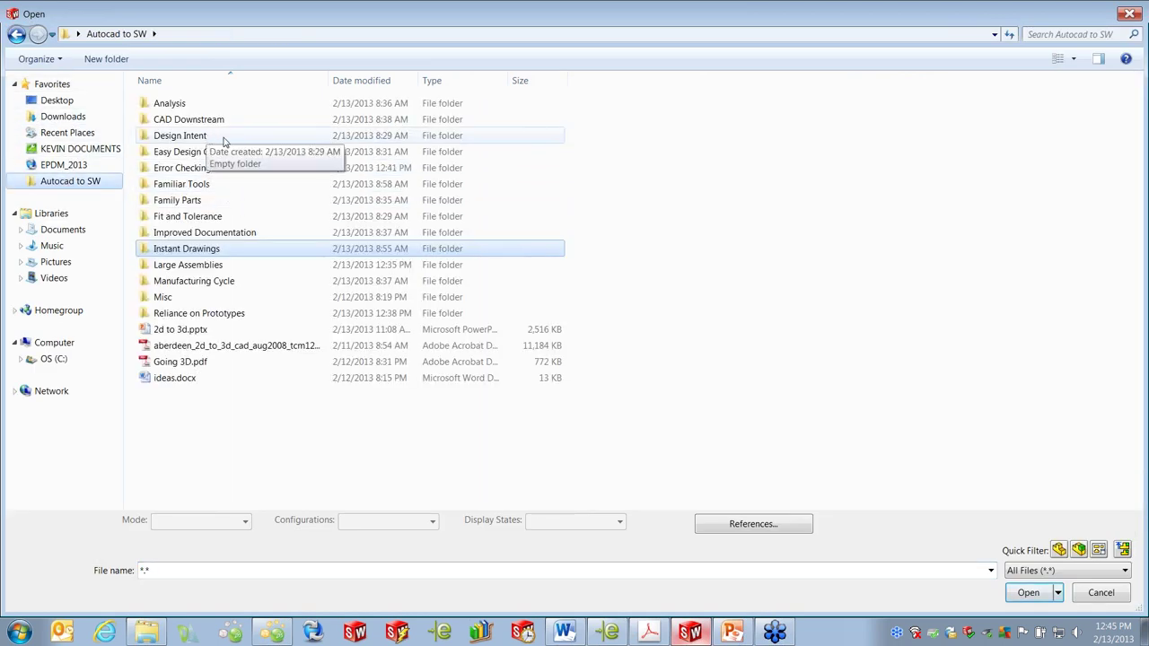
double_click(206, 251)
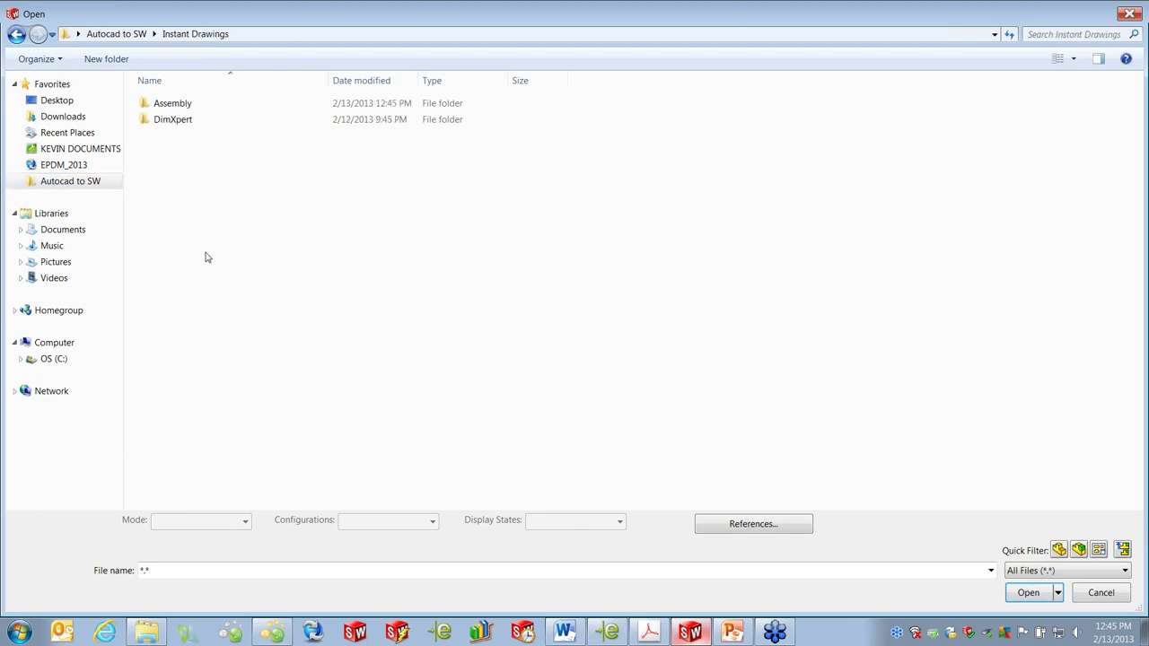
double_click(185, 120)
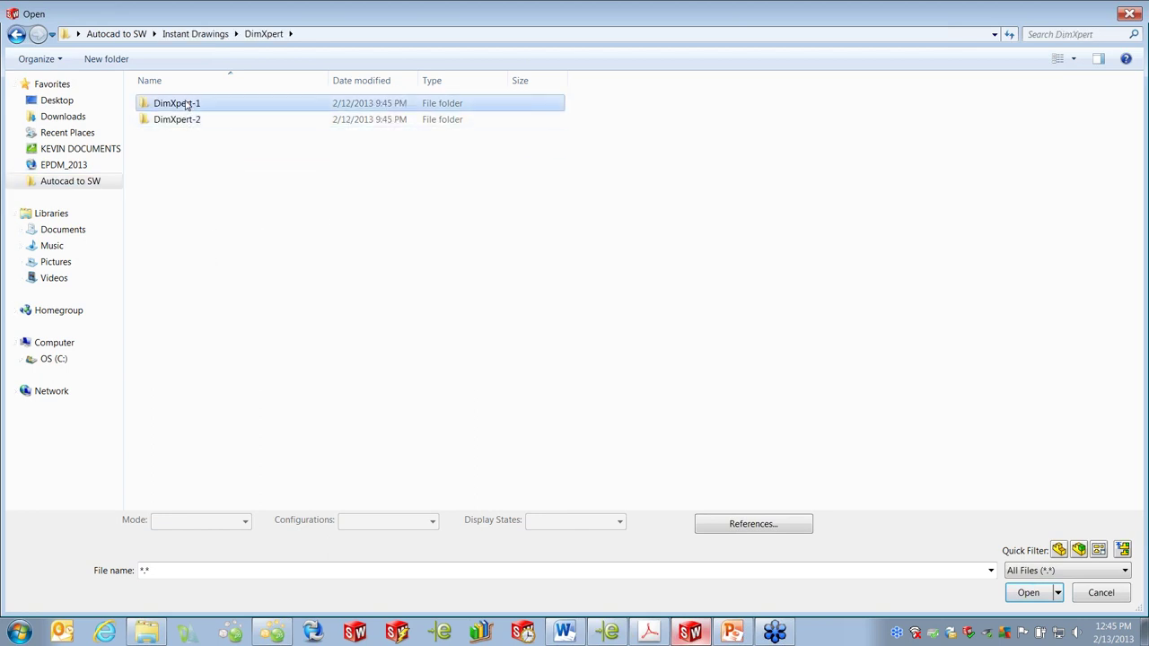
double_click(187, 105)
double_click(190, 104)
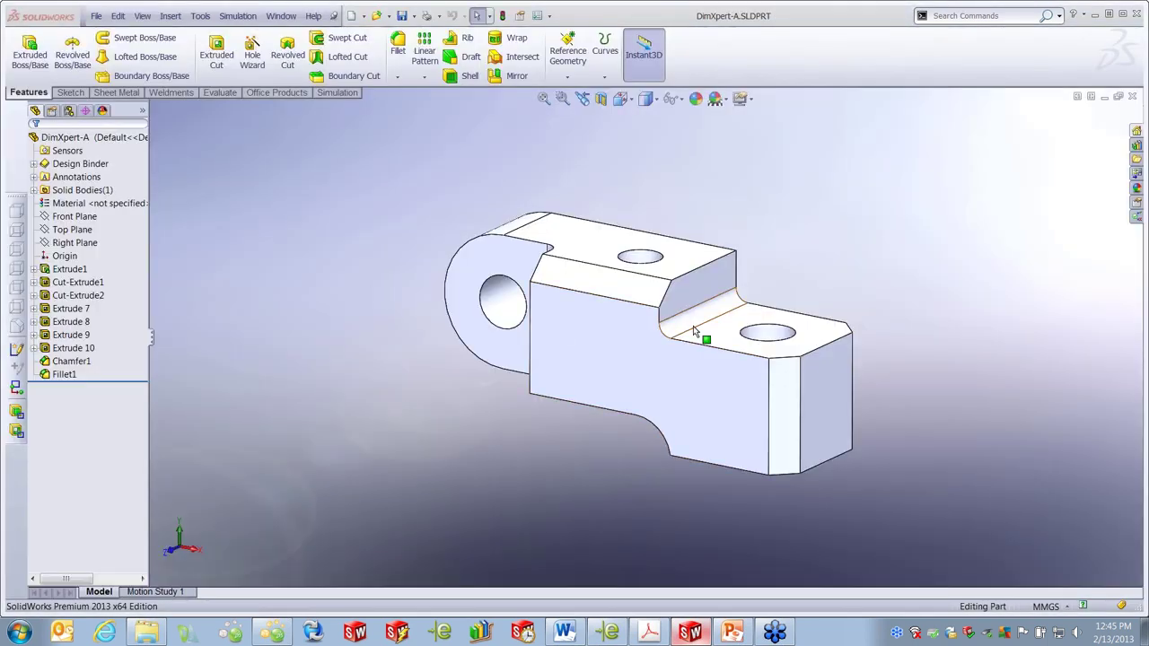
- Preview the right step and base block dimensions, then switch to the DimXpertManager
click(725, 331)
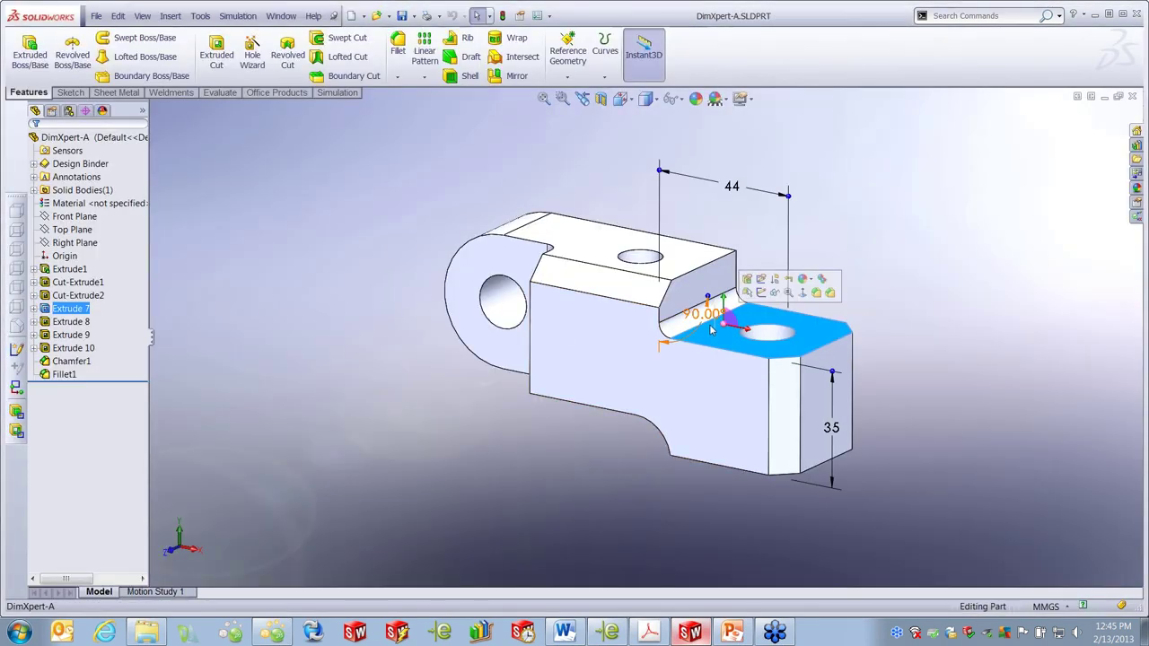
click(594, 239)
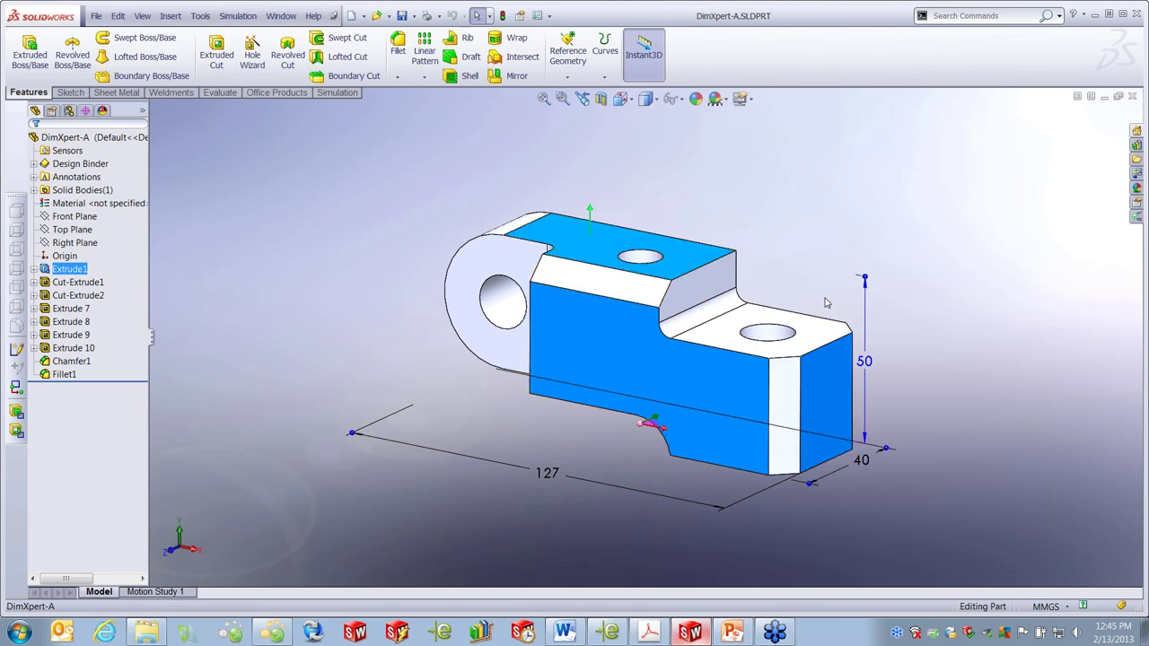
click(783, 232)
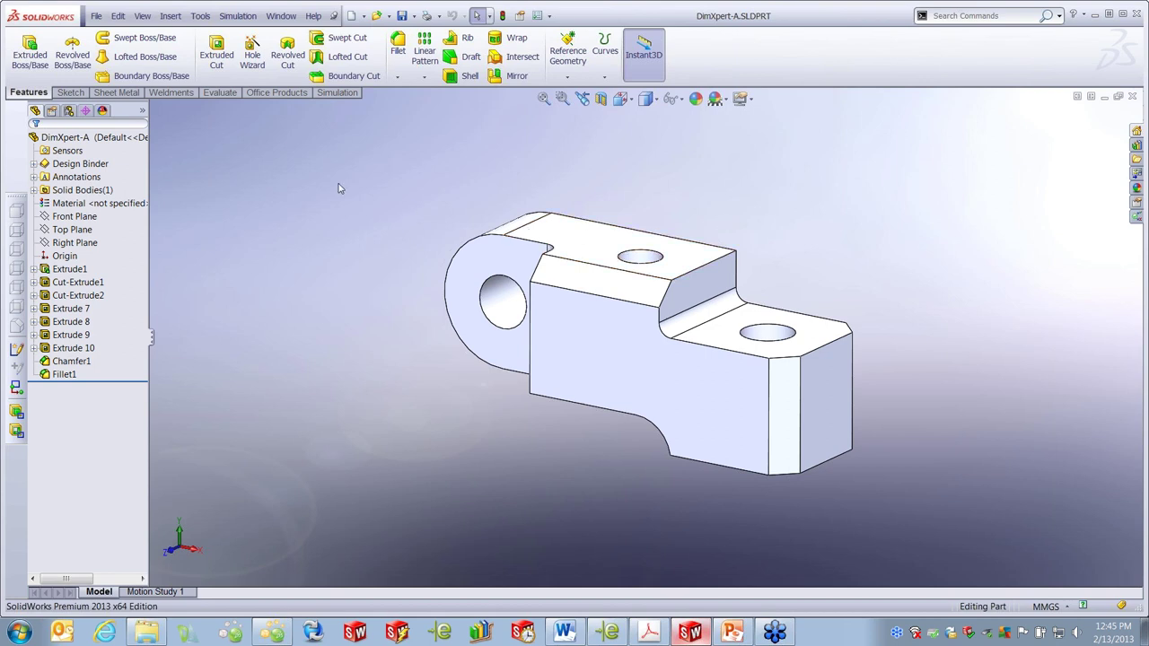
click(85, 111)
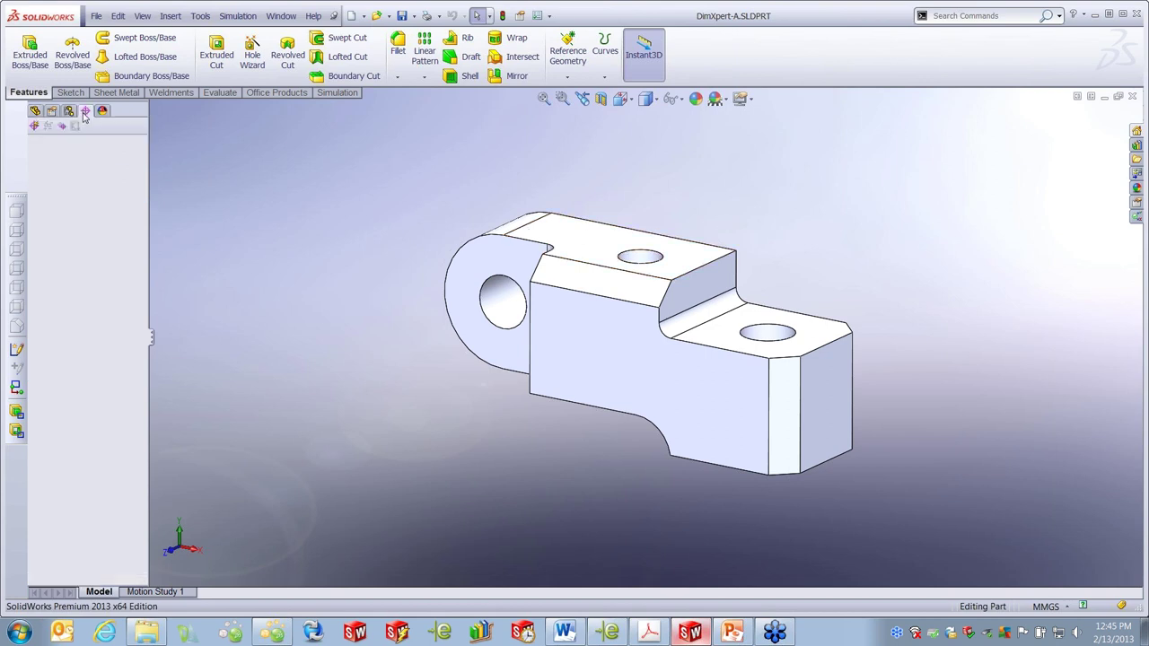
- Auto-dimension all features with top step, angled face and front face as primary, secondary, tertiary datums
click(34, 127)
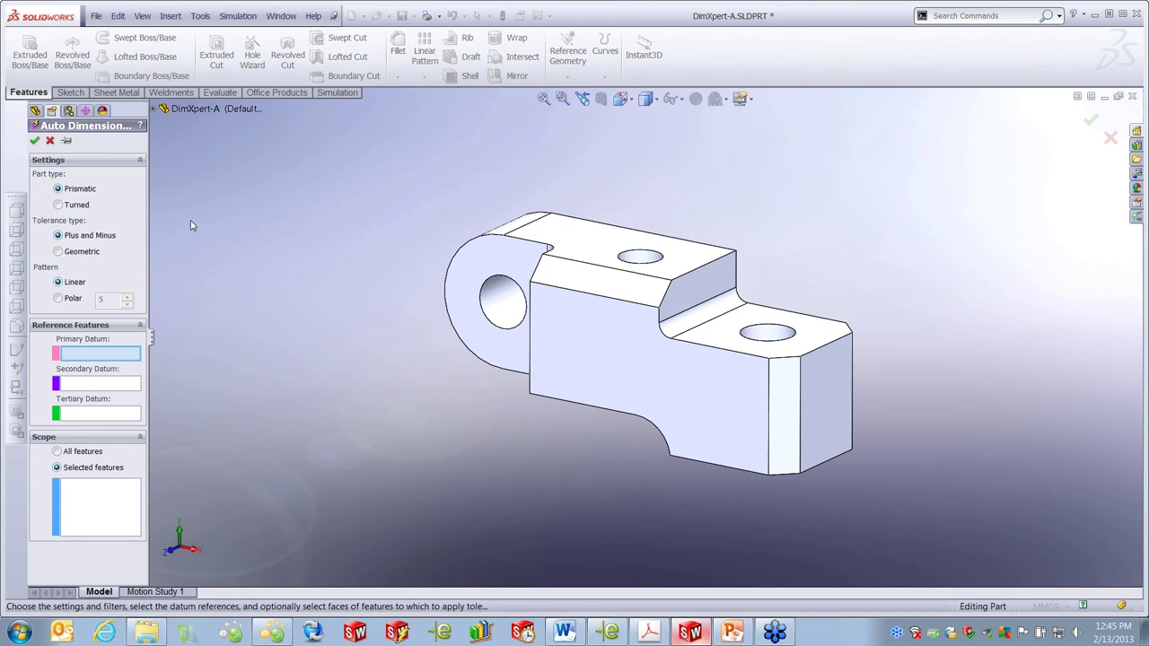
click(735, 341)
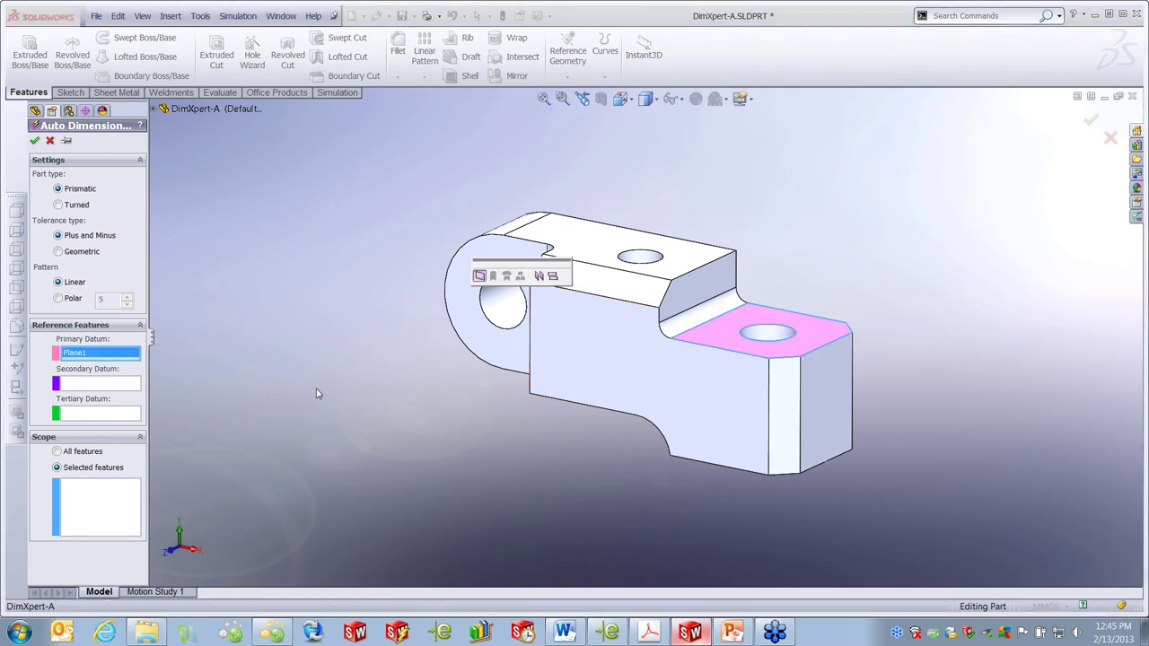
click(704, 282)
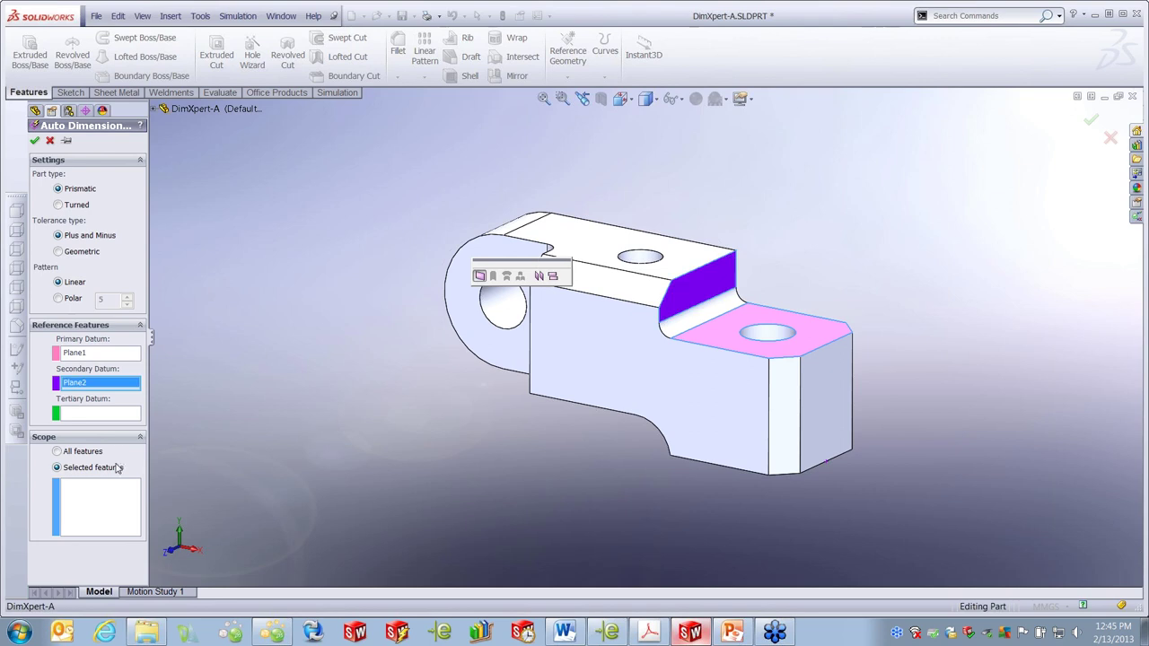
click(91, 417)
click(645, 367)
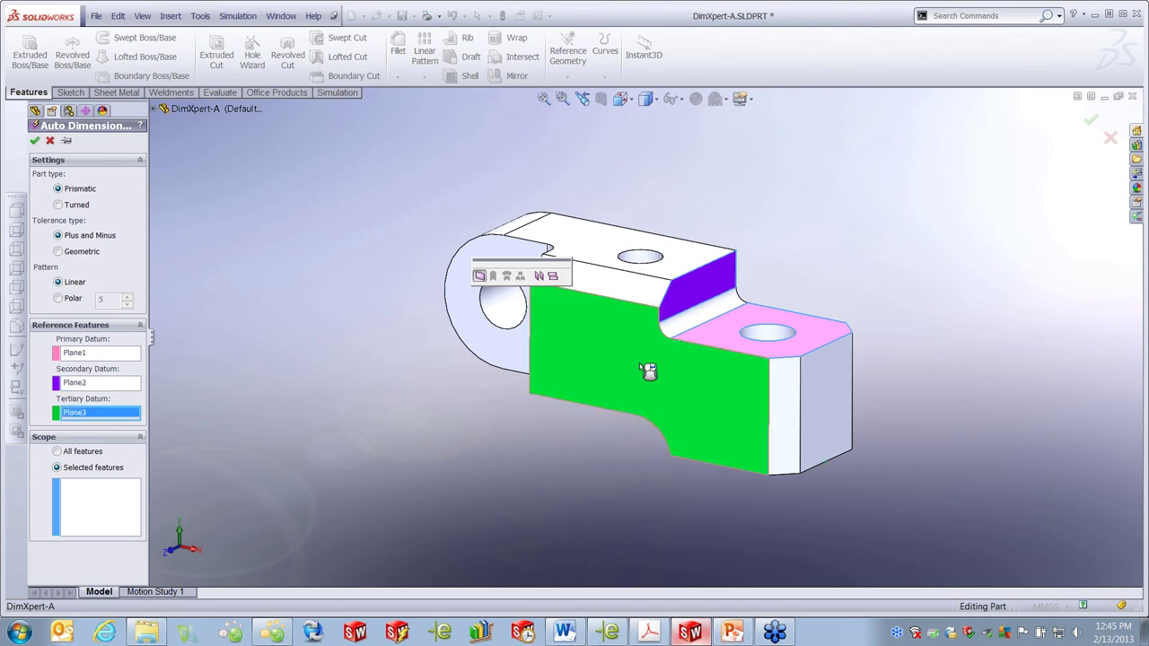
click(59, 452)
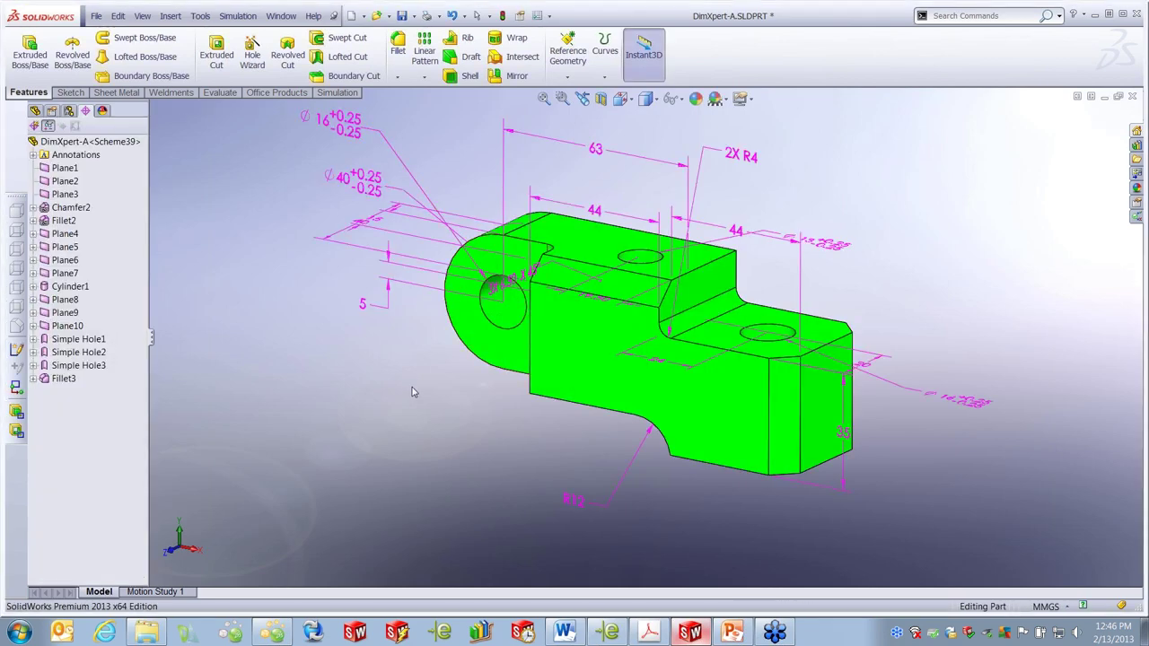
- Fit the dimensioned part in view and check the 2X R4 fillet callout
key(space)
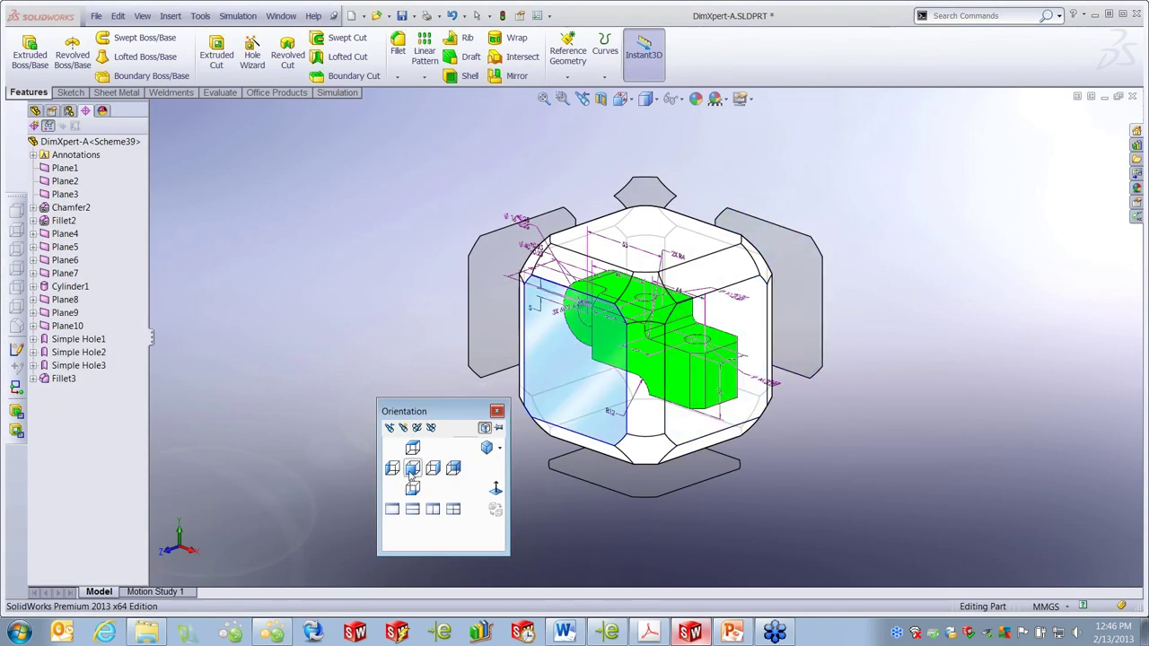
key(f)
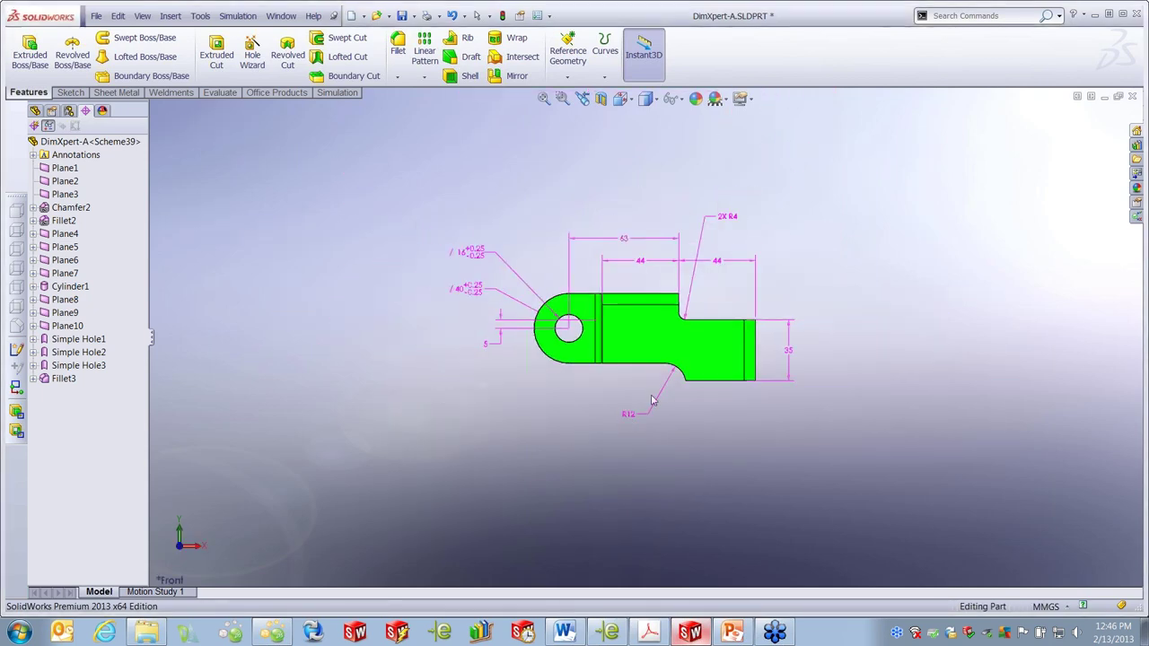
click(730, 291)
click(494, 353)
scroll(498, 262, down, 3)
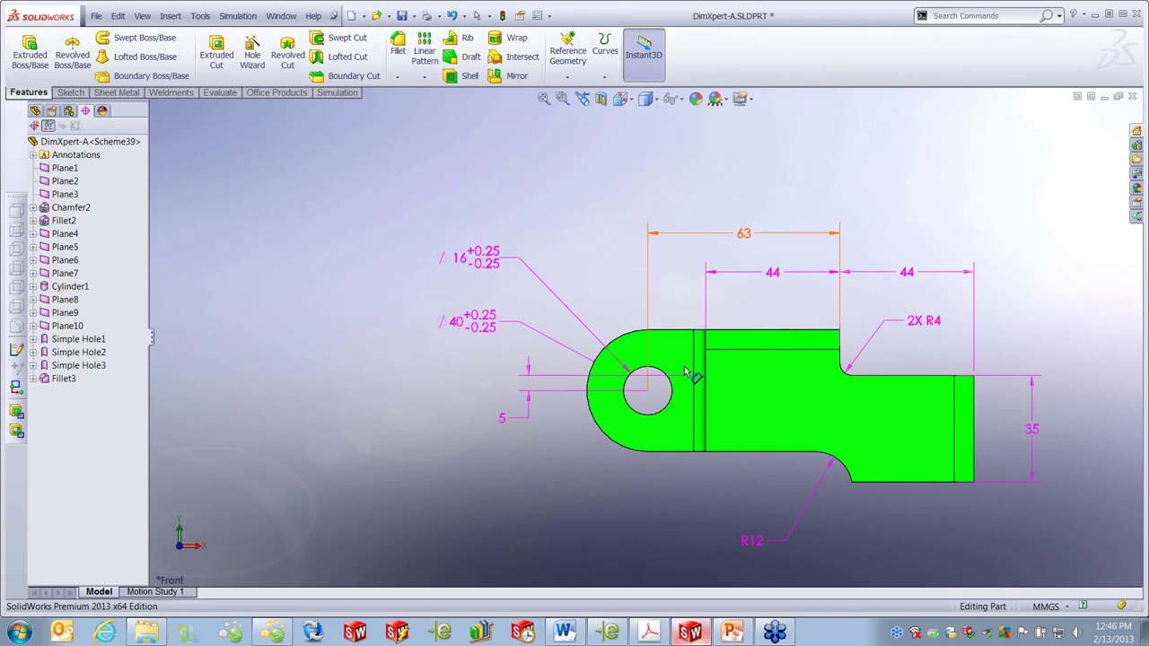
key(f)
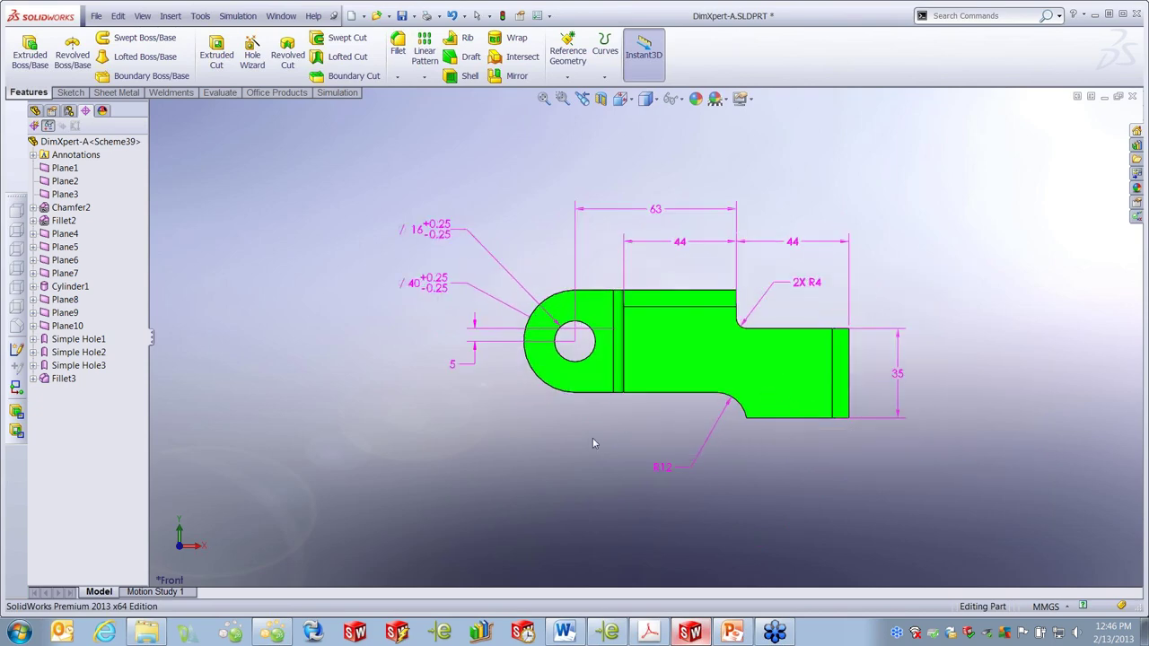
- View the part from the Top and move the ⌀16 hole dimension to the lower right
key(space)
click(646, 229)
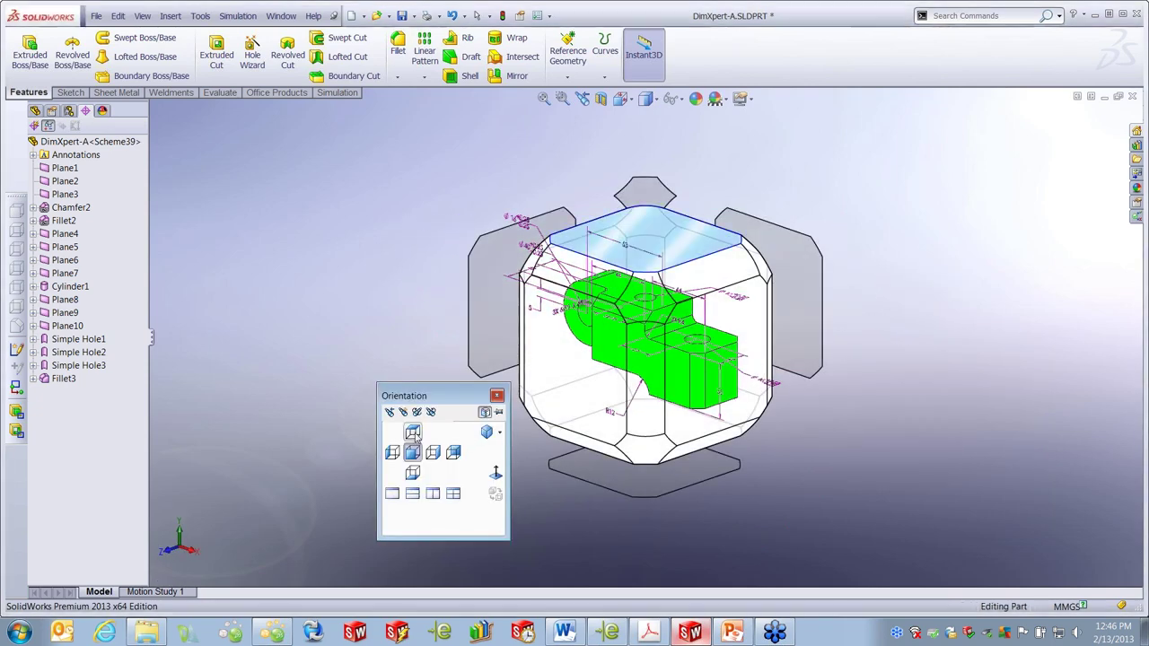
click(812, 413)
click(812, 238)
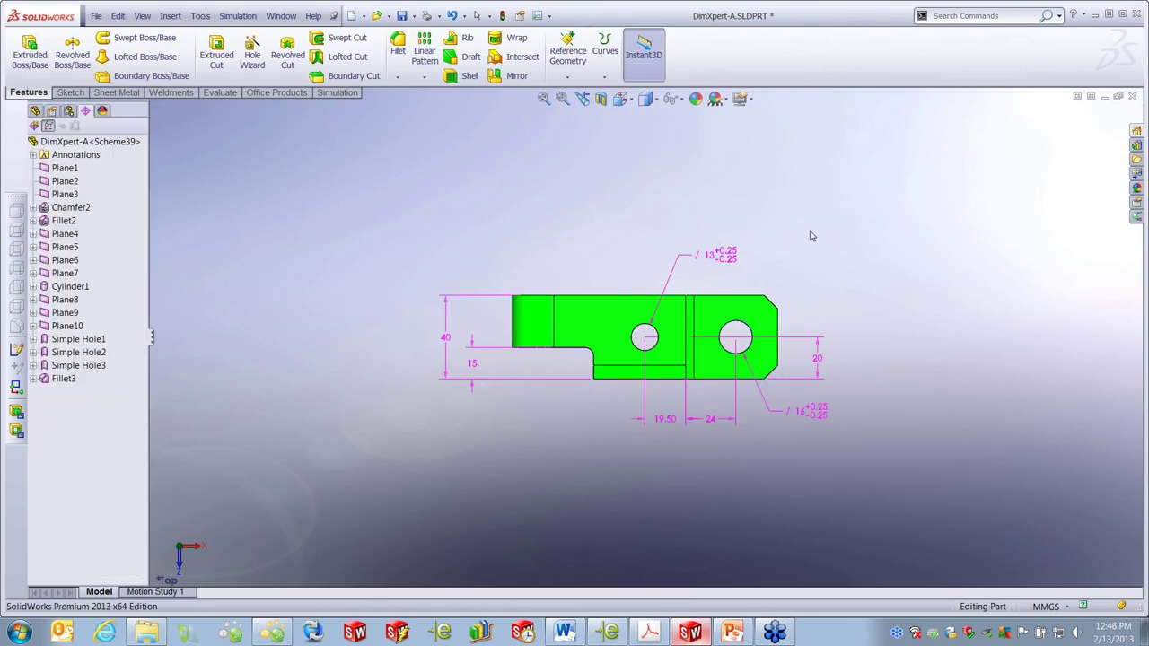
click(96, 15)
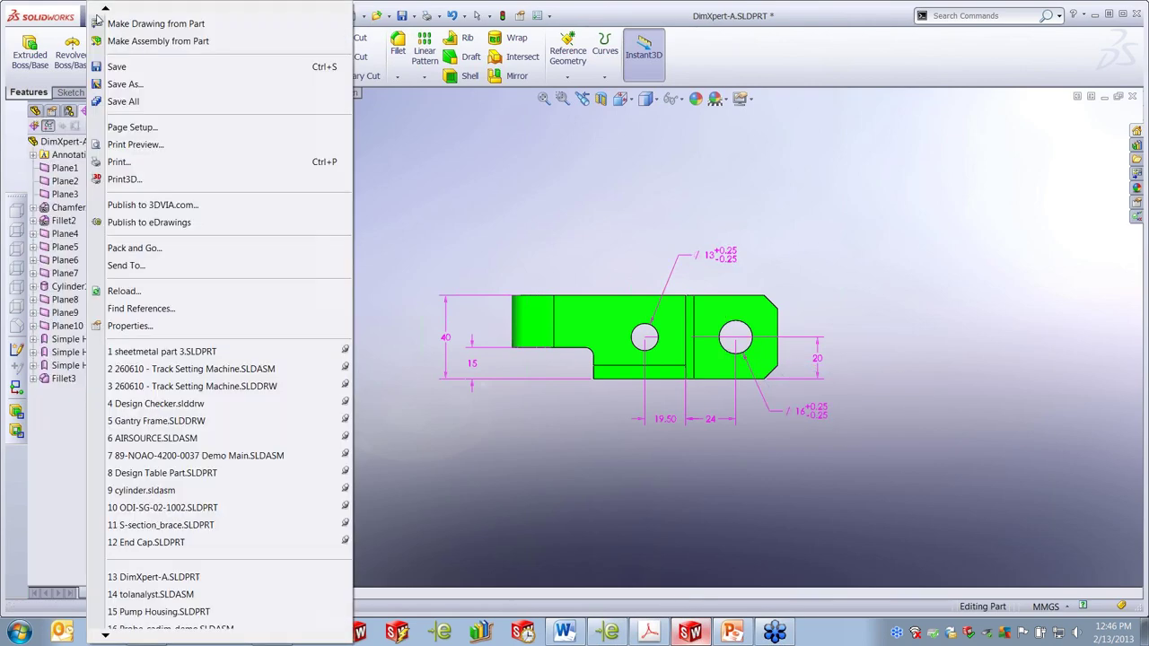
- Make a drawing importing annotations, with the front view upper left and a projected view below
click(140, 27)
click(453, 408)
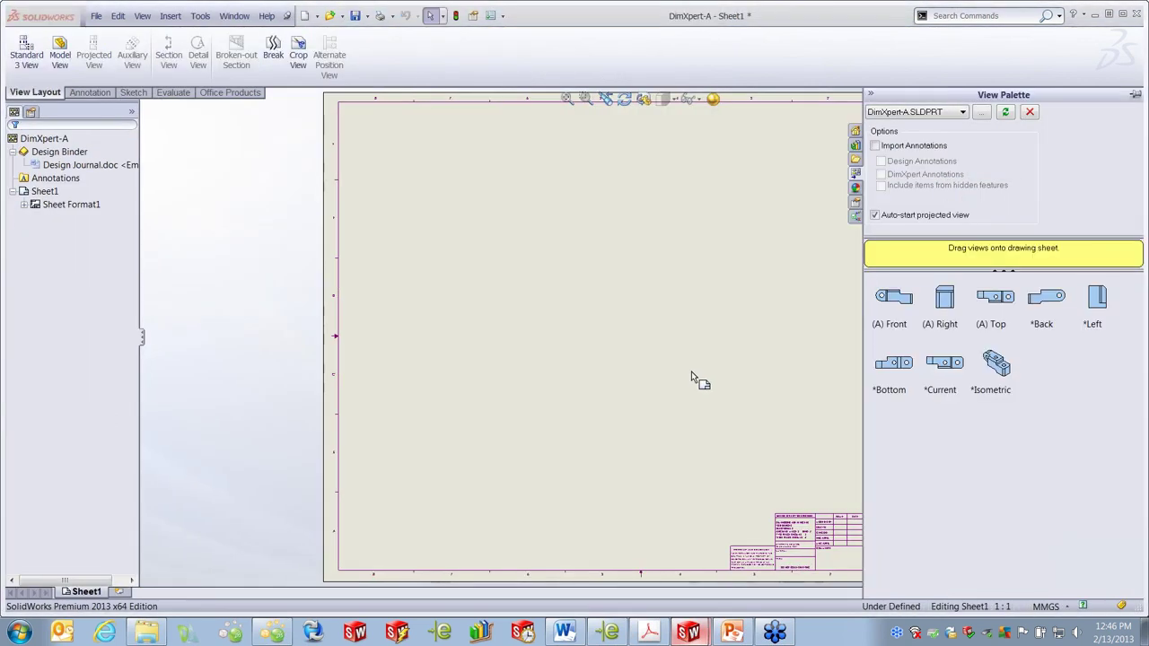
click(875, 146)
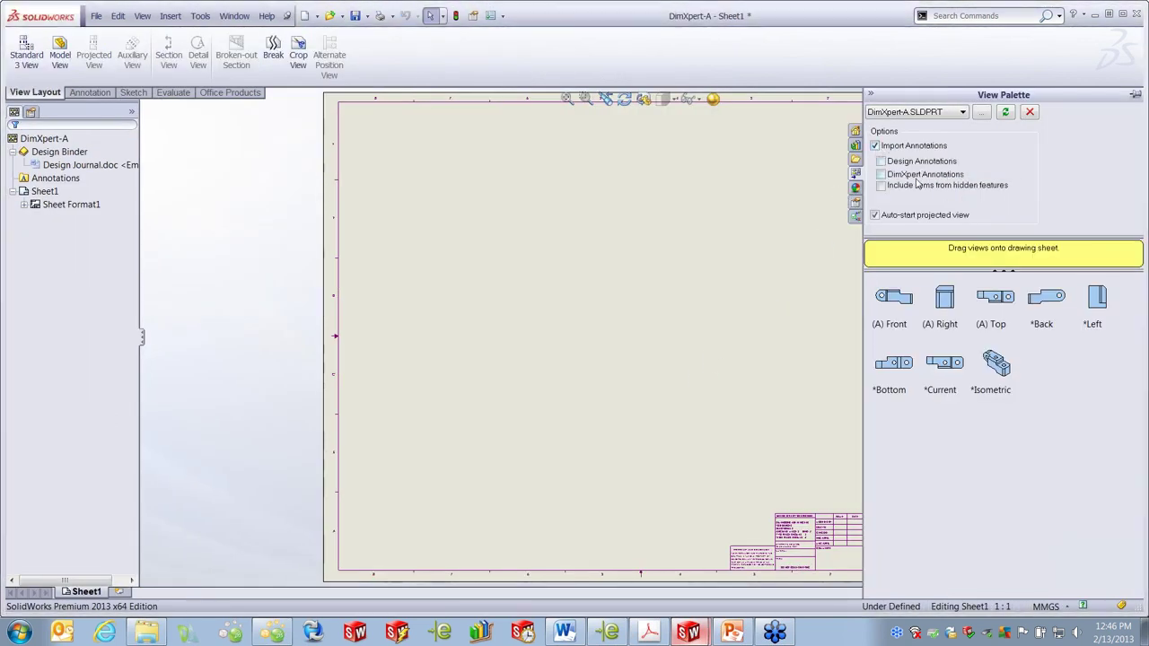
drag(900, 306, 511, 234)
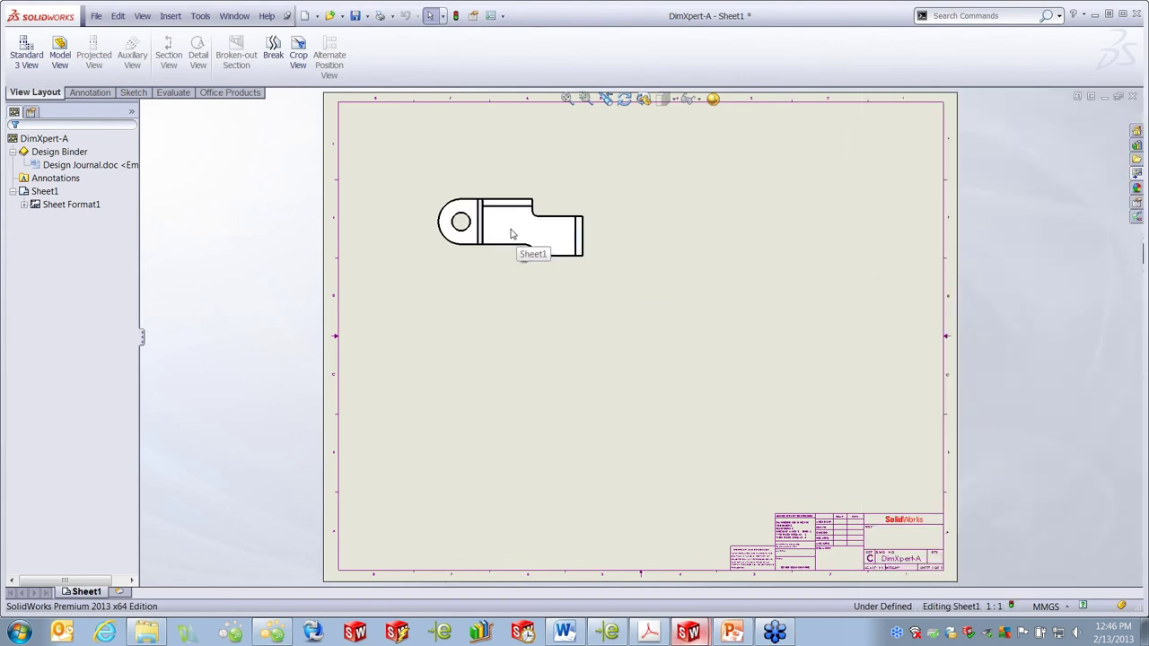
click(559, 442)
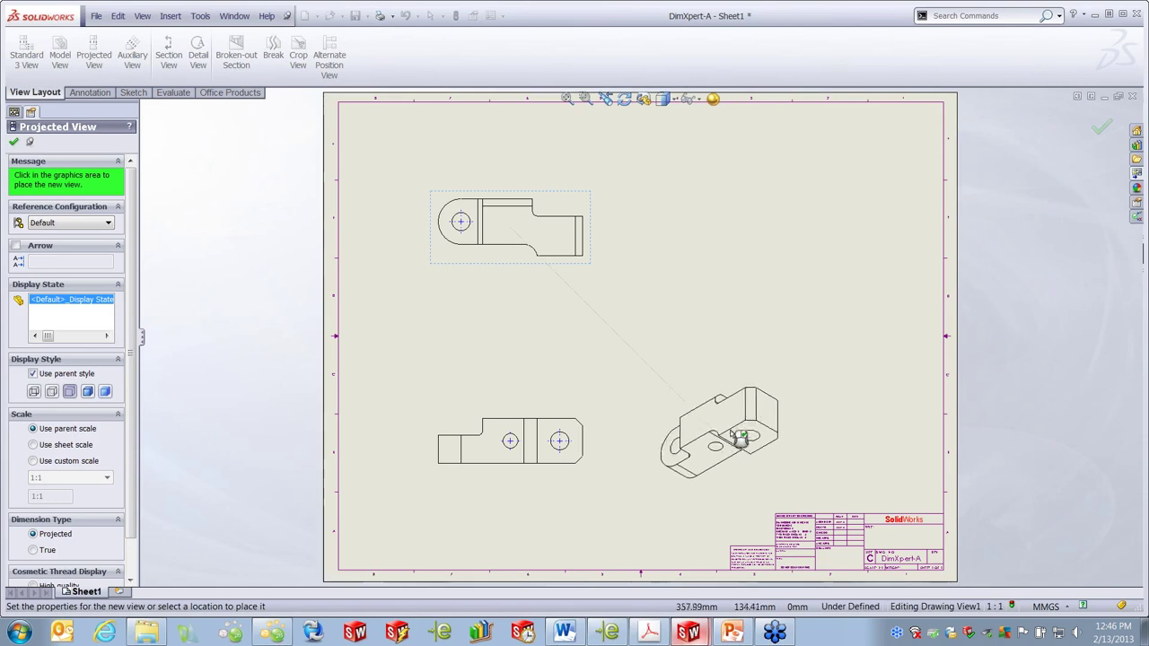
key(Escape)
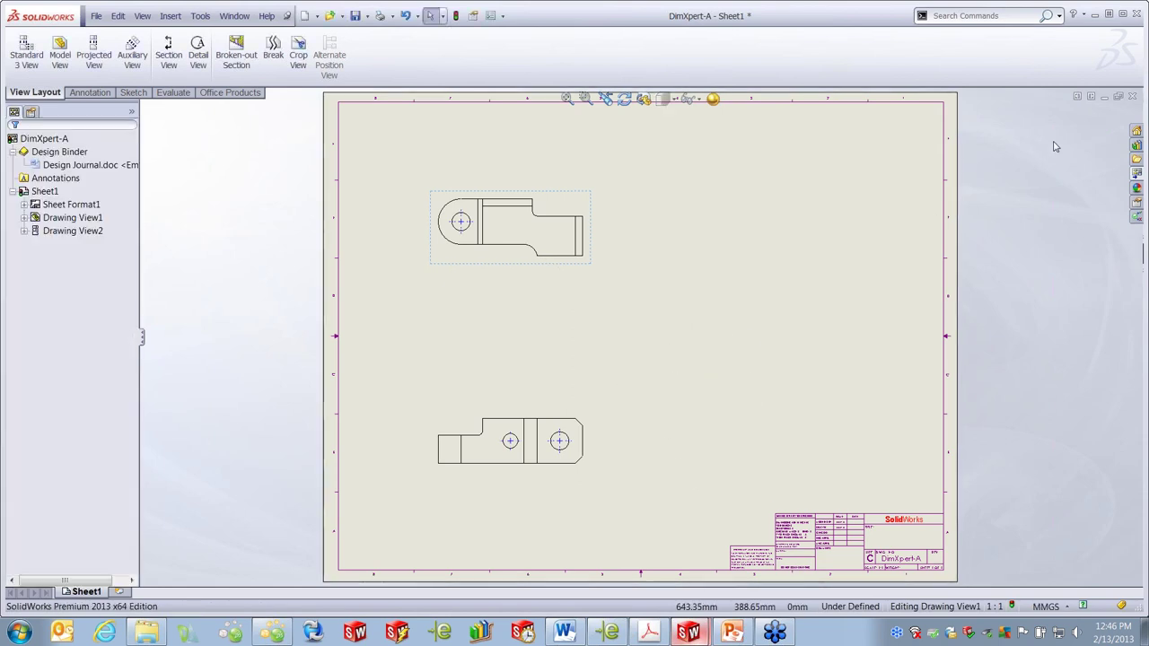
- Place a Top view mid-sheet, then delete it again
click(1136, 175)
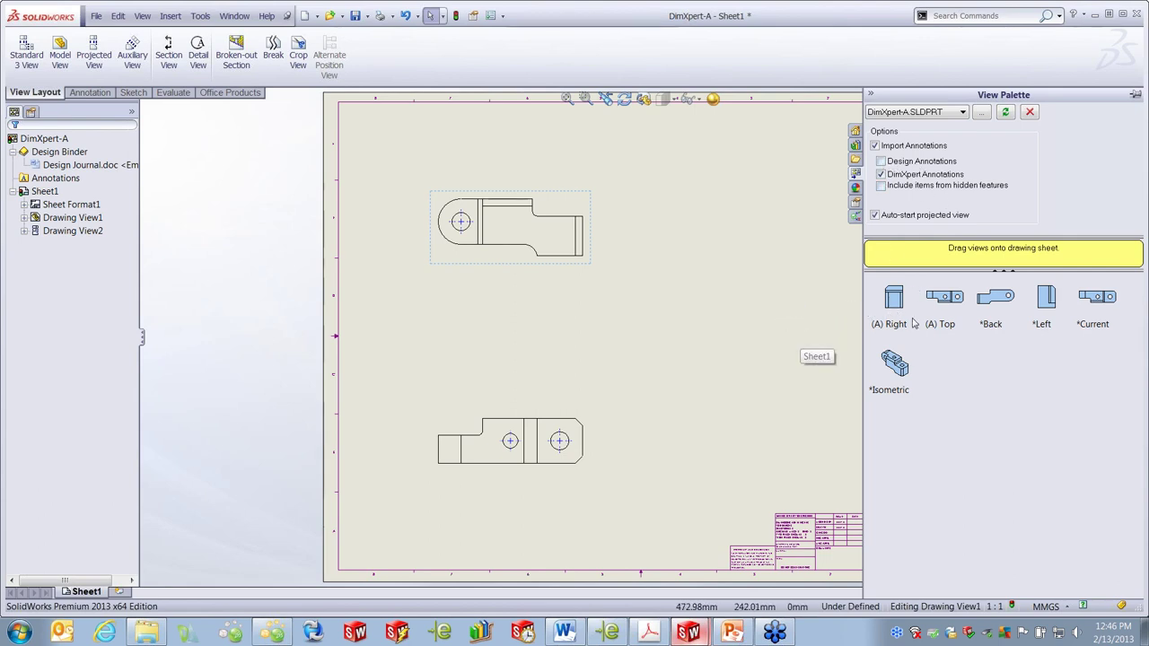
mouse_move(953, 303)
mouse_down()
mouse_move(526, 229)
mouse_move(526, 331)
mouse_up()
key(Escape)
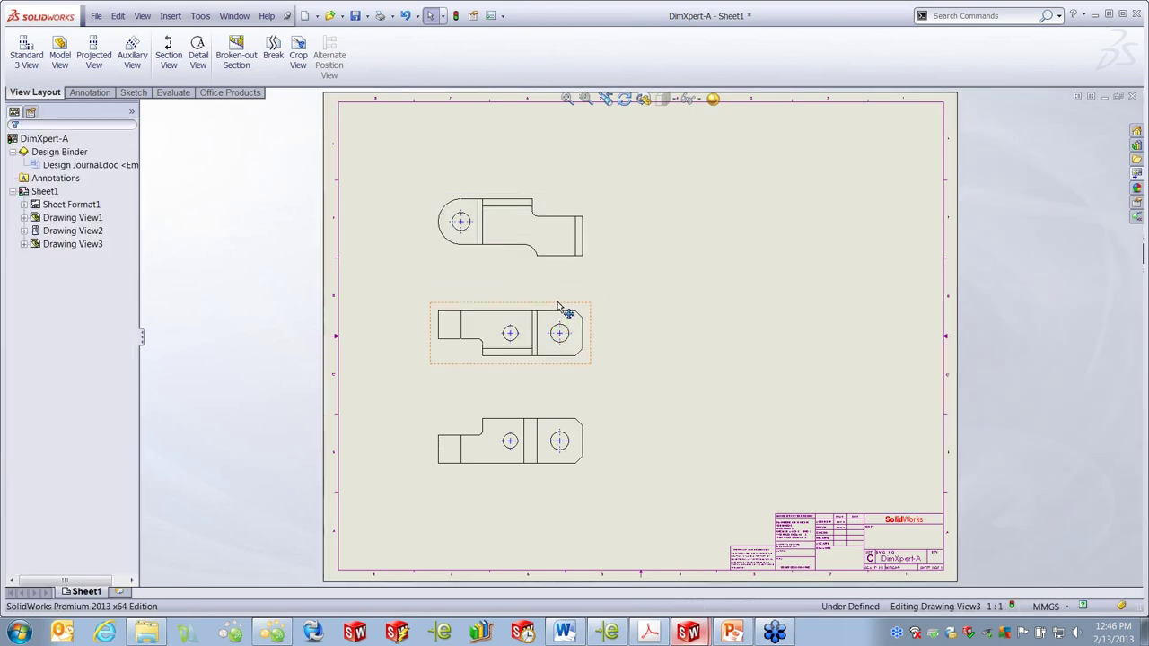
click(558, 306)
key(Delete)
click(667, 267)
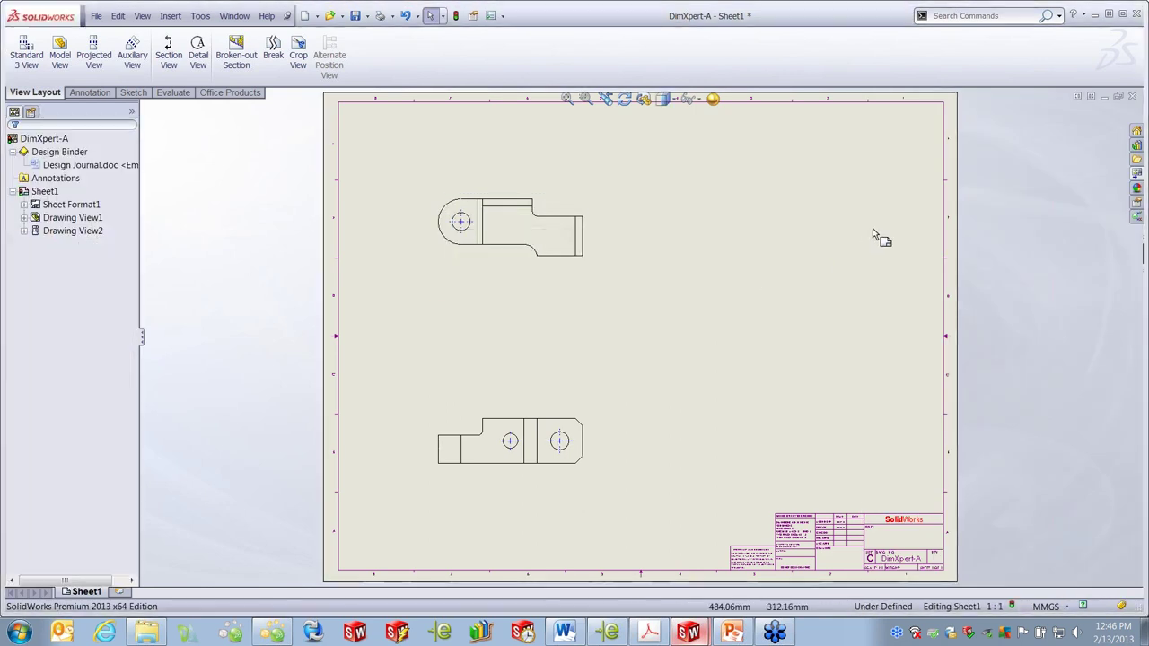
- Place the Right view at the sheet's lower right
click(1134, 172)
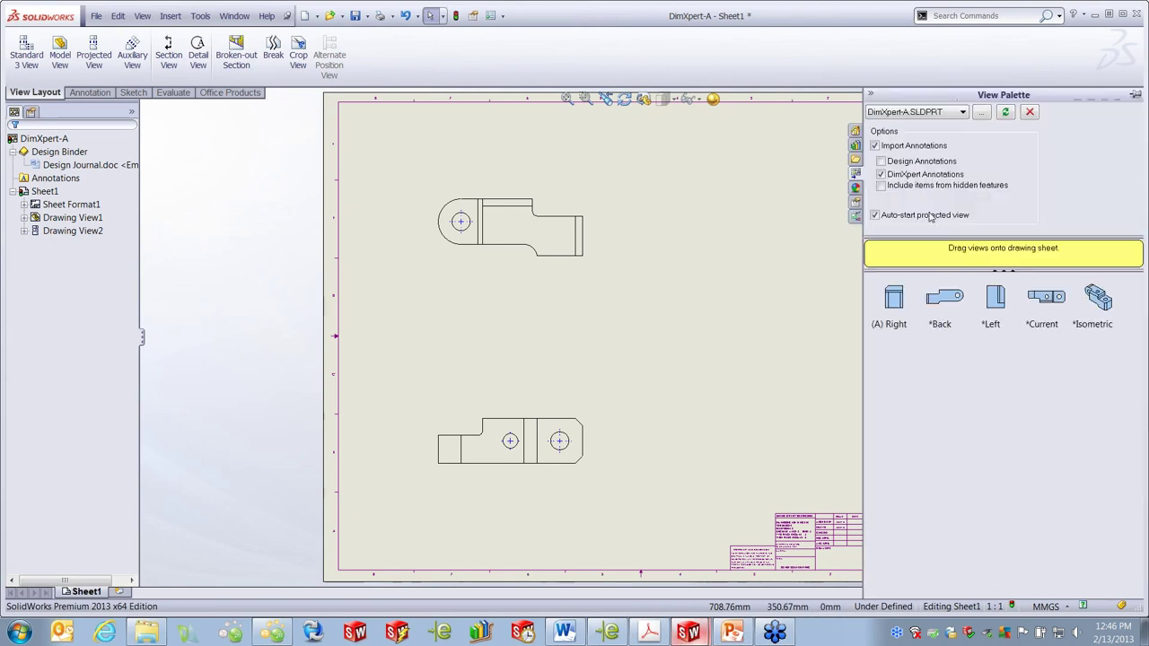
drag(896, 303, 694, 445)
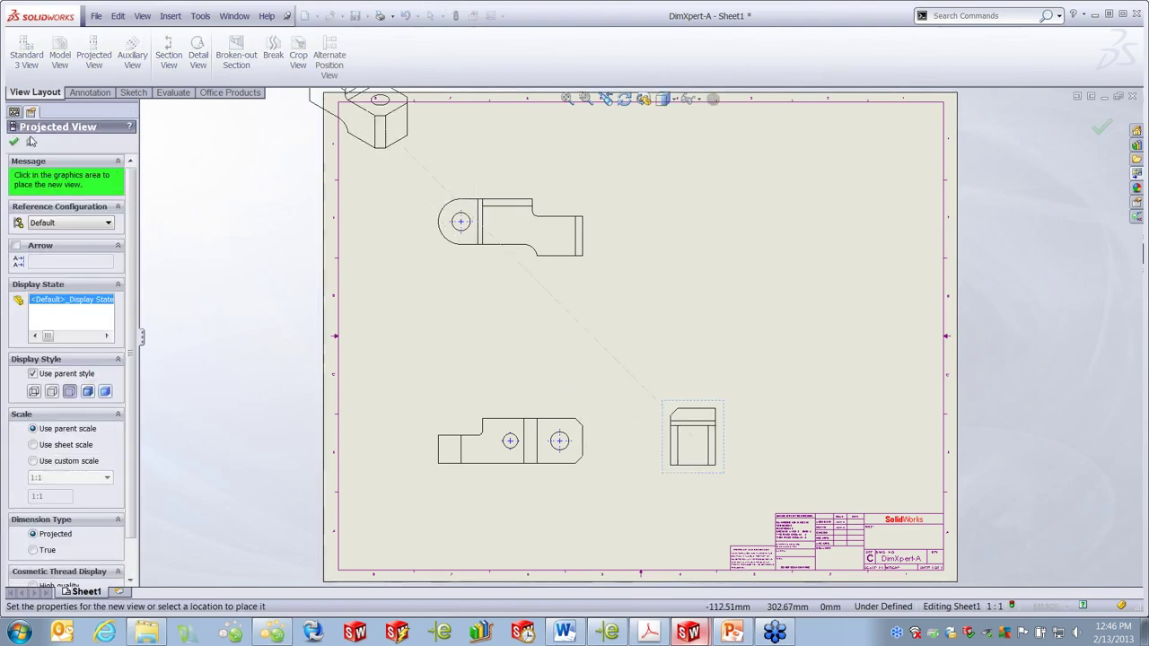
click(14, 143)
click(170, 16)
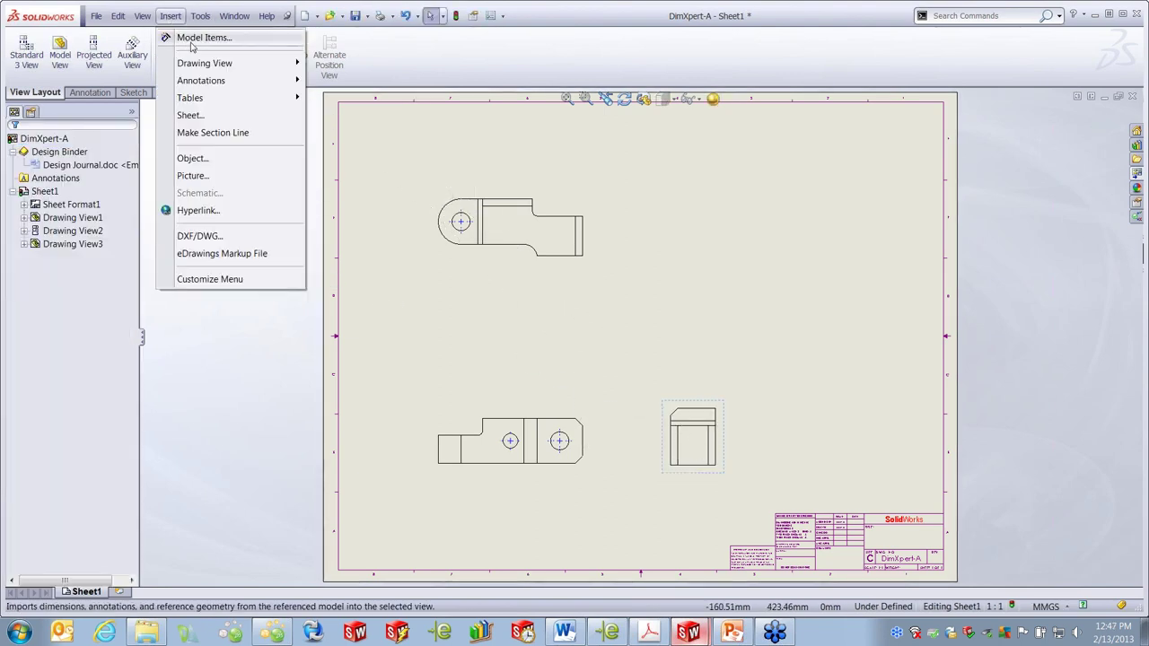
- Insert Entire-model Model Items into all three drawing views, then switch back to DimXpert-A.SLDPRT
click(201, 37)
click(93, 296)
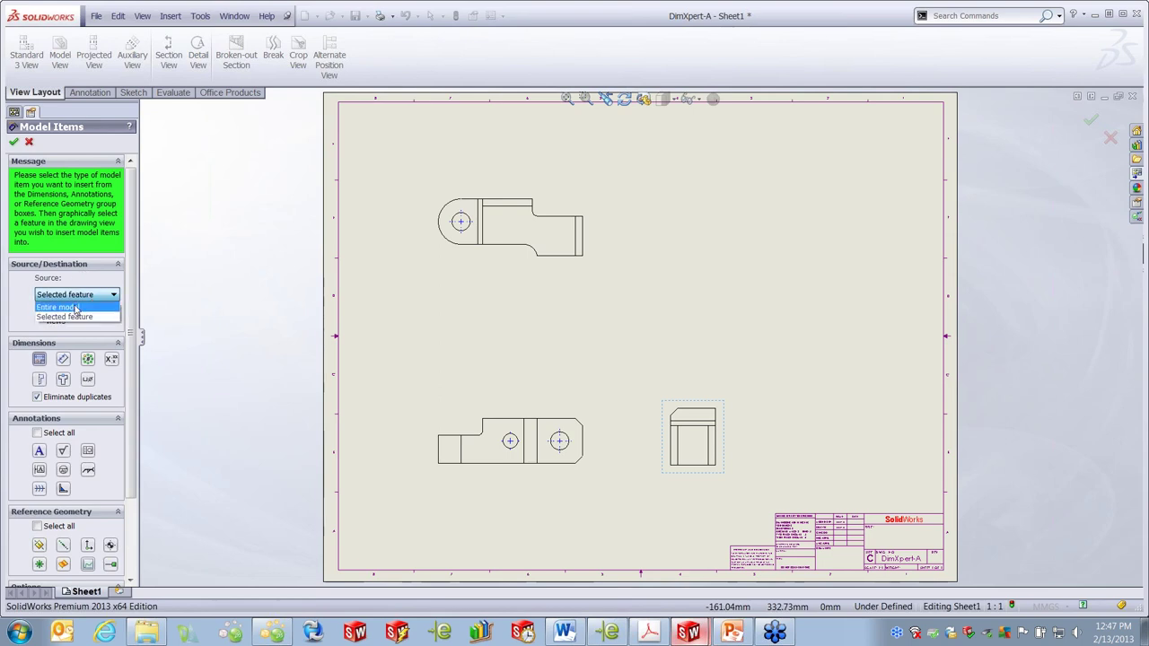
click(78, 314)
click(14, 142)
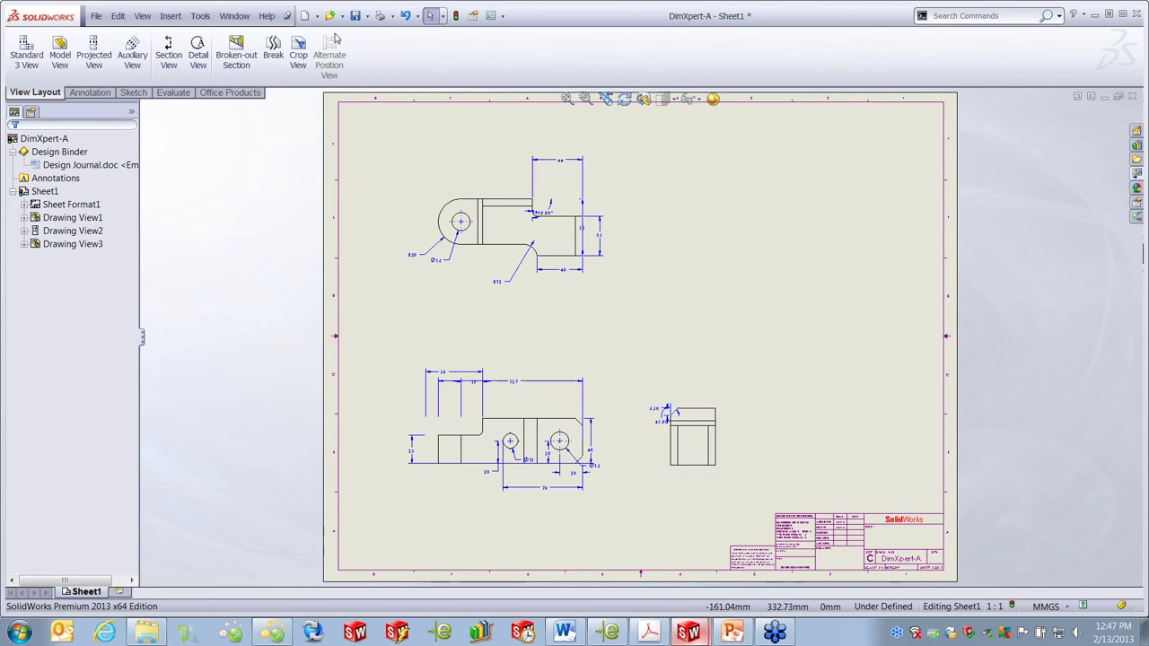
click(234, 16)
click(302, 176)
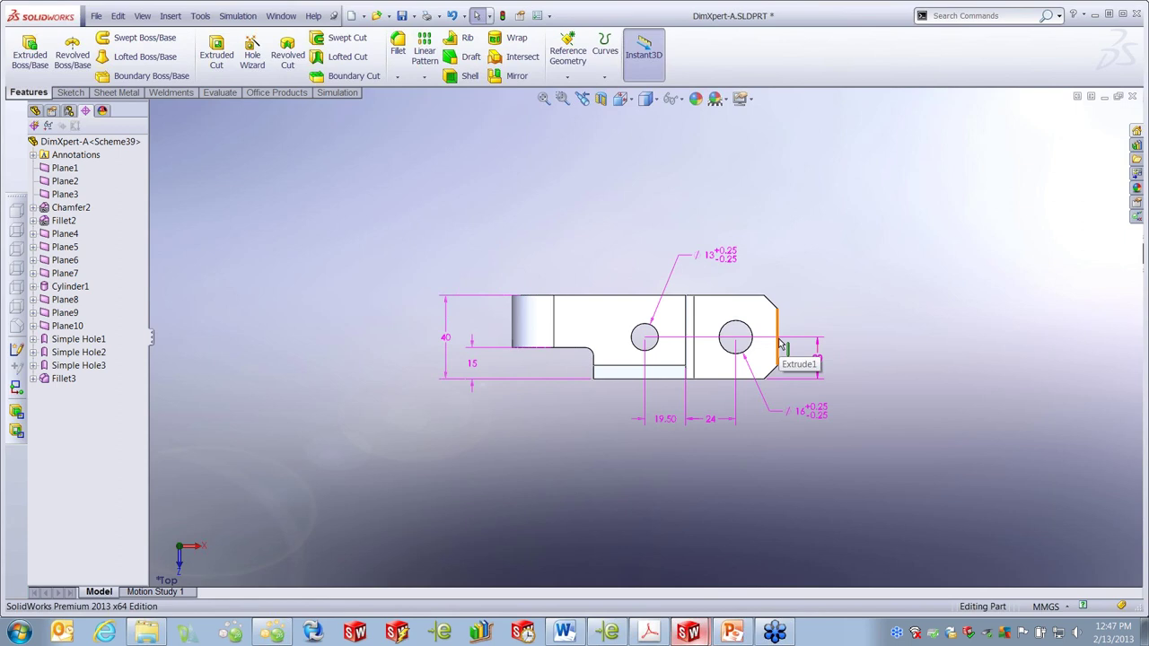
- Colour the DimXpert-A part by DimXpert tolerance status and orbit it to an isometric view
click(220, 94)
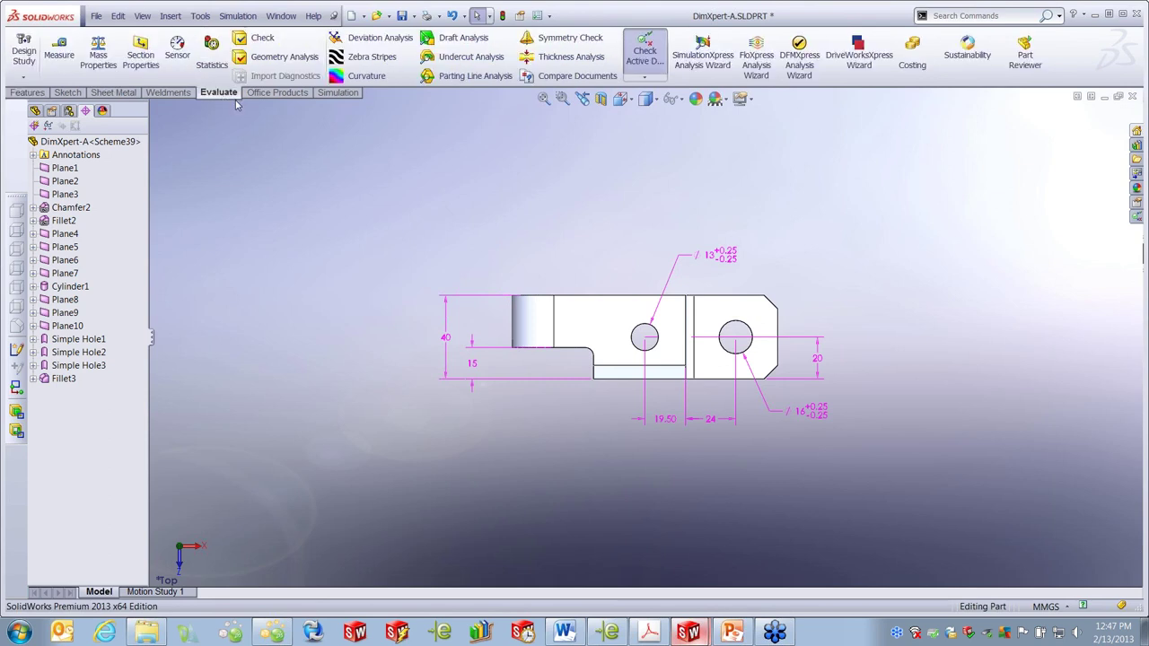
click(281, 97)
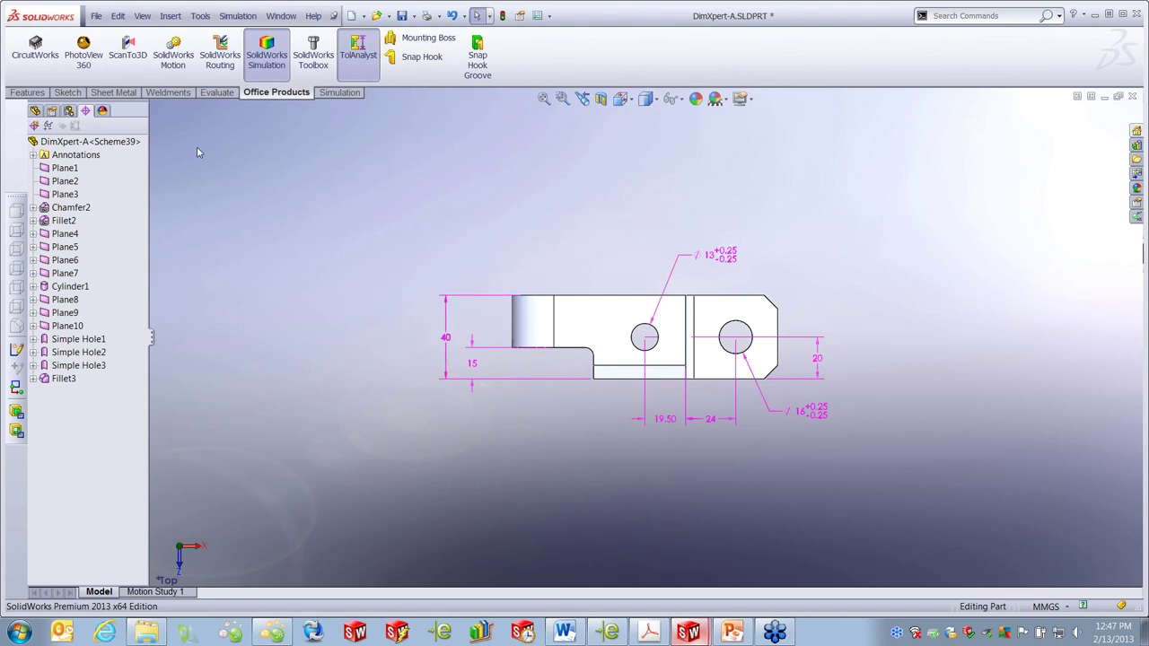
click(49, 126)
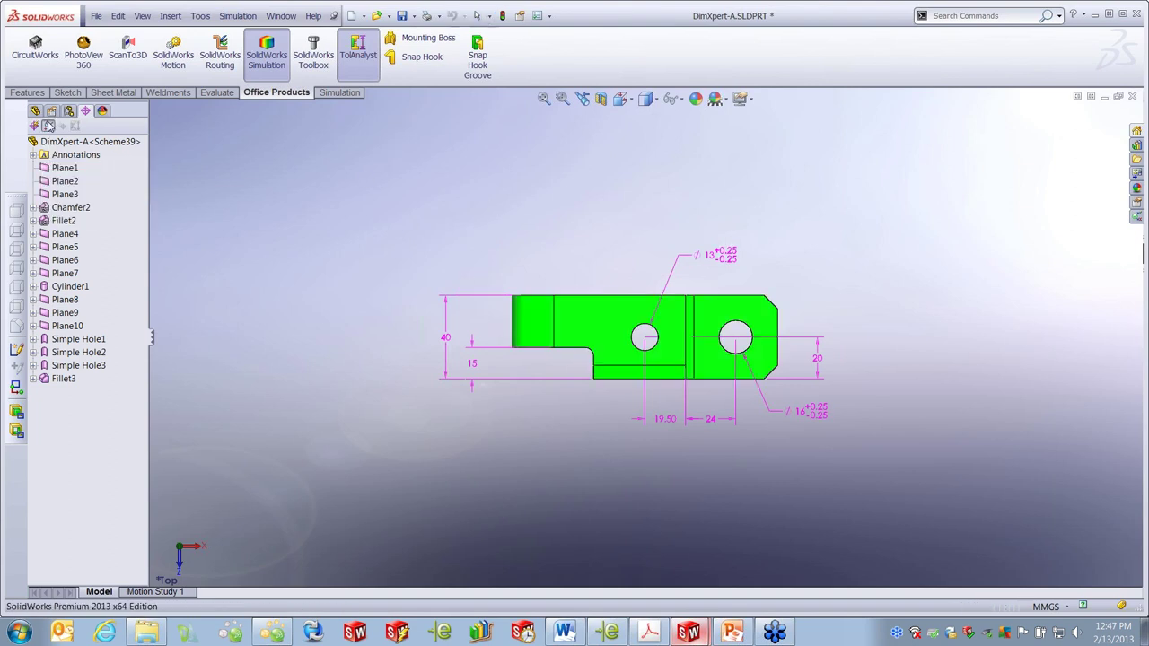
mouse_move(571, 395)
middle_down()
mouse_move(631, 225)
mouse_move(561, 162)
mouse_move(651, 265)
middle_up()
click(727, 271)
click(875, 307)
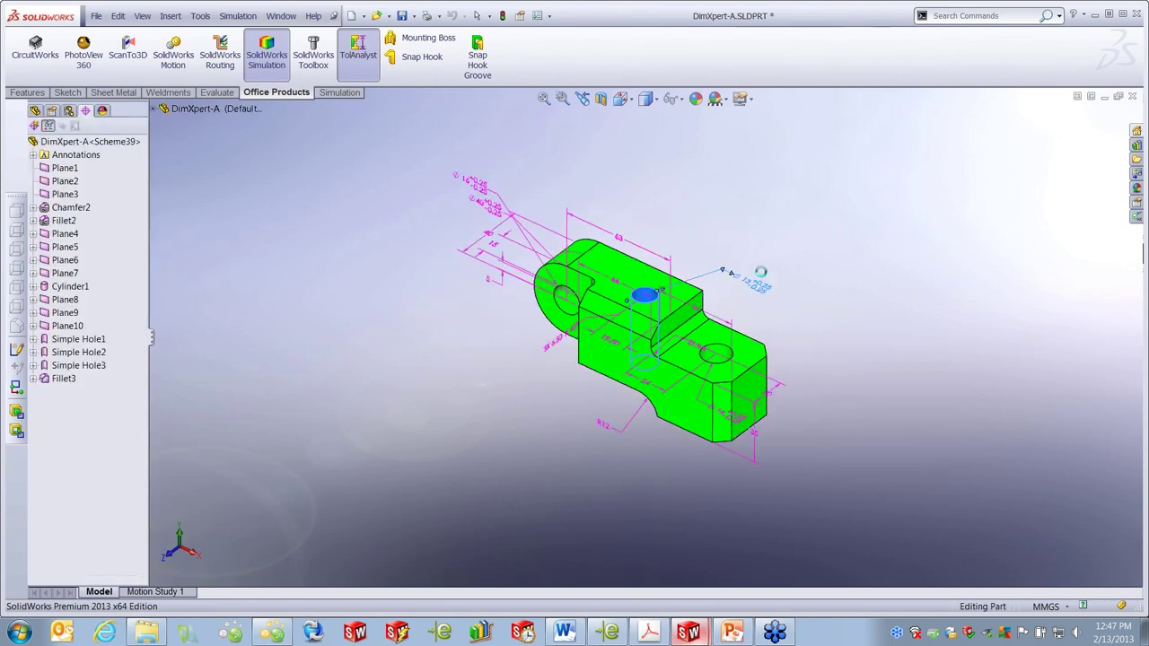
- Reapply the tolerance status colouring, then close the part with Don't Save
click(50, 126)
middle_drag(531, 364, 517, 389)
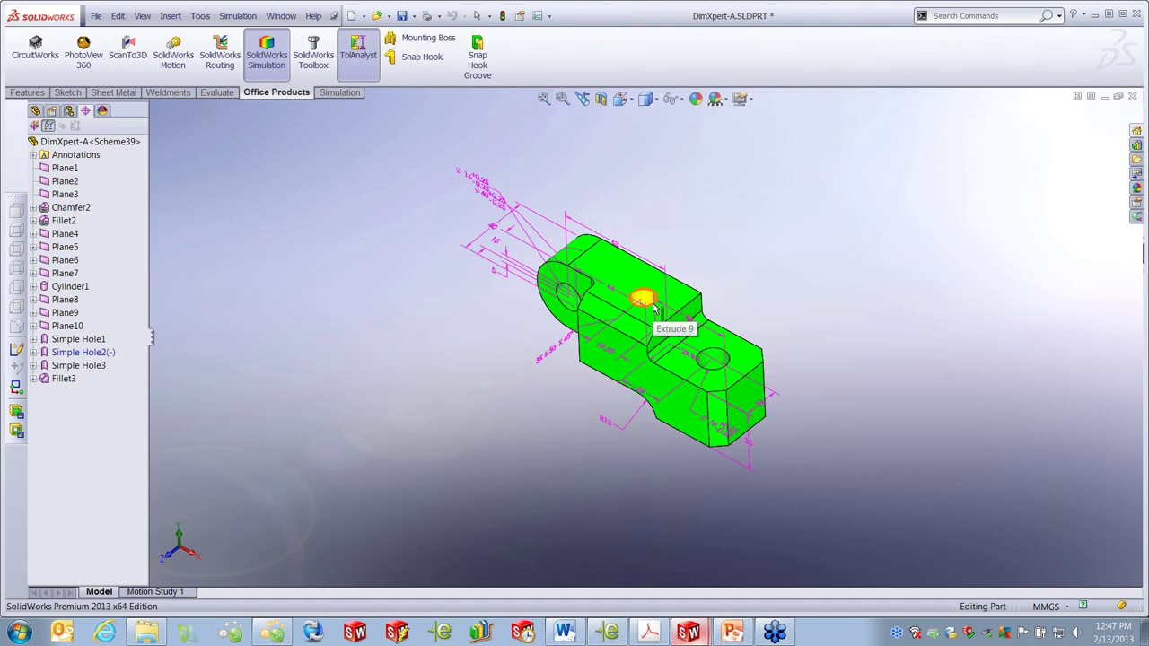
click(1132, 98)
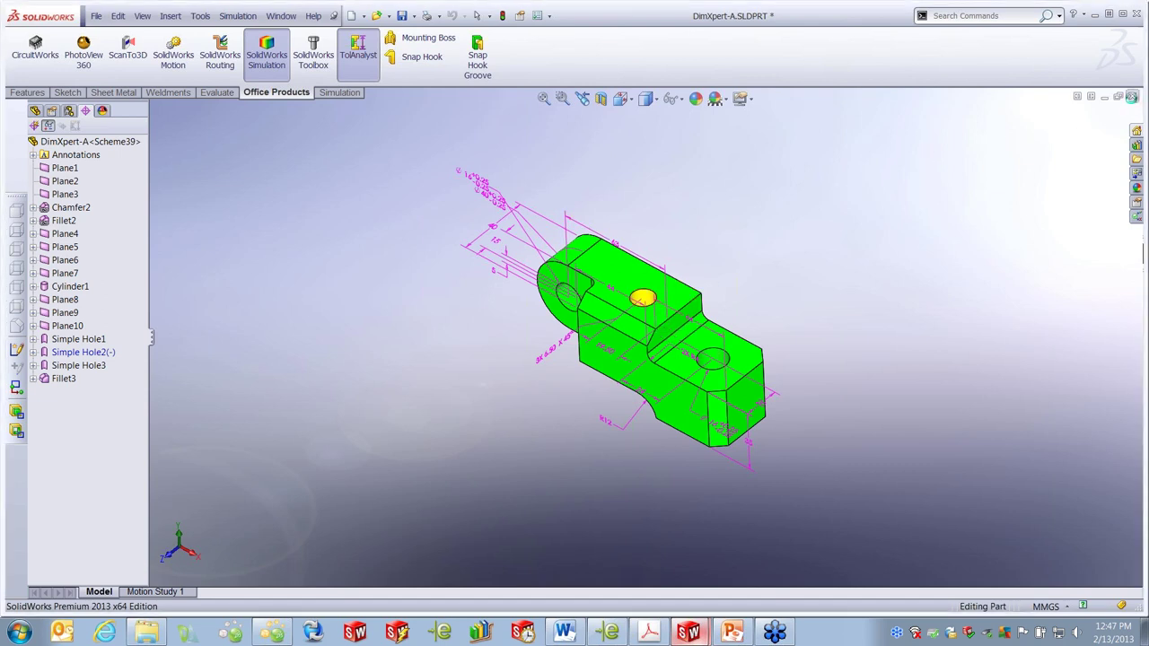
click(672, 339)
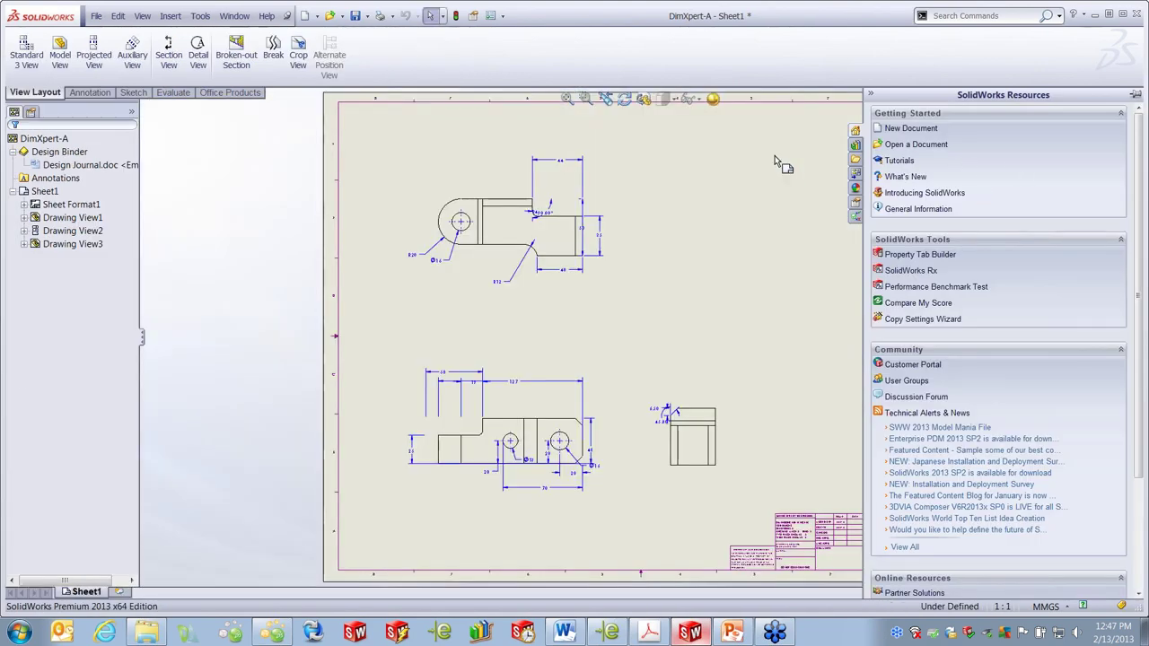
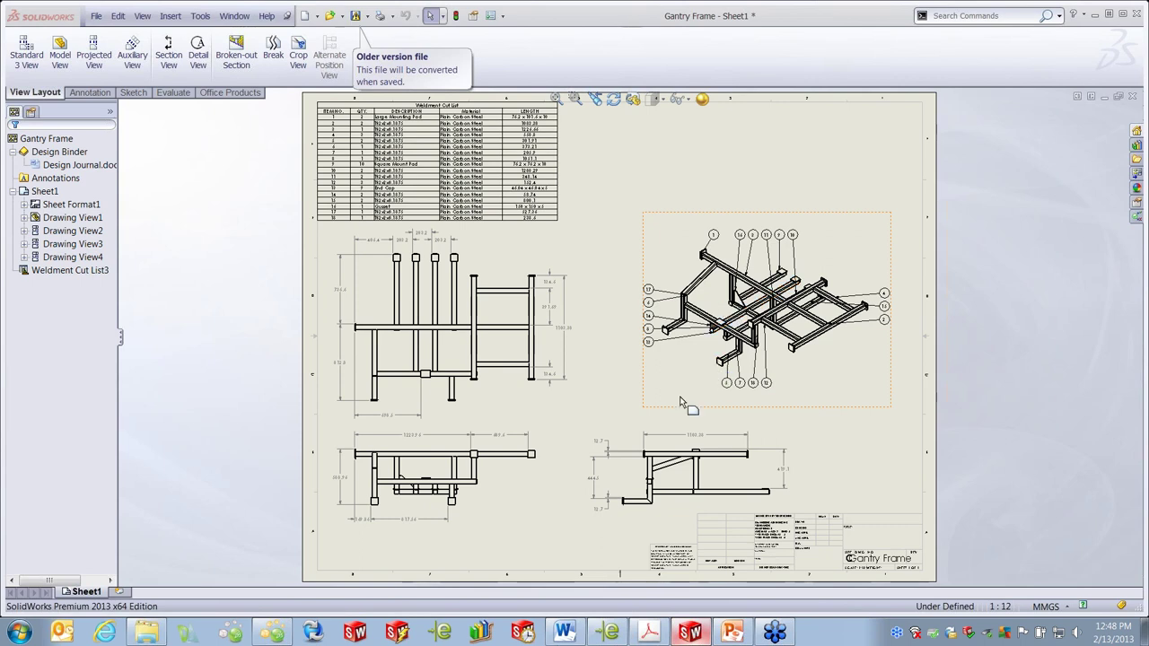
- Open the Gantry Frame part from the isometric view and show the front beam's dimensions
click(473, 111)
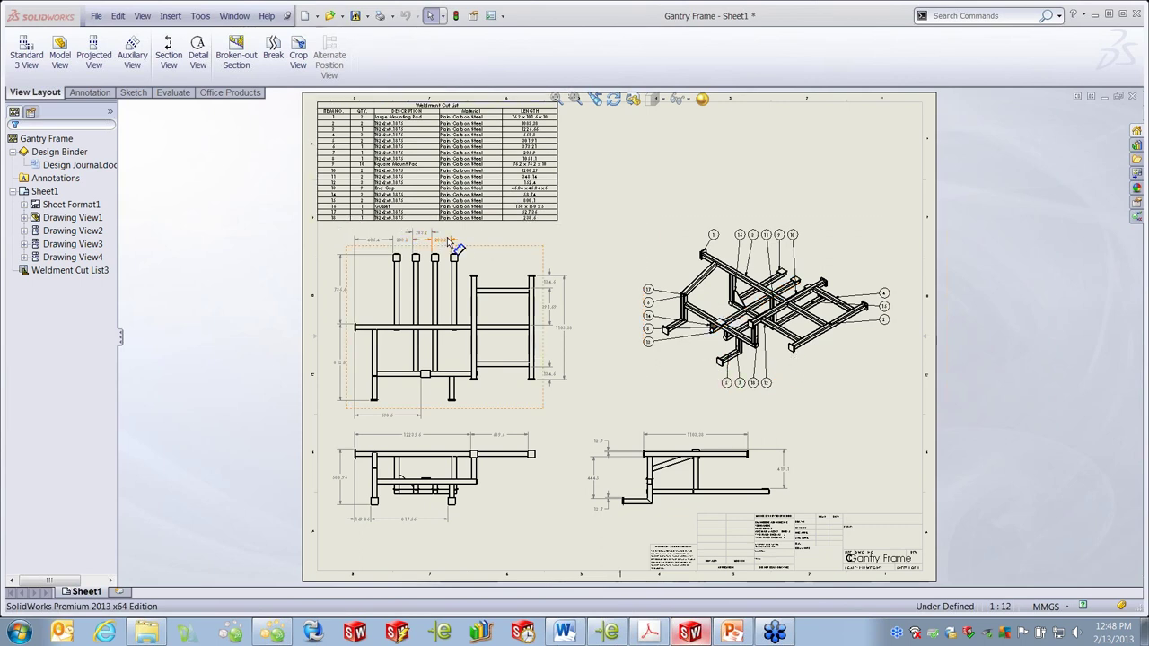
scroll(565, 181, down, 2)
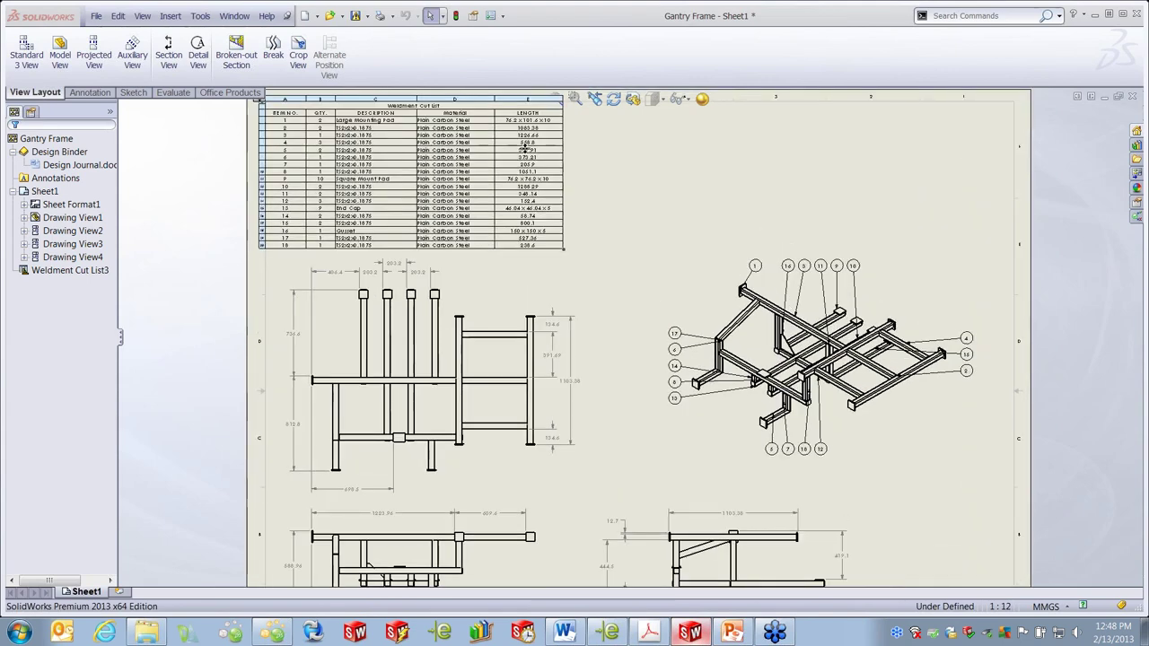
right_click(734, 418)
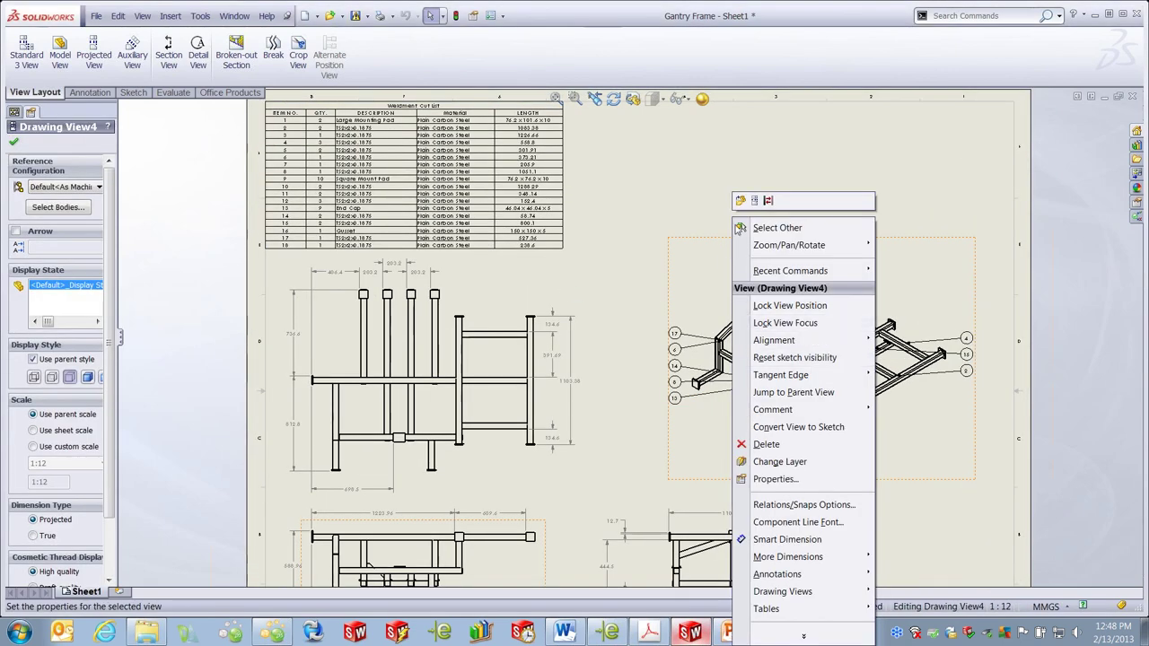
click(742, 201)
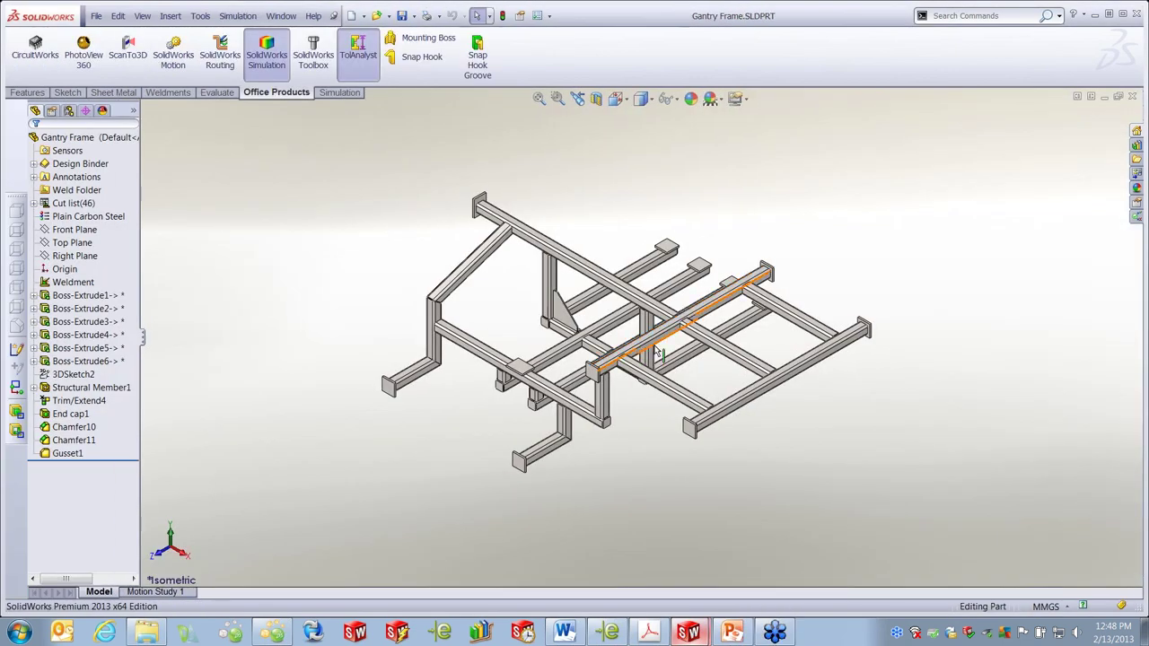
scroll(736, 339, down, 1)
click(805, 377)
double_click(807, 378)
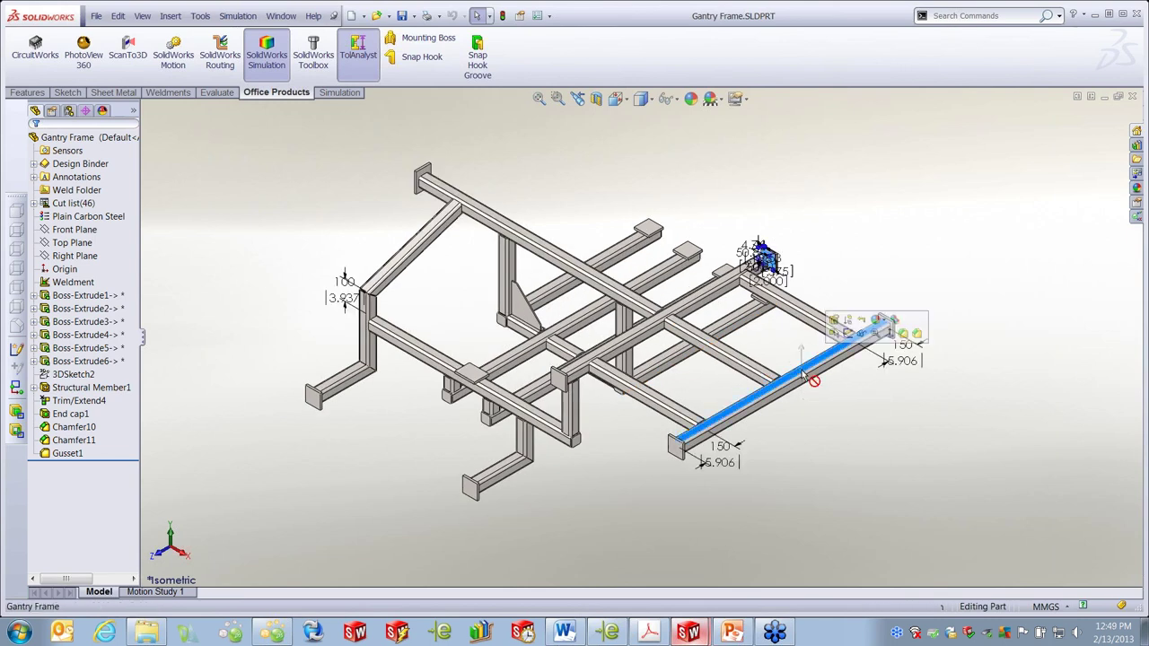
- Change both 150 end offset dimensions to 300 and rebuild the frame
click(910, 355)
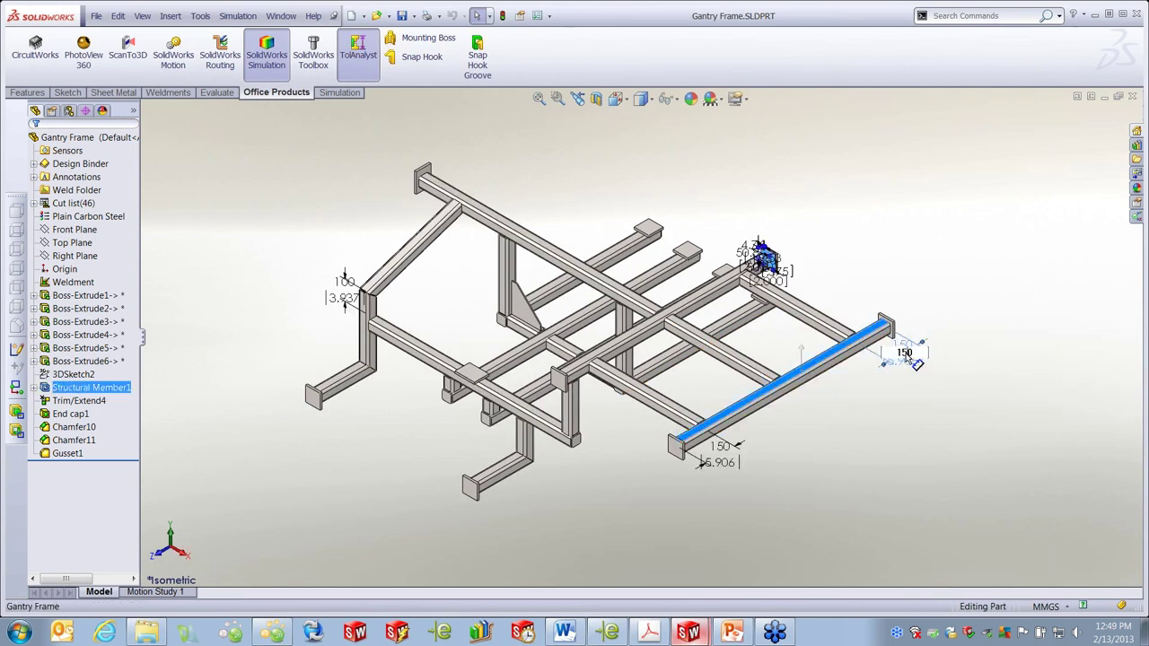
click(904, 353)
text(30)
key(Return)
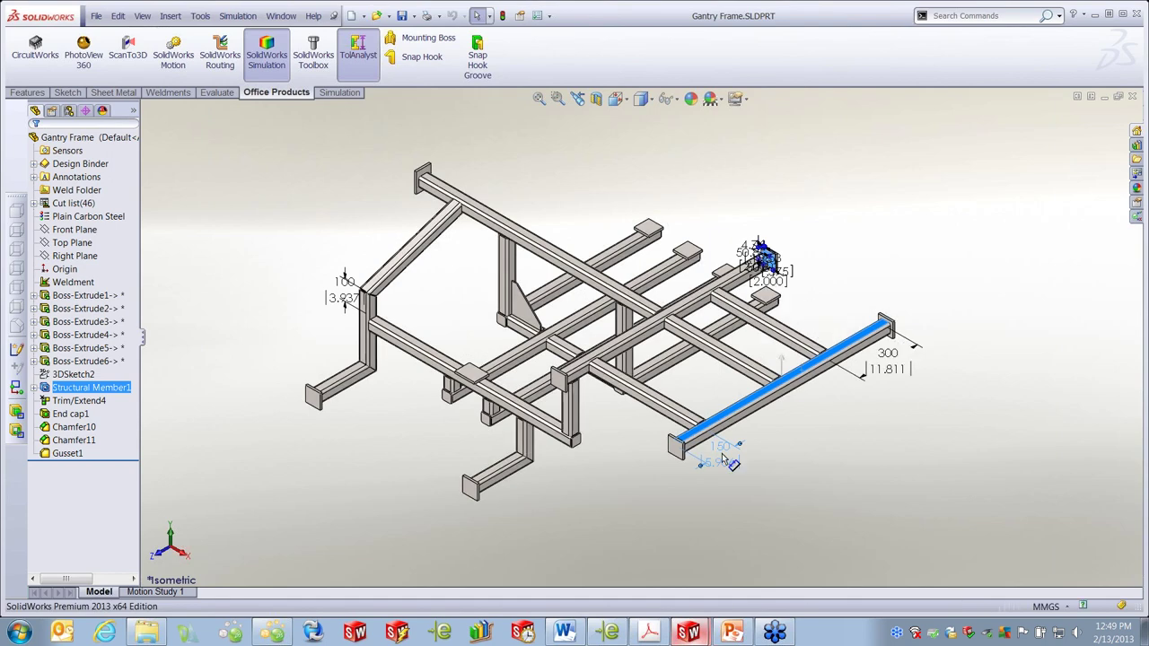
double_click(722, 454)
text(300)
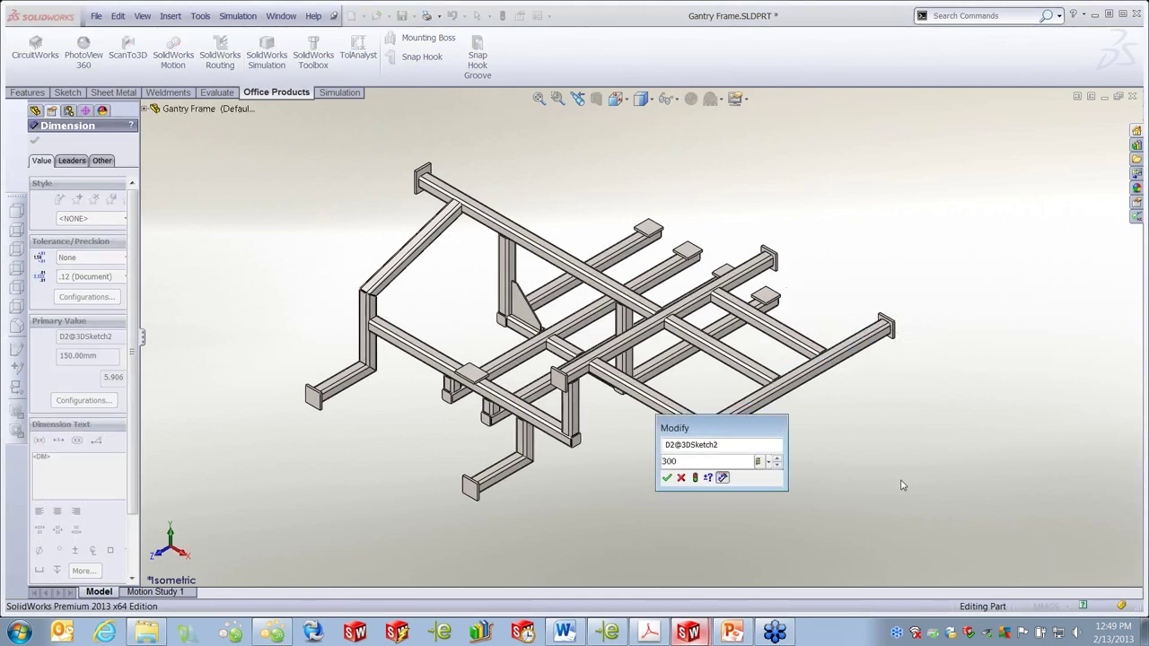
click(696, 481)
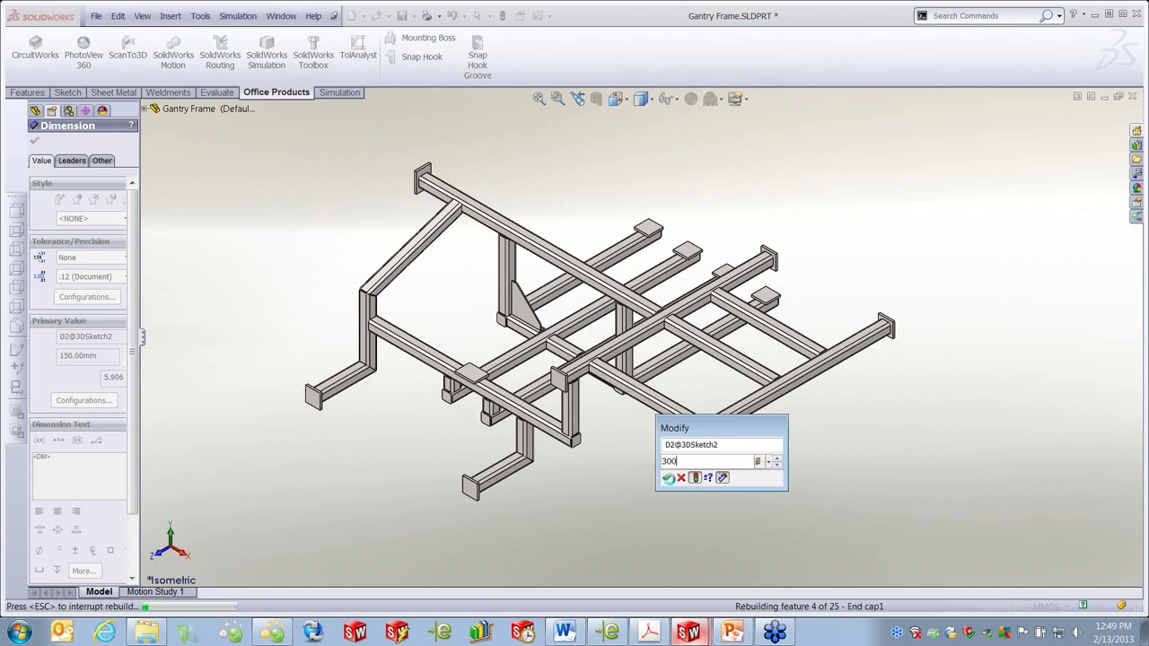
click(667, 479)
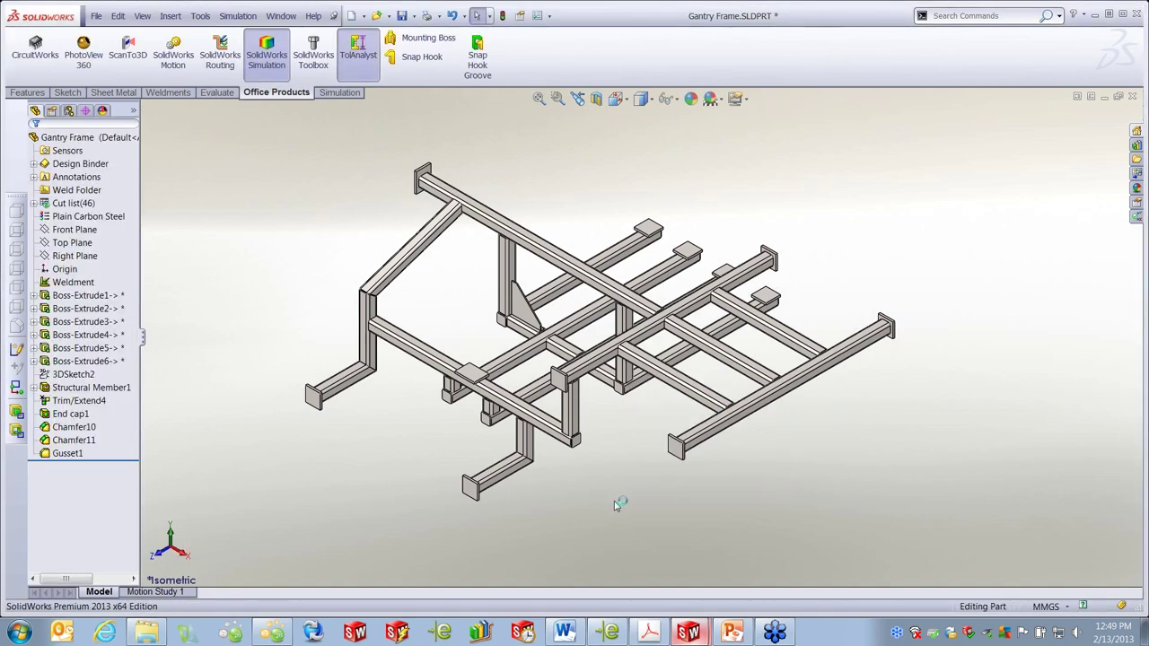
- Start a sketch on a beam's top face and view the frame from the top
middle_drag(629, 490, 757, 385)
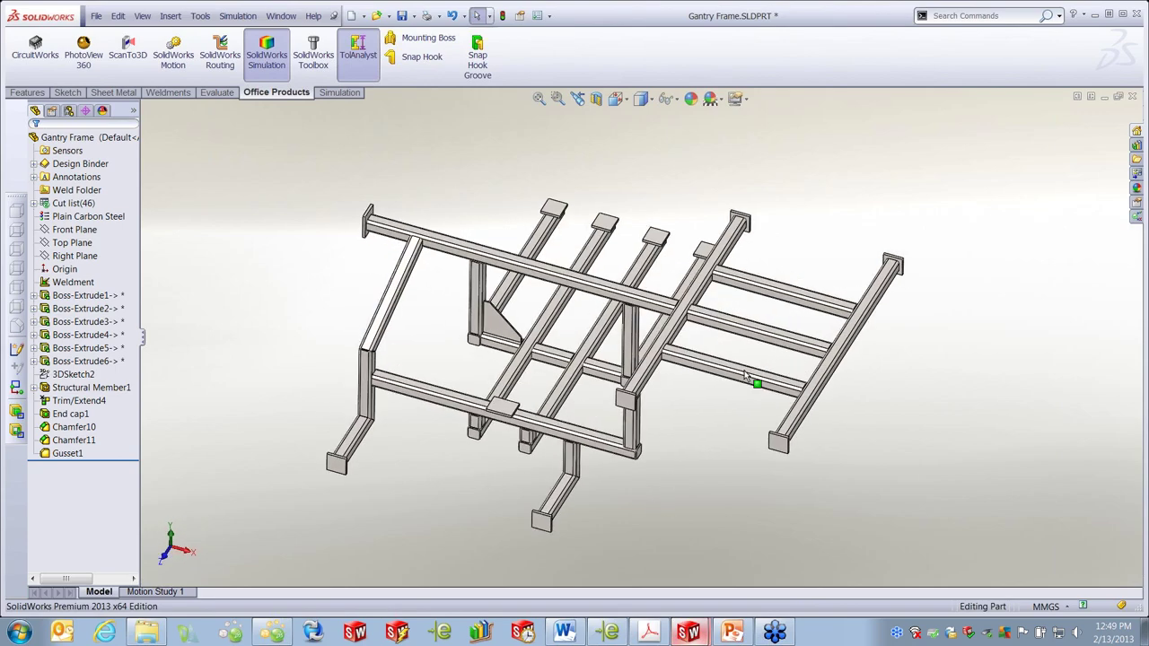
scroll(757, 383, down, 3)
scroll(757, 384, down, 2)
click(757, 379)
click(798, 340)
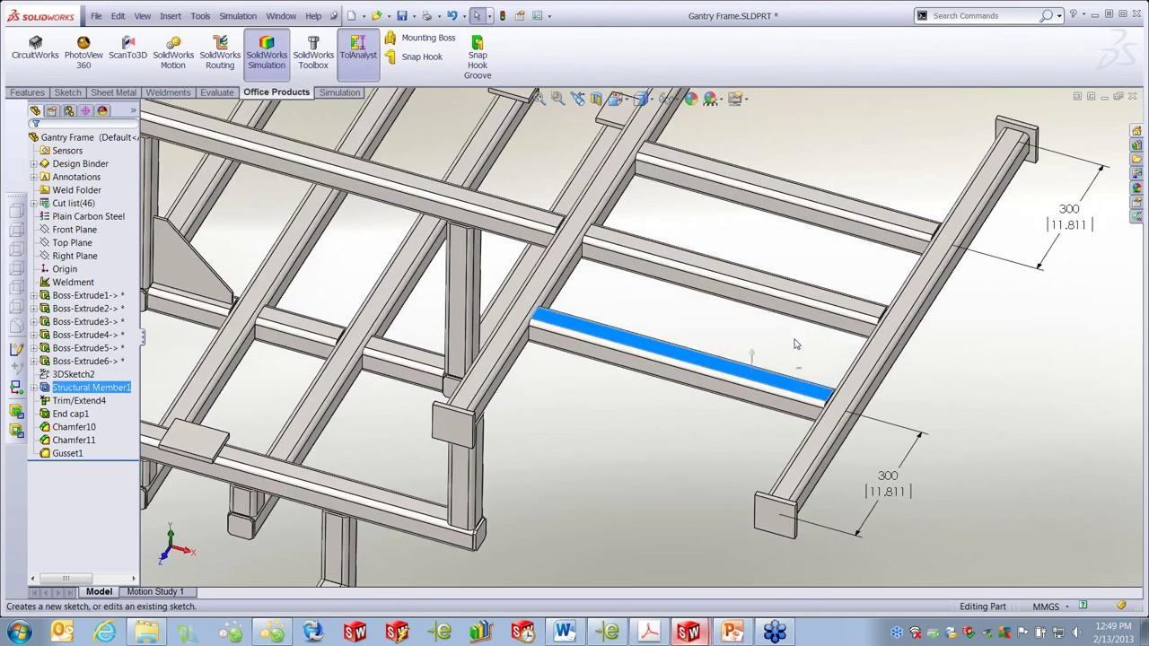
key(space)
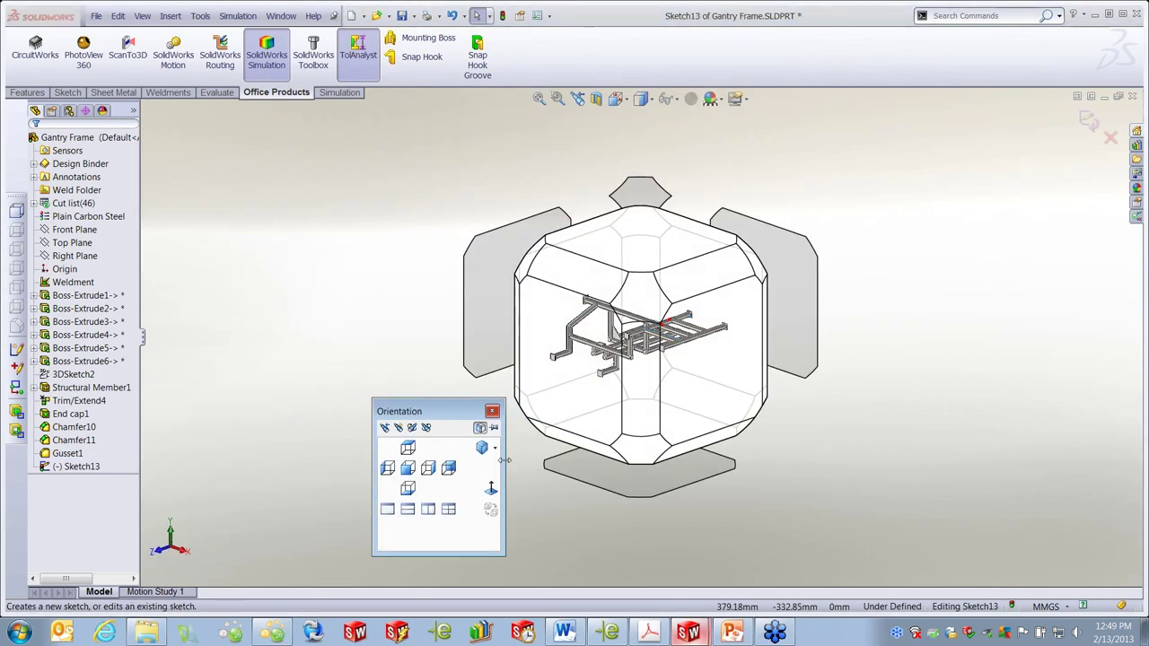
click(407, 447)
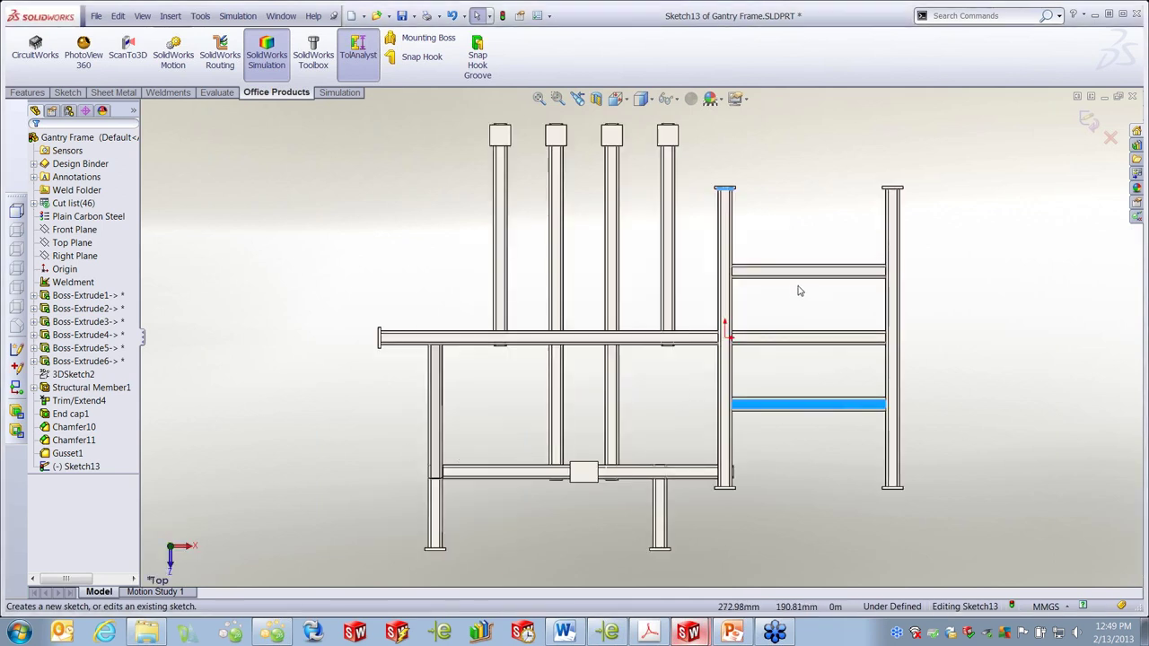
- Draw a two-segment line across the three crossbars, exit the sketch and return to isometric view
click(69, 92)
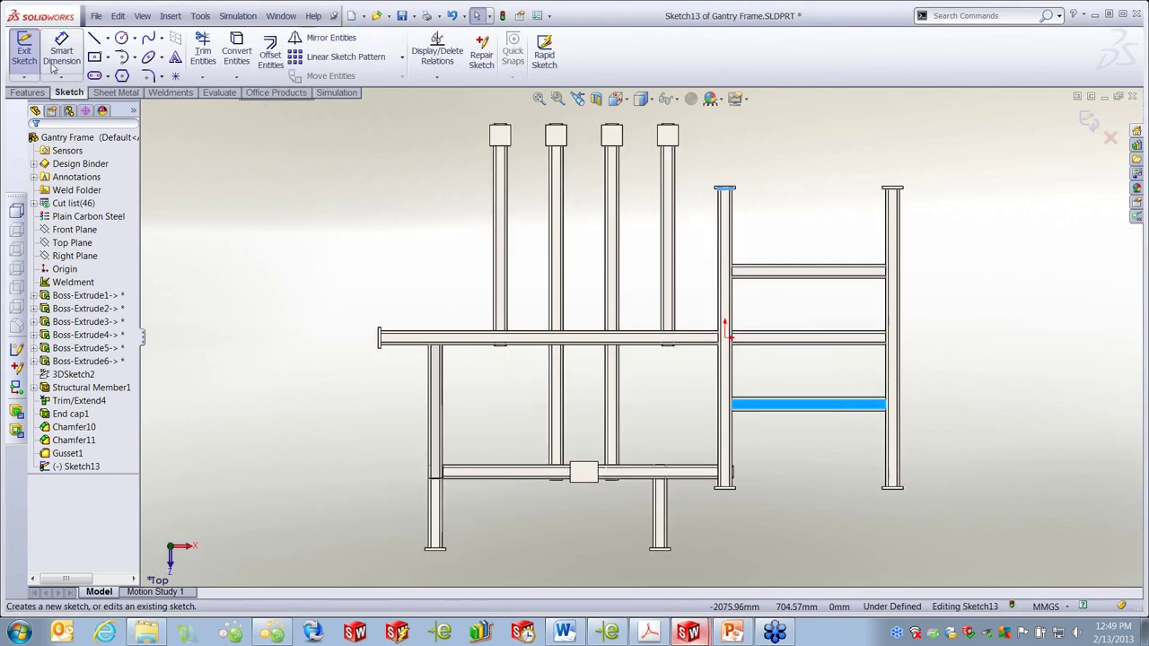
click(93, 39)
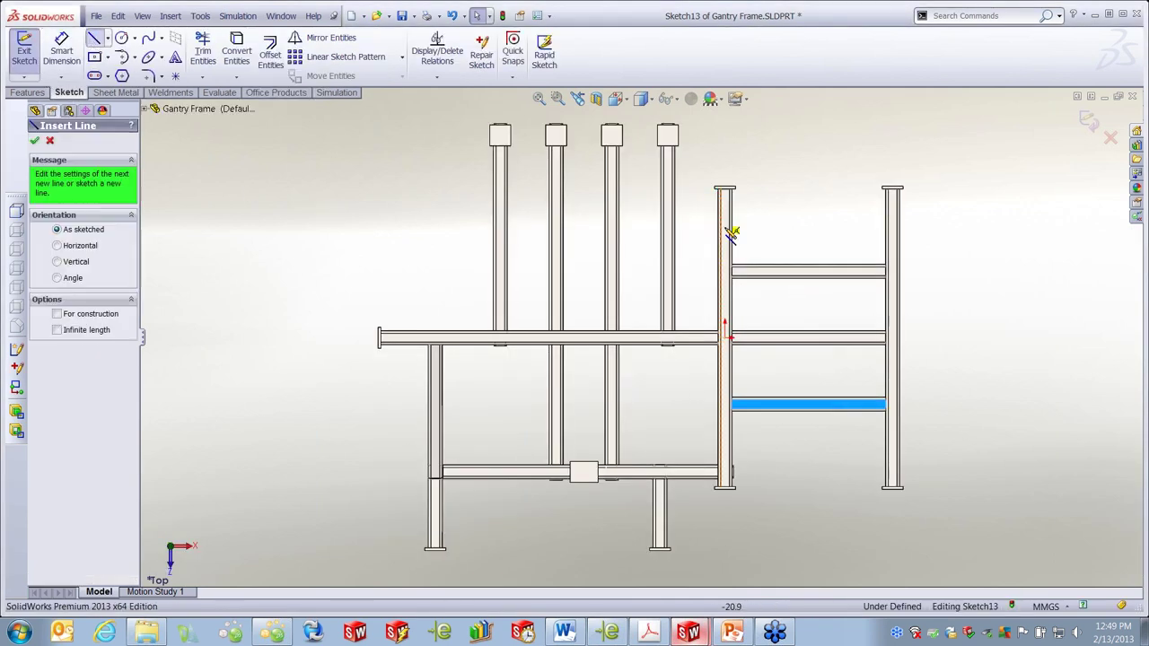
click(808, 278)
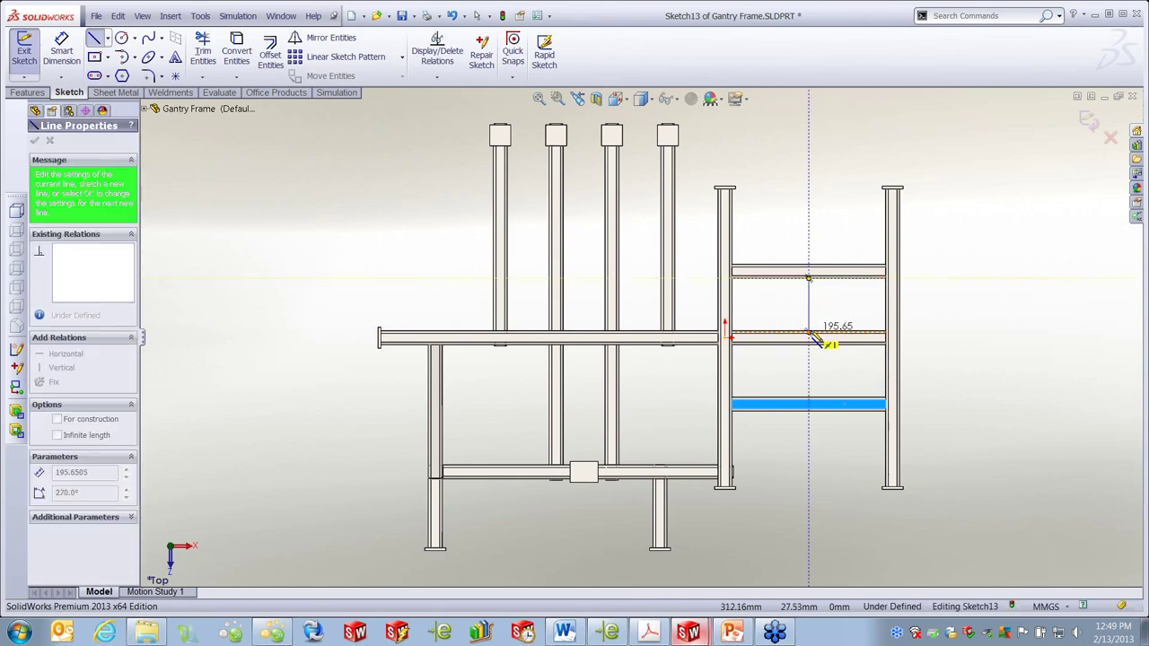
click(809, 334)
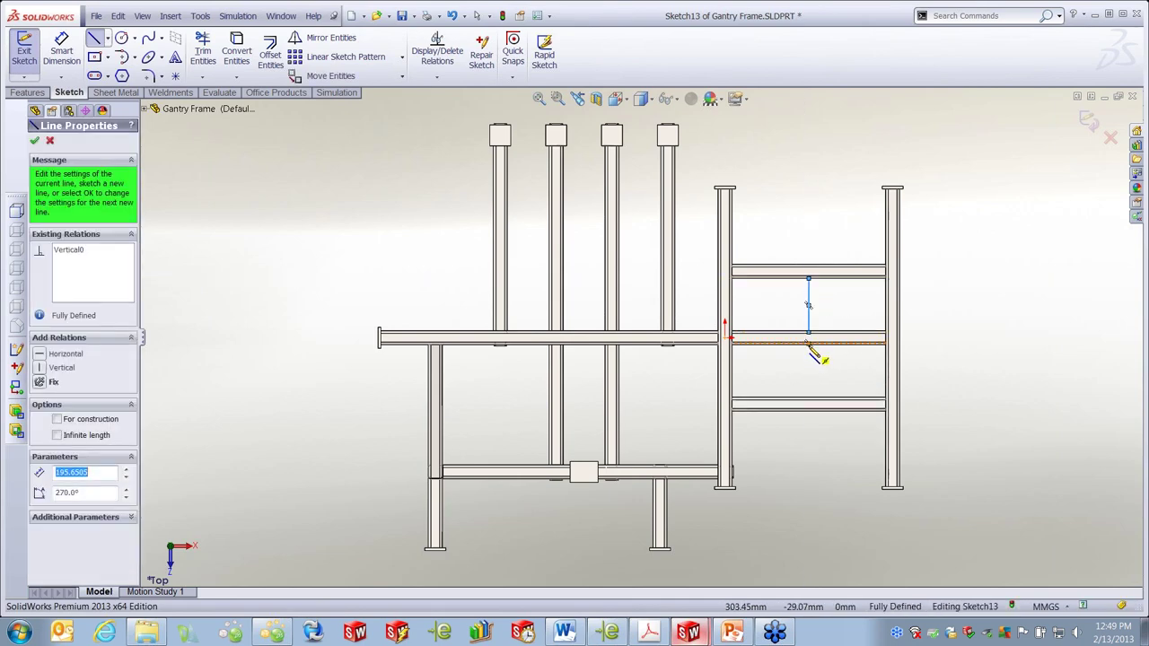
click(809, 400)
click(1088, 121)
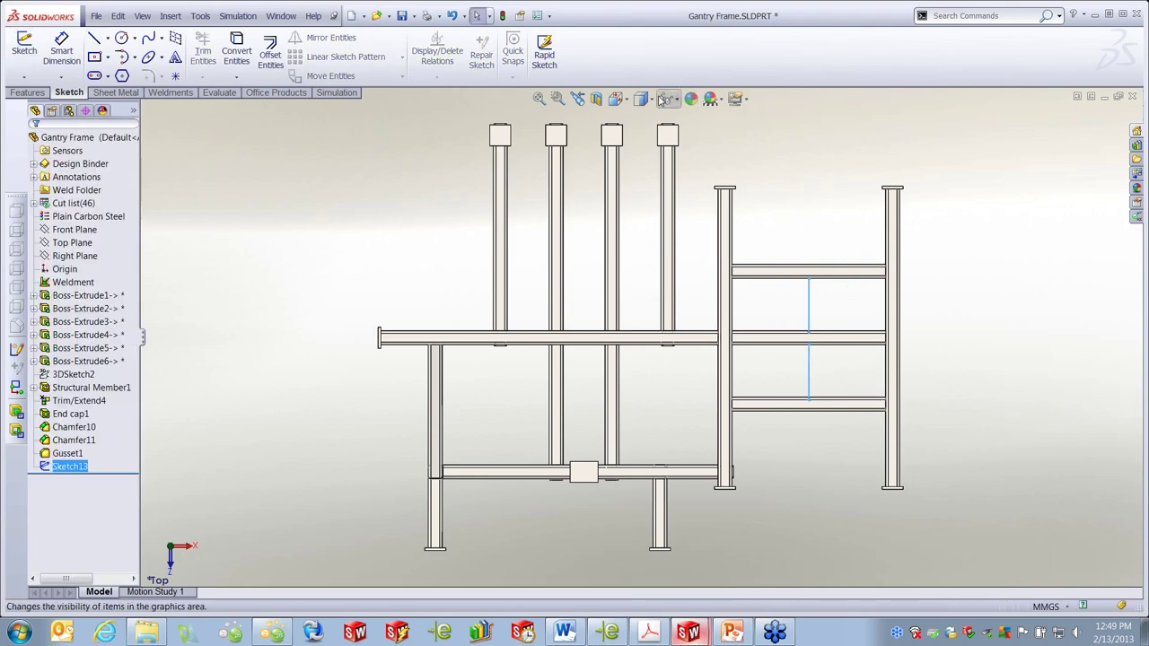
click(679, 101)
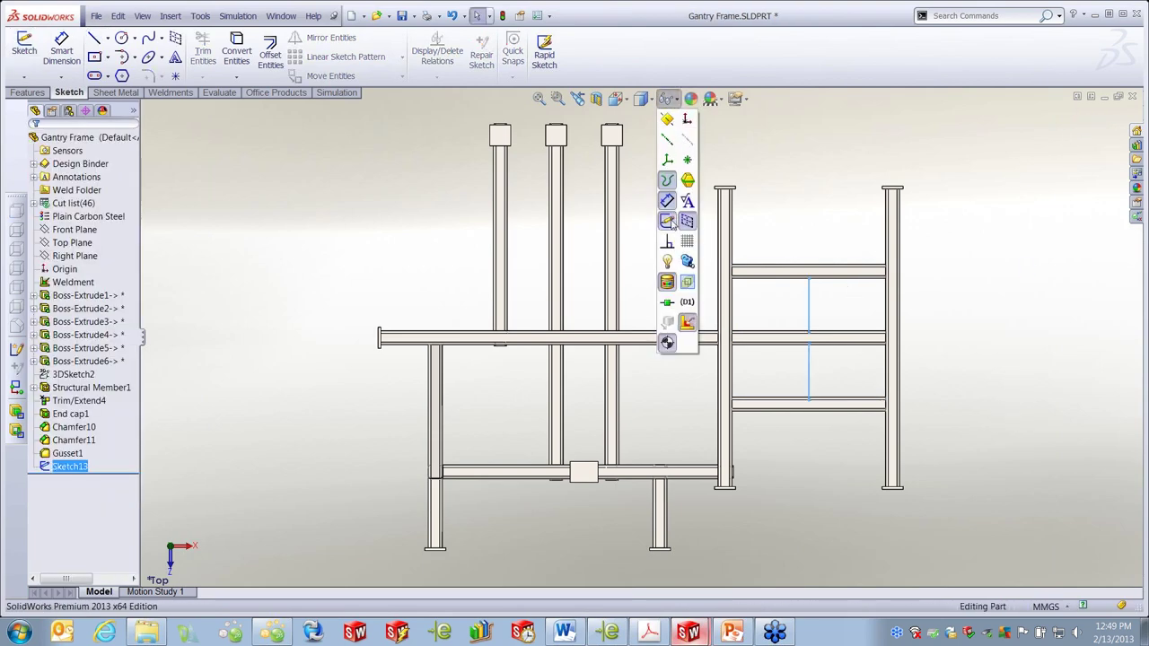
click(817, 489)
key(ctrl+7)
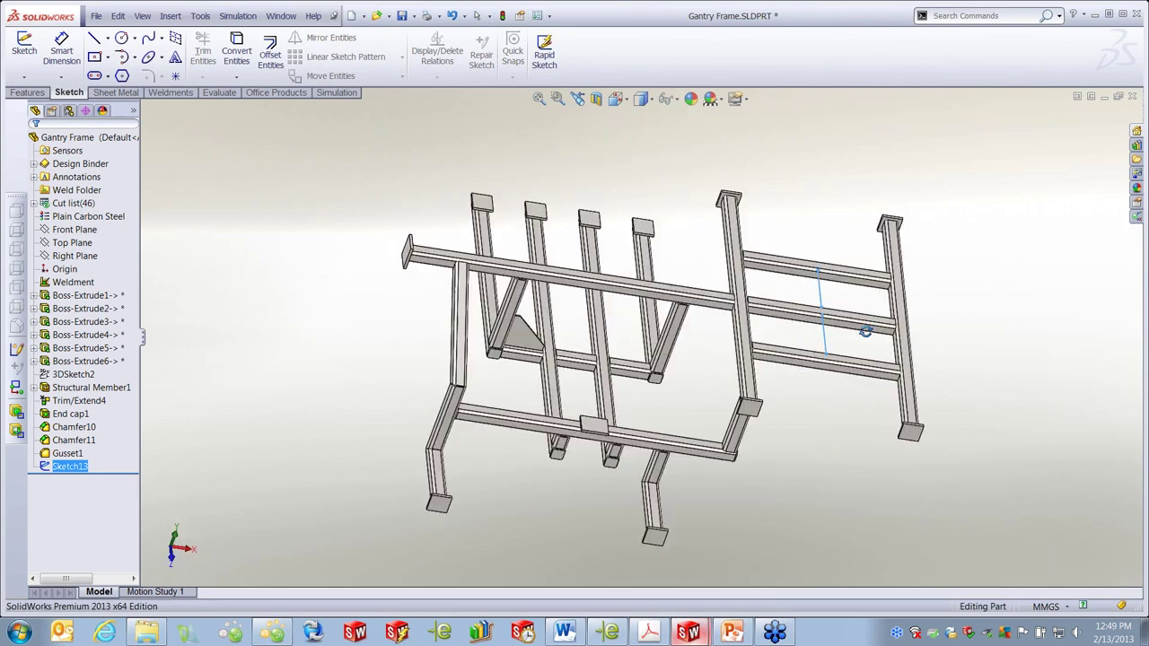
click(186, 95)
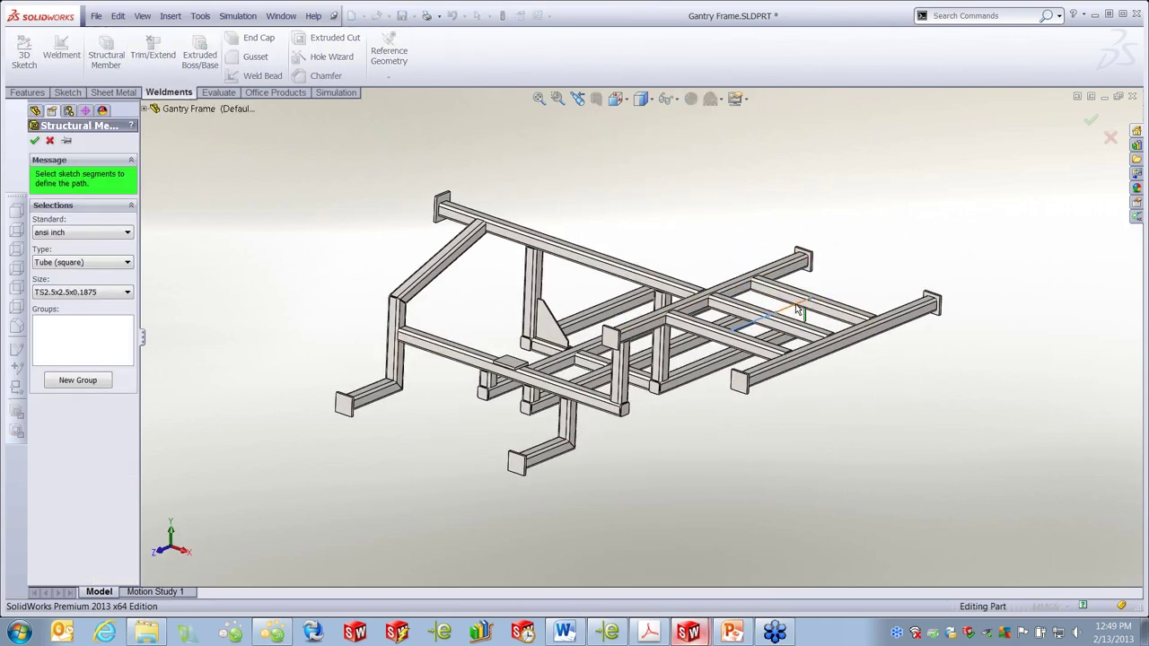
- Add a square tube member along the first sketch line, anchoring the profile at its top-edge midpoint
click(759, 328)
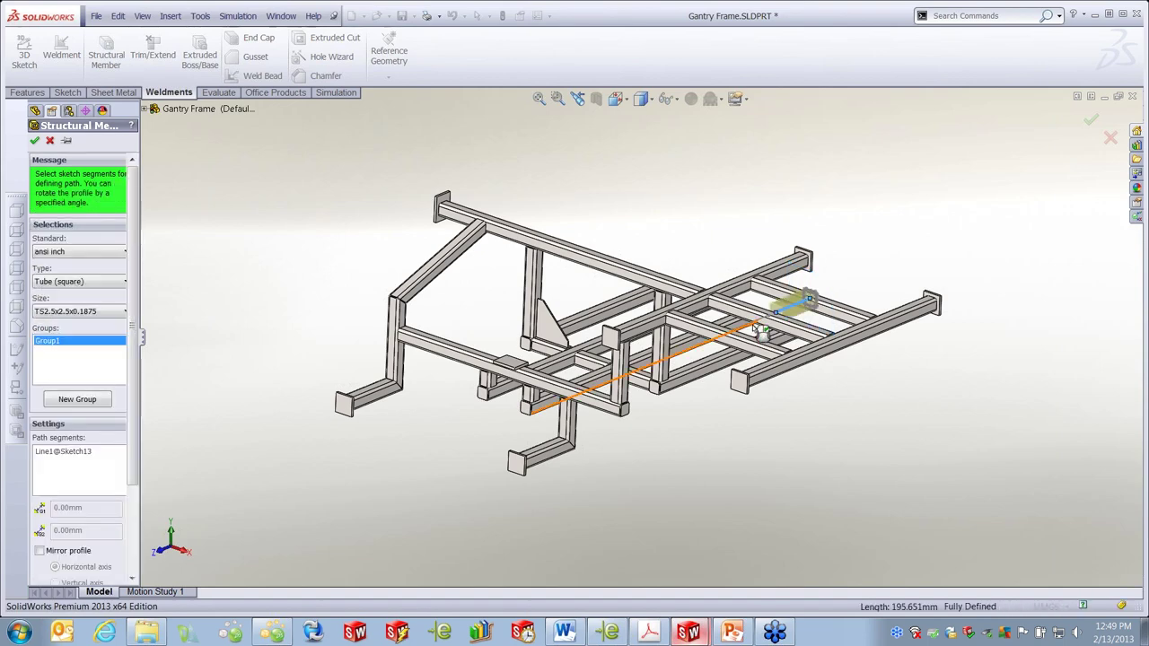
scroll(134, 505, down, 2)
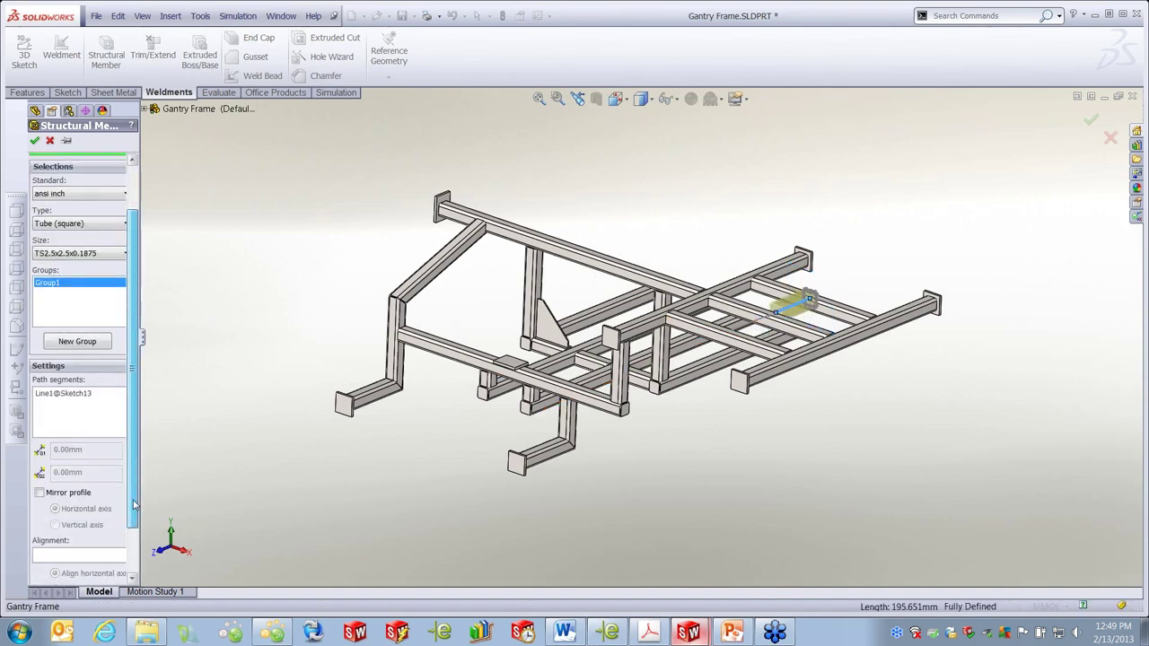
scroll(135, 505, down, 2)
click(82, 572)
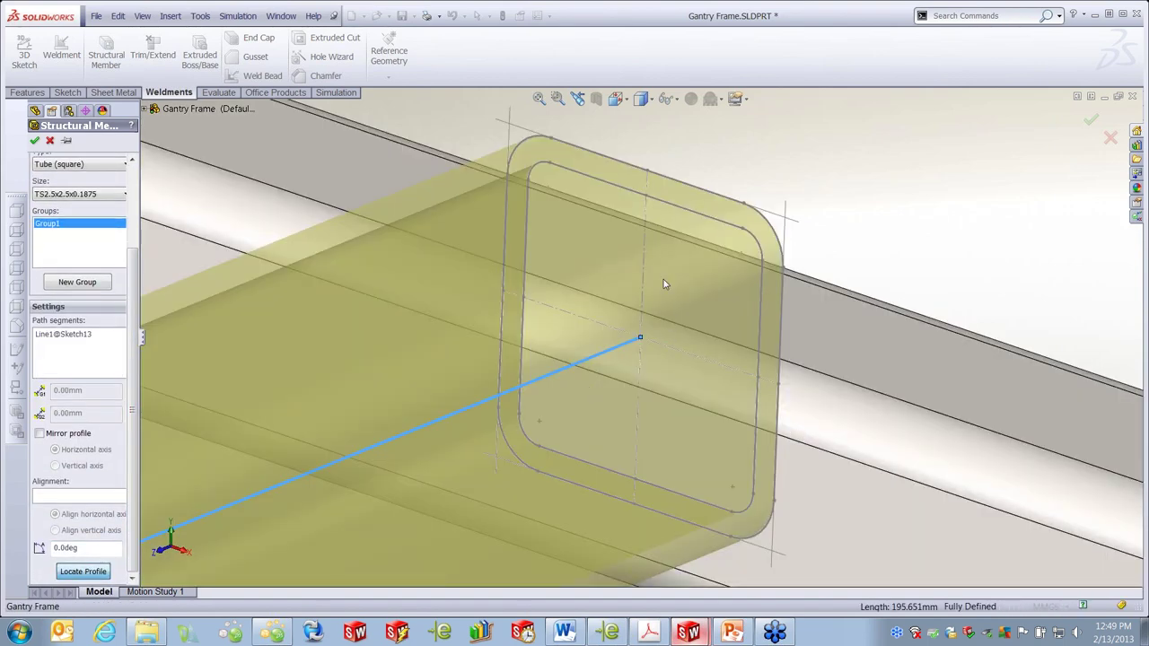
click(647, 171)
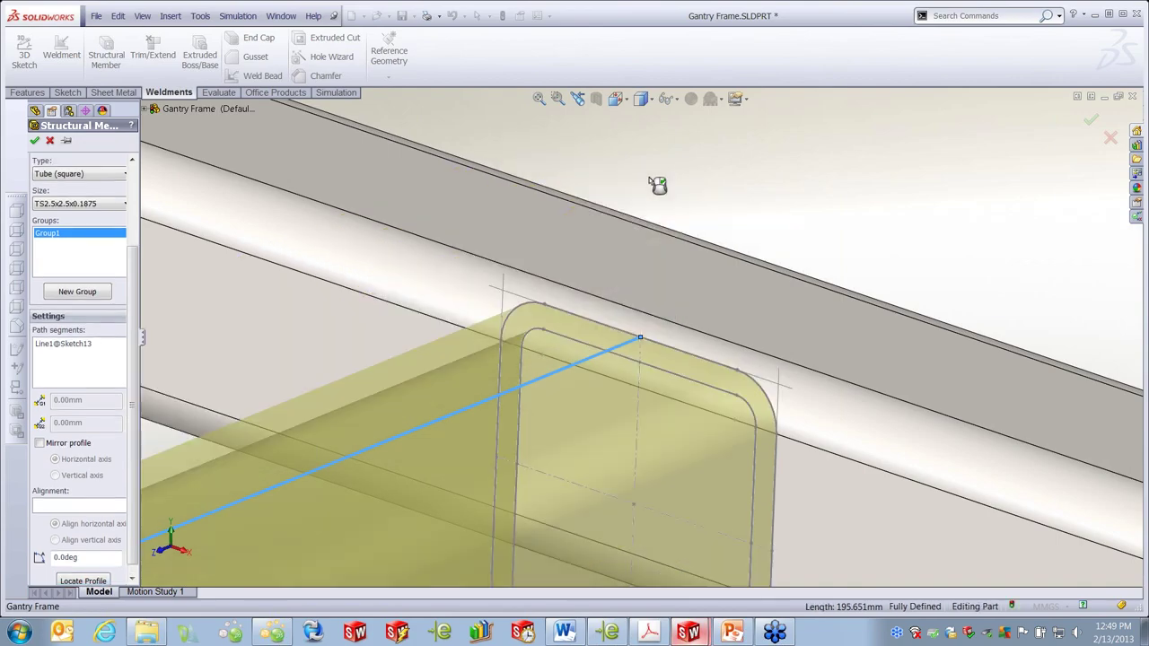
click(35, 141)
middle_drag(842, 314, 713, 334)
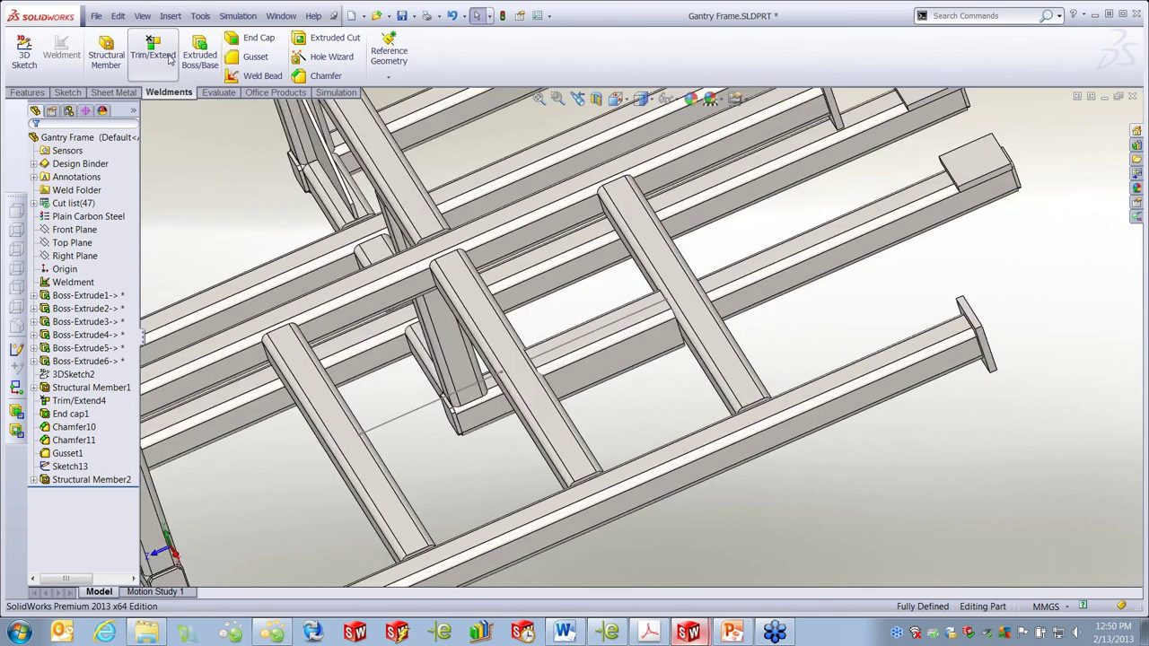
- Add a second TS2.5x2.5x0.1875 tube along Line4@Sketch13, snapping its profile corner to the path
click(106, 52)
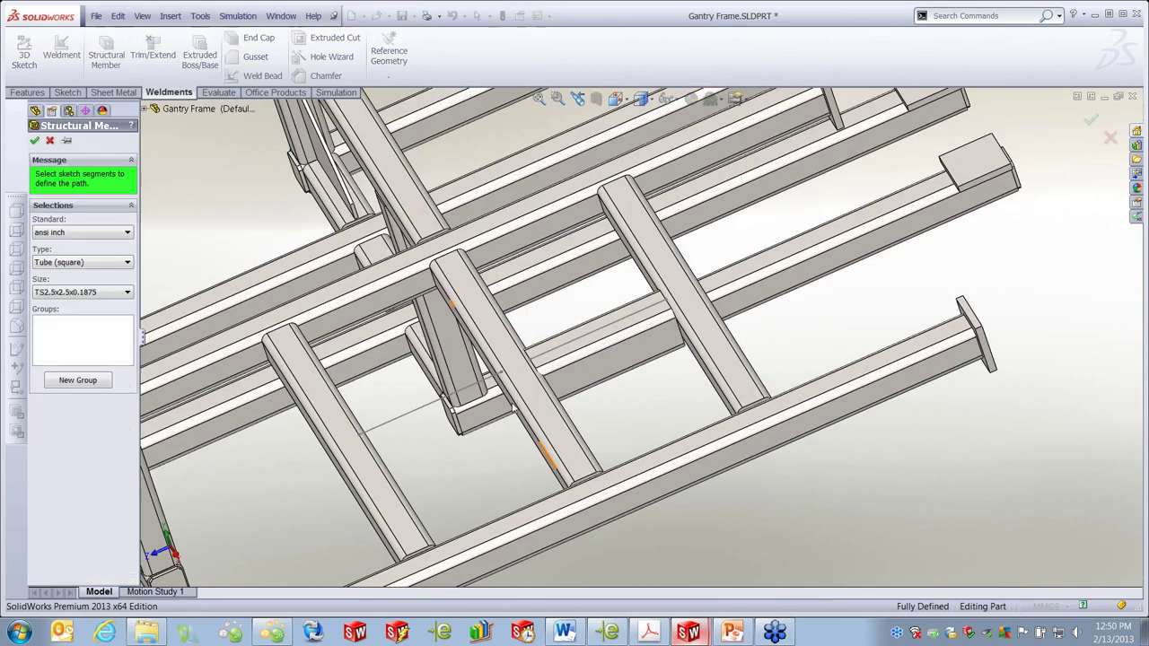
click(440, 404)
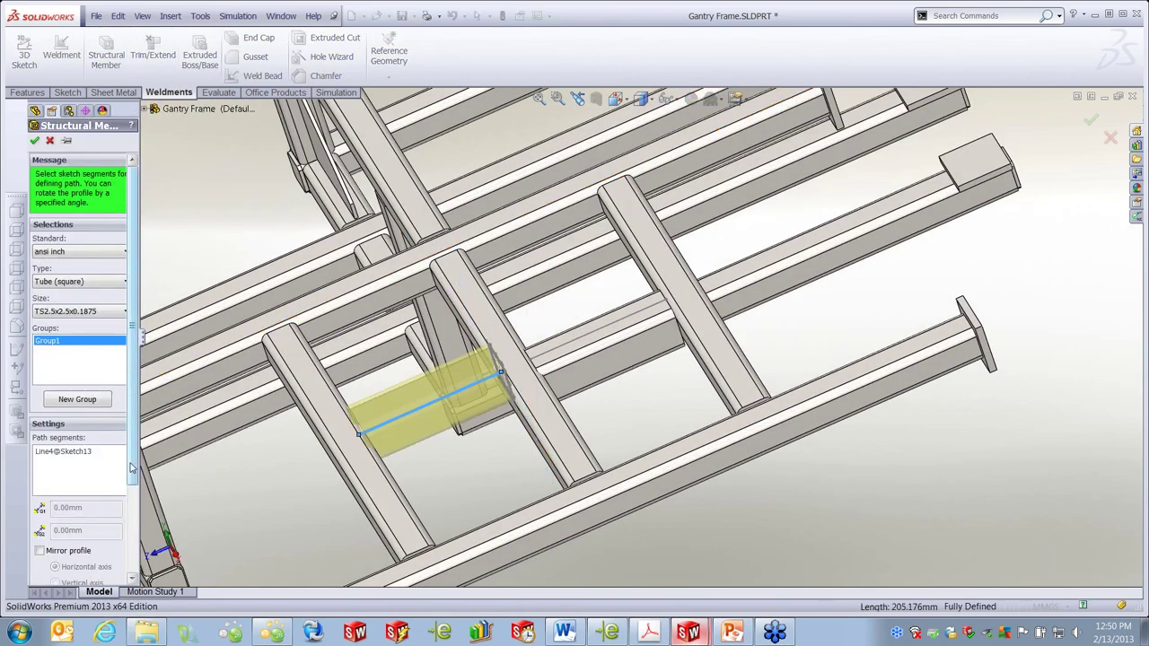
scroll(106, 475, down, 4)
click(90, 572)
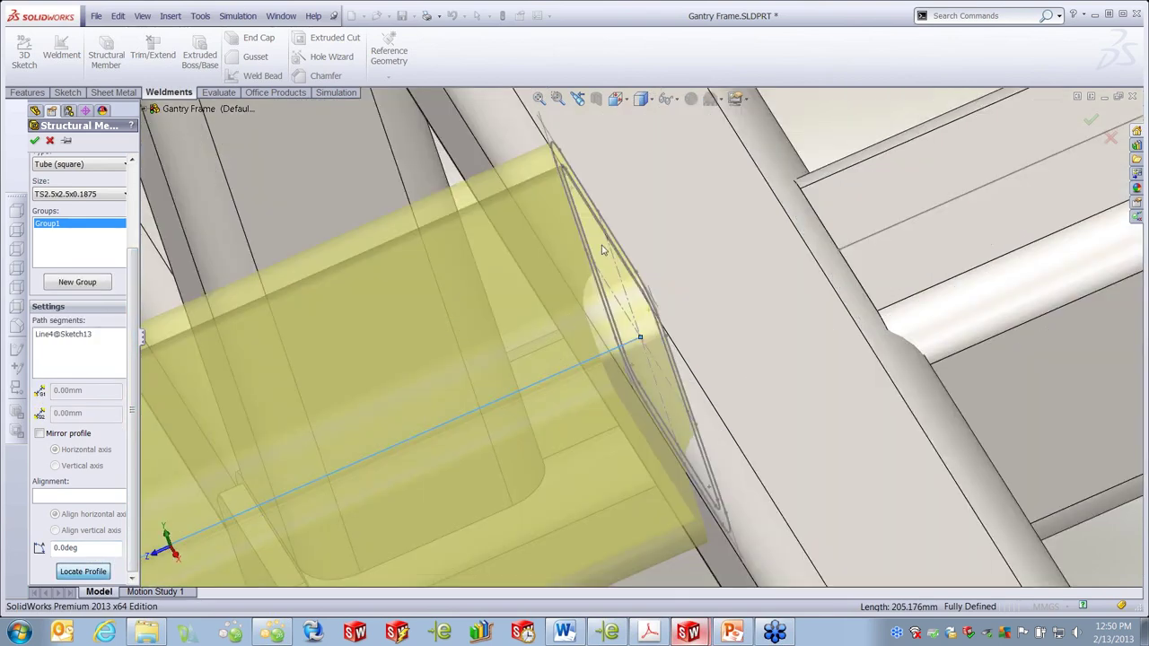
click(597, 213)
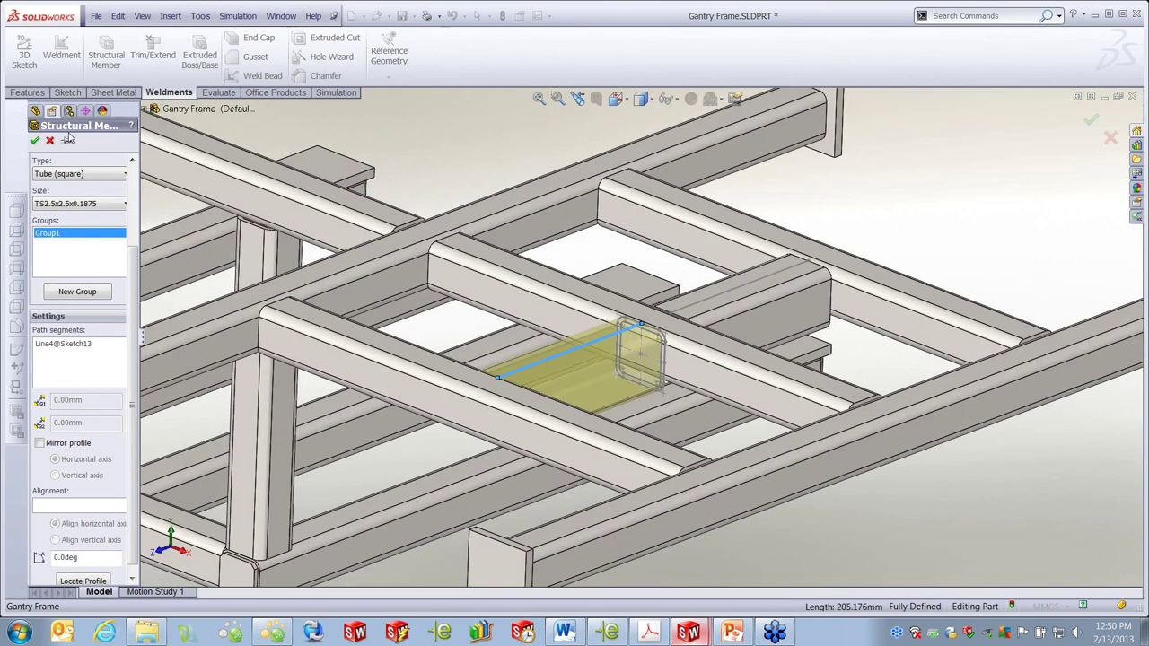
click(34, 140)
- Trim Structural Member2 against the two faces of its neighbouring long members
click(162, 58)
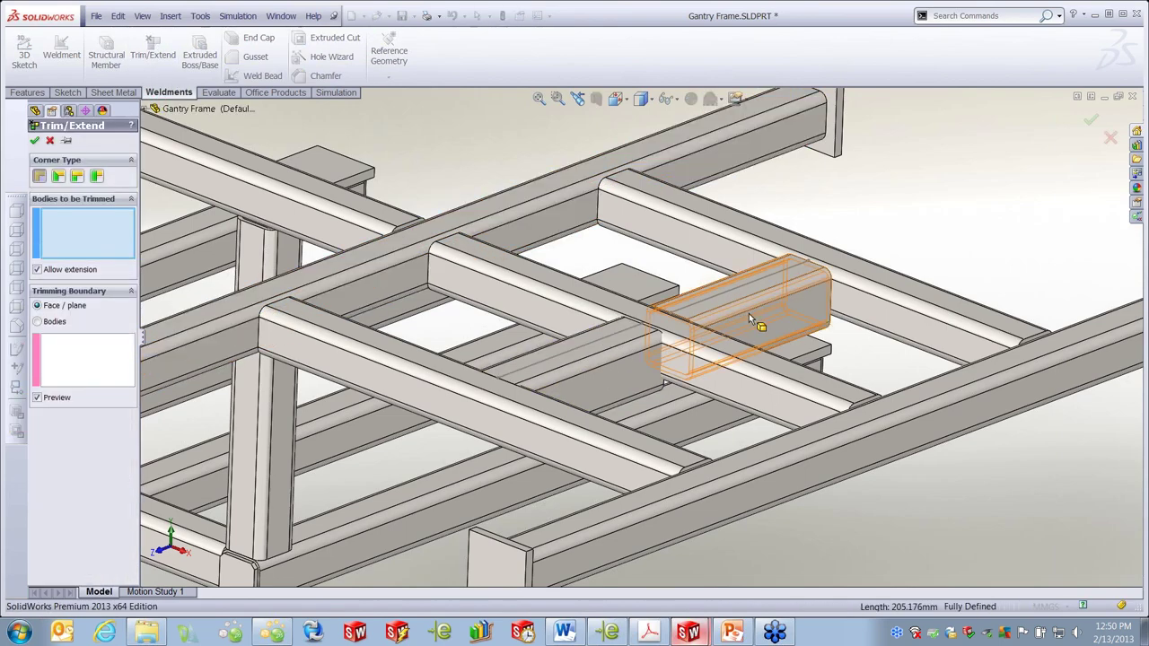
click(748, 313)
click(57, 354)
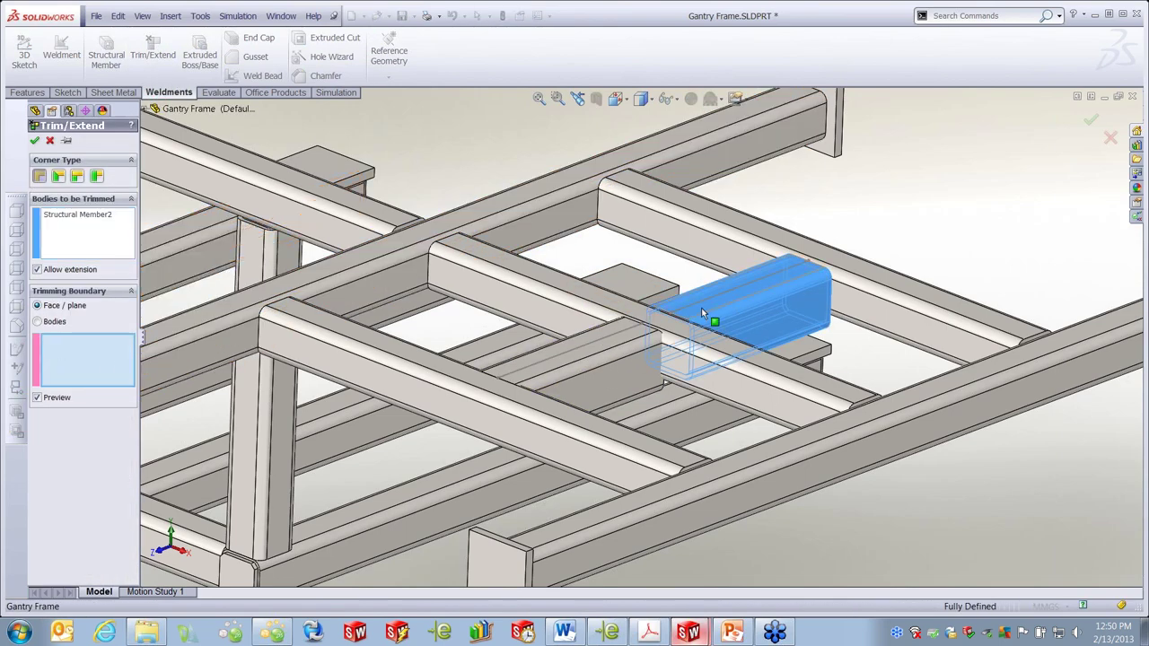
click(902, 320)
middle_drag(817, 368, 849, 351)
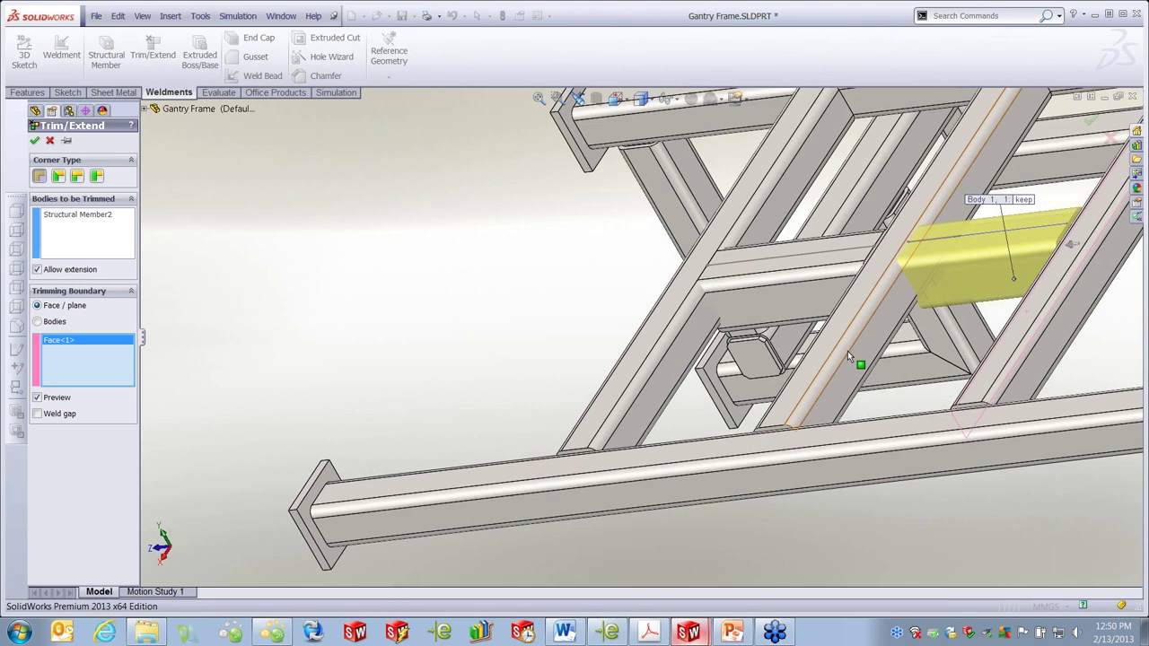
click(853, 353)
click(36, 140)
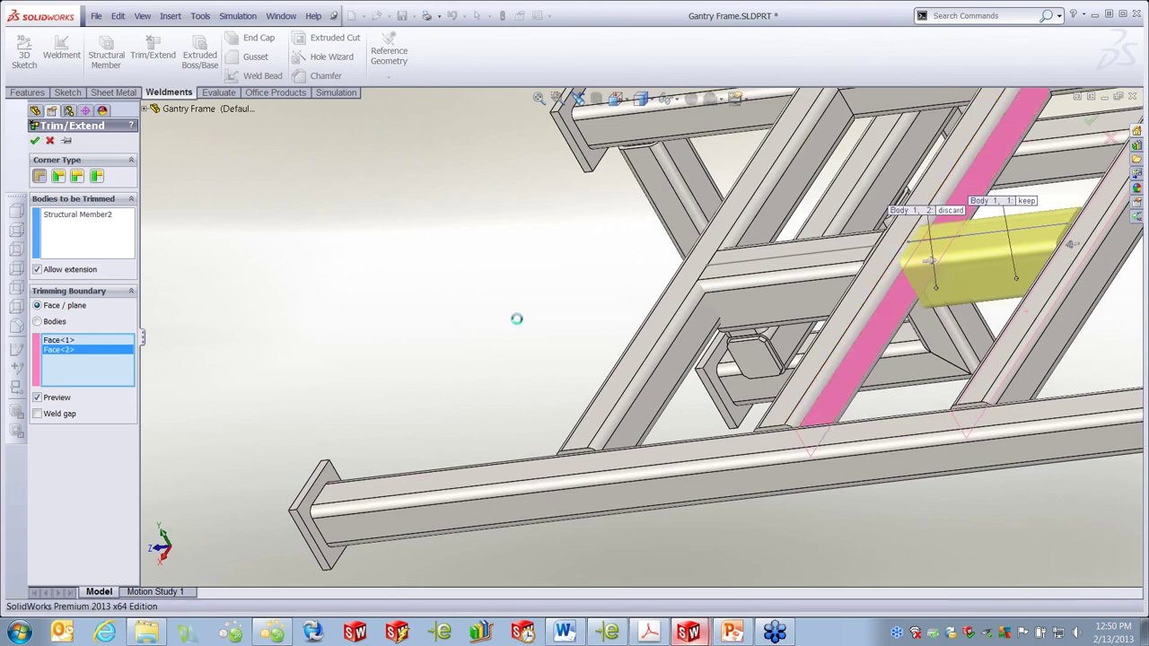
- Trim Structural Member3 against the faces of the two diagonal members
click(152, 54)
click(785, 294)
click(109, 362)
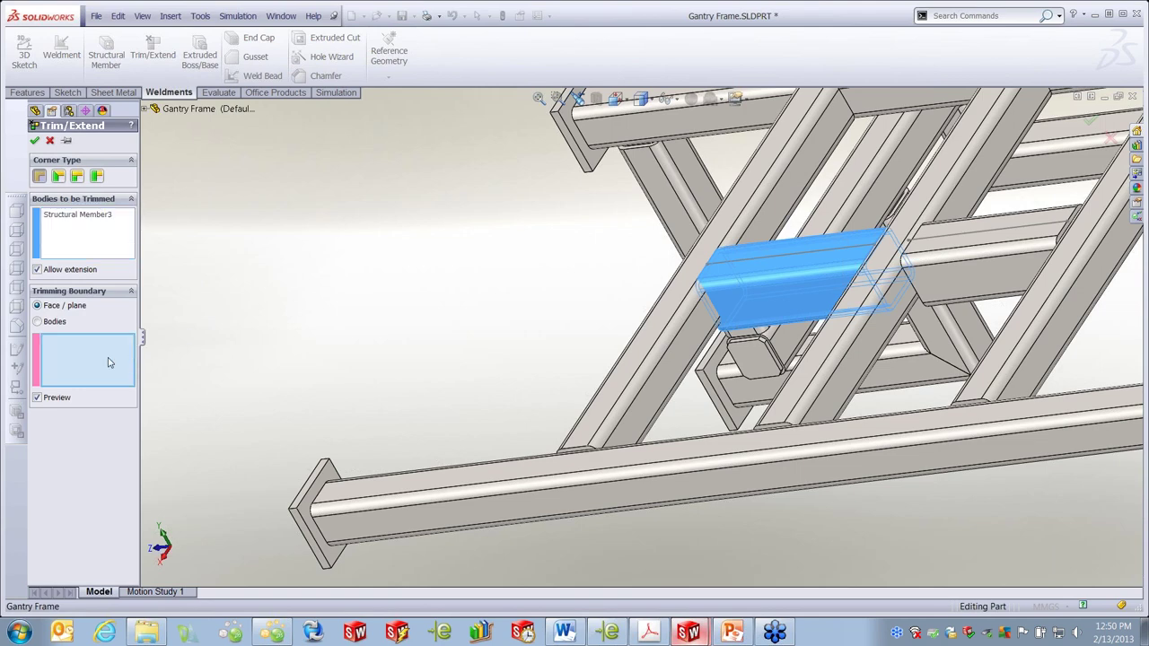
click(698, 321)
middle_drag(759, 376, 768, 339)
click(768, 340)
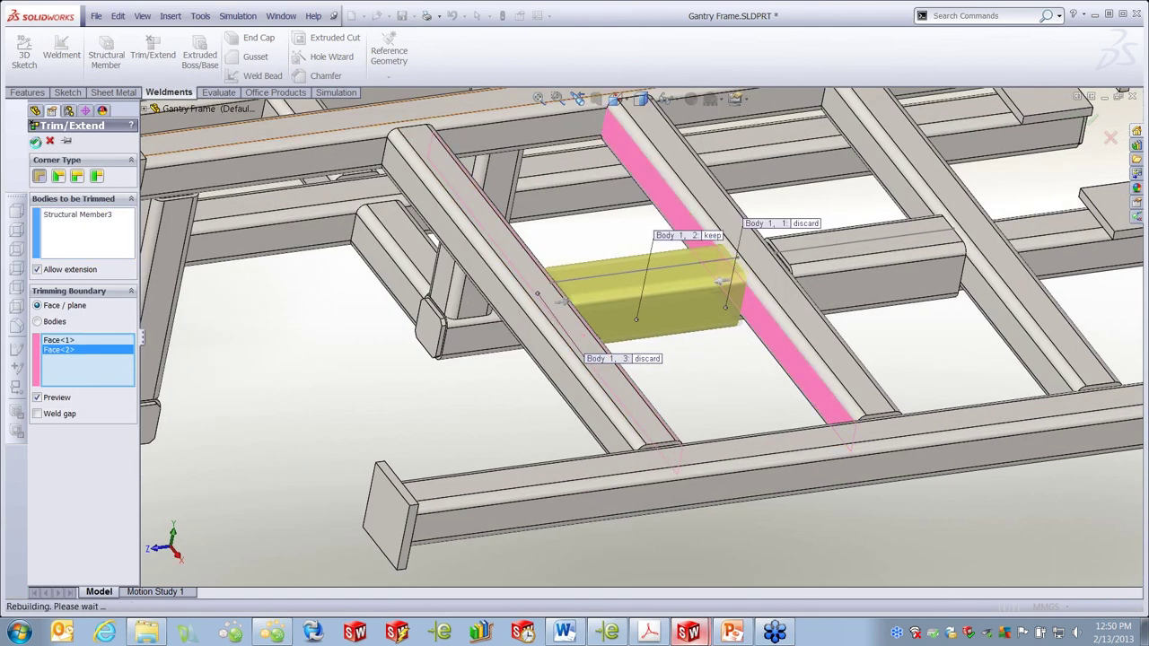
key(Return)
- Update the weldment cut list to include the new members
scroll(616, 416, down, 5)
middle_drag(616, 416, 619, 290)
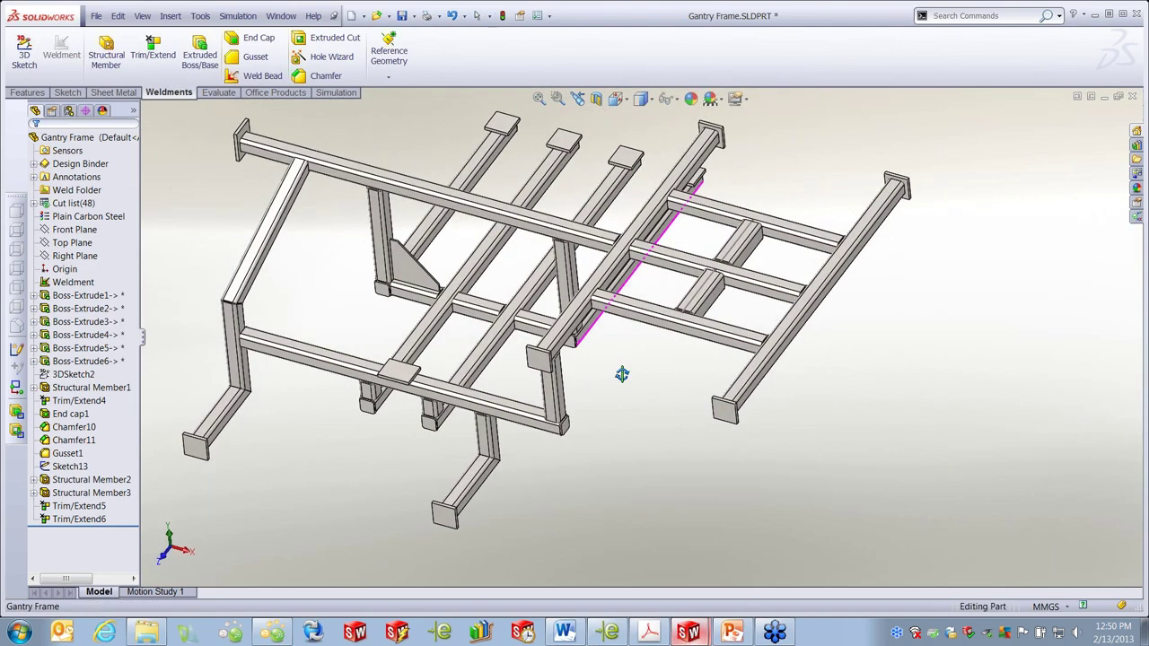
right_click(76, 204)
click(126, 345)
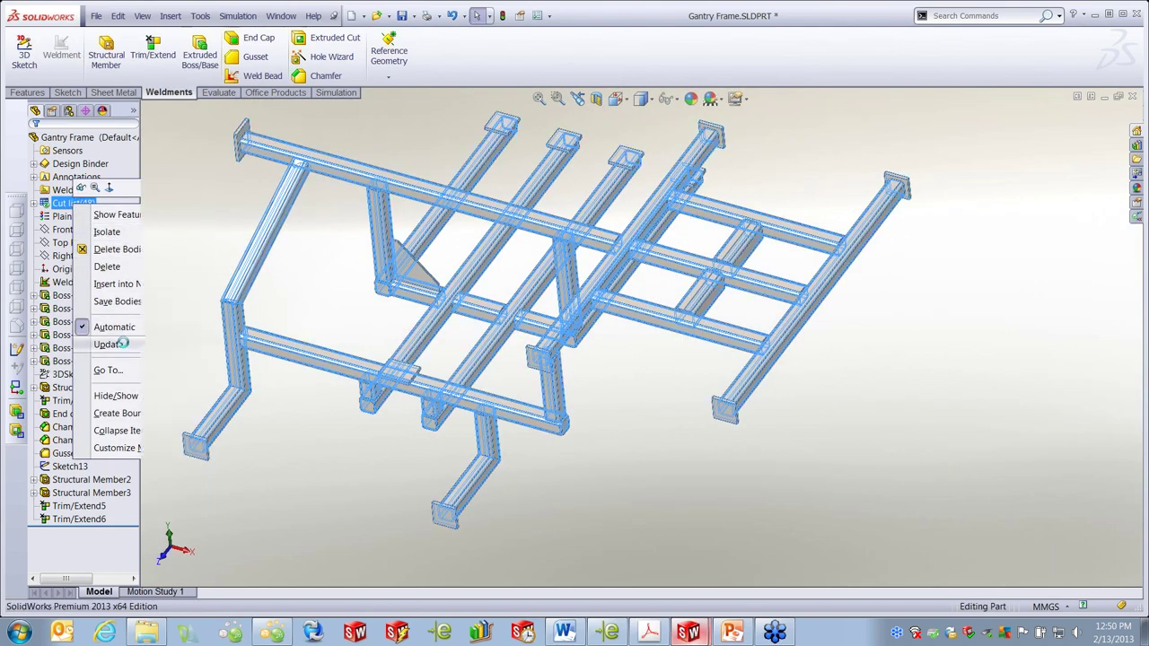
click(645, 385)
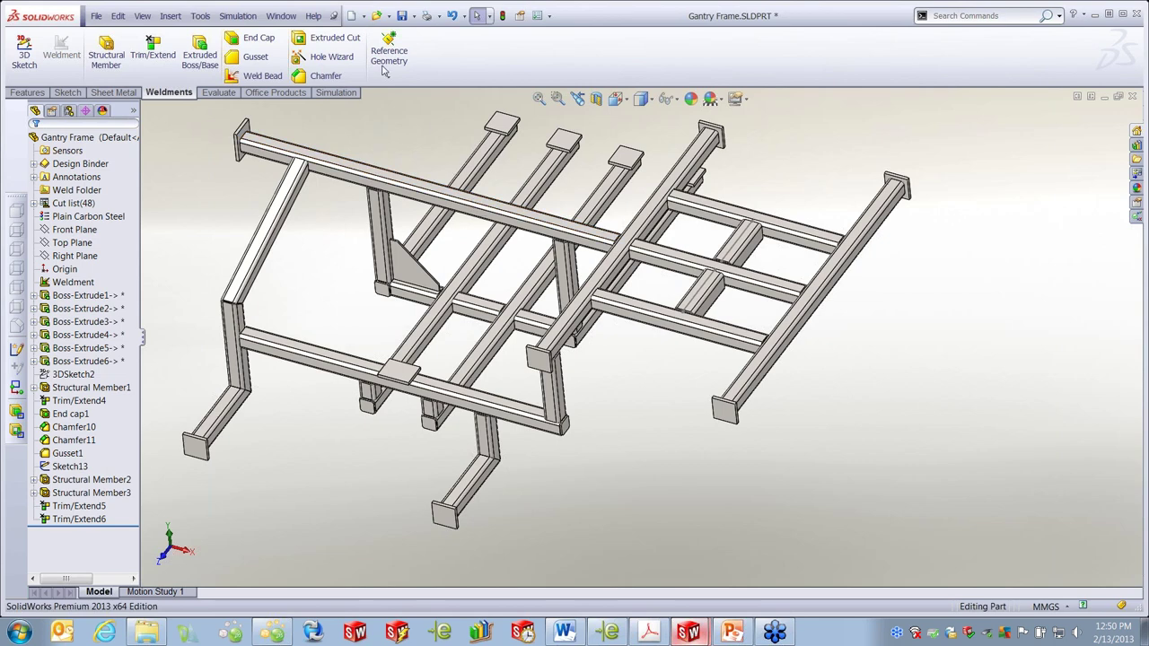
- Switch to Gantry Frame - Sheet1 and check cut list item 19: two TS2.5x2.5x0.1875 tubes at 190.89
click(281, 15)
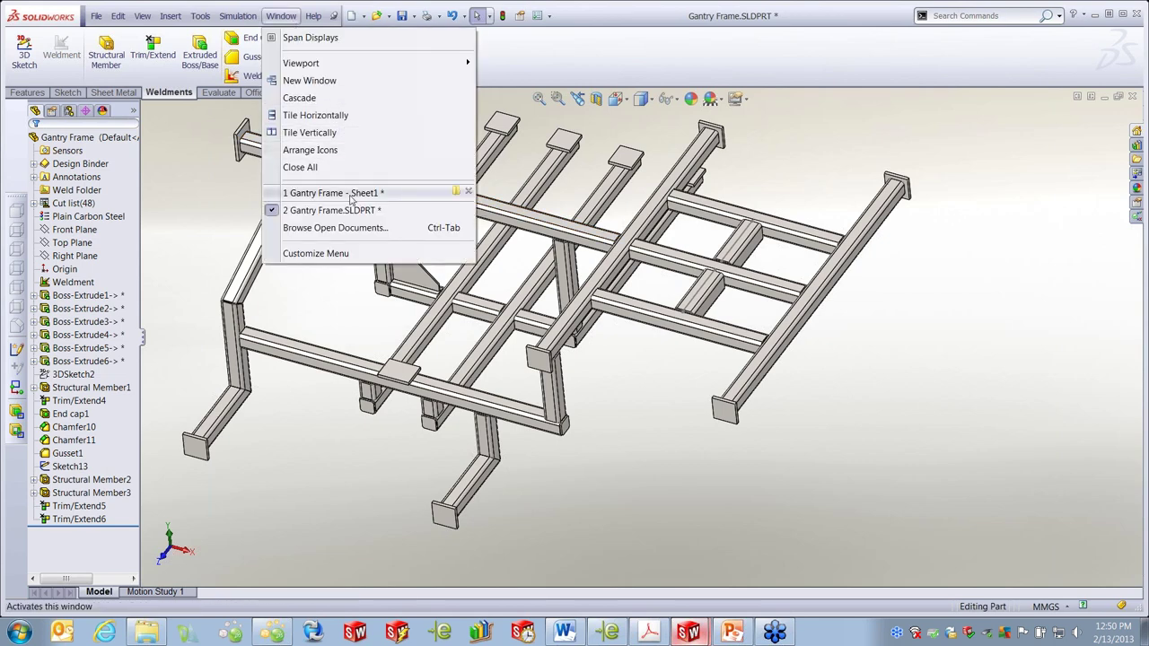
click(445, 191)
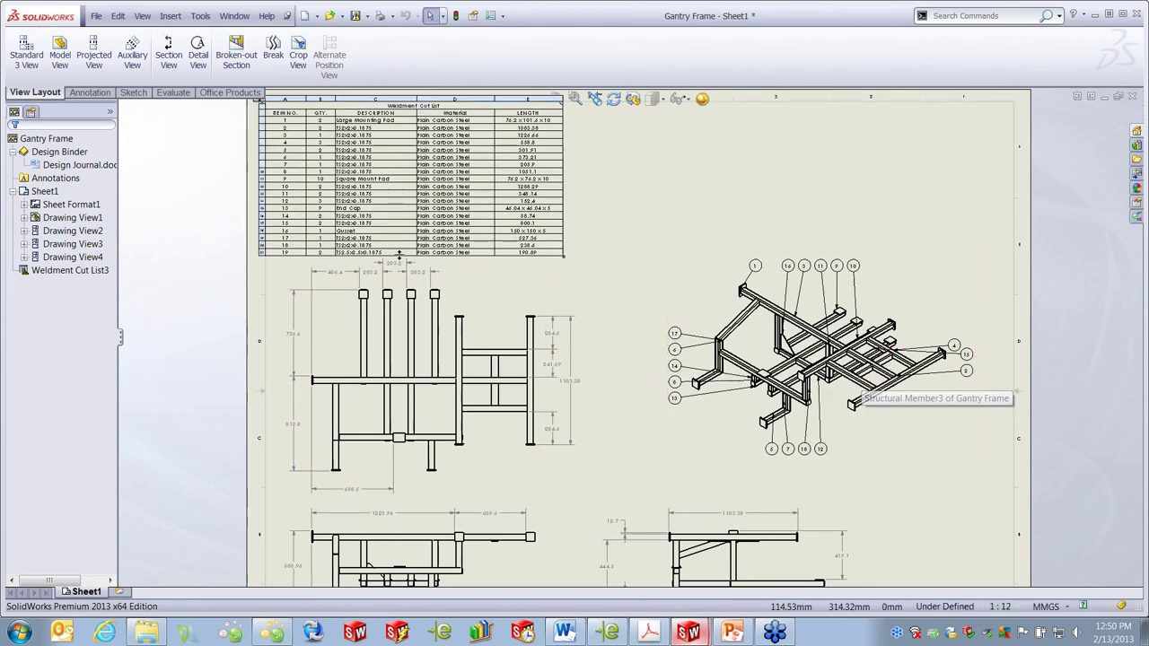
scroll(420, 264, down, 3)
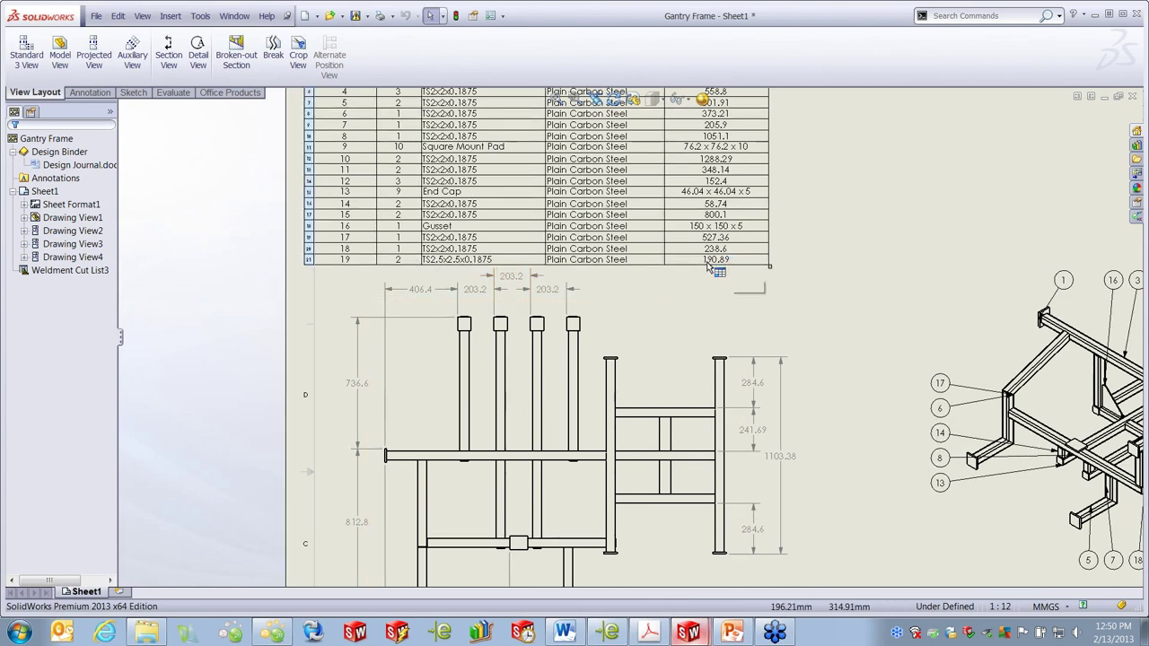
key(f)
scroll(906, 387, down, 3)
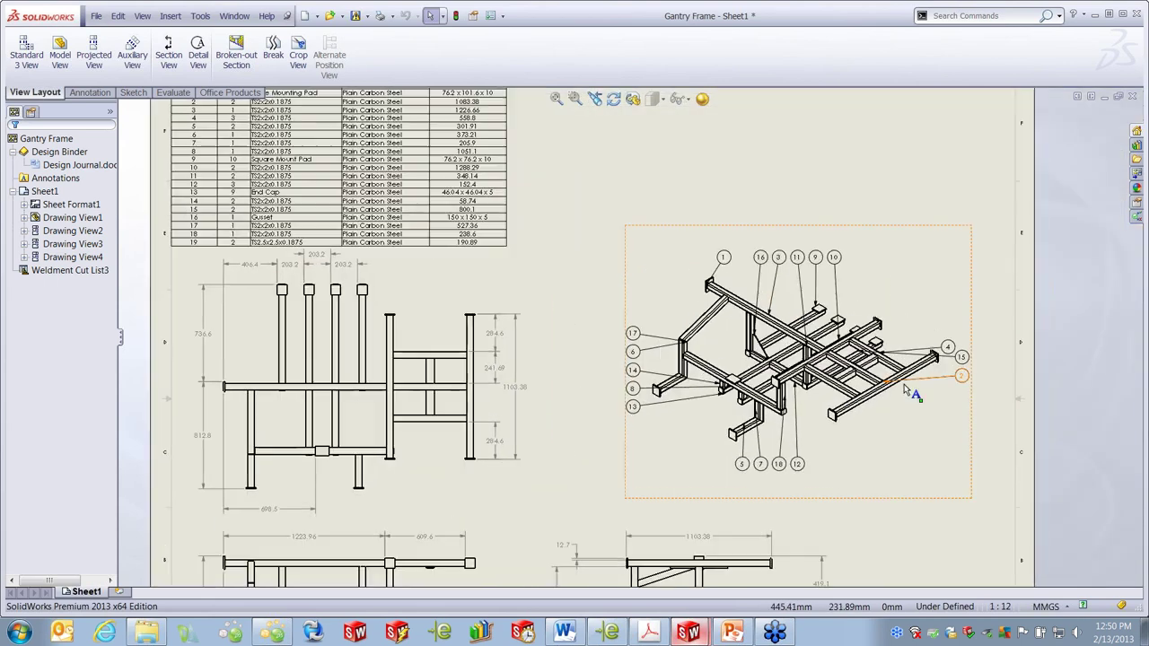
- Attach balloon 19 to the new tube member, placing it above the isometric view
key(s)
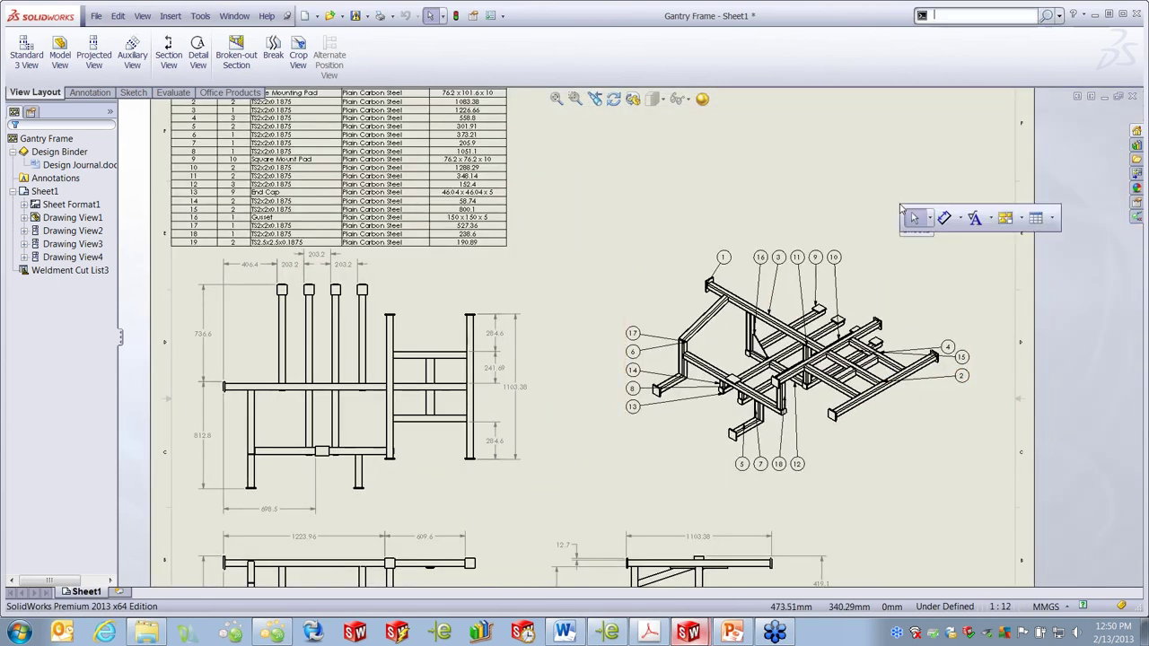
click(990, 219)
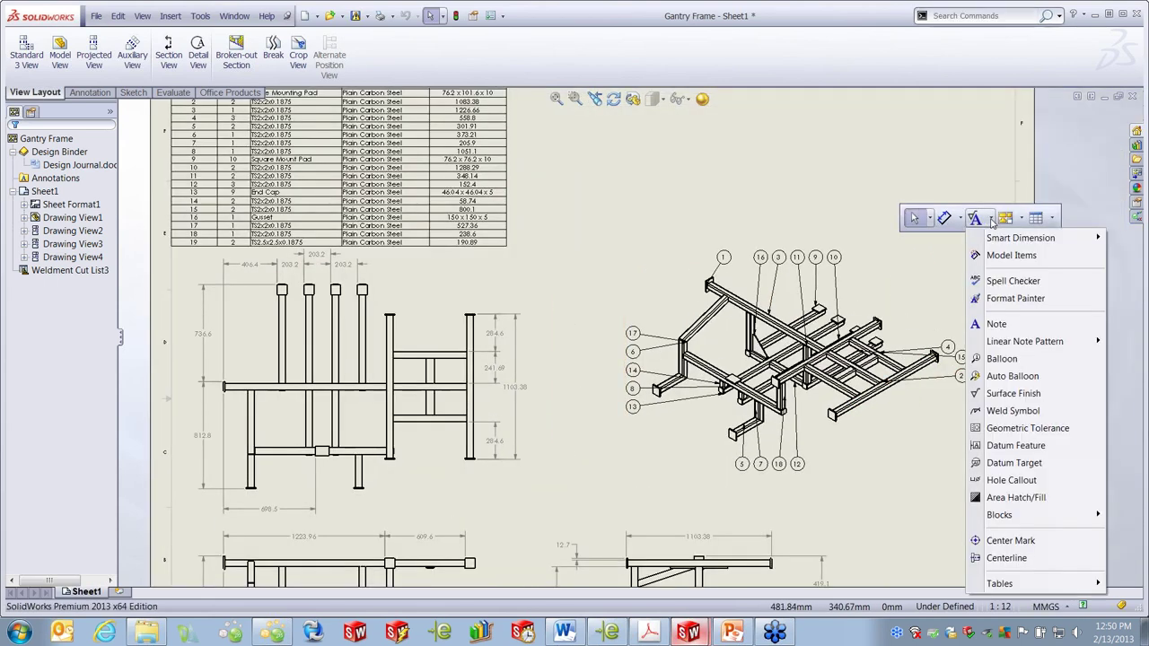
click(1002, 359)
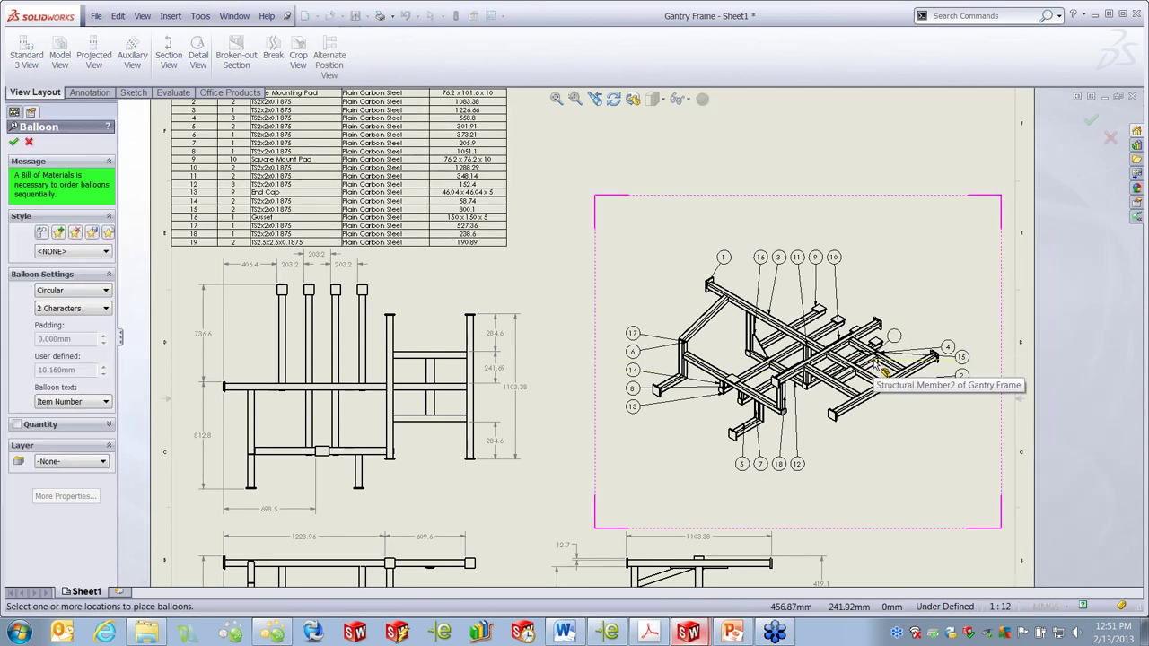
click(884, 366)
click(914, 300)
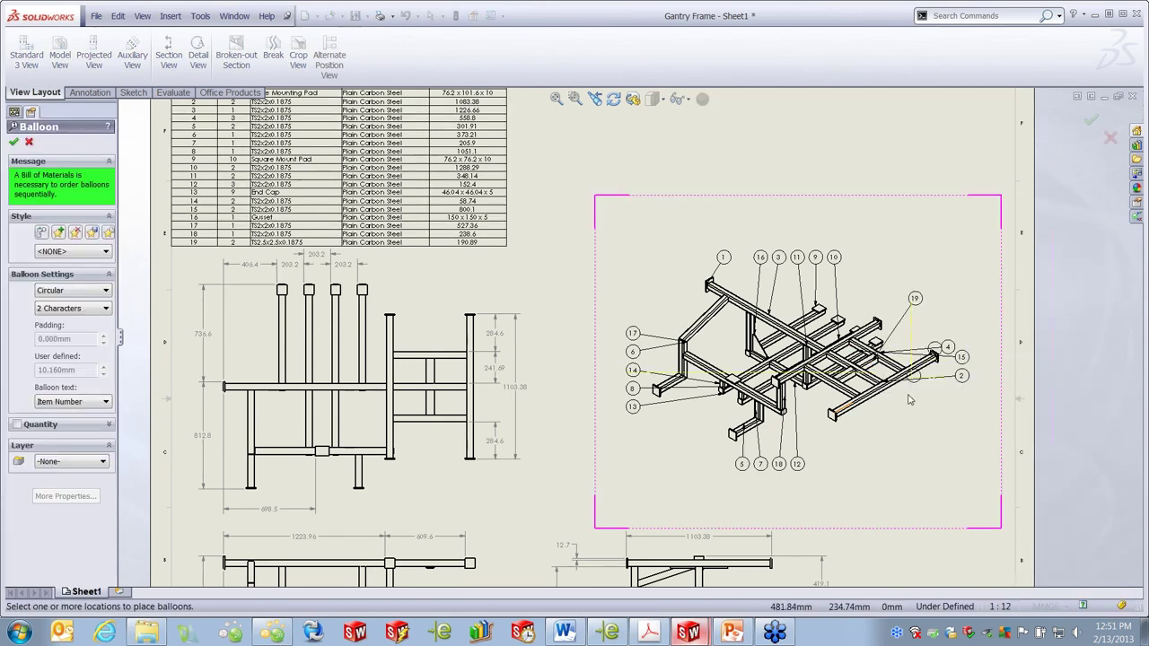
key(Escape)
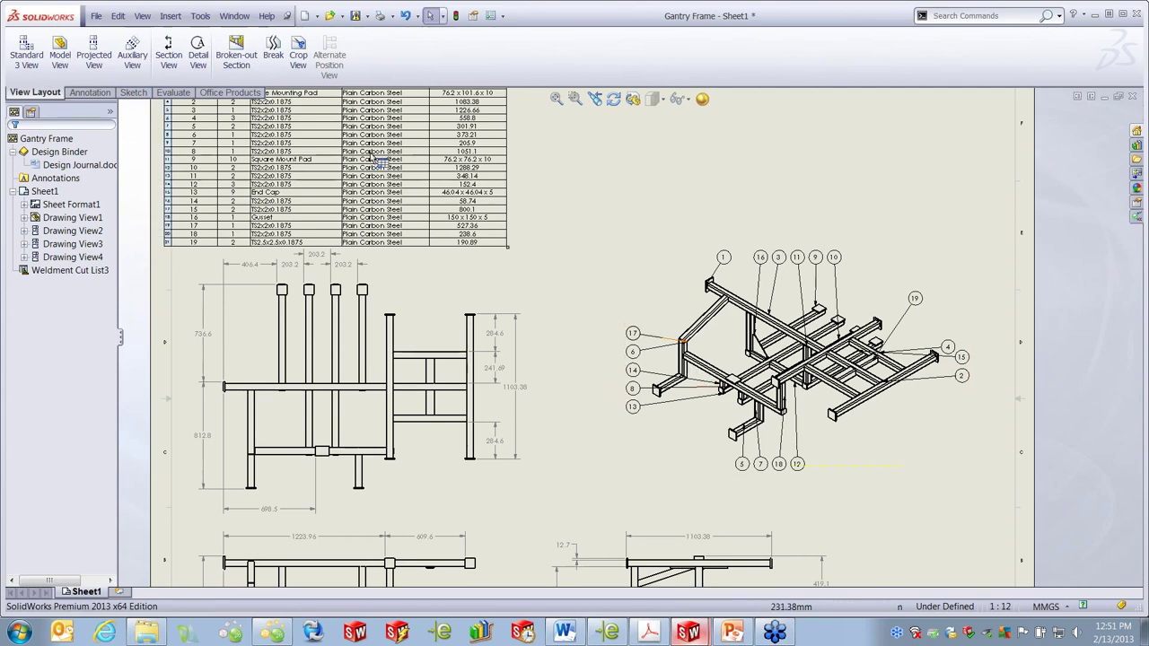
key(f)
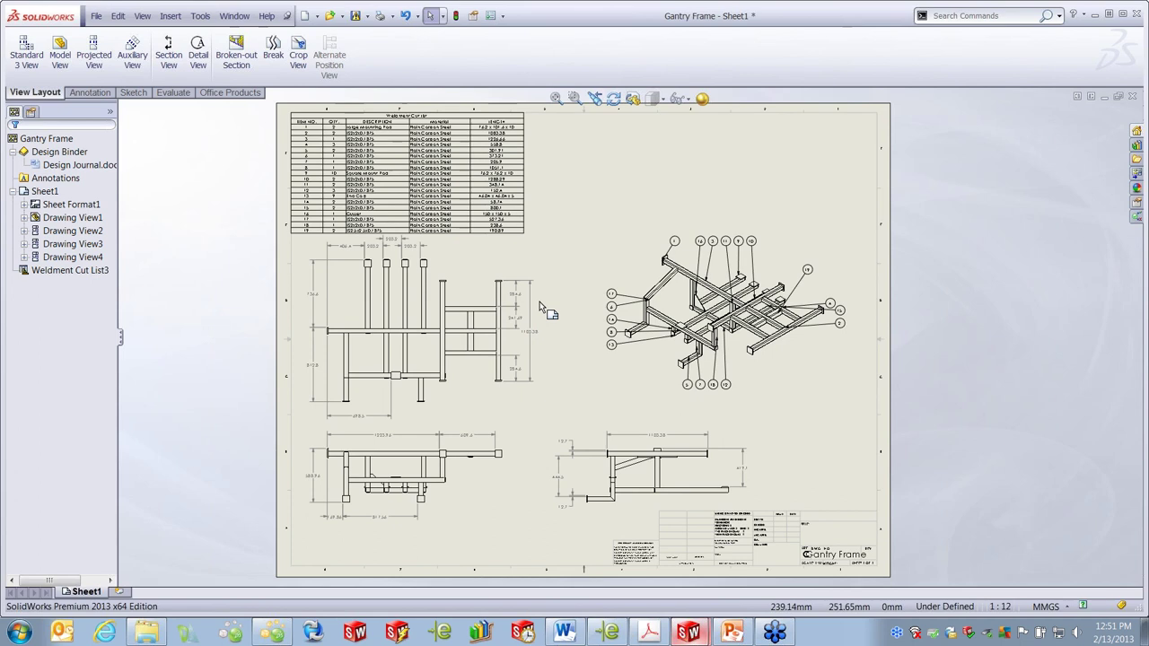
- Close the Gantry Frame drawing and part, discarding unsaved changes in both
click(1132, 96)
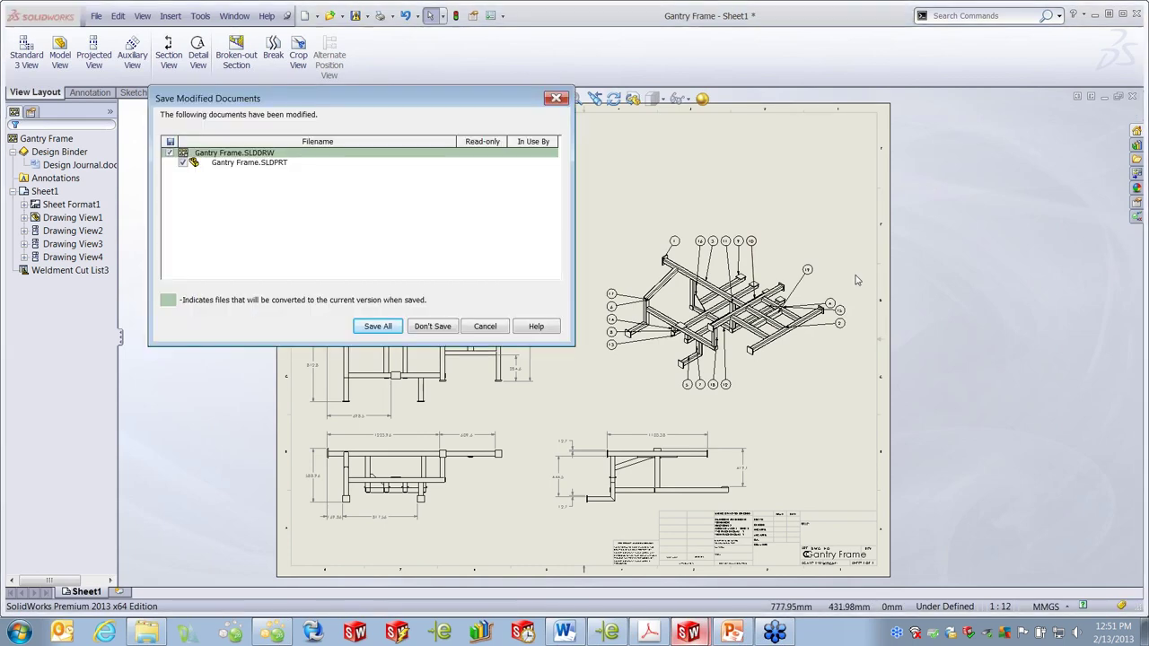
click(449, 329)
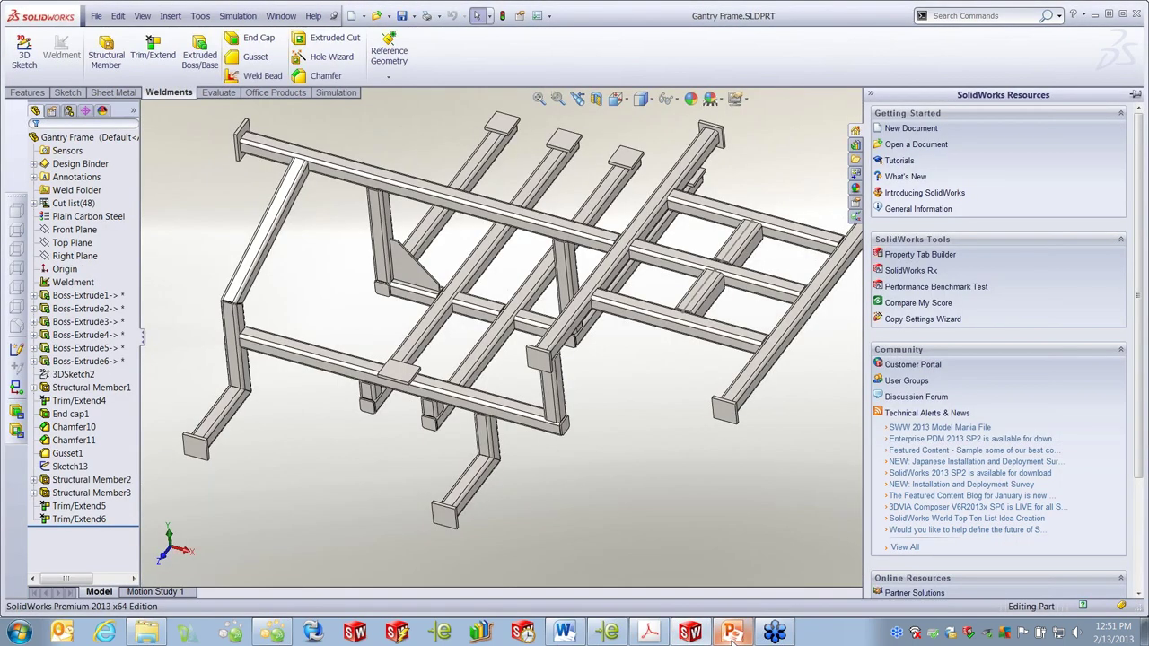
click(760, 191)
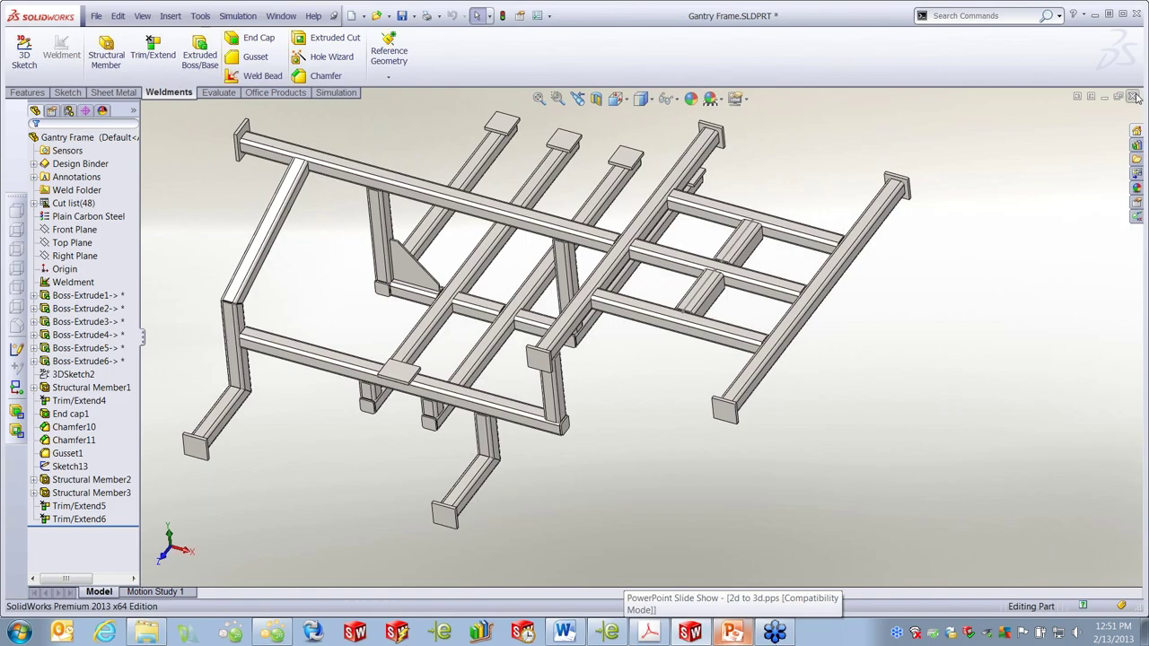
click(1134, 96)
click(473, 348)
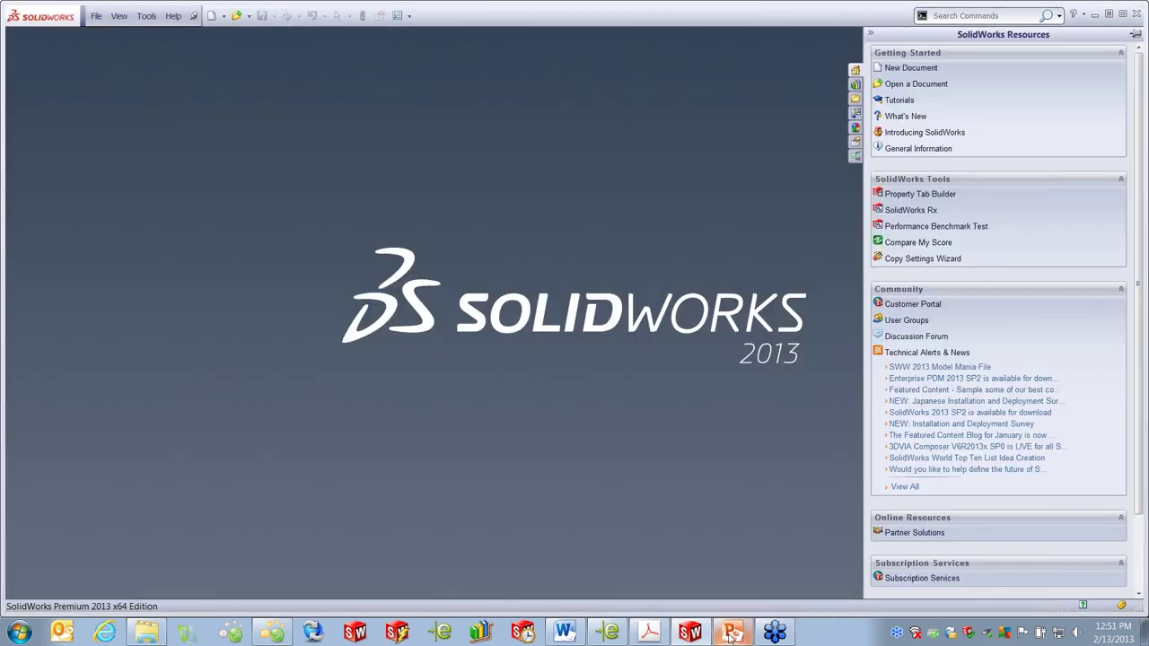
click(731, 632)
- Advance the PowerPoint slide show to the next slide
click(851, 374)
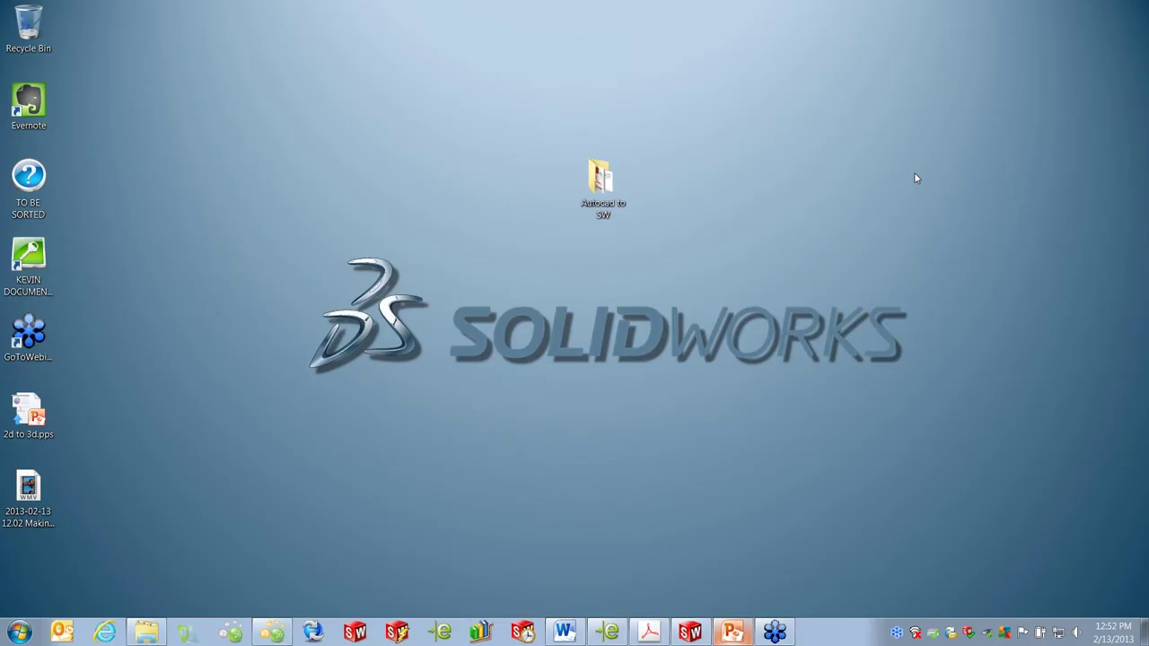
- Launch SolidWorks, open Design Table Part.SLDPRT from recent files, and expand Tables in ConfigurationManager
click(690, 632)
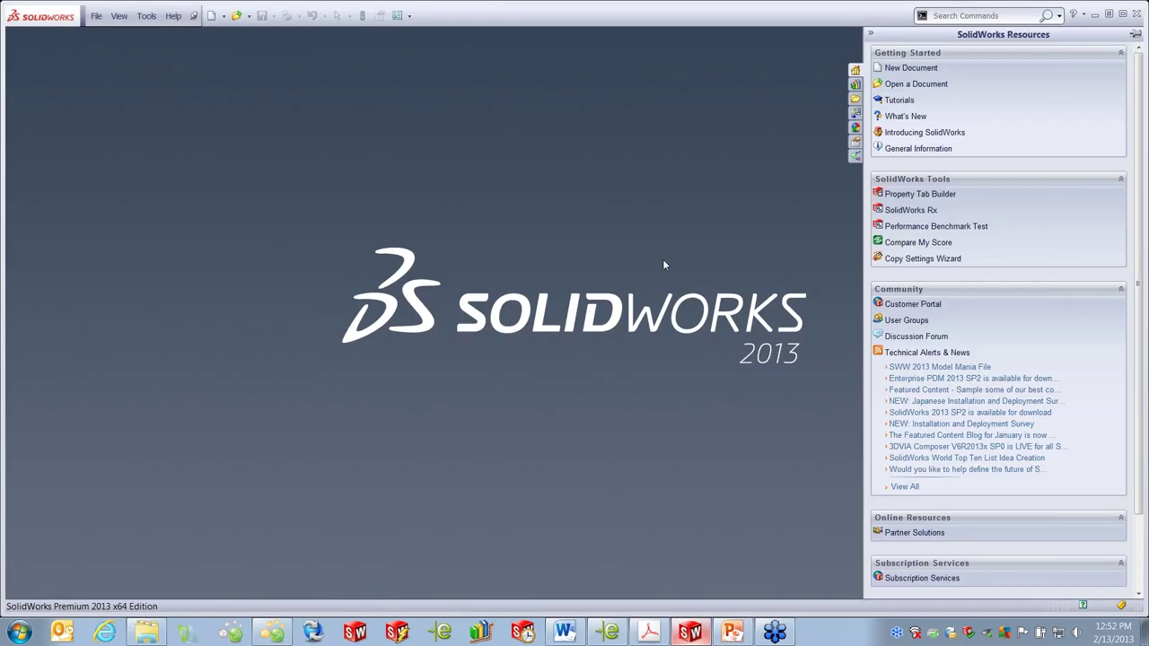
click(117, 16)
mouse_move(96, 17)
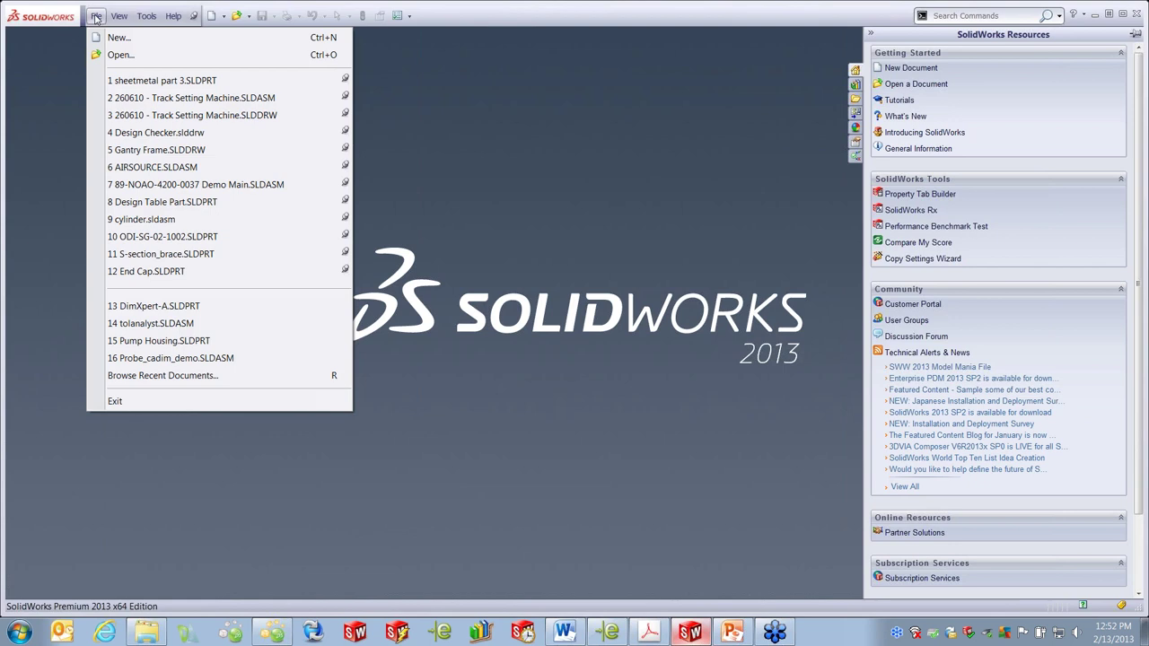
click(170, 202)
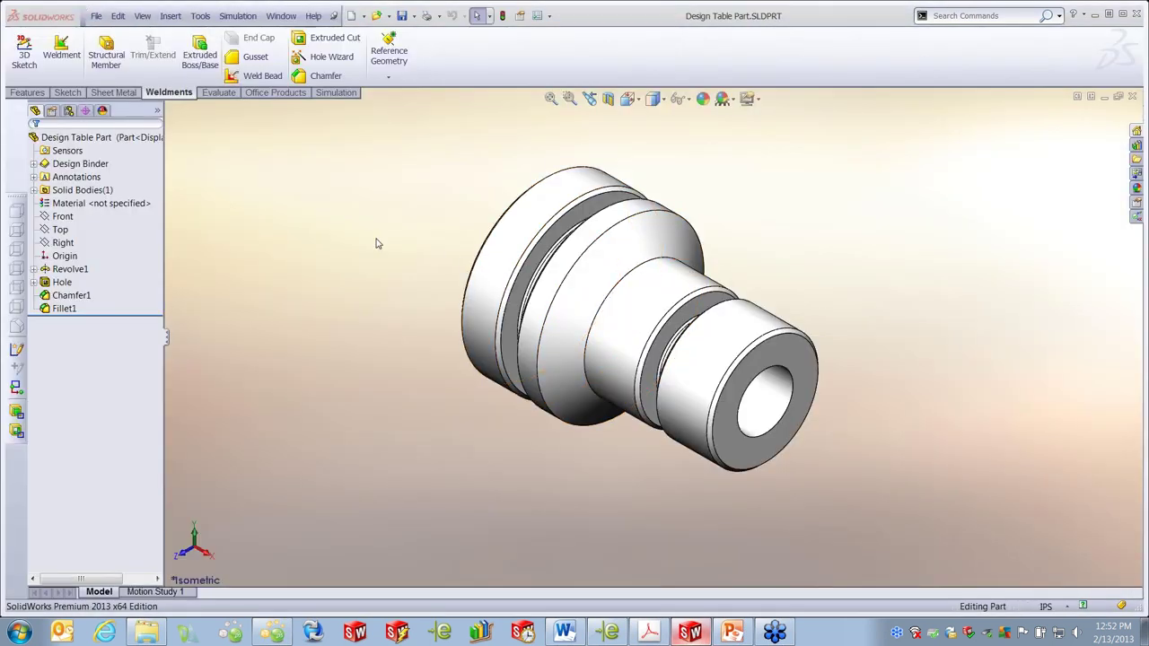
click(64, 137)
middle_drag(816, 311, 876, 260)
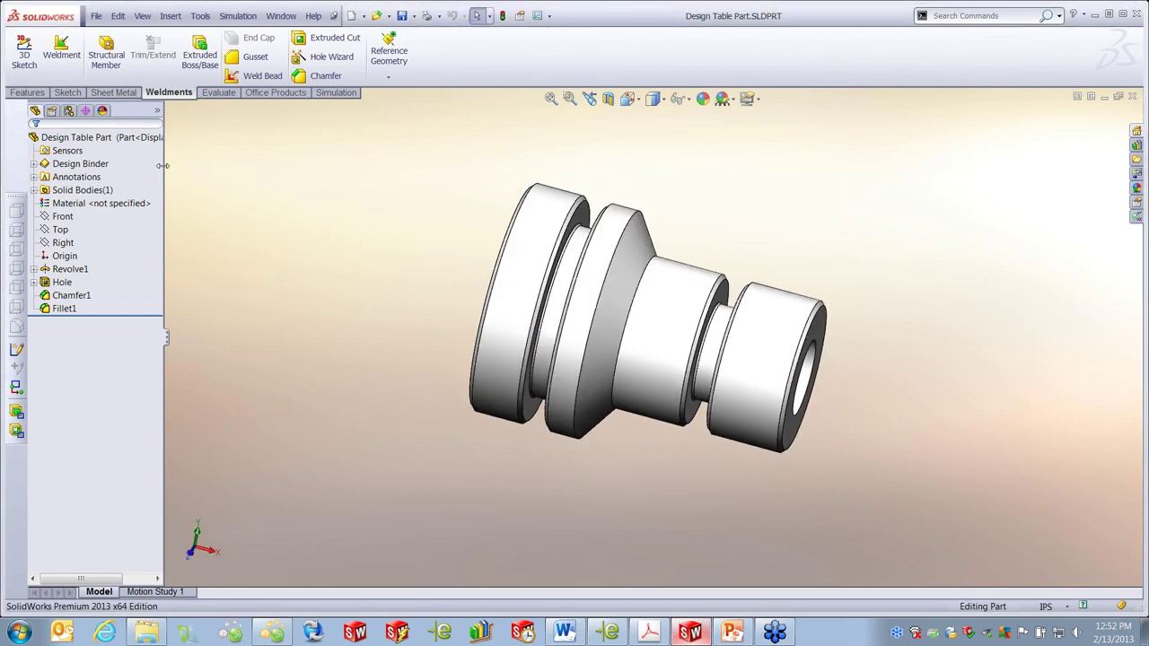
click(70, 110)
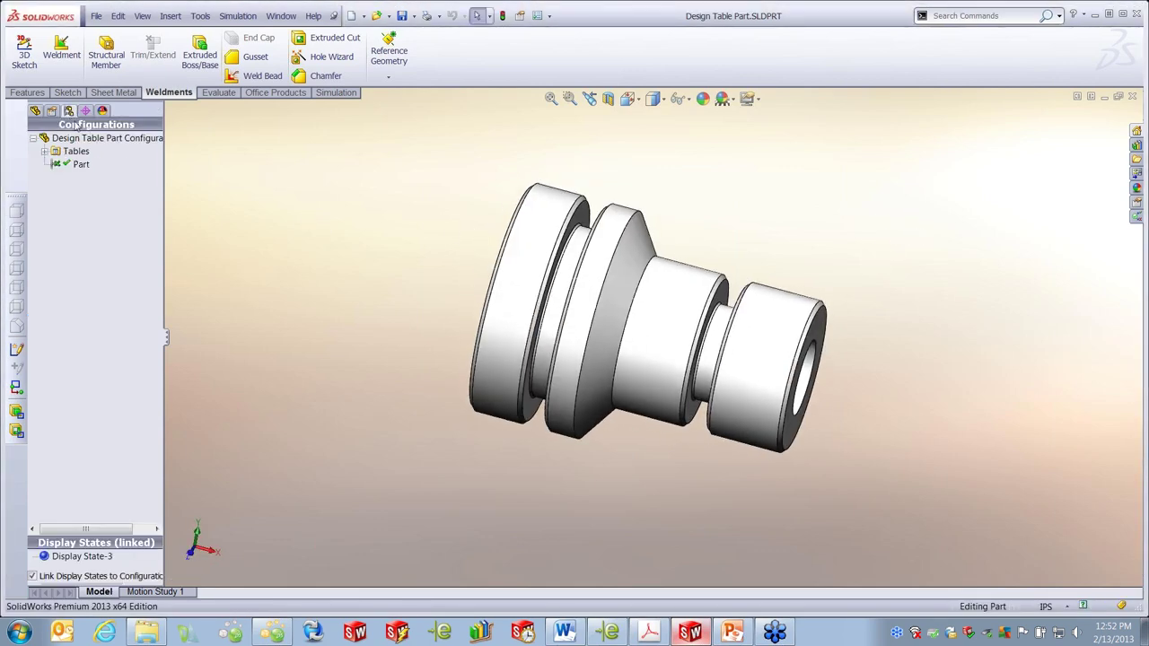
click(44, 151)
- Edit the design table, setting Overall Length to 5.25 and Overall Diameter to 4
right_click(100, 164)
click(126, 191)
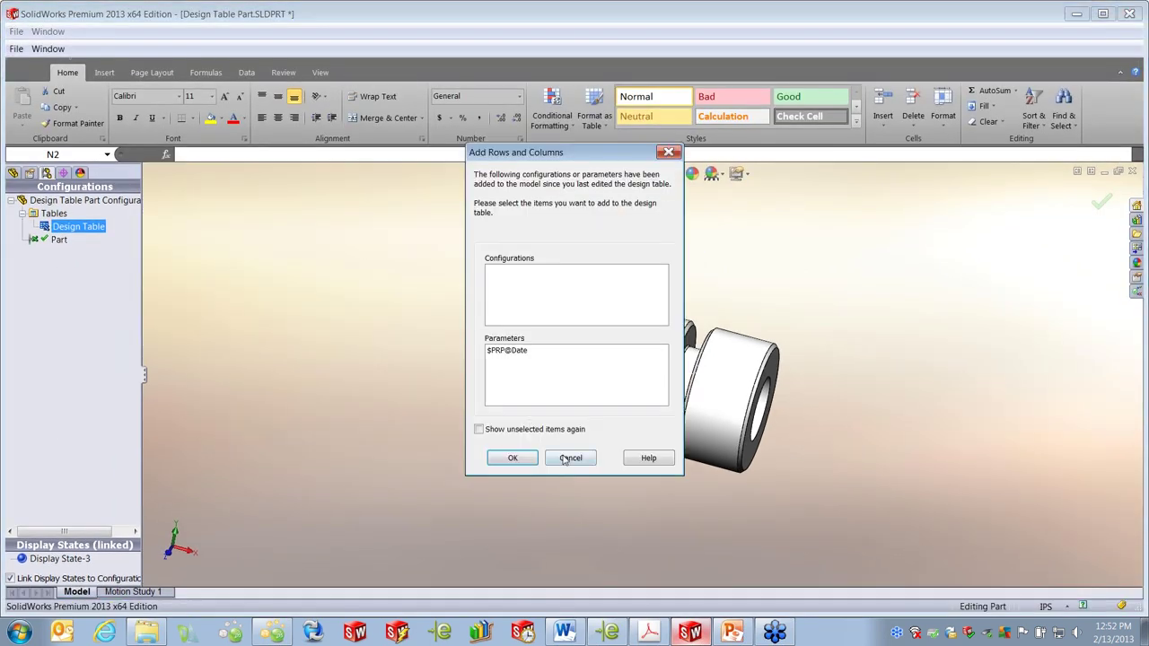
click(513, 458)
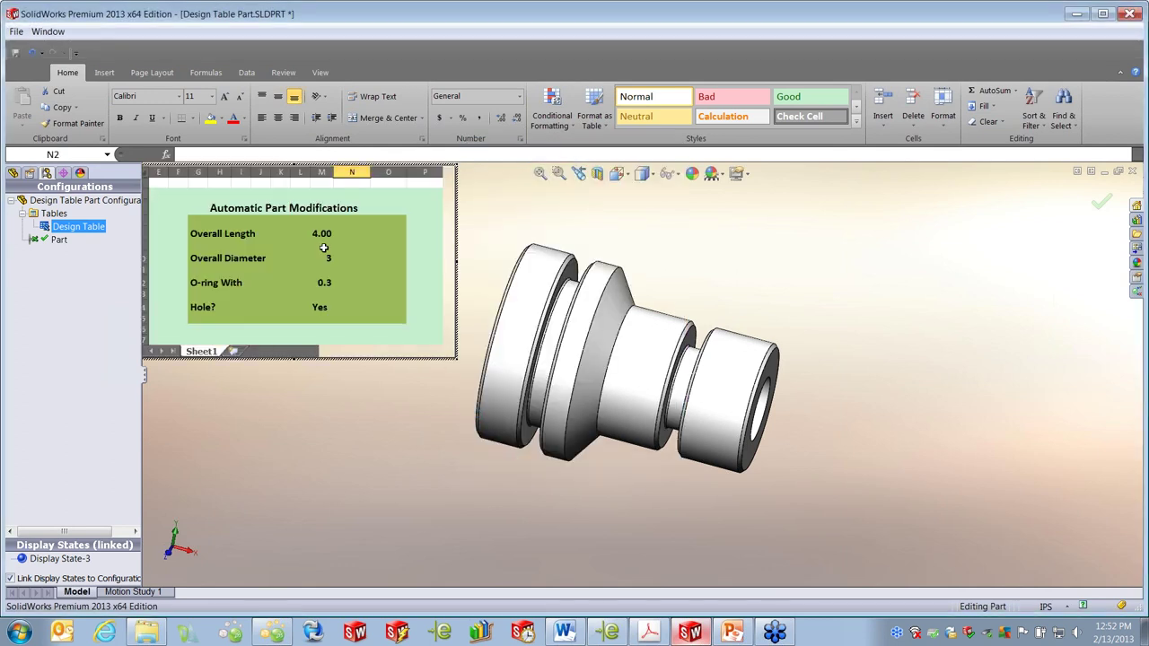
click(325, 237)
click(338, 234)
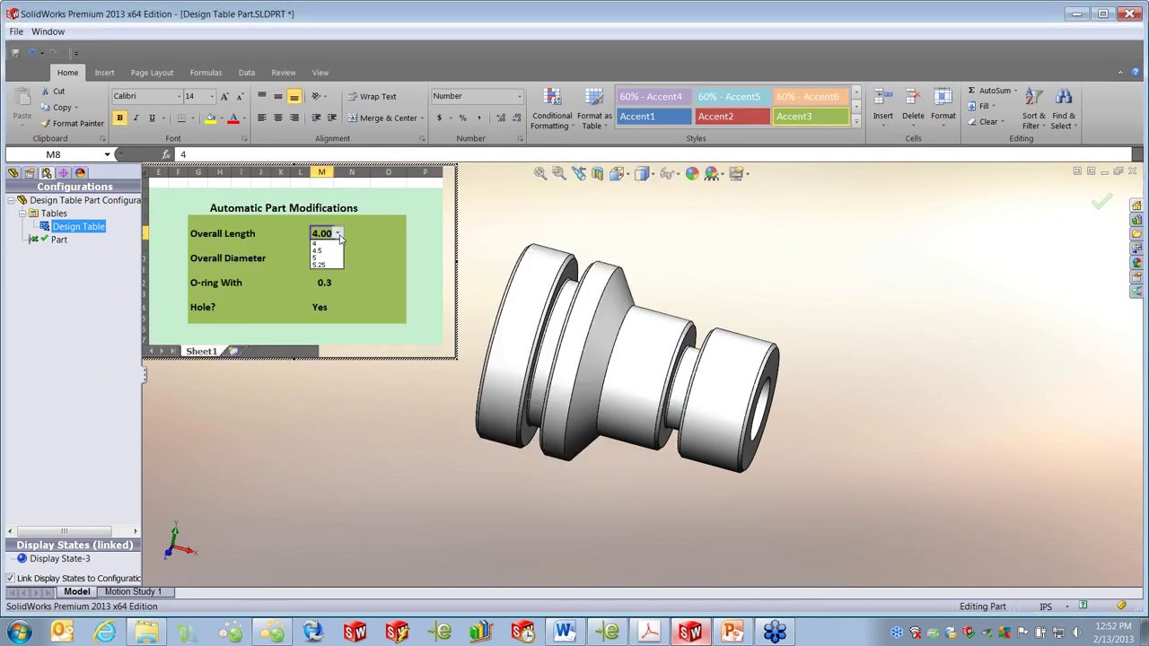
click(327, 265)
click(330, 261)
click(339, 258)
click(329, 283)
- Edit the O-ring With value, set Hole? to No, and close the table to rebuild
click(340, 284)
double_click(328, 282)
double_click(323, 282)
text(.)
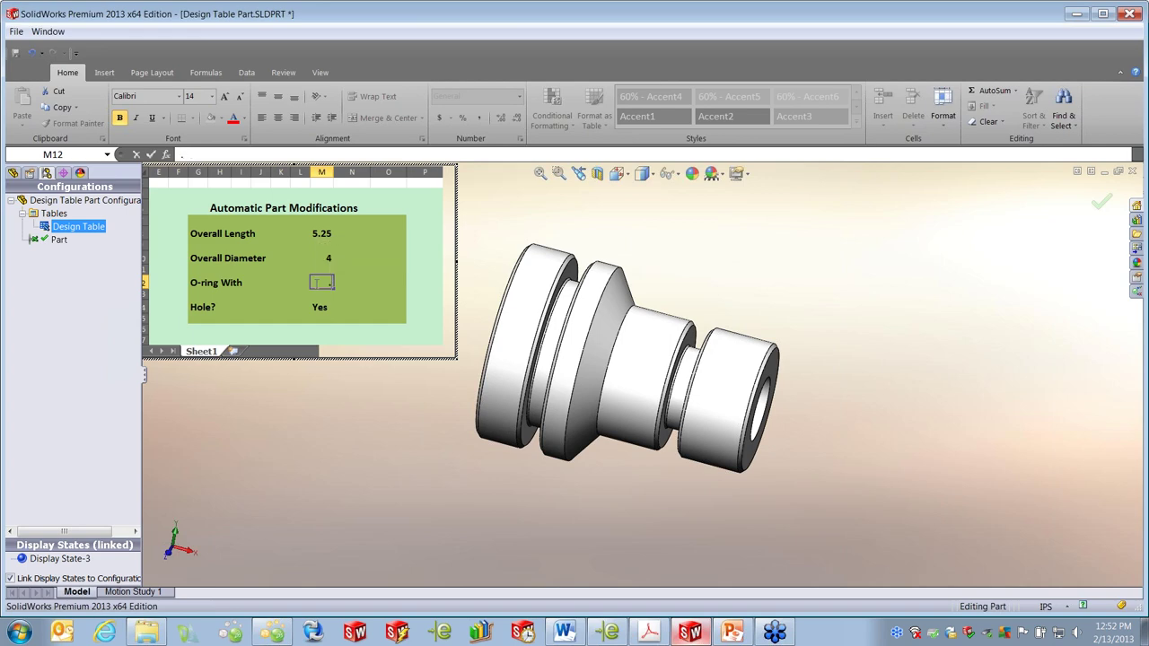
text(25)
click(341, 307)
click(338, 308)
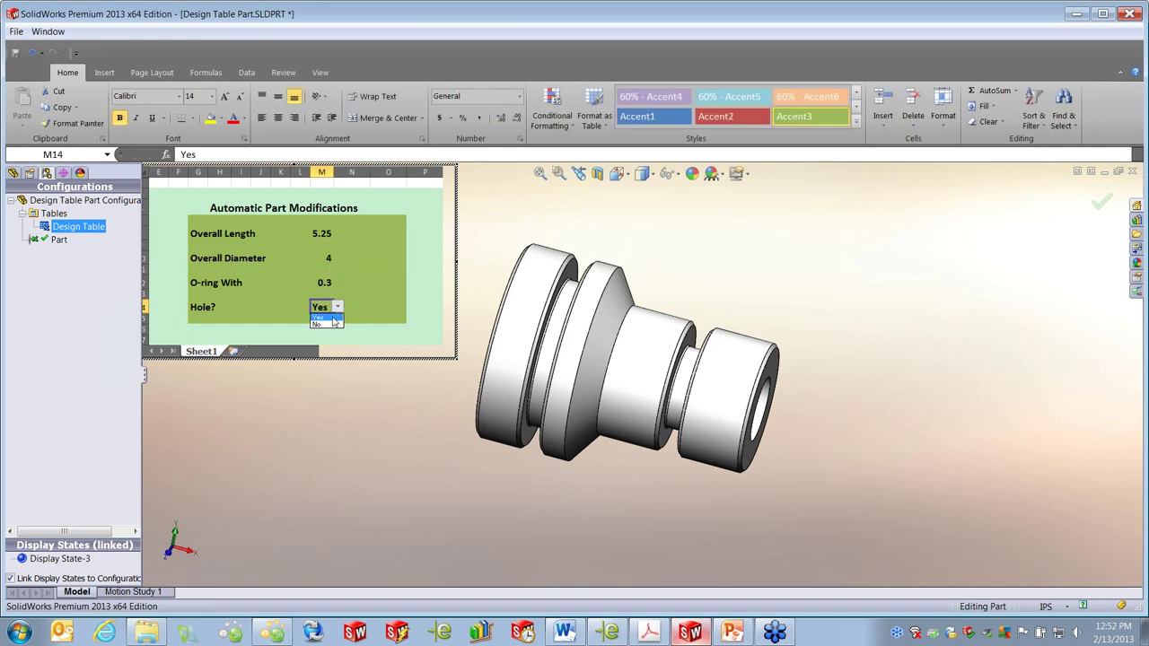
click(321, 325)
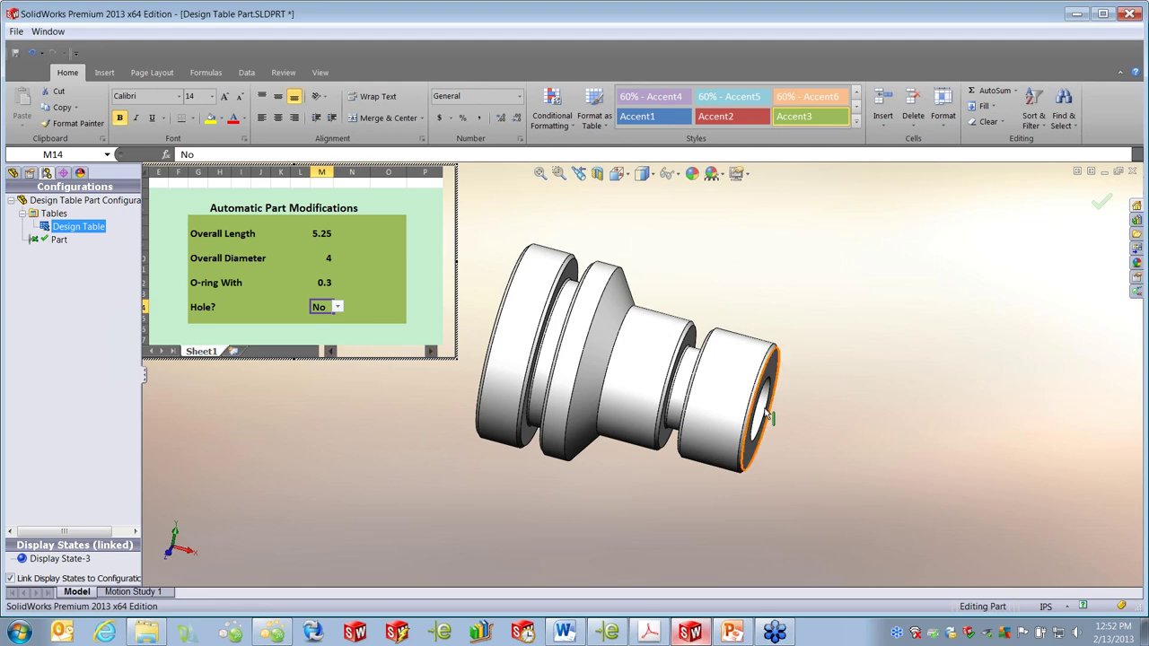
click(848, 438)
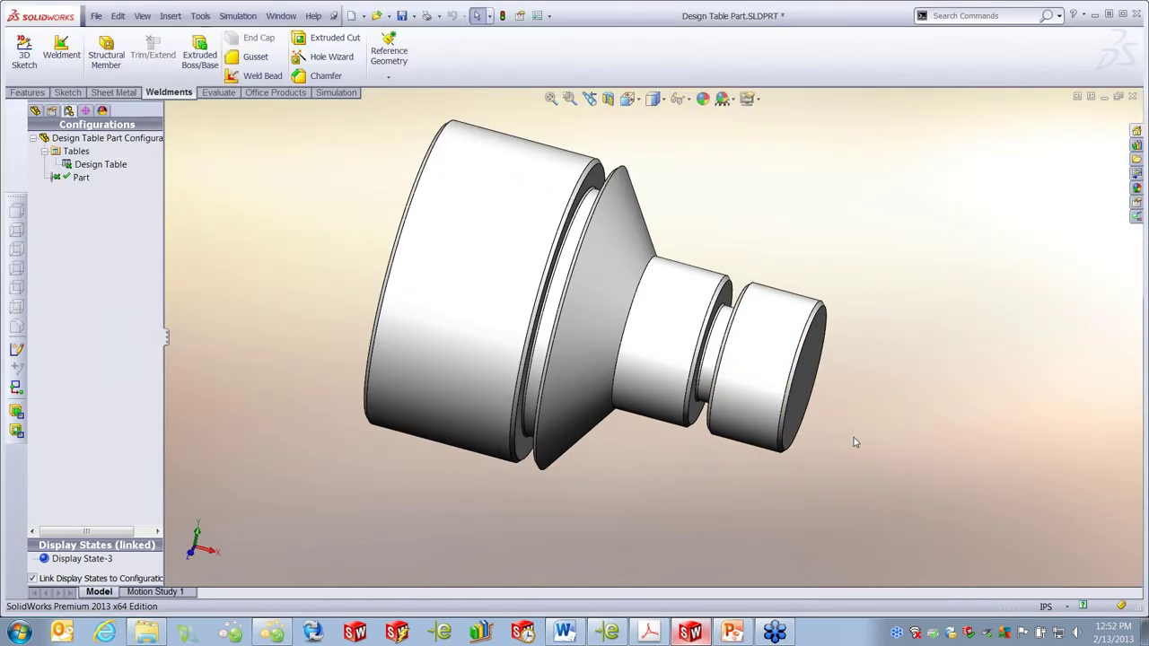
- Make a drawing of Design Table Part with front, projected top and isometric views, then return to the part
middle_drag(946, 422, 862, 410)
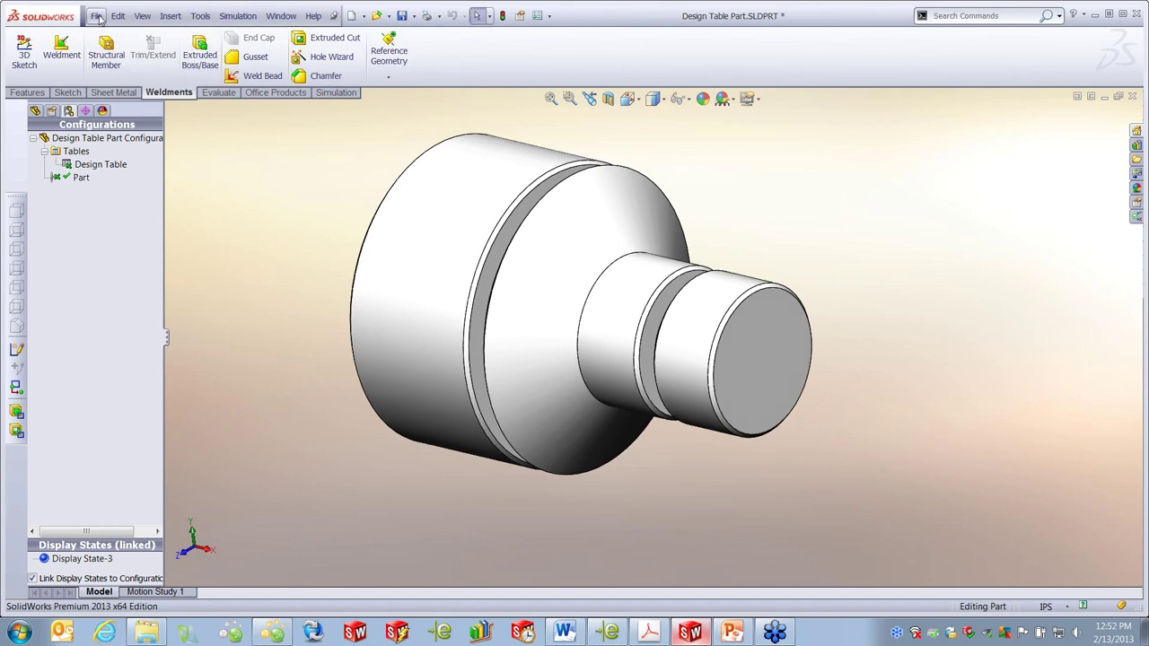
click(97, 15)
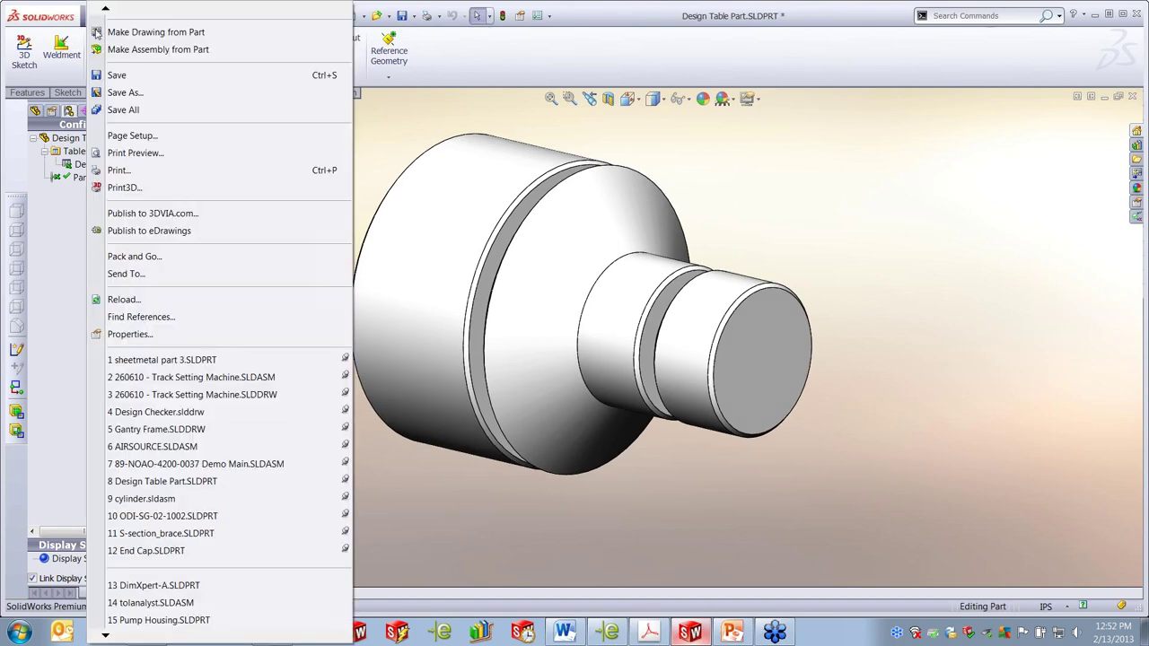
click(150, 33)
click(454, 408)
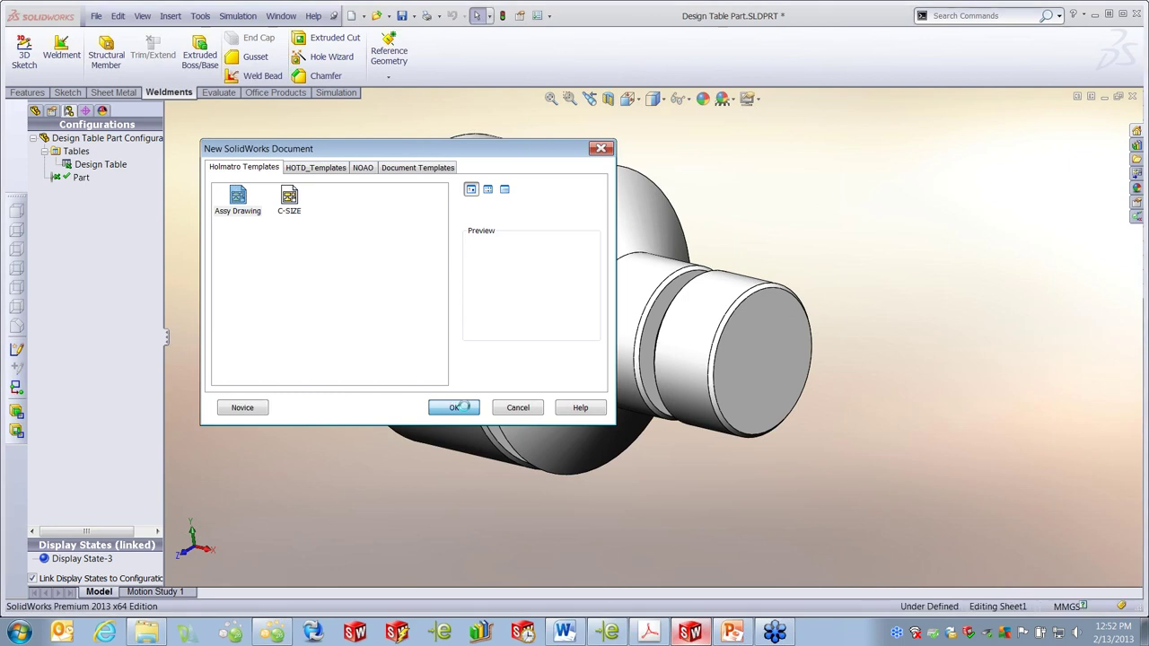
mouse_move(894, 309)
mouse_down()
mouse_move(666, 367)
mouse_move(556, 421)
mouse_up()
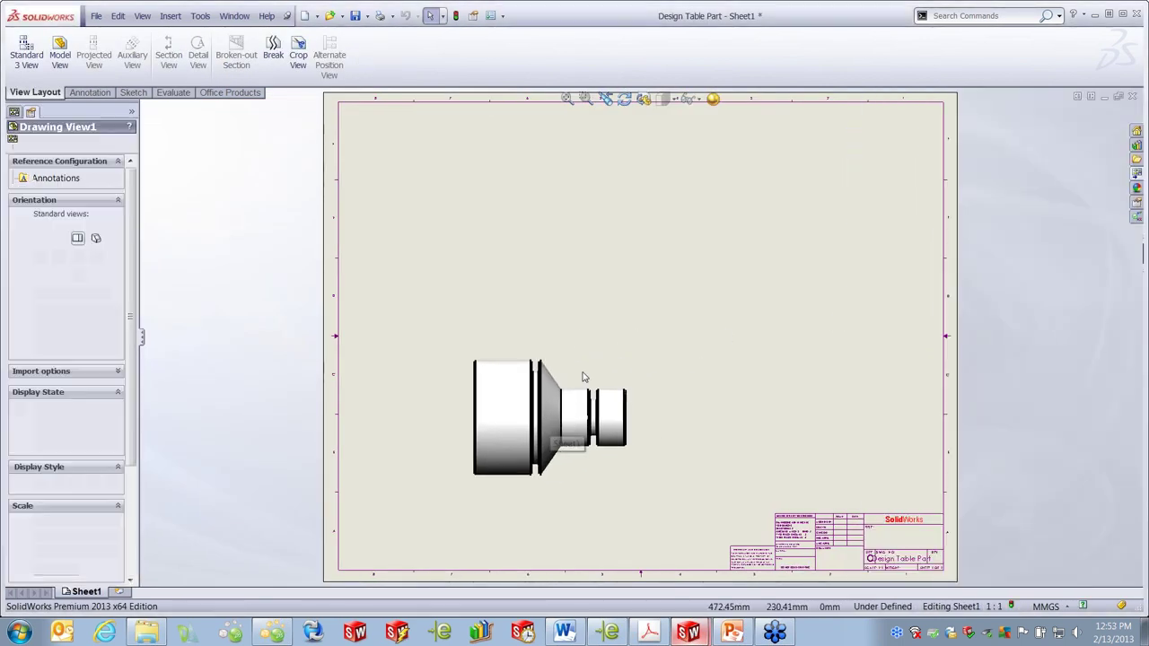
click(542, 240)
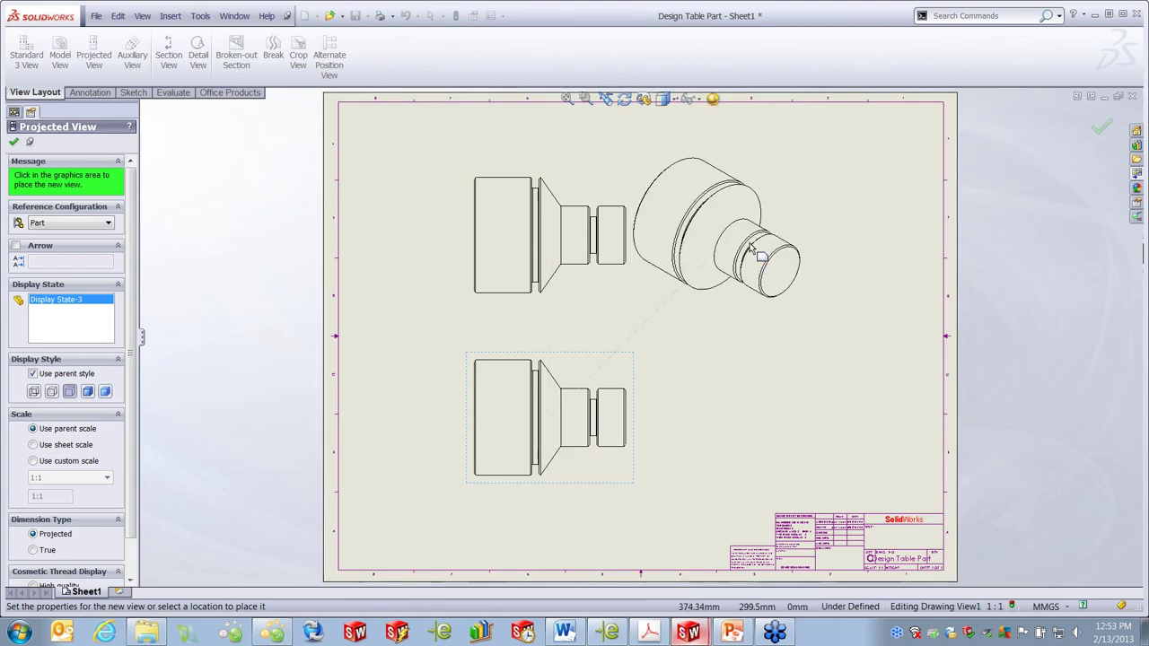
click(819, 231)
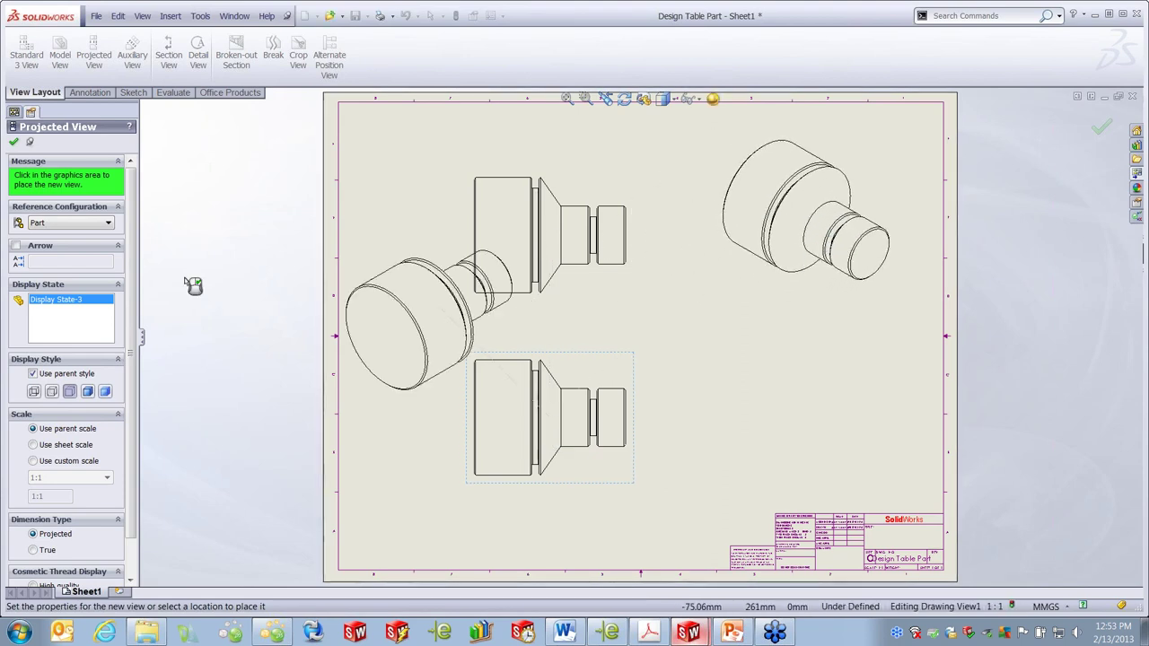
key(Escape)
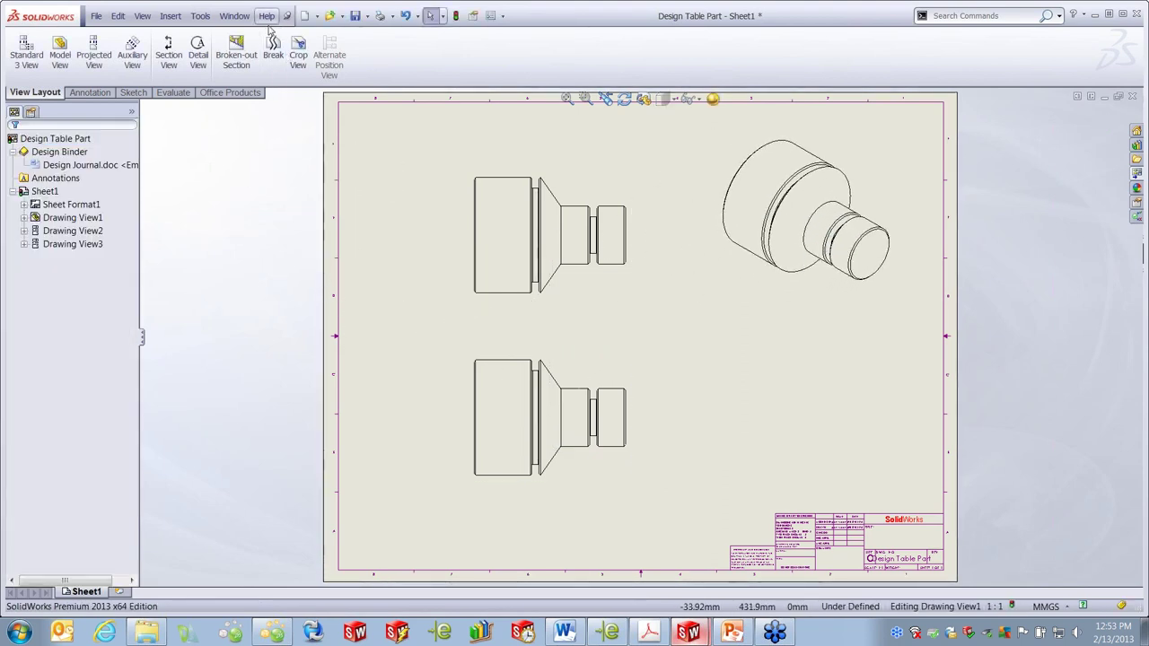
click(235, 16)
click(290, 176)
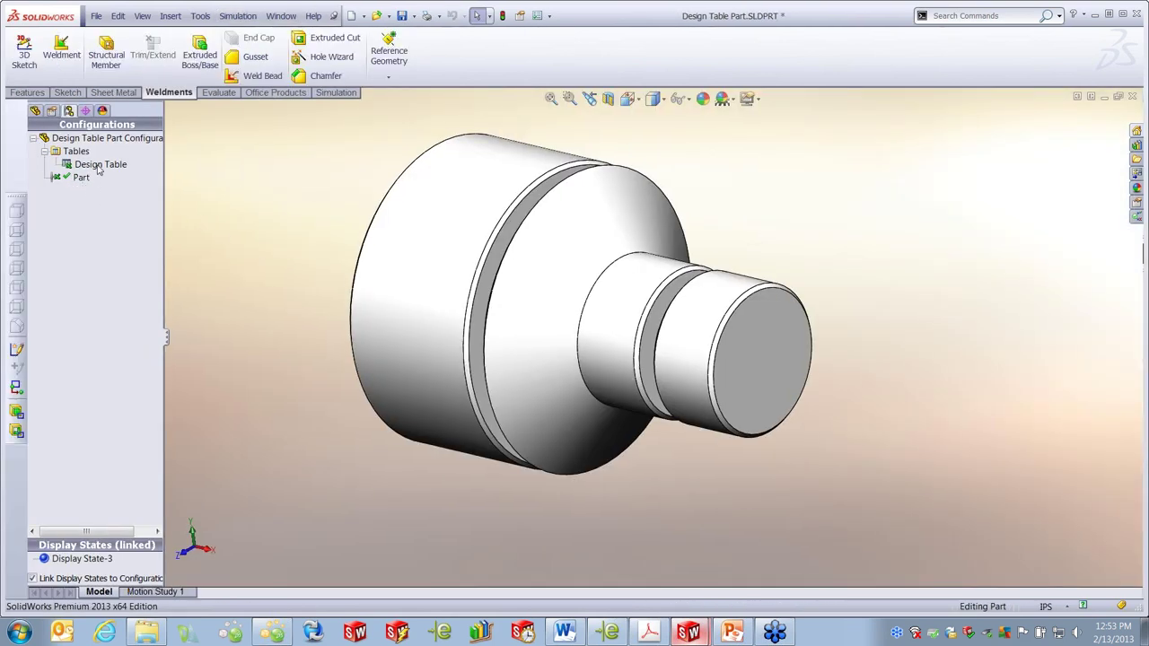
- Add a new configuration, asdfgs, to Design Table Part
right_click(96, 138)
click(135, 249)
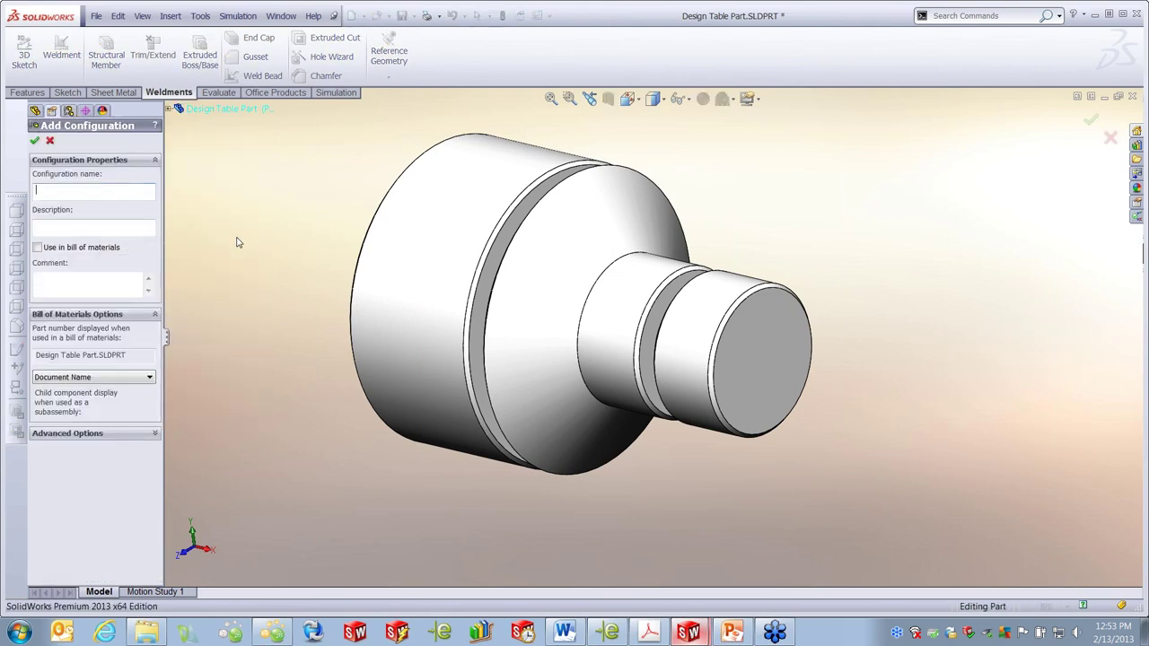
click(34, 142)
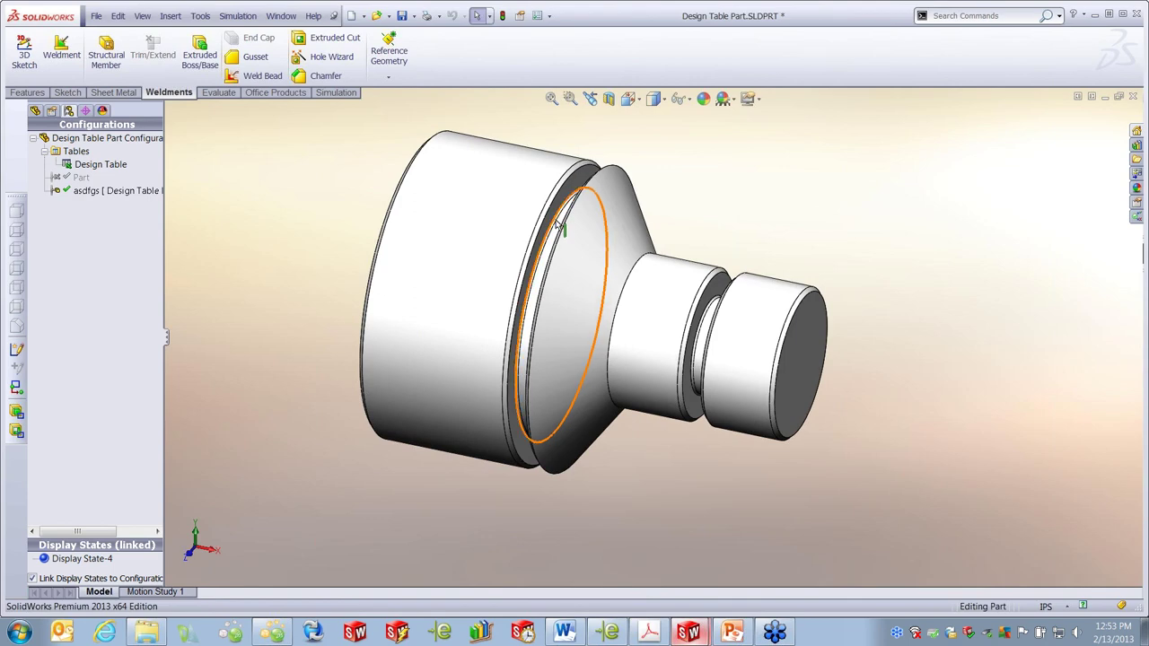
- Change the revolve's D10@Sketch1 dimension from 0.375 to 0.25 and rebuild
double_click(569, 216)
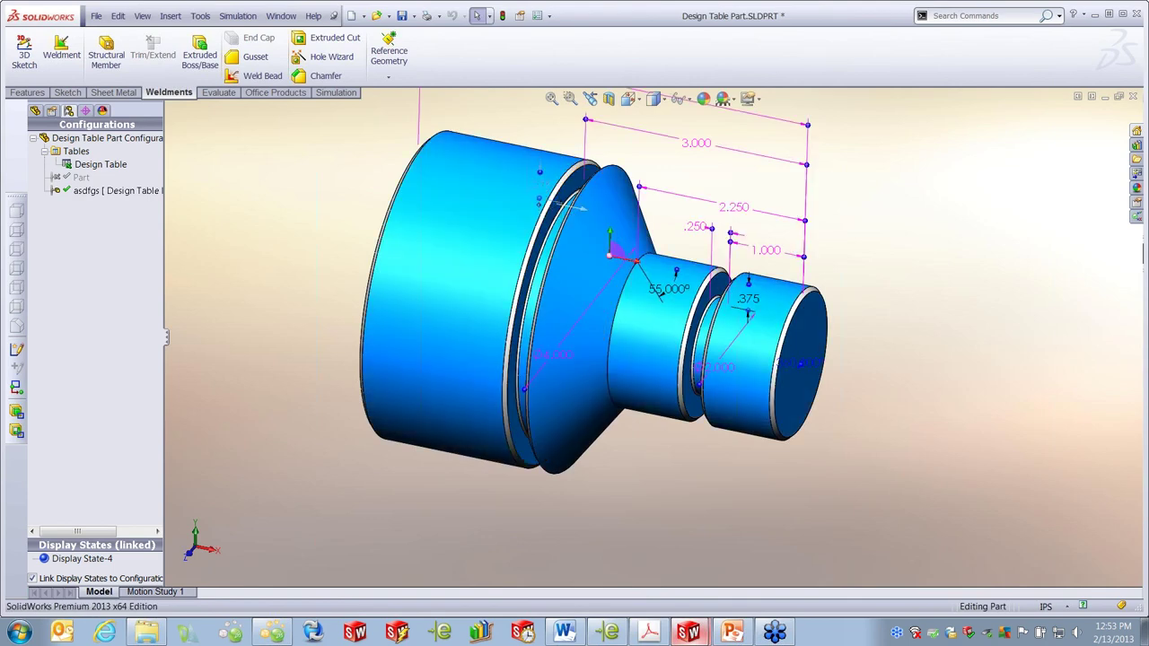
double_click(540, 201)
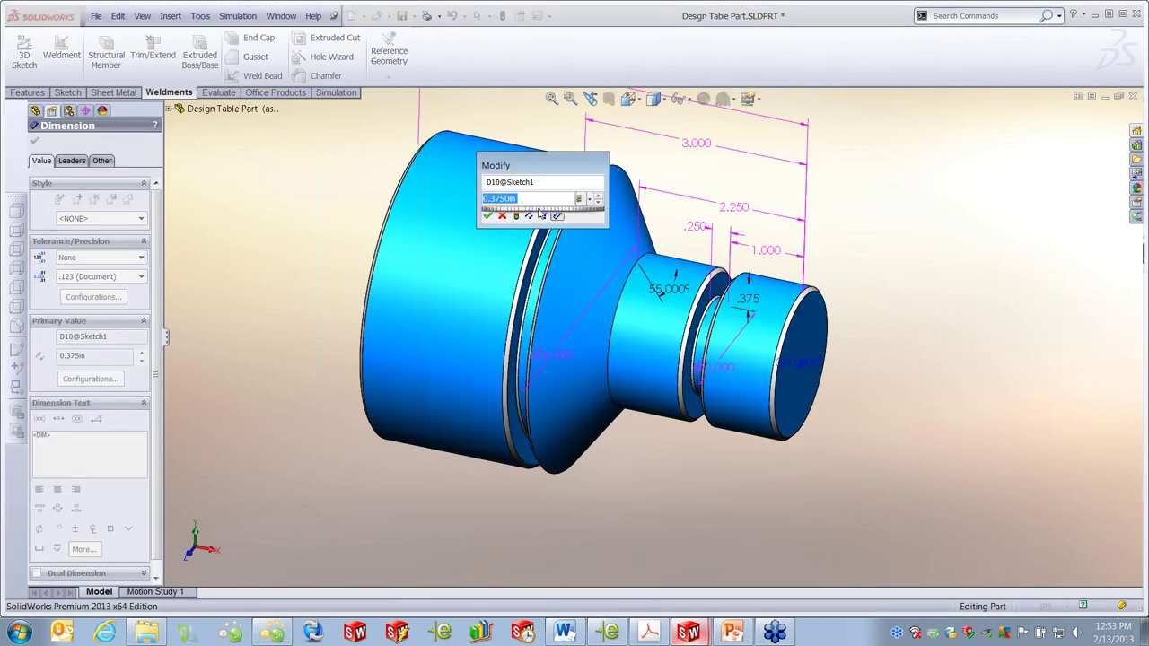
text(.2)
click(516, 215)
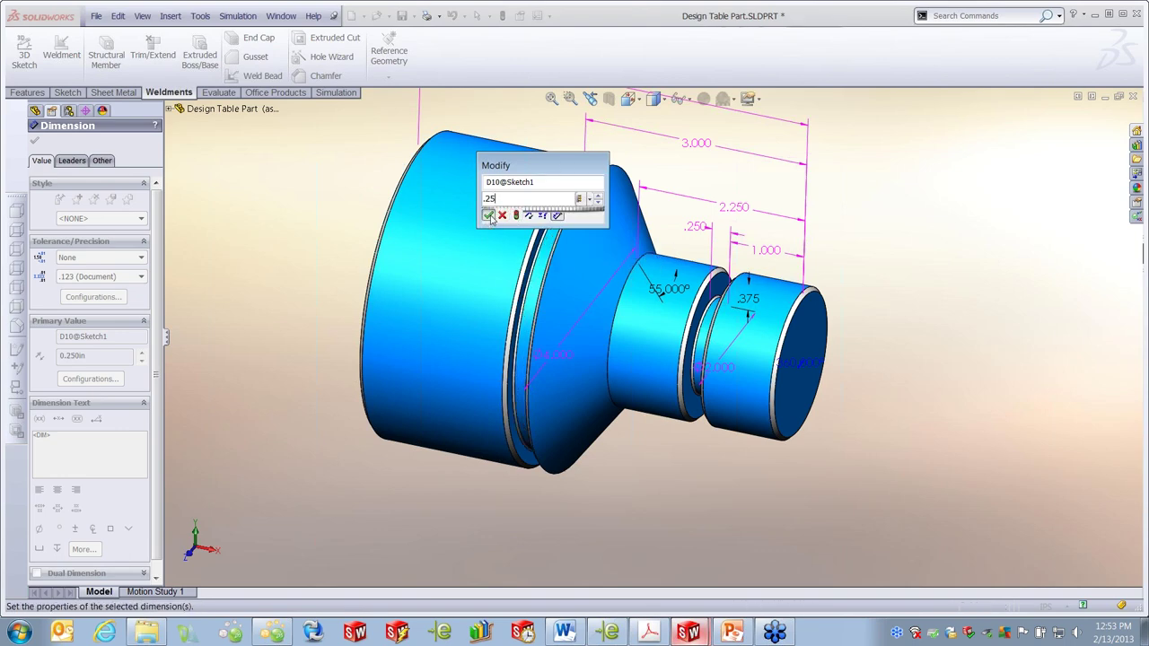
click(487, 215)
click(675, 491)
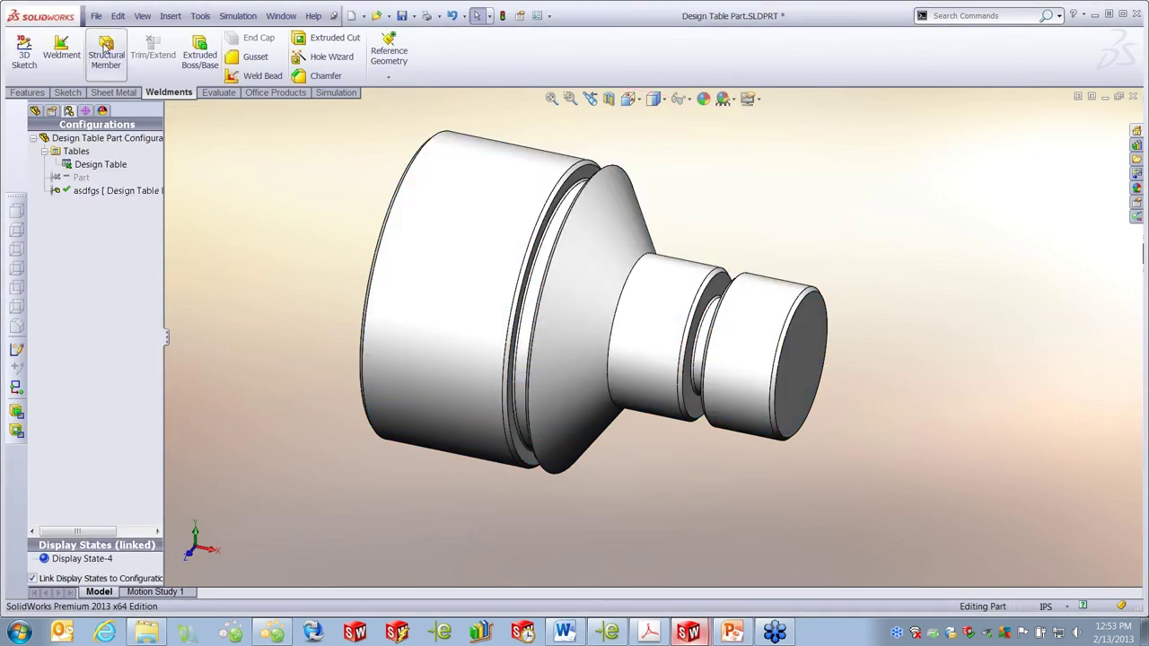
- Make another drawing of the part with a front view and an isometric projected view
click(96, 15)
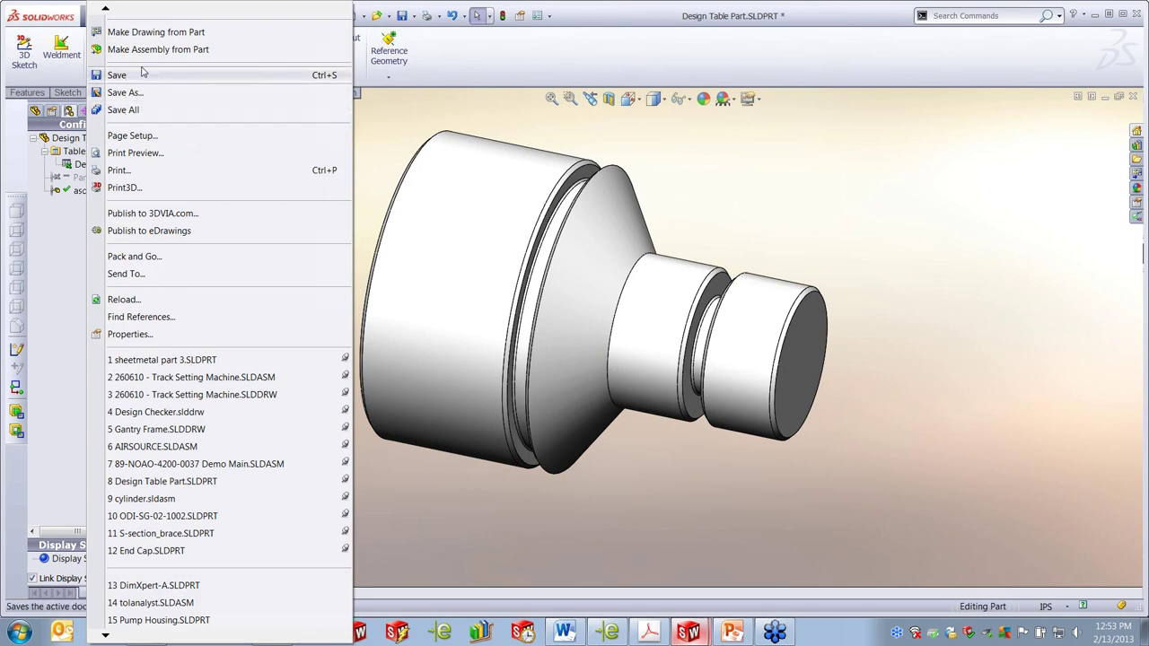
click(143, 31)
click(455, 410)
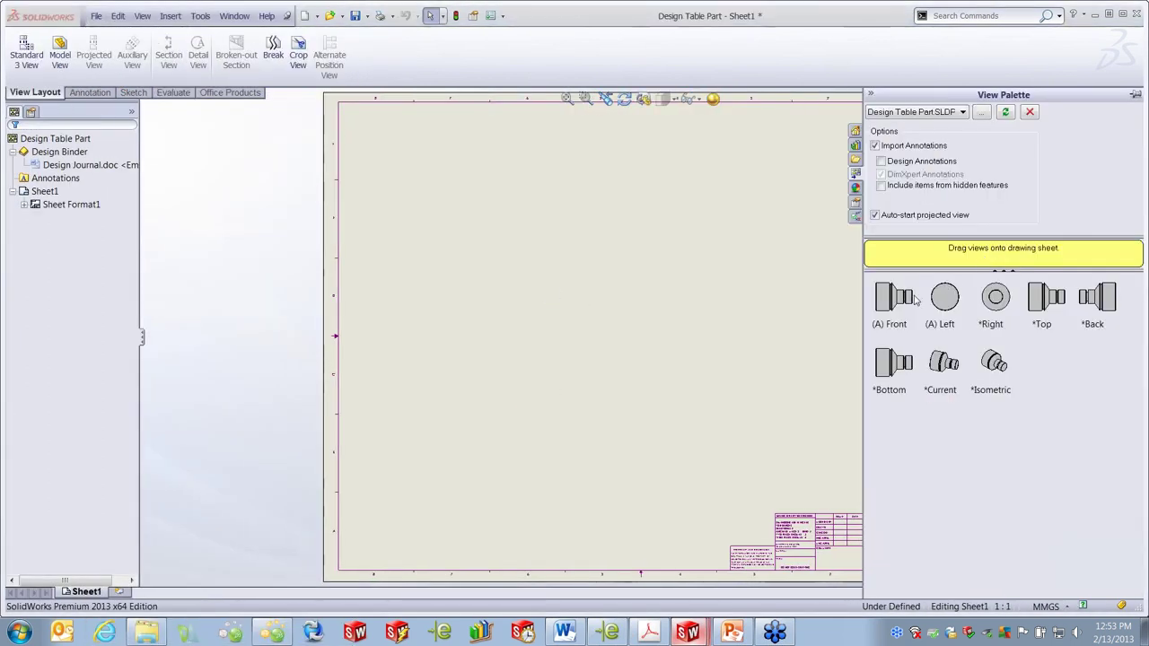
drag(897, 300, 525, 434)
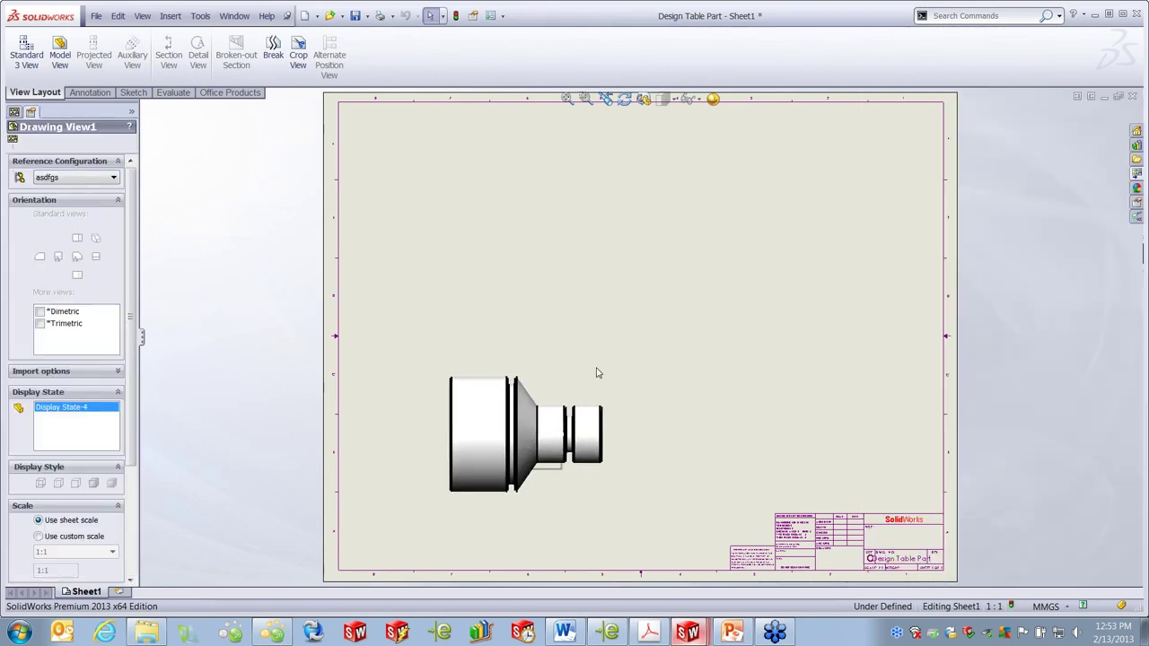
click(756, 212)
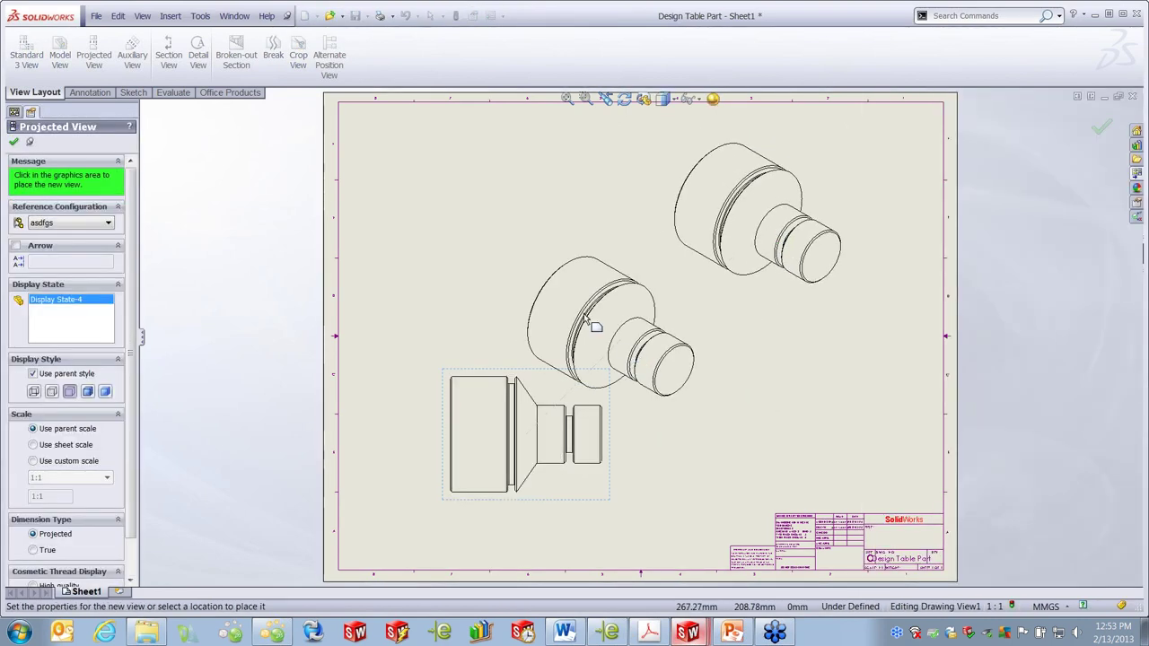
key(Escape)
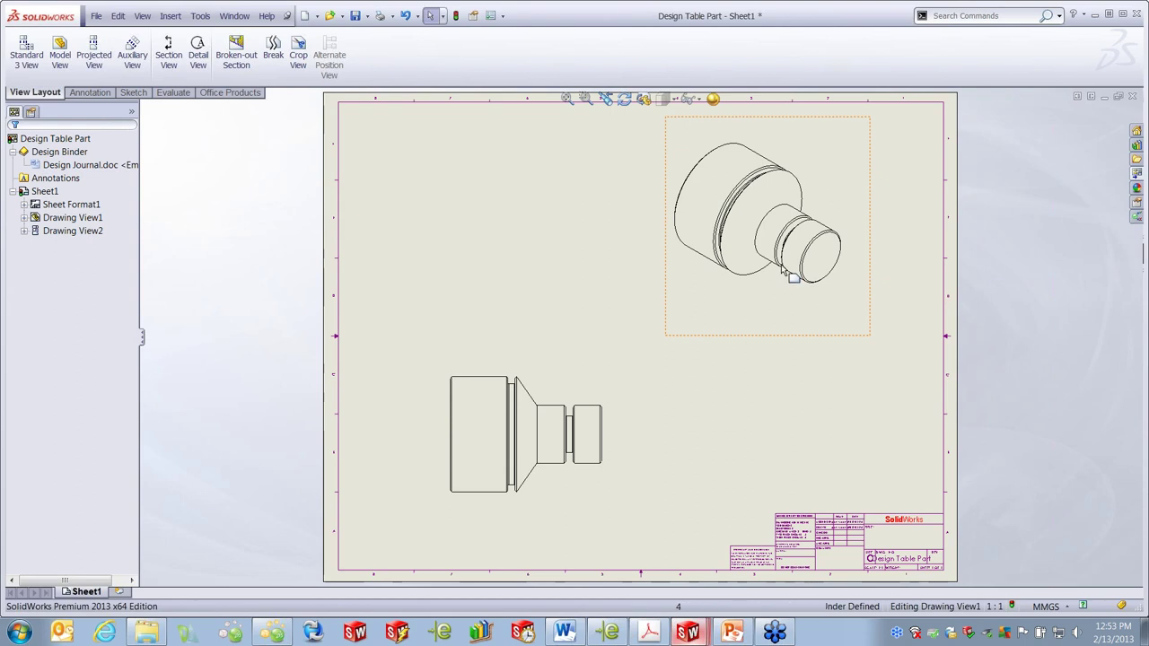
click(757, 303)
right_click(754, 303)
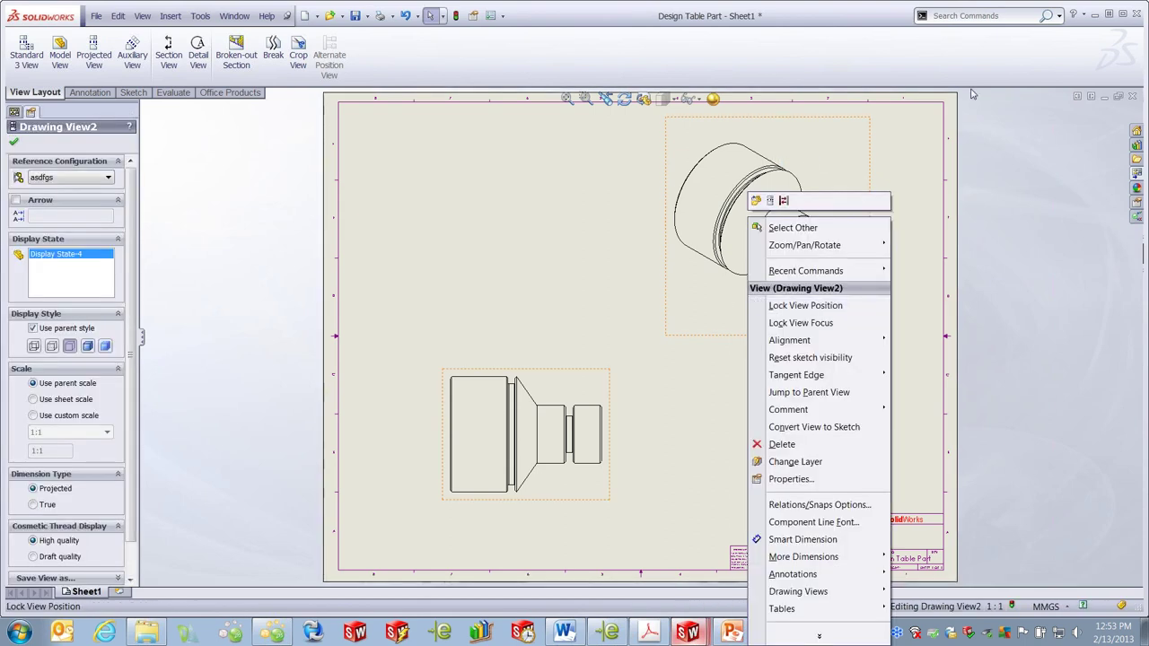
- Close the drawings and the part without saving, then reopen the recent cylinder.sldasm
click(1135, 97)
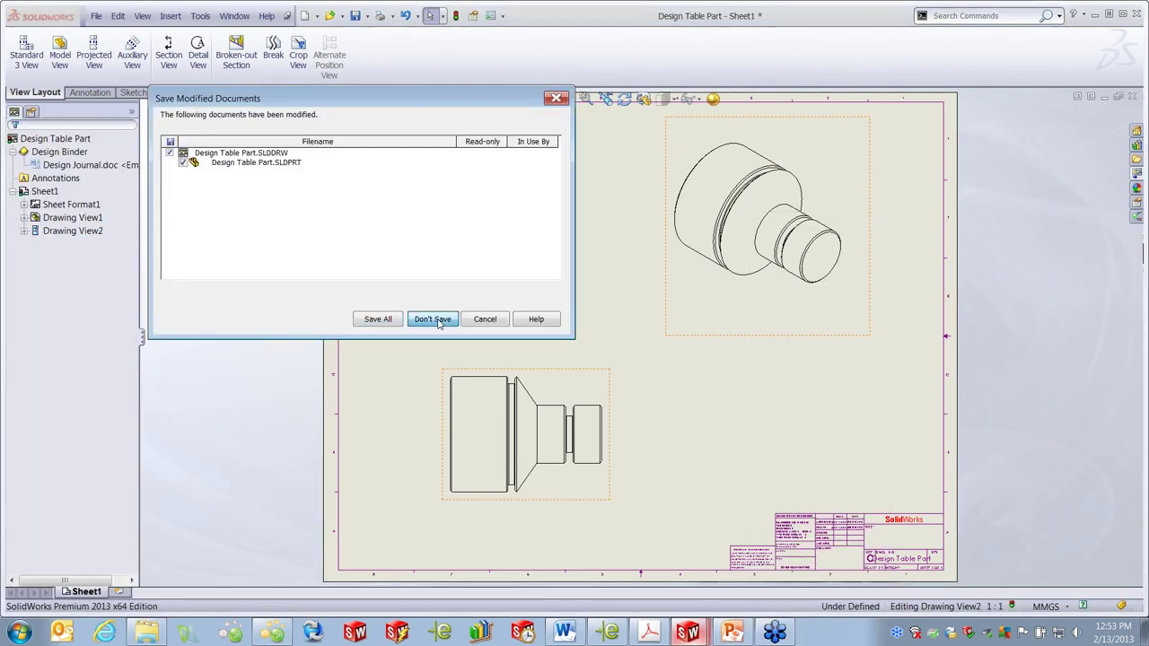
click(433, 319)
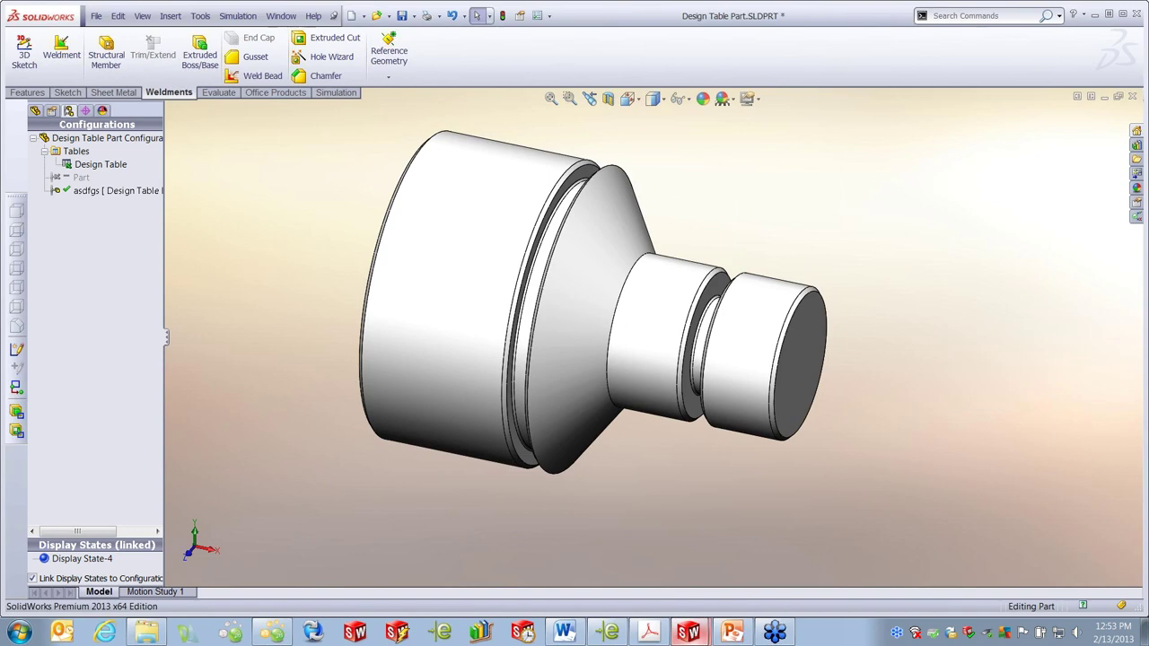
click(1132, 97)
click(588, 334)
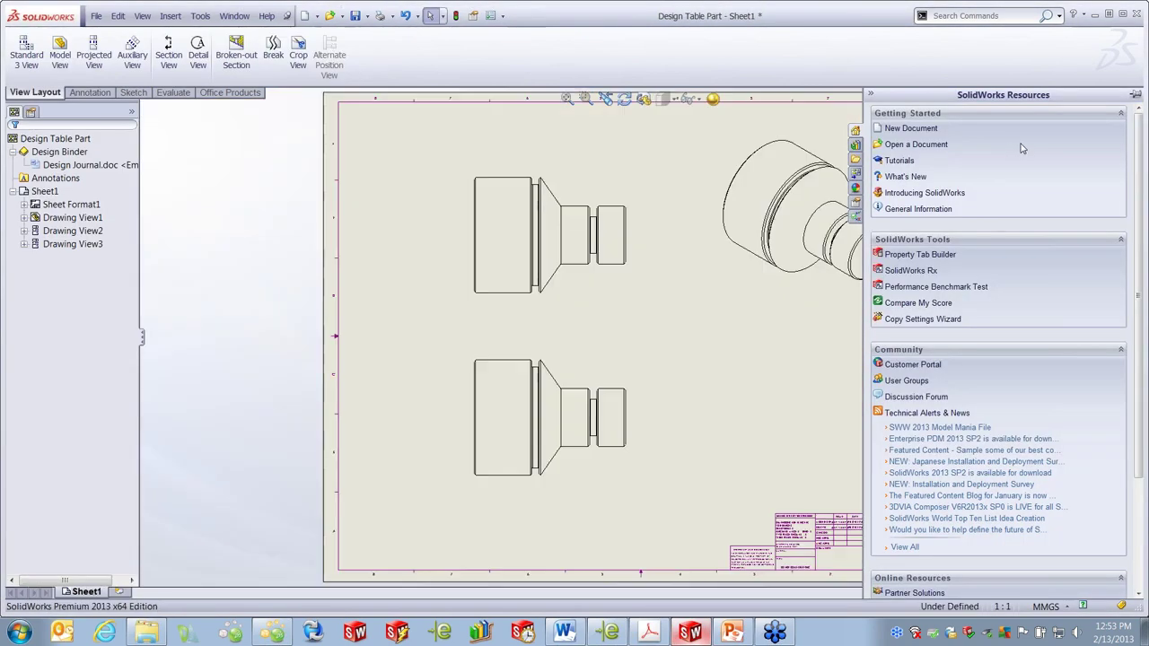
click(715, 150)
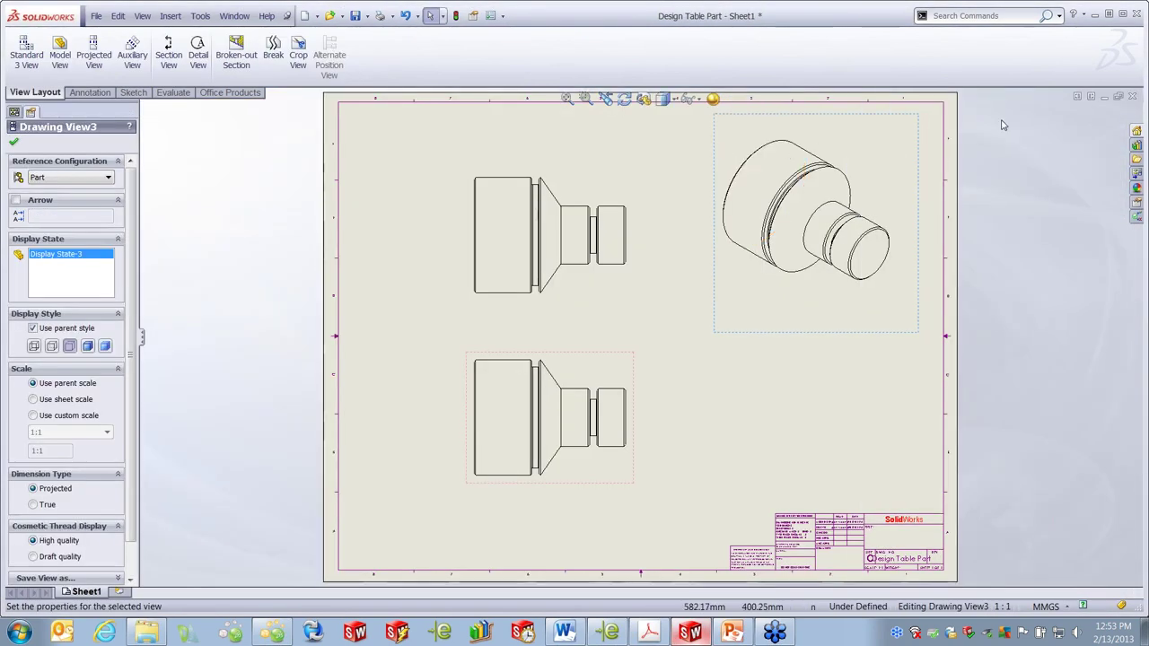
click(1133, 97)
click(432, 318)
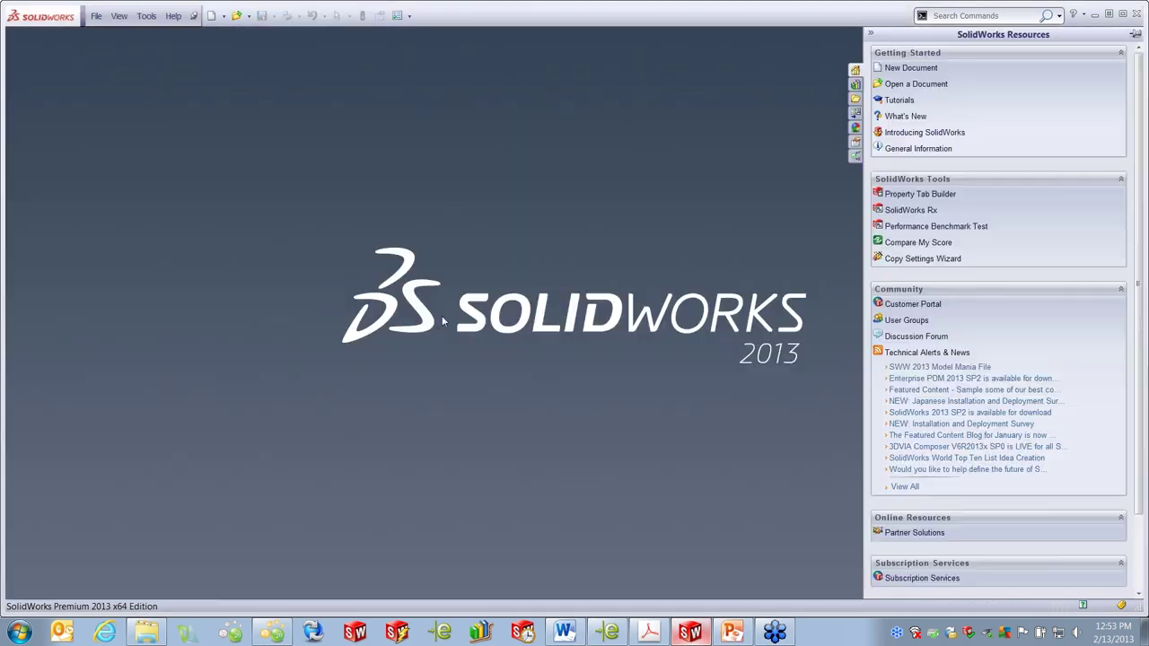
click(97, 20)
click(180, 219)
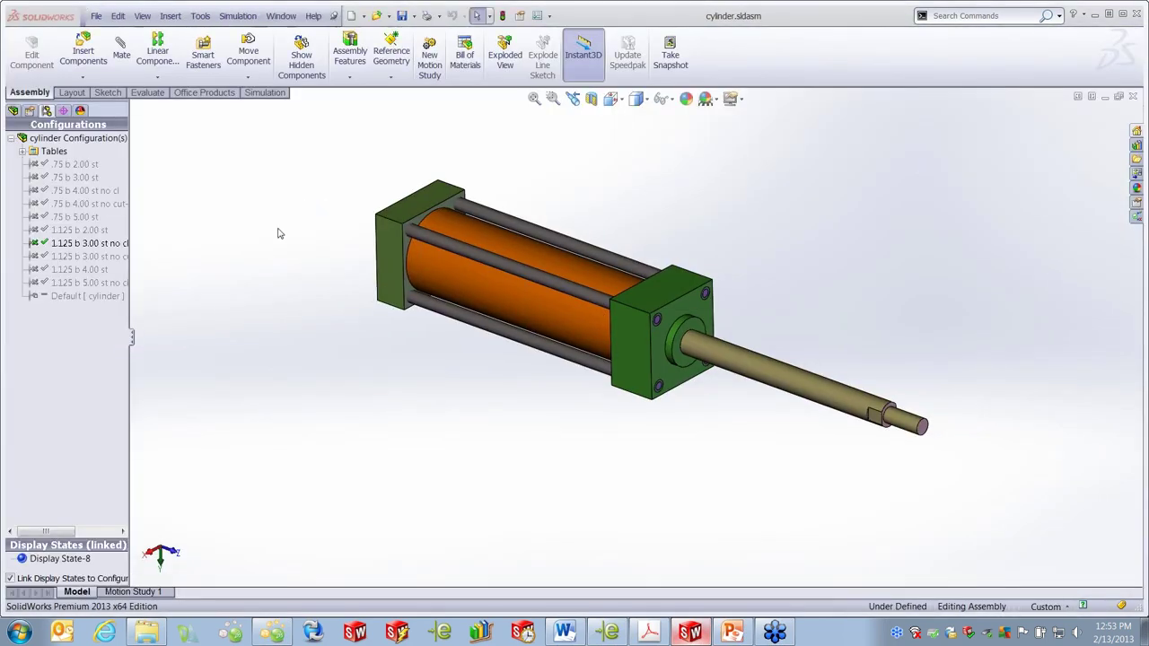
- Open the cylinder's Design Table spreadsheet for editing, then close it
click(21, 151)
right_click(57, 164)
click(90, 193)
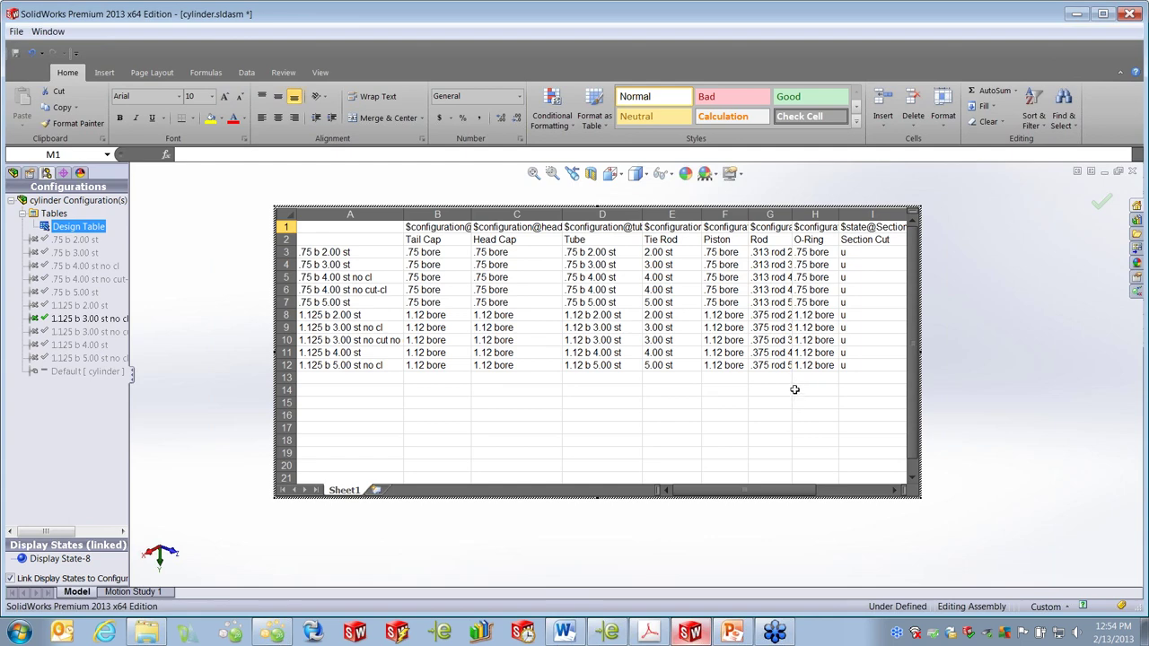
click(976, 336)
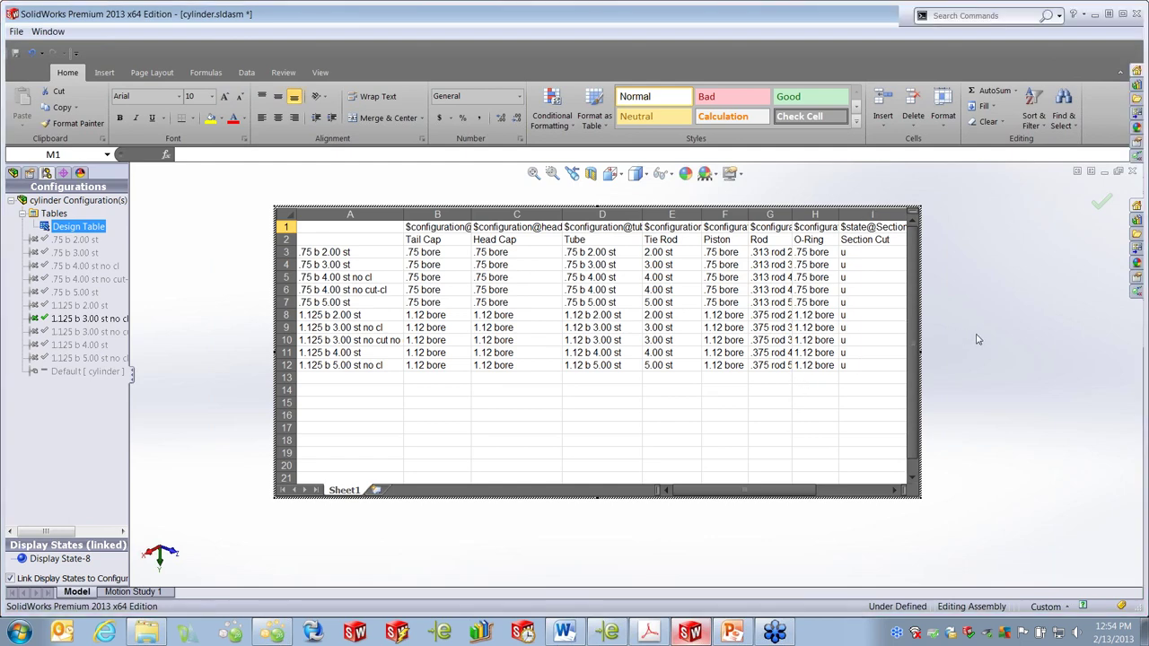
- Activate configurations in turn, ending on 1.125 b 2.00 st, and start Make Drawing from Assembly
double_click(73, 190)
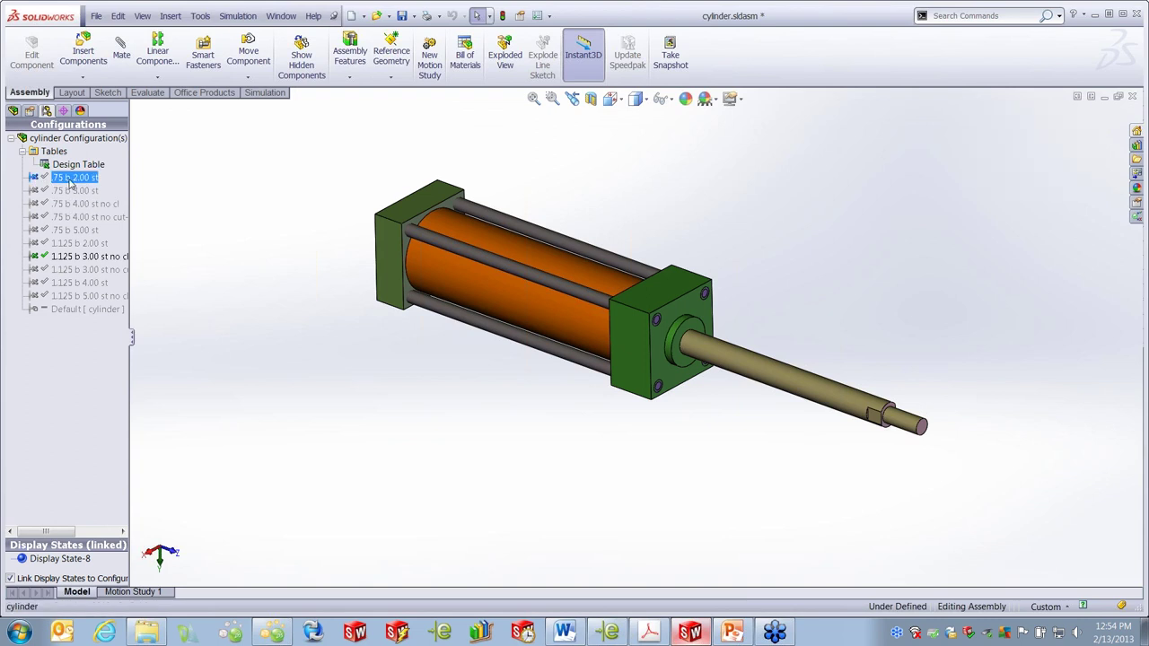
double_click(73, 204)
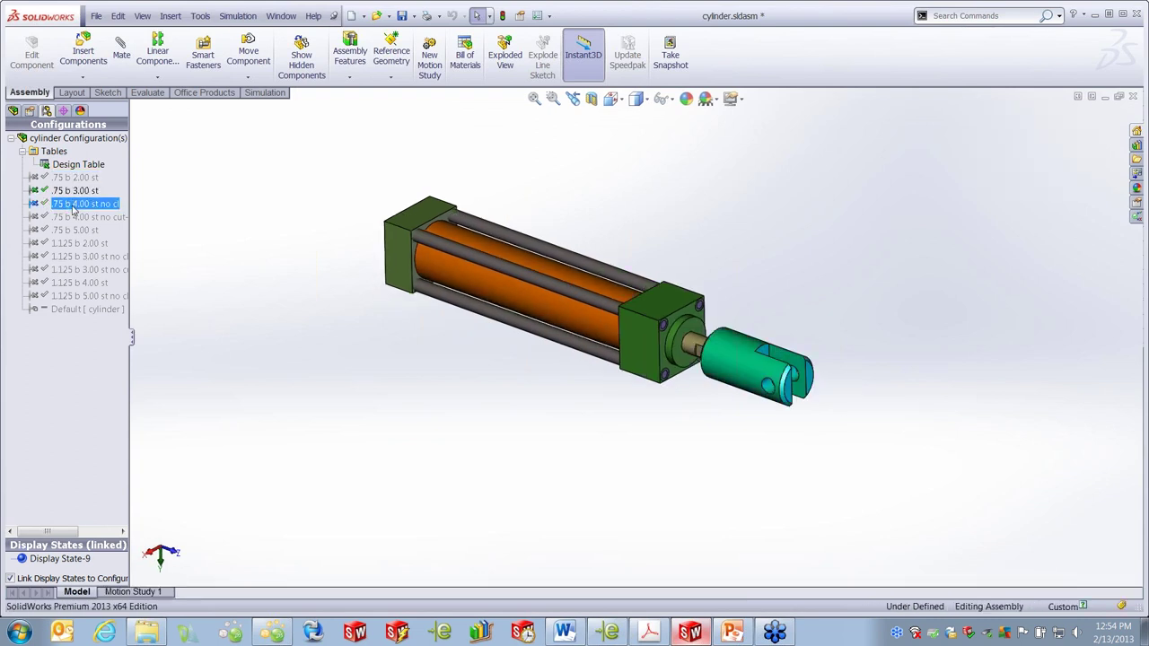
double_click(74, 230)
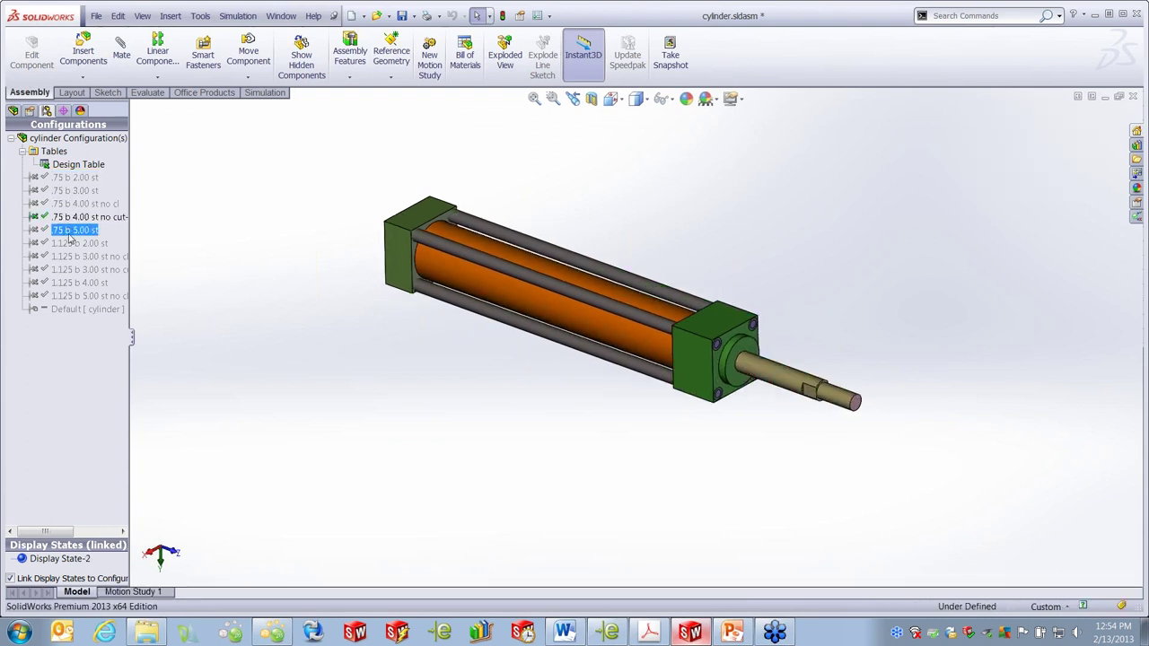
click(70, 244)
double_click(70, 243)
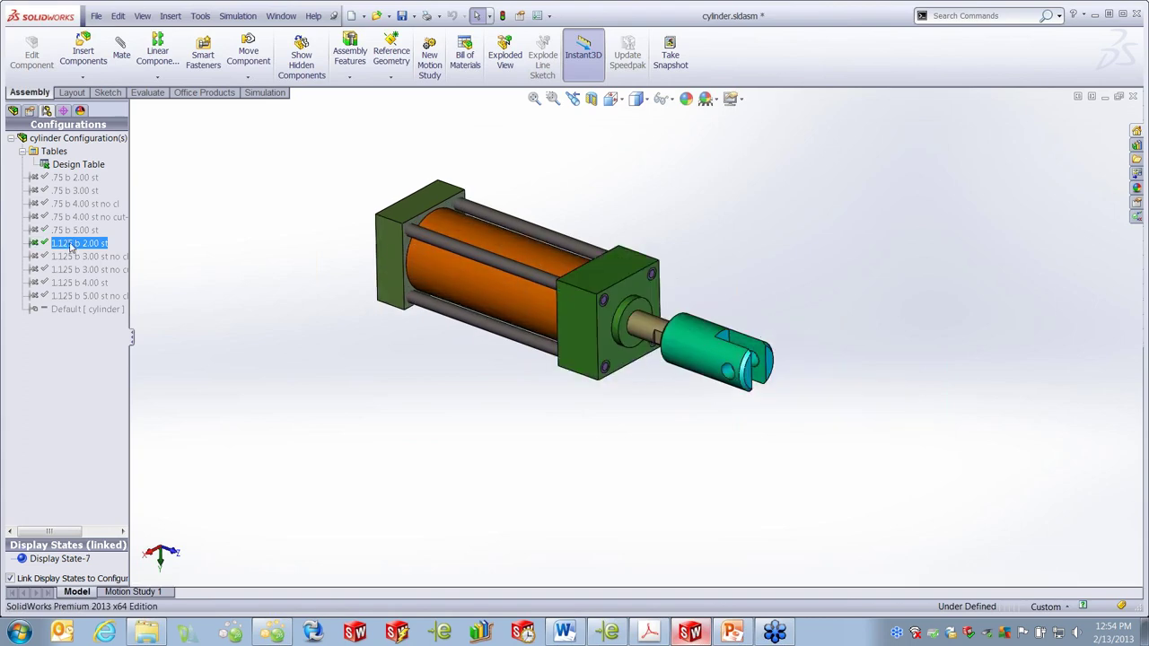
click(96, 15)
click(119, 83)
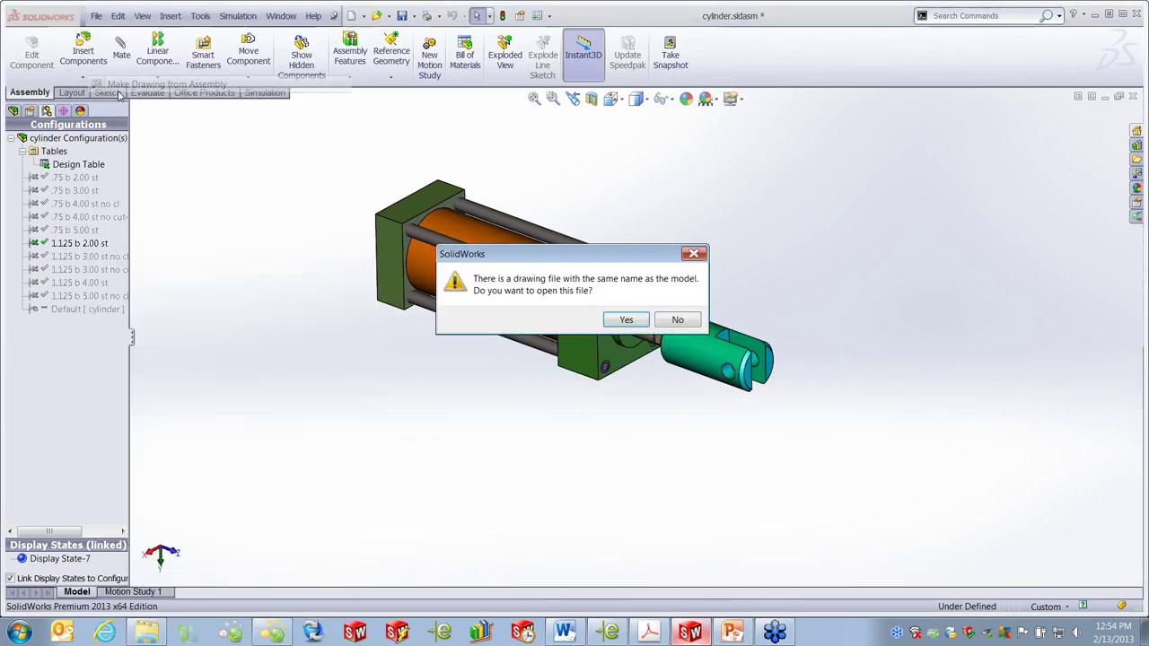
- Open the existing cylinder drawing and set Drawing View5 to the 1.125 b 2.00 st configuration
click(628, 319)
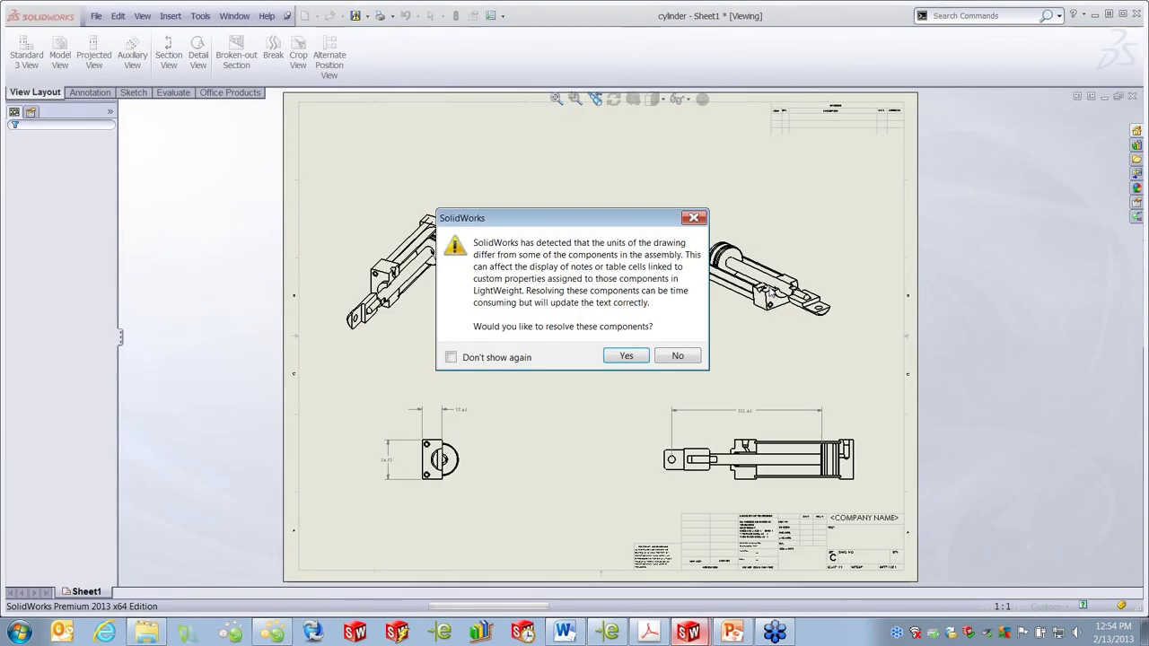
click(625, 356)
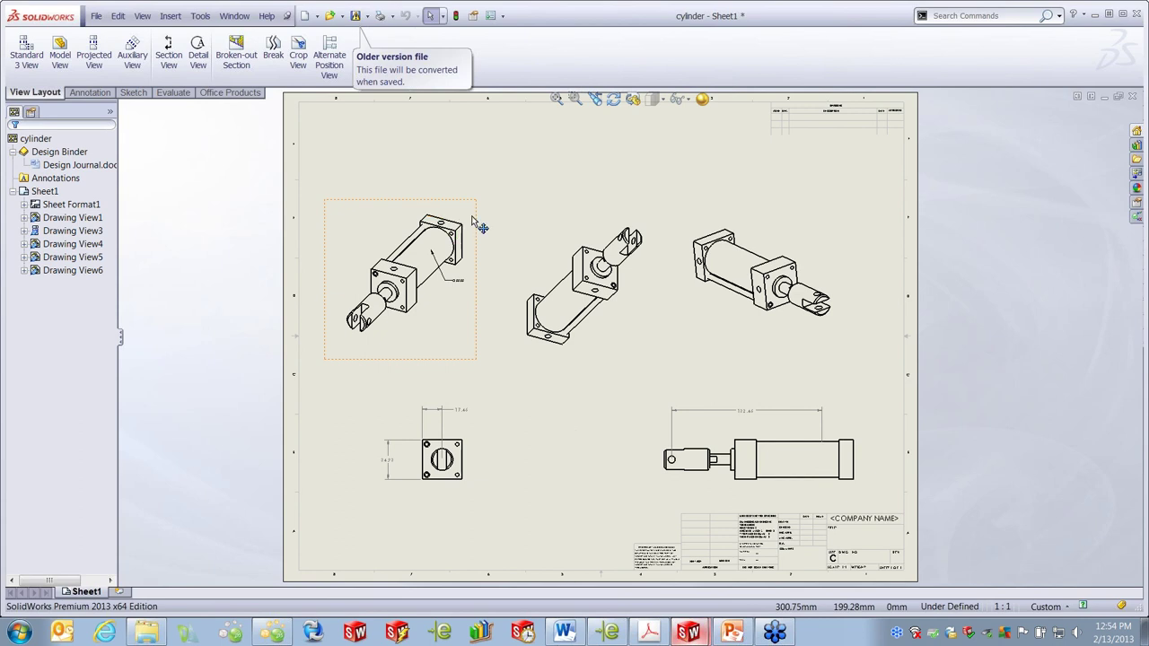
right_click(575, 233)
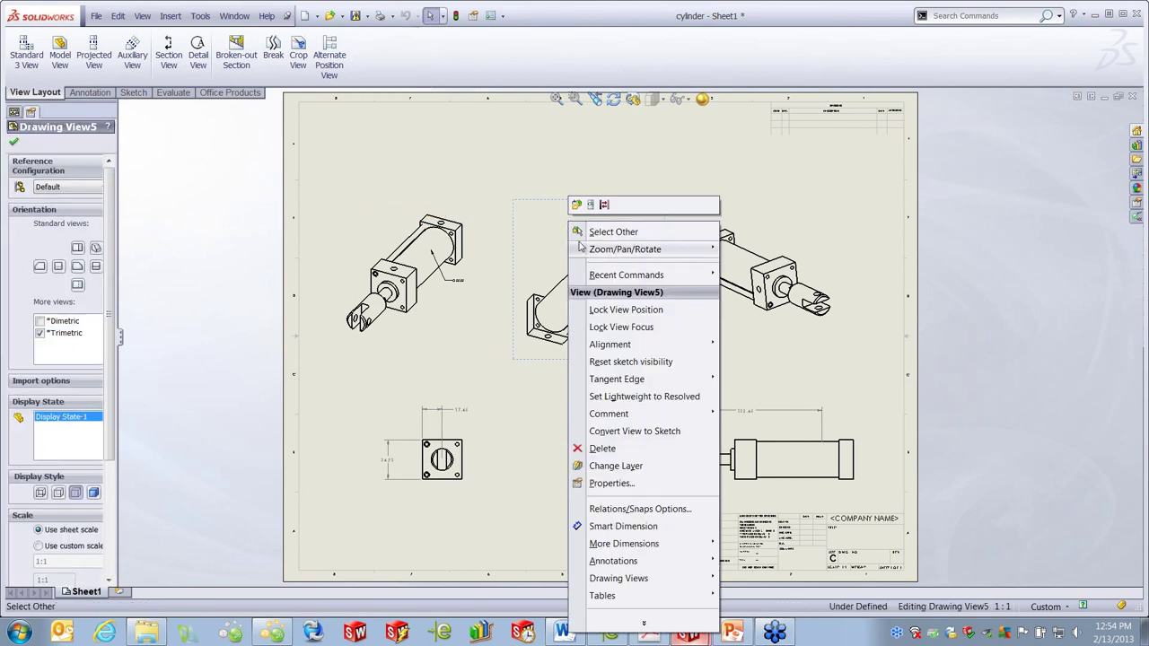
click(611, 483)
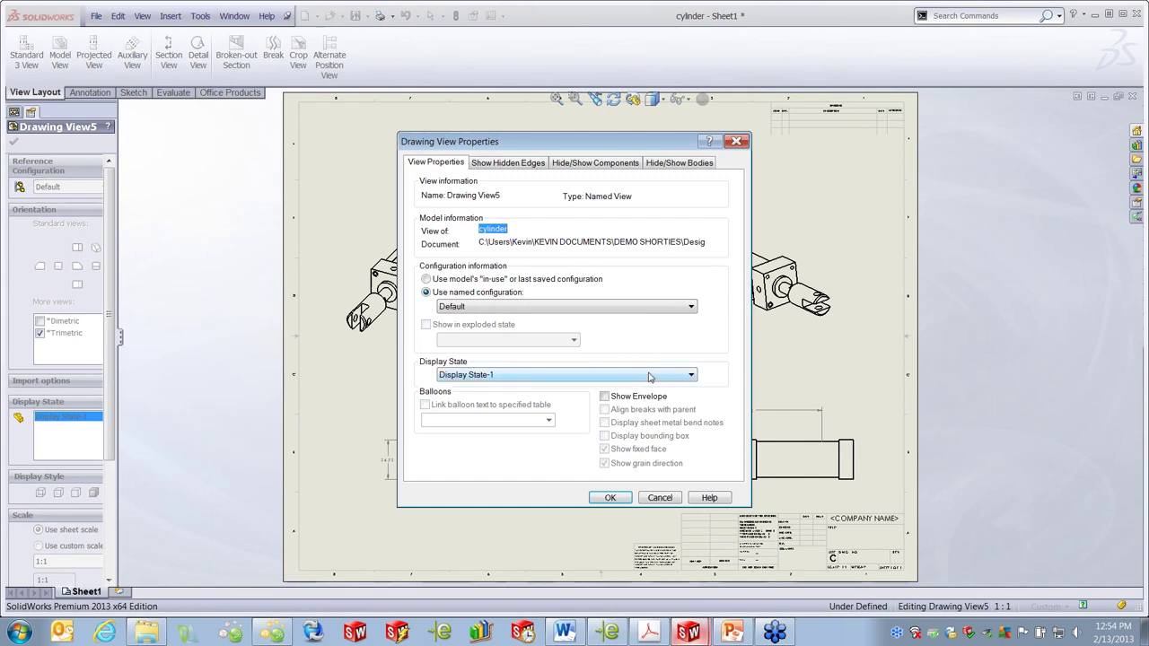
click(689, 307)
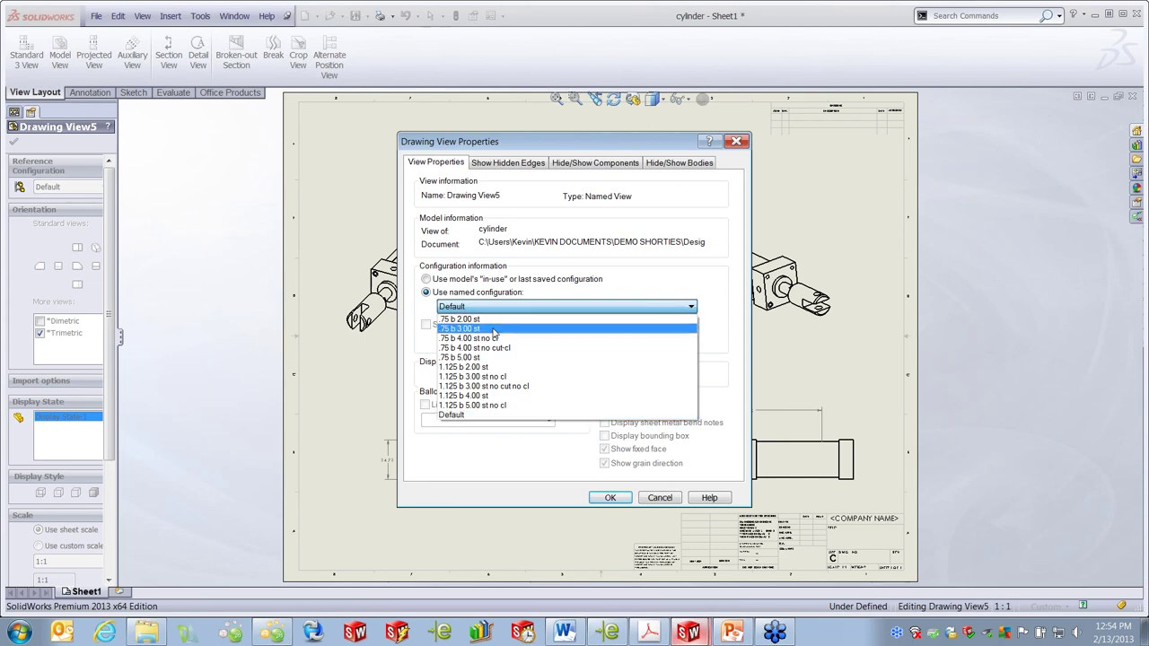
click(478, 367)
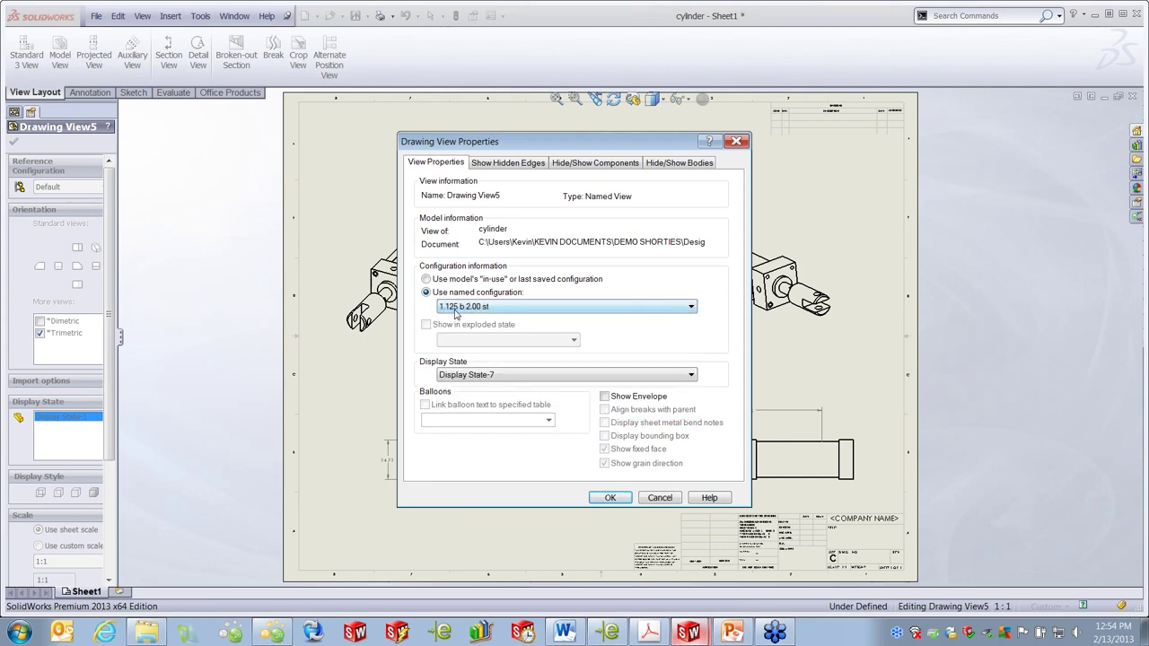
click(610, 498)
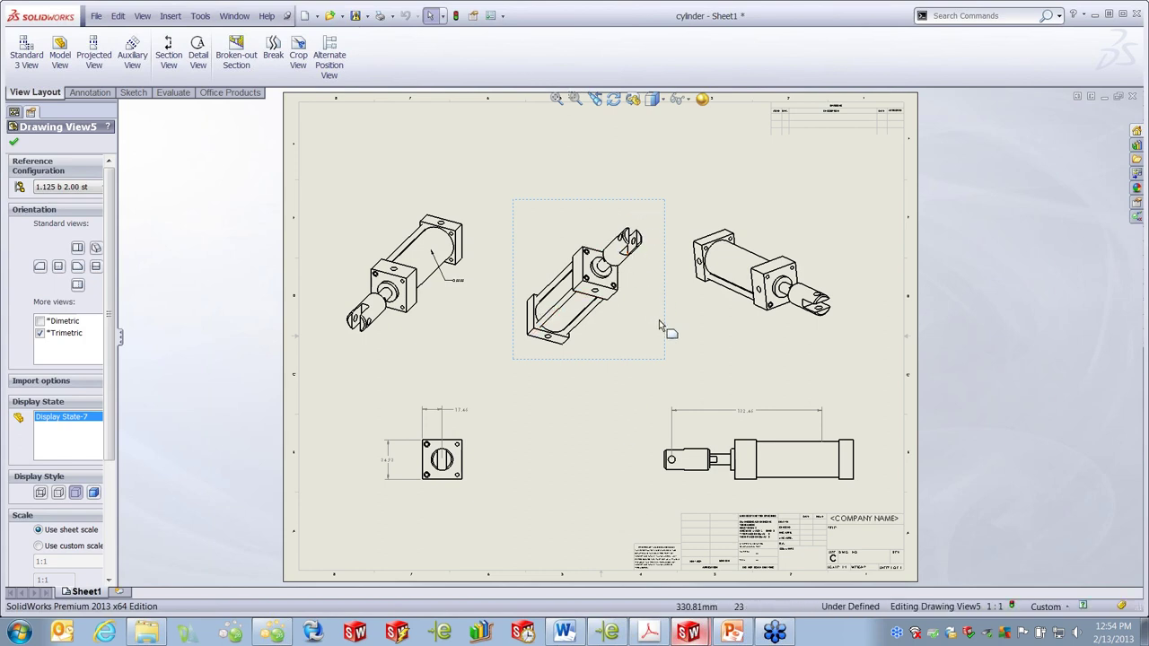
- Dismiss the view's menu and close the cylinder drawing
right_click(632, 332)
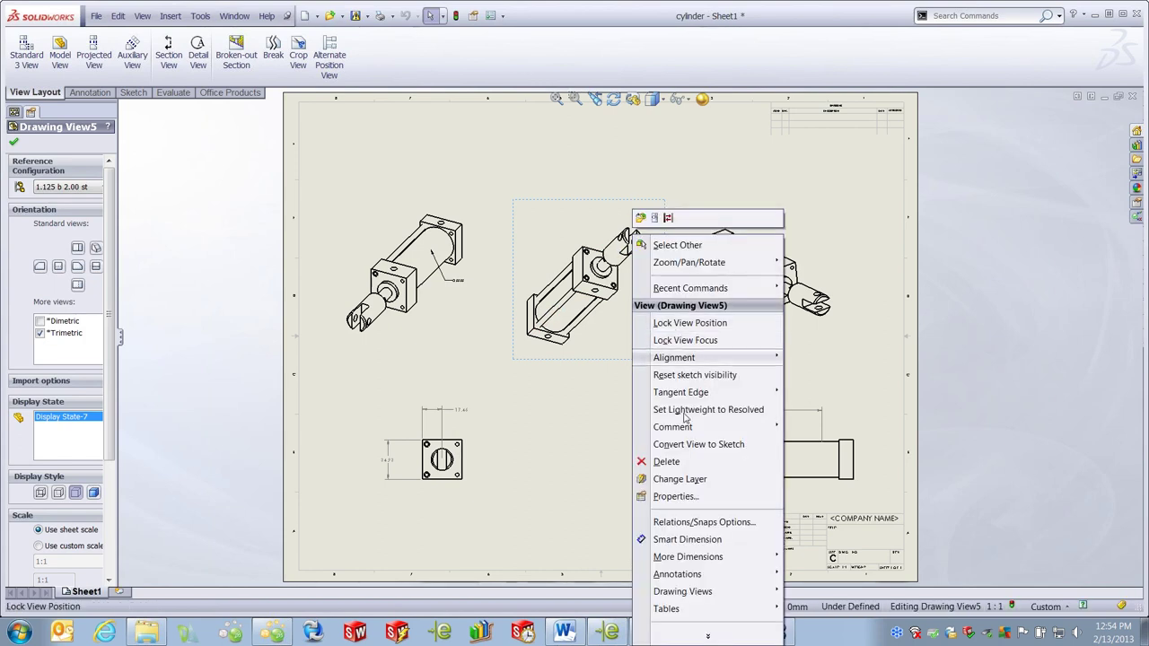
key(Escape)
key(Escape)
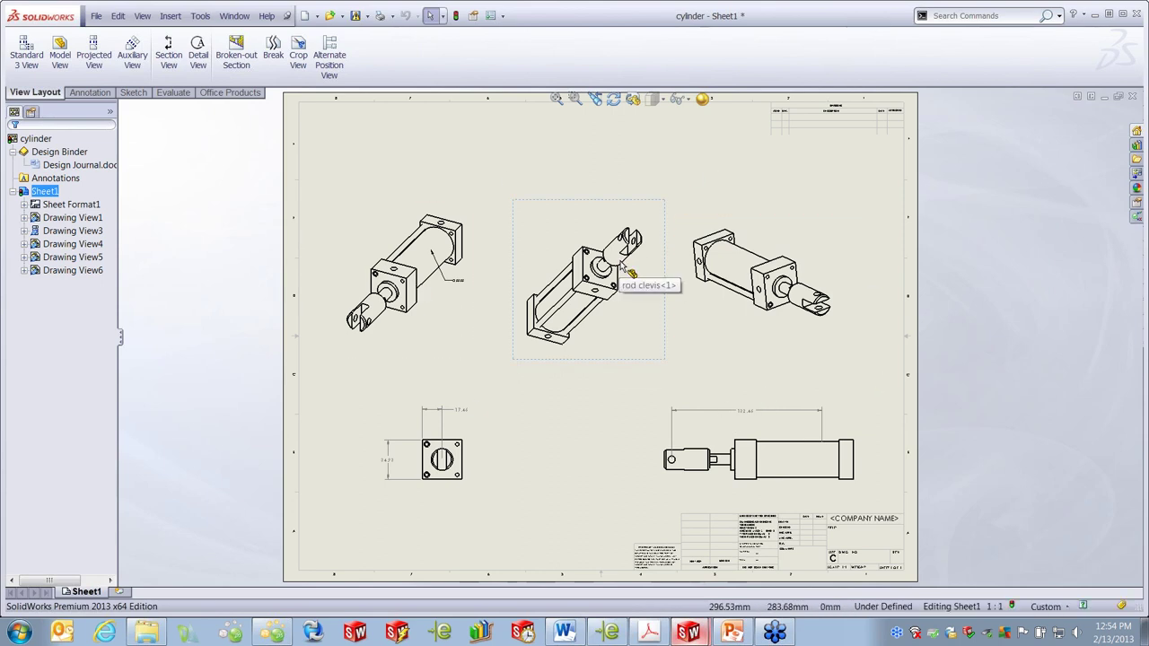
click(1133, 96)
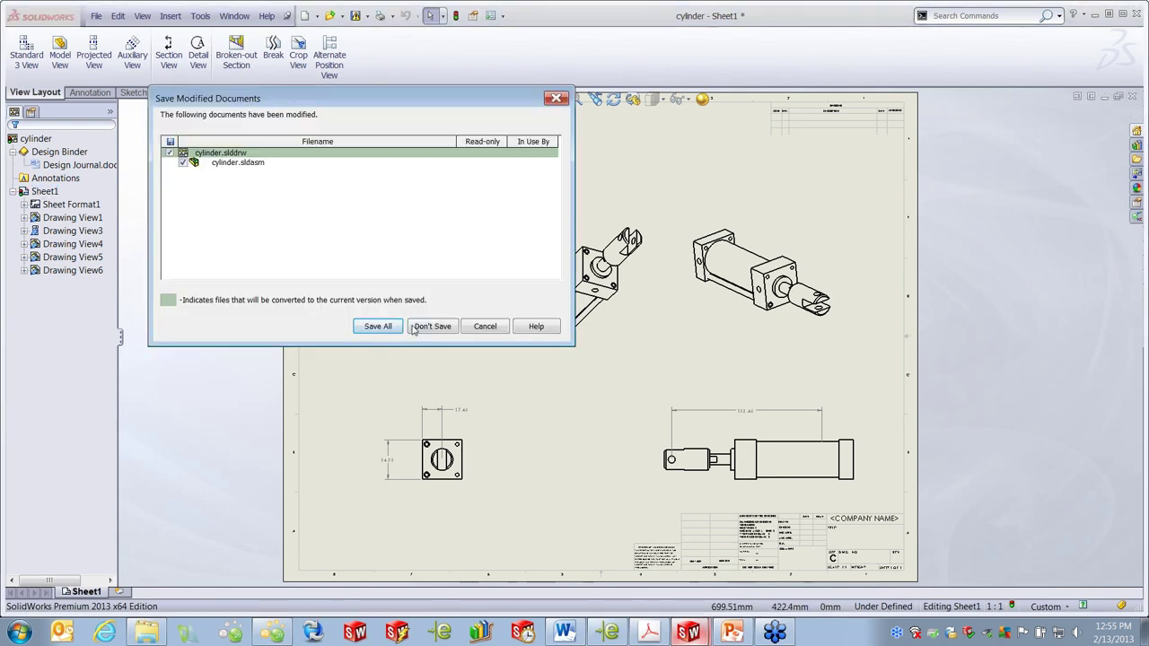
- Close the cylinder drawing and assembly with Don't Save, then return to the PowerPoint slide show
click(414, 329)
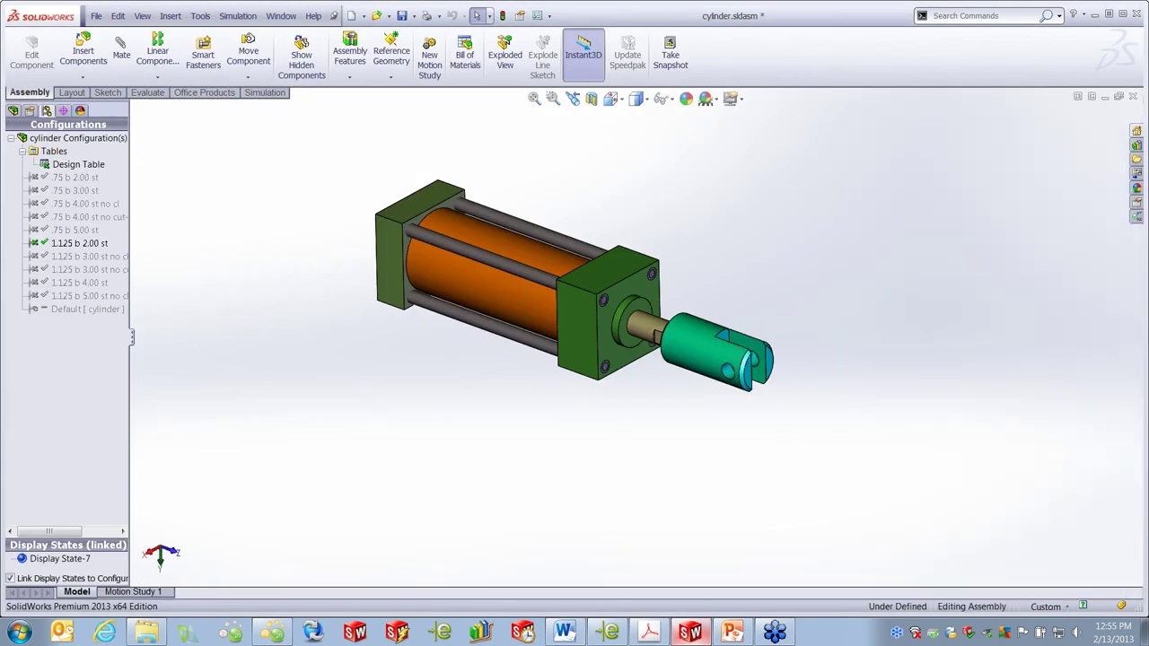
click(1133, 96)
click(575, 334)
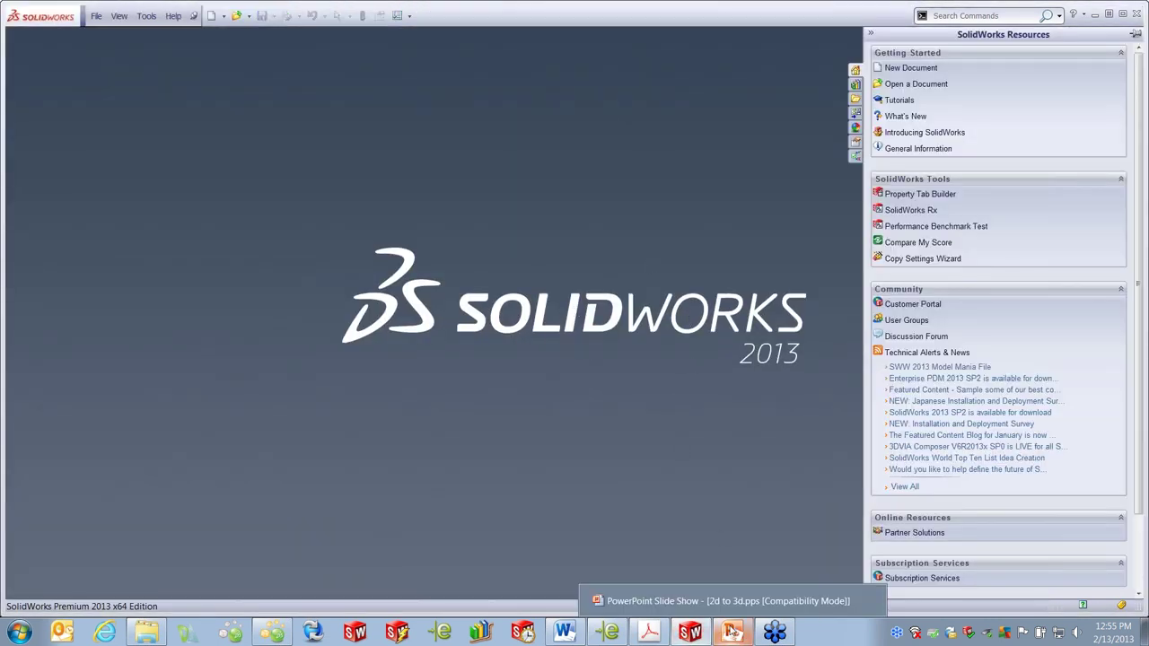
click(733, 632)
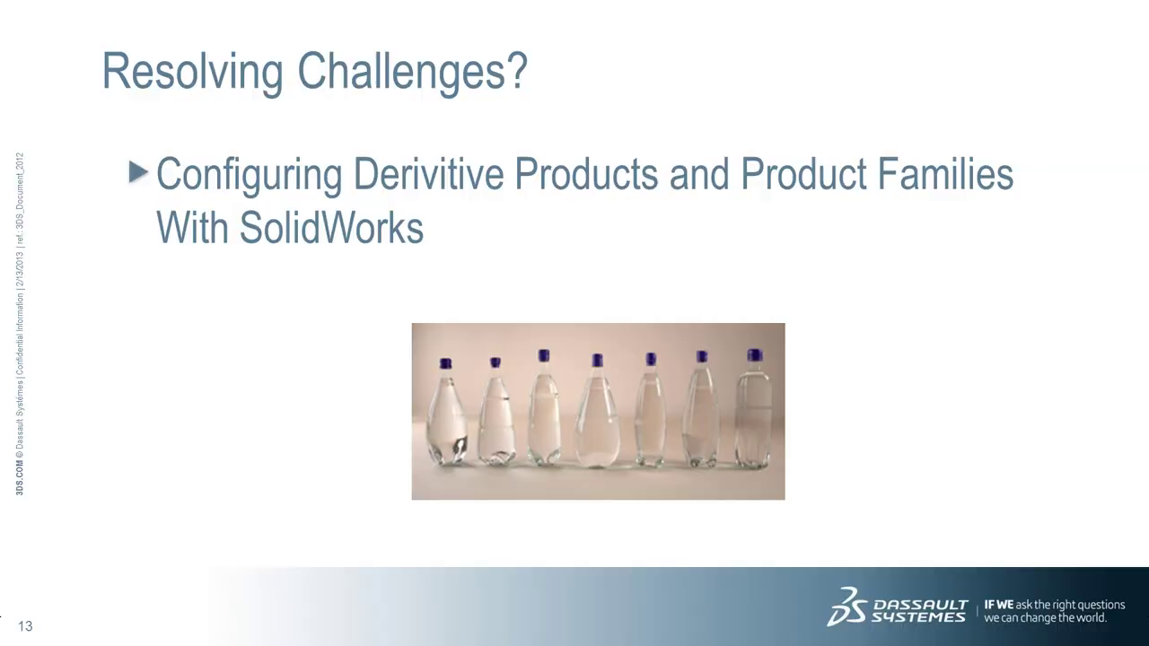
- Advance to slide 14 'Re-Using CAD Data', end the show and bring up SolidWorks' File menu
click(238, 325)
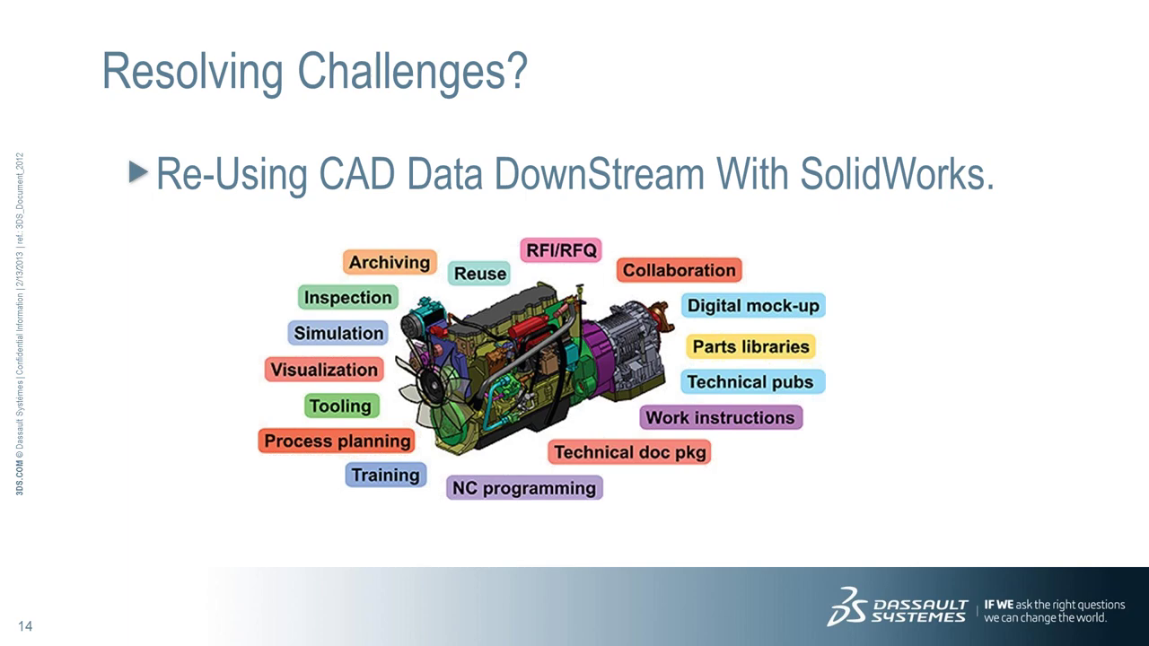
key(Escape)
click(690, 632)
click(96, 15)
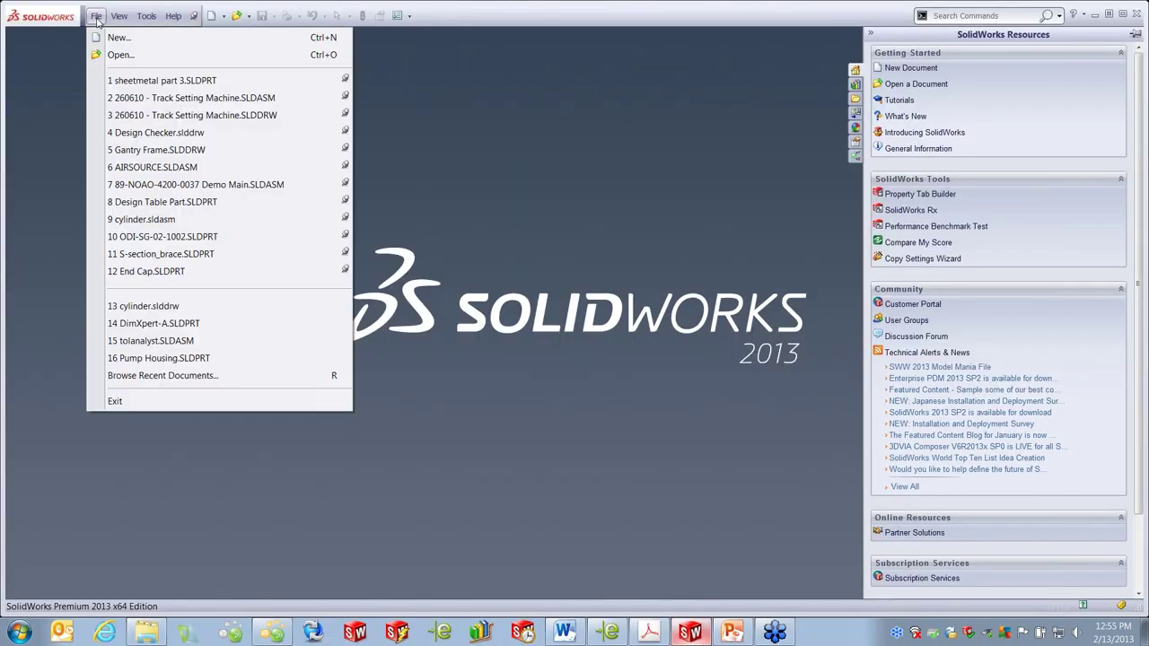
- Open ODI-SG-02-1002.SLDPRT and run Costing from the Evaluate tab, showing 35.36 USD per part
click(166, 235)
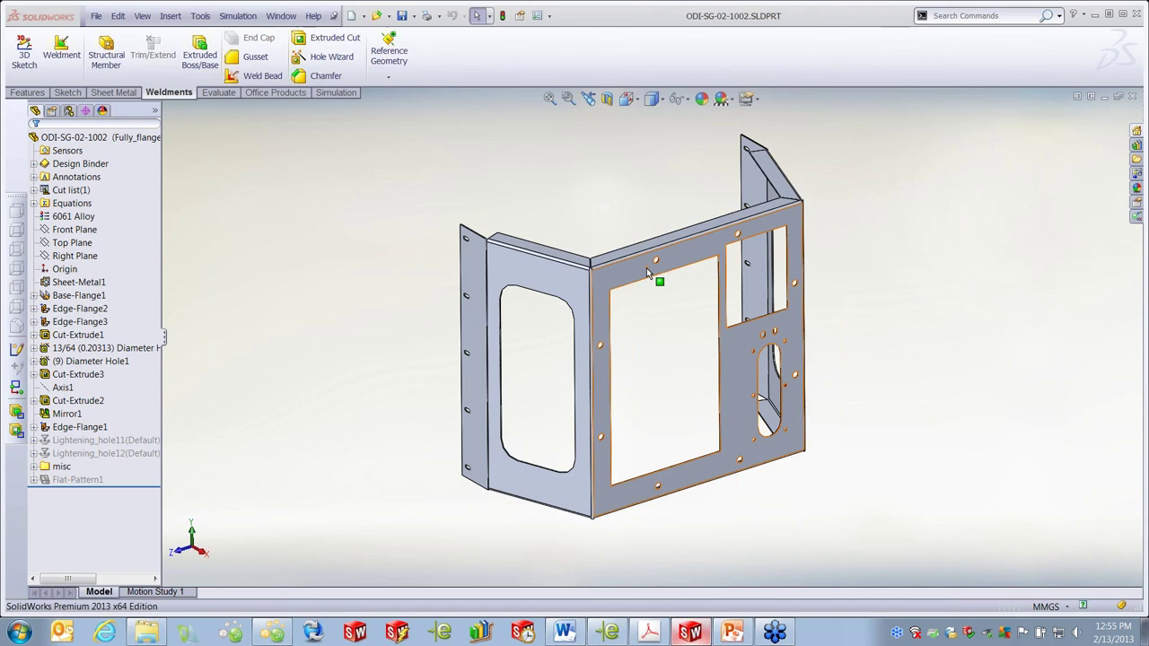
click(217, 92)
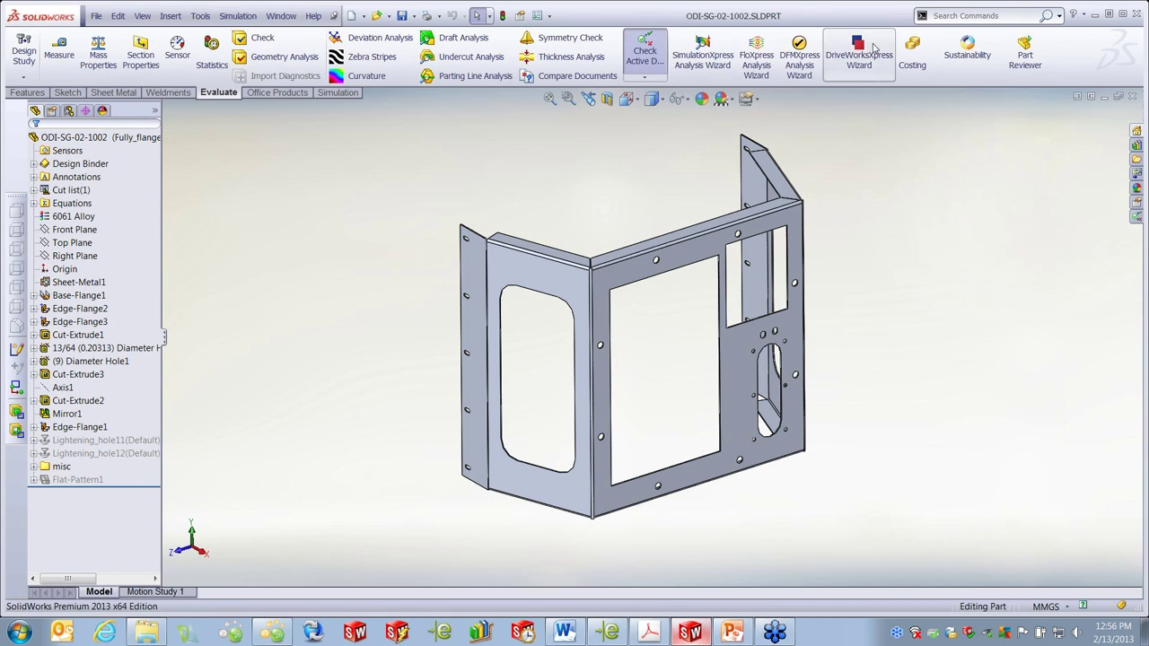
click(912, 53)
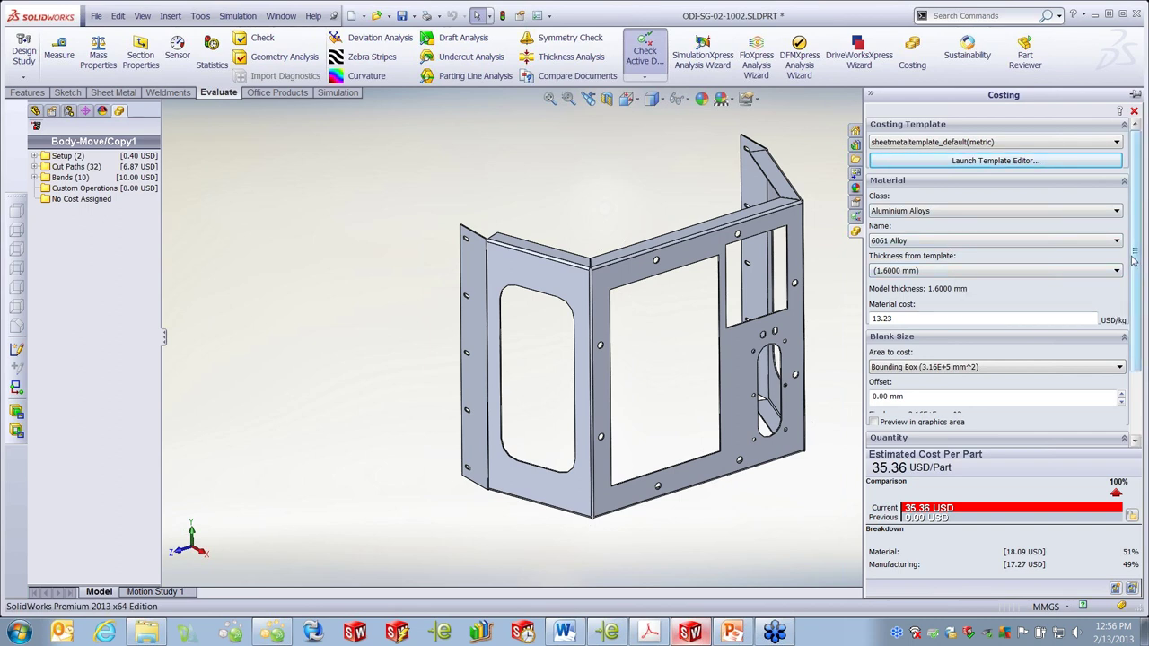
- Select the total number of parts value in the Costing pane and move to lot size
scroll(1133, 259, down, 3)
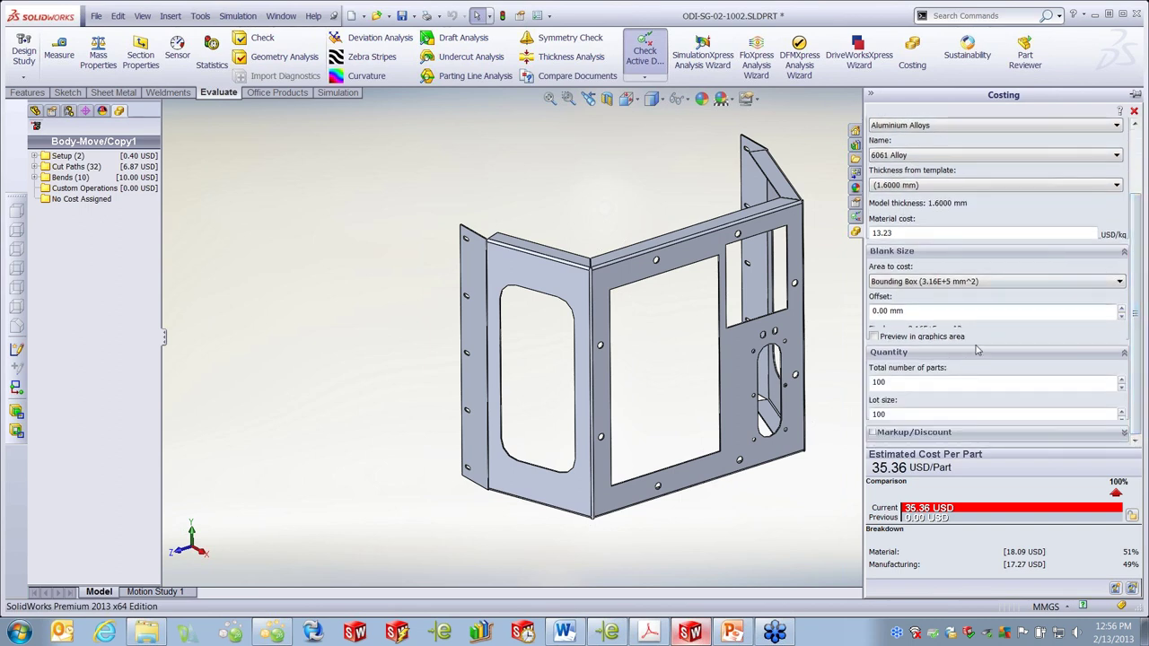
drag(933, 384, 869, 386)
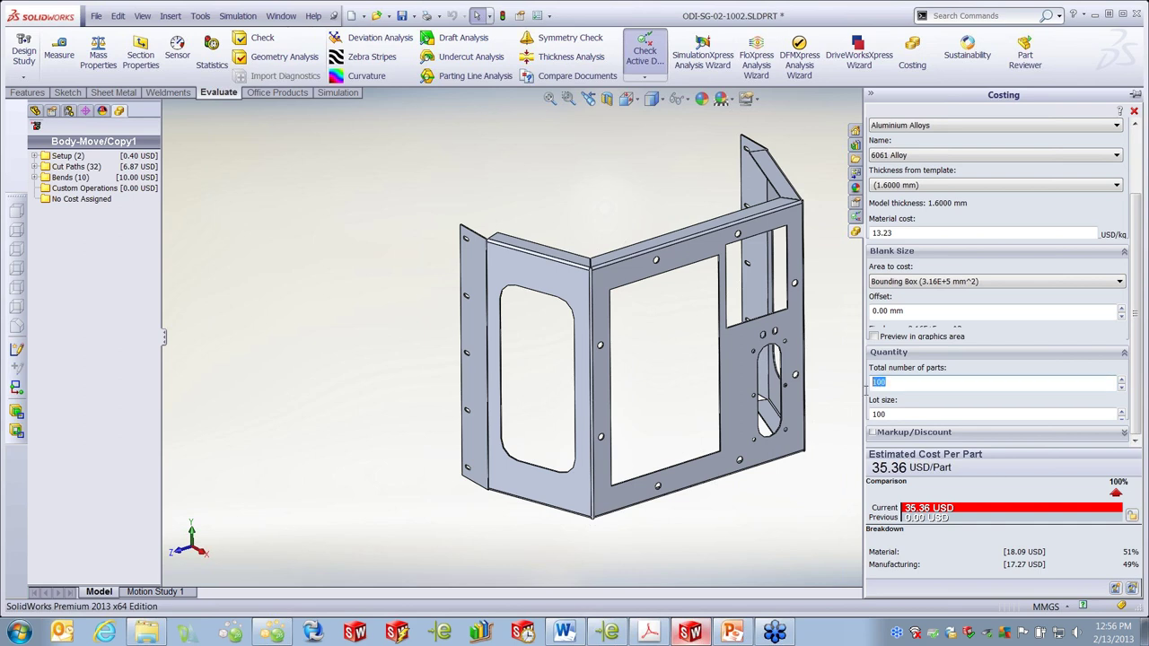
key(Tab)
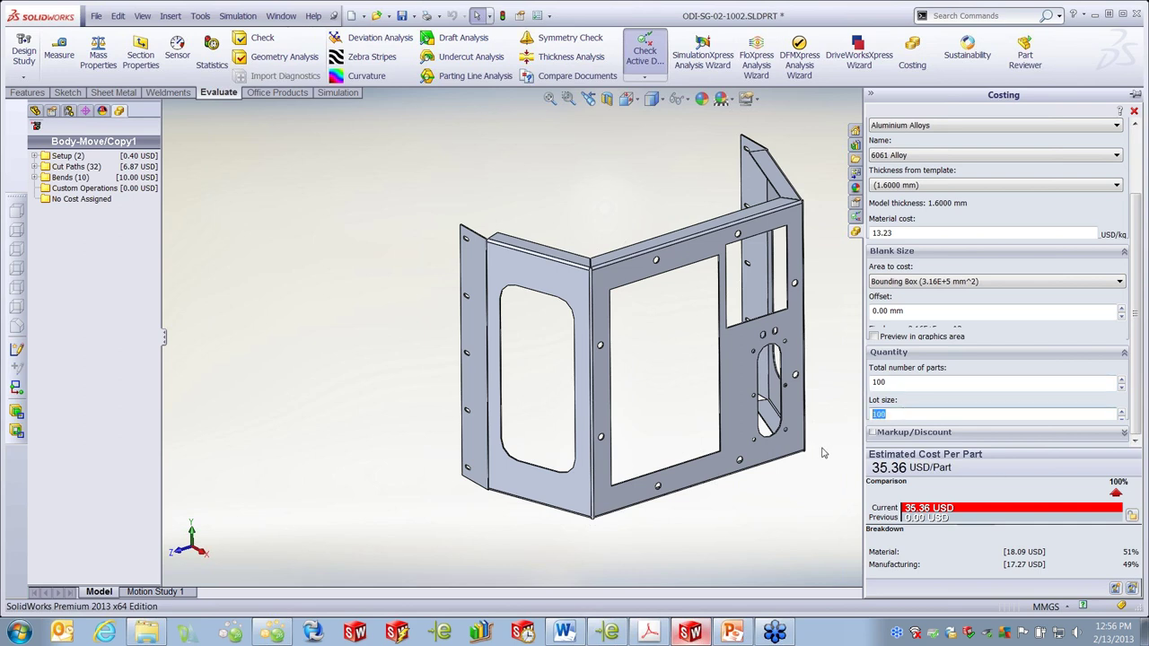
- Add a Paint custom operation (setup 30 USD, 20 USD per part) and set 55.66 USD as baseline
right_click(90, 199)
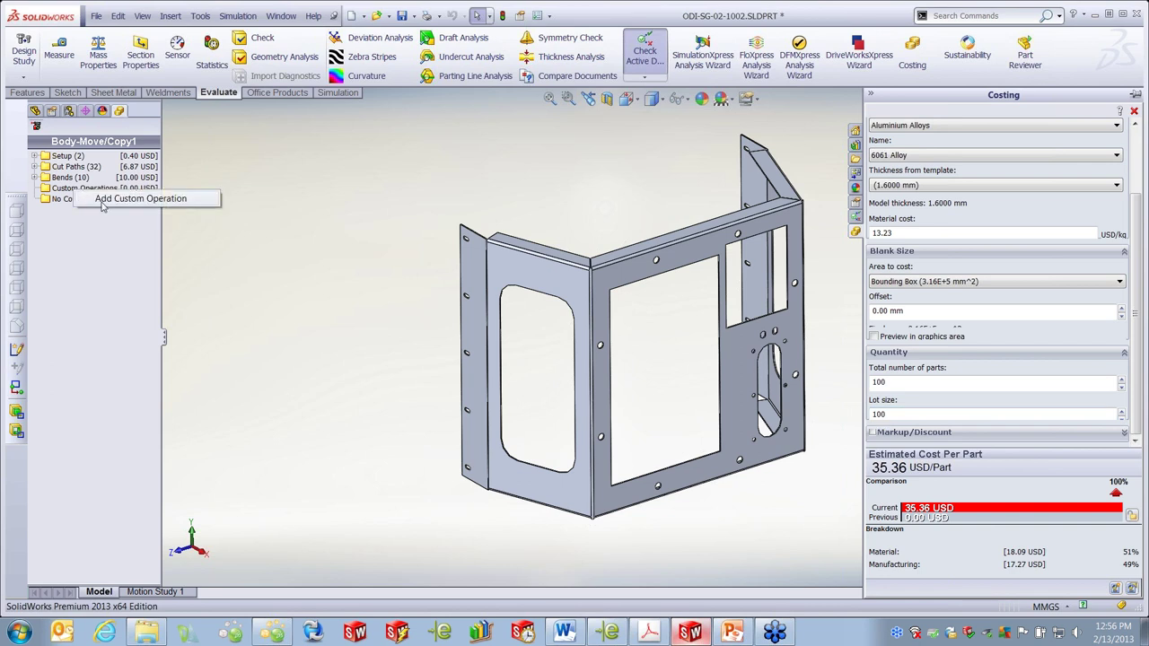
click(135, 198)
text(Paint)
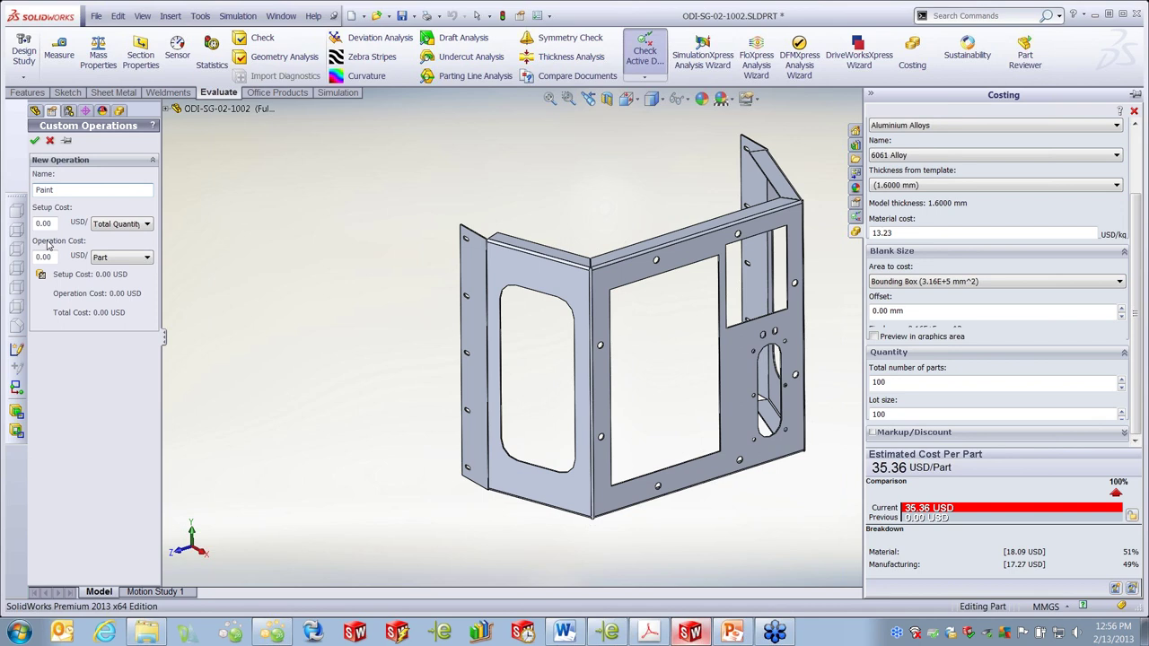
double_click(43, 223)
text(30)
double_click(43, 257)
text(4)
text(0)
click(294, 260)
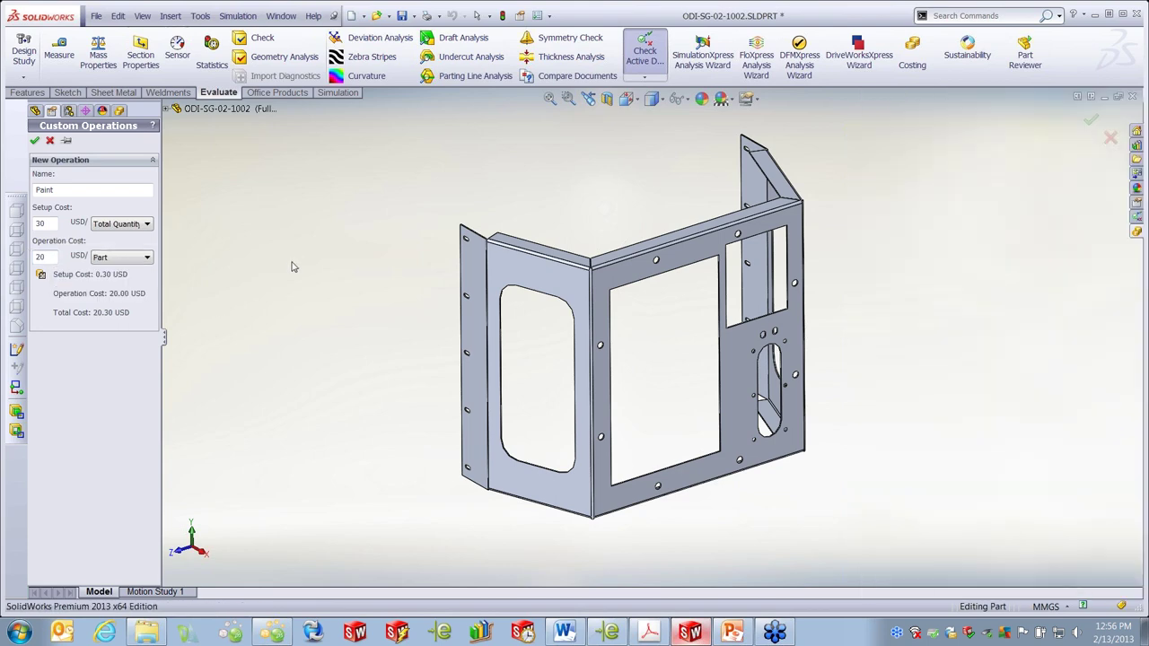
click(35, 140)
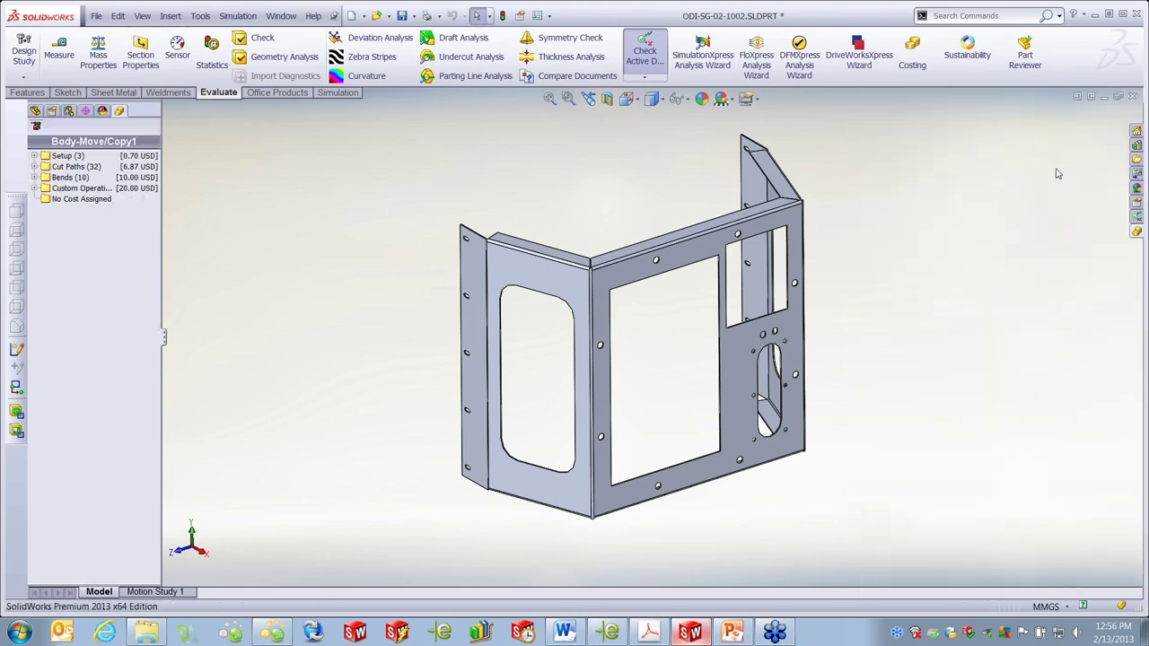
click(1136, 231)
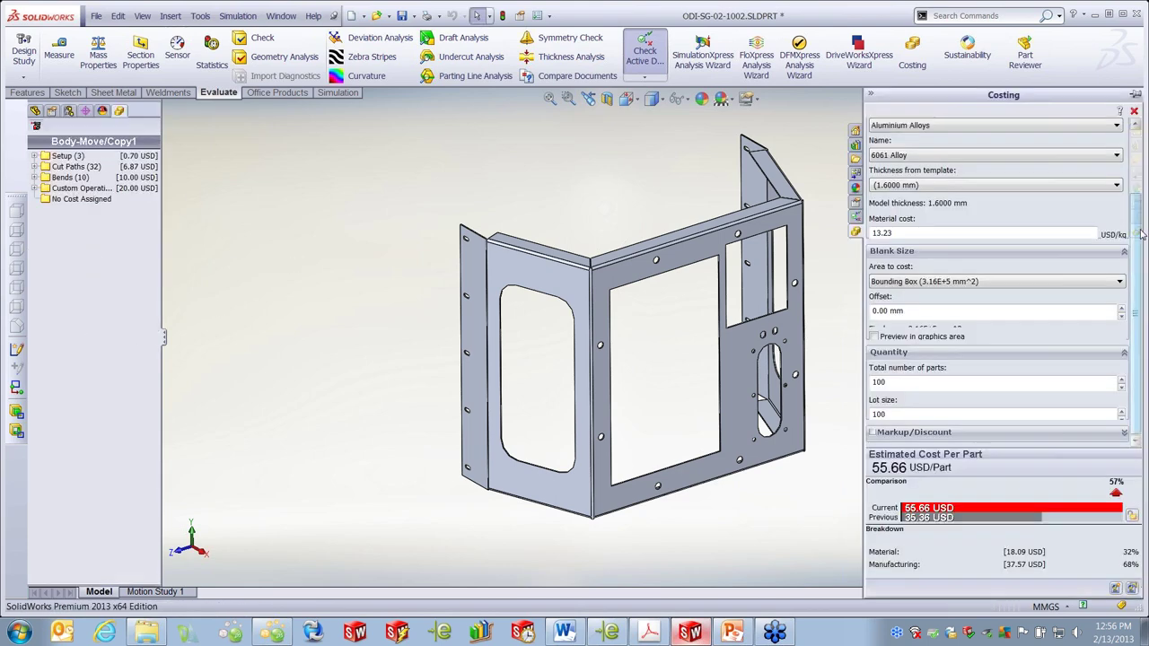
click(1131, 516)
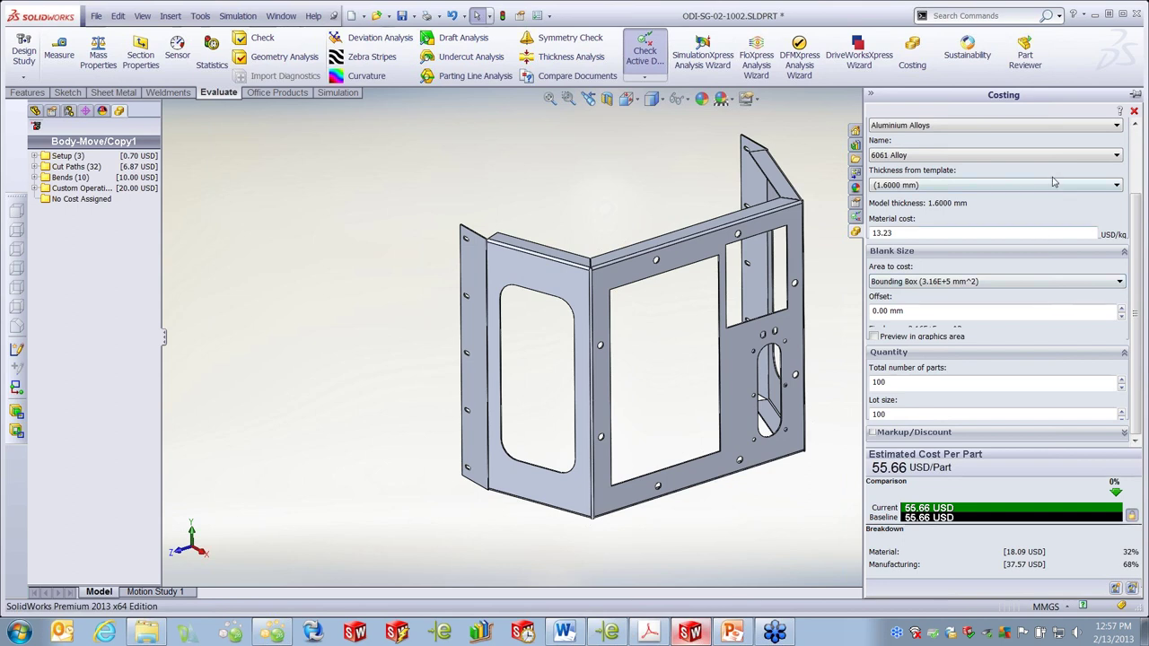
- Set thickness to 1.2000 mm and material to Titanium Alloys, Commercially Pure Grade 2 Textured
click(1095, 183)
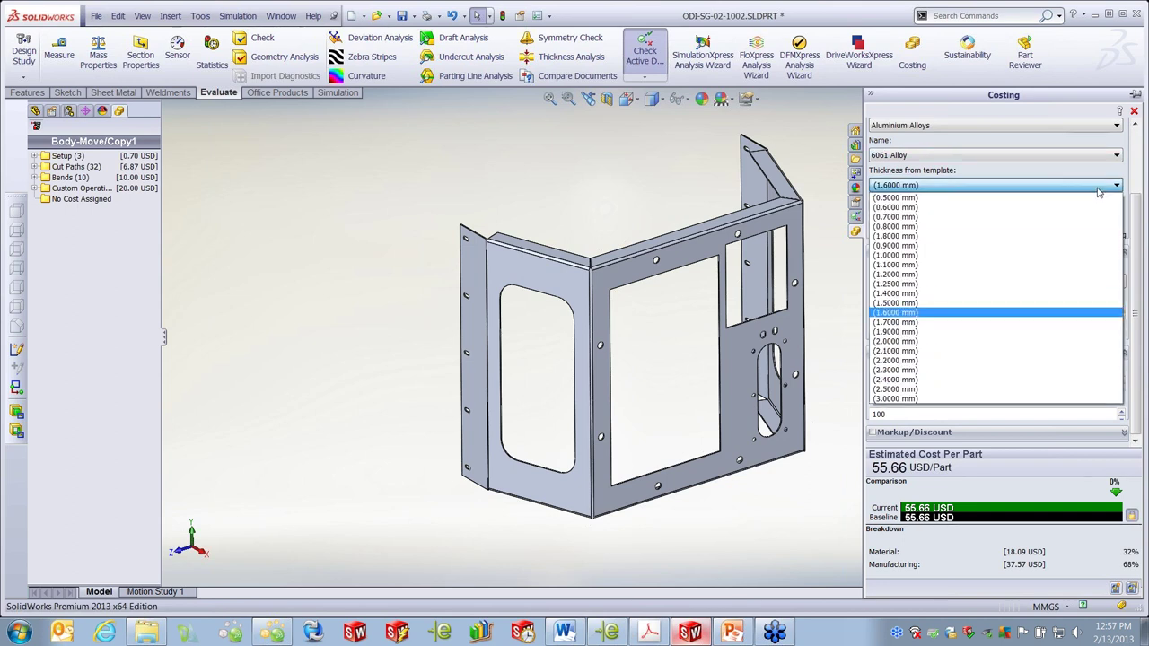
click(915, 274)
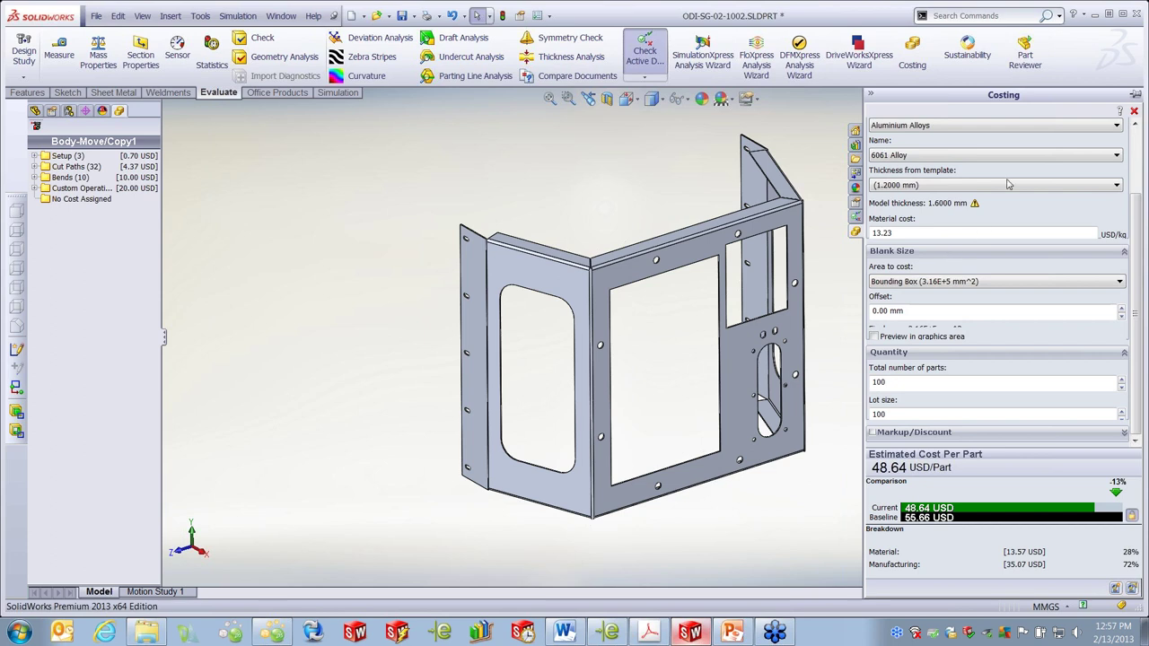
click(1018, 156)
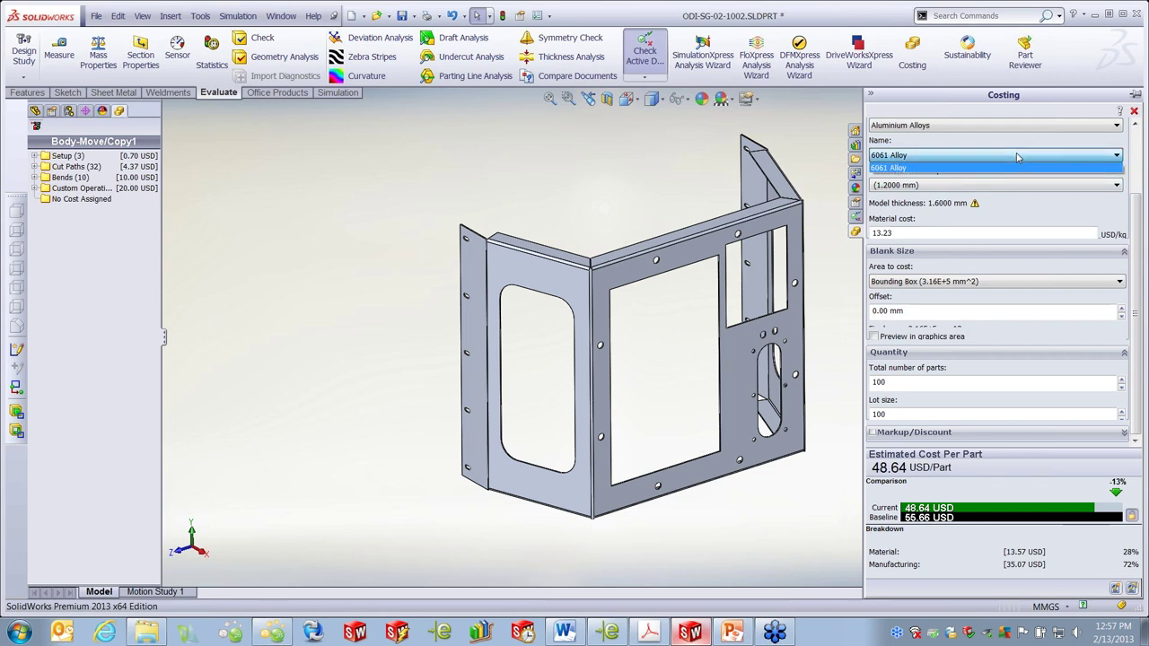
click(1054, 128)
click(1055, 127)
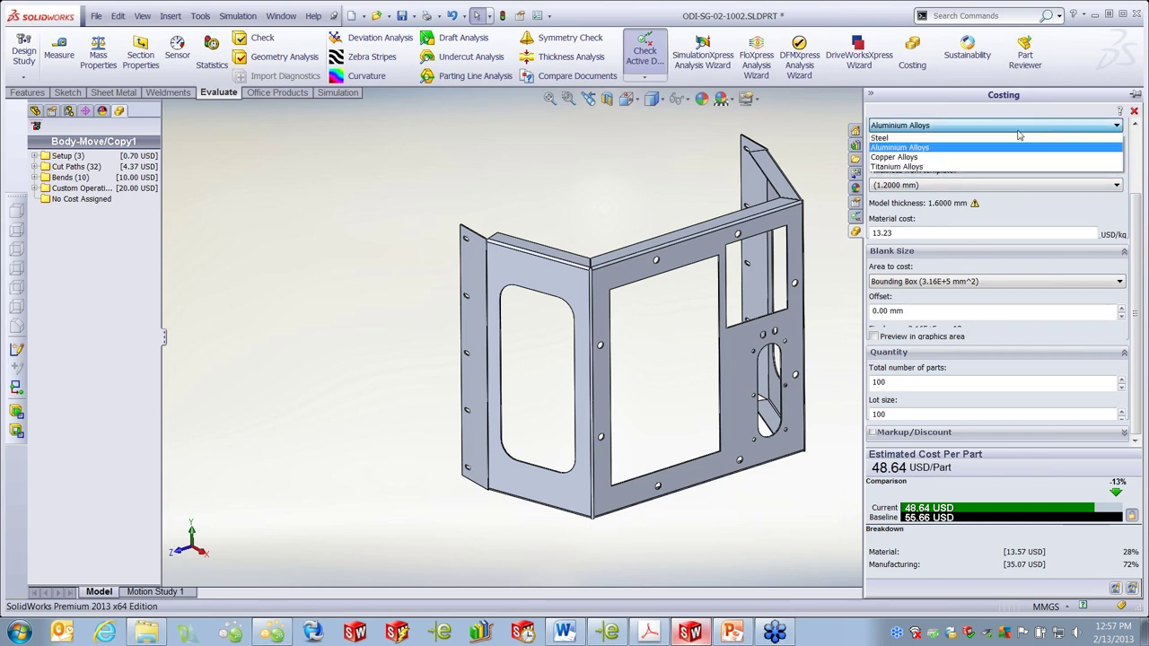
click(927, 167)
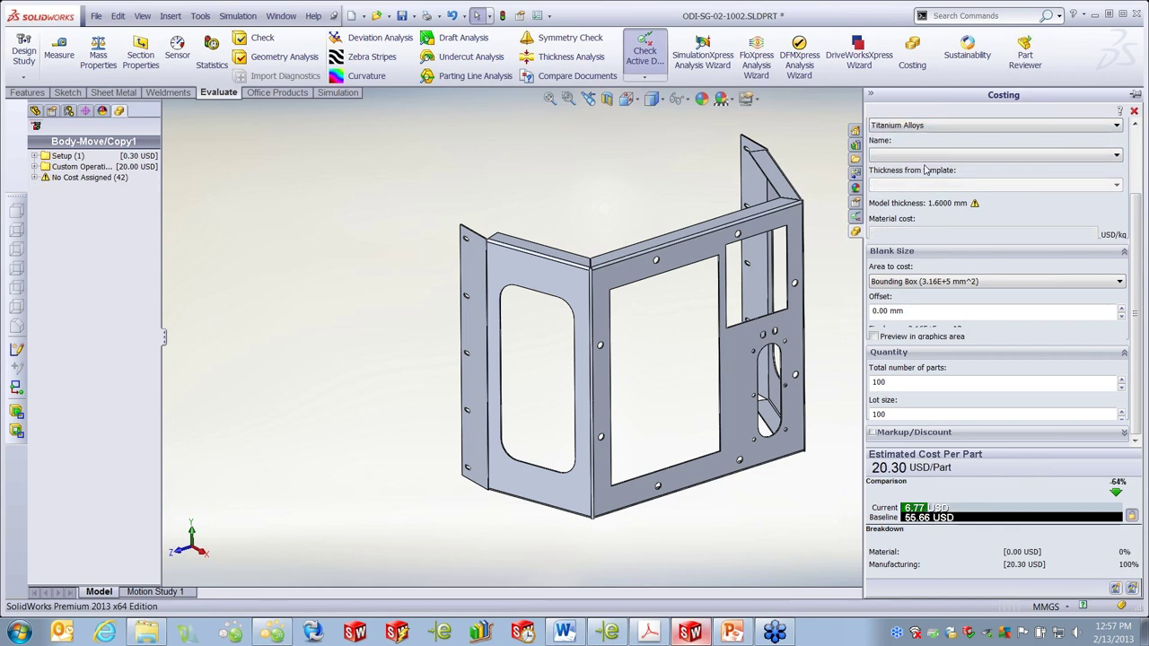
click(993, 157)
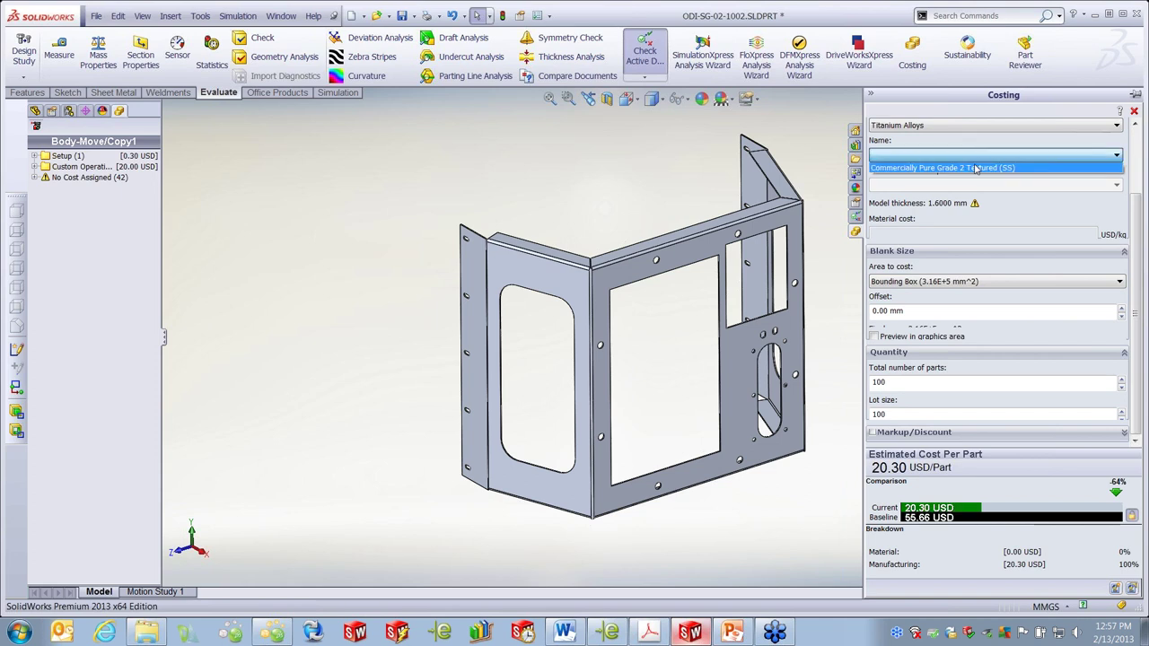
click(976, 168)
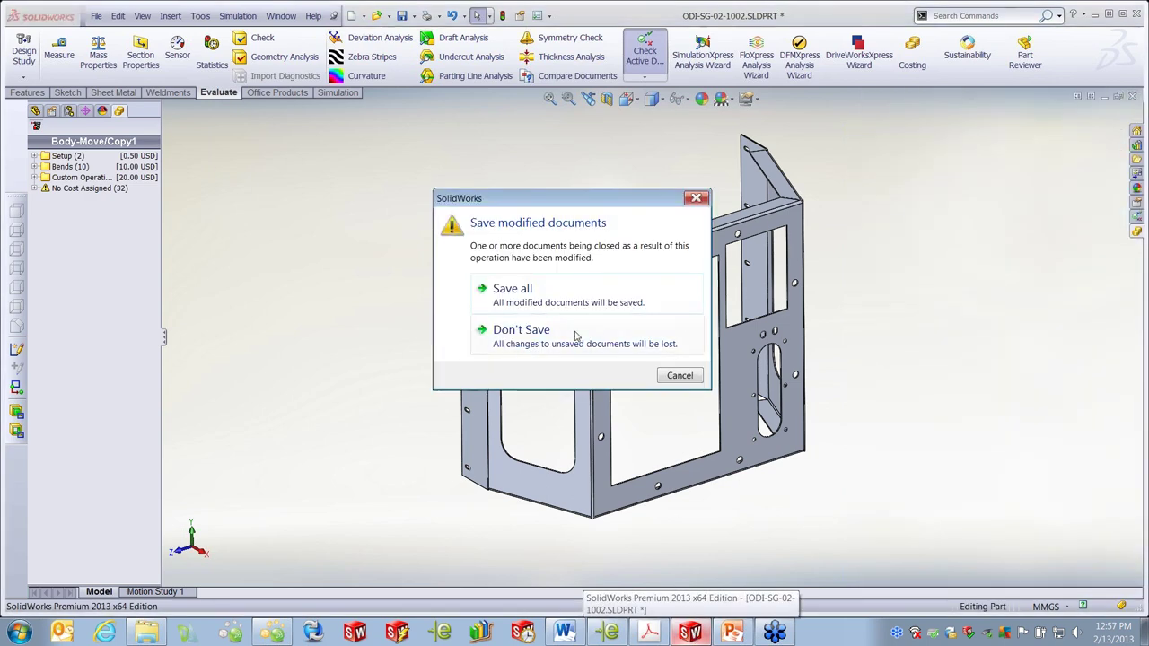
- Close the part without saving and resume the slide show at slide 15
click(575, 336)
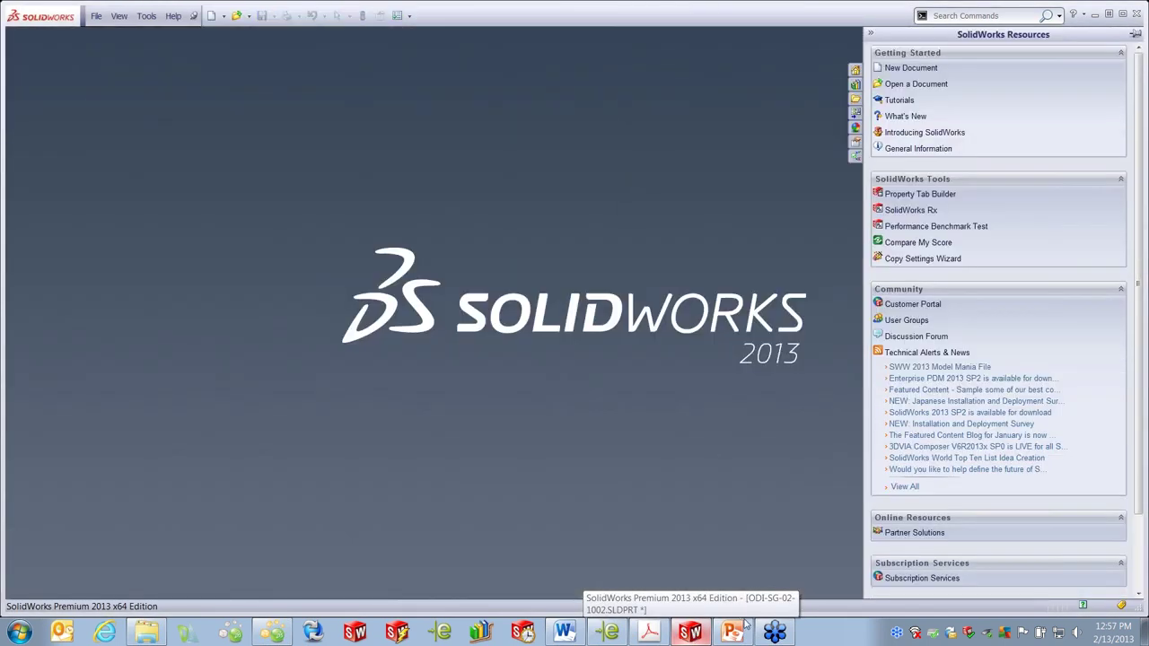
click(745, 628)
key(Right)
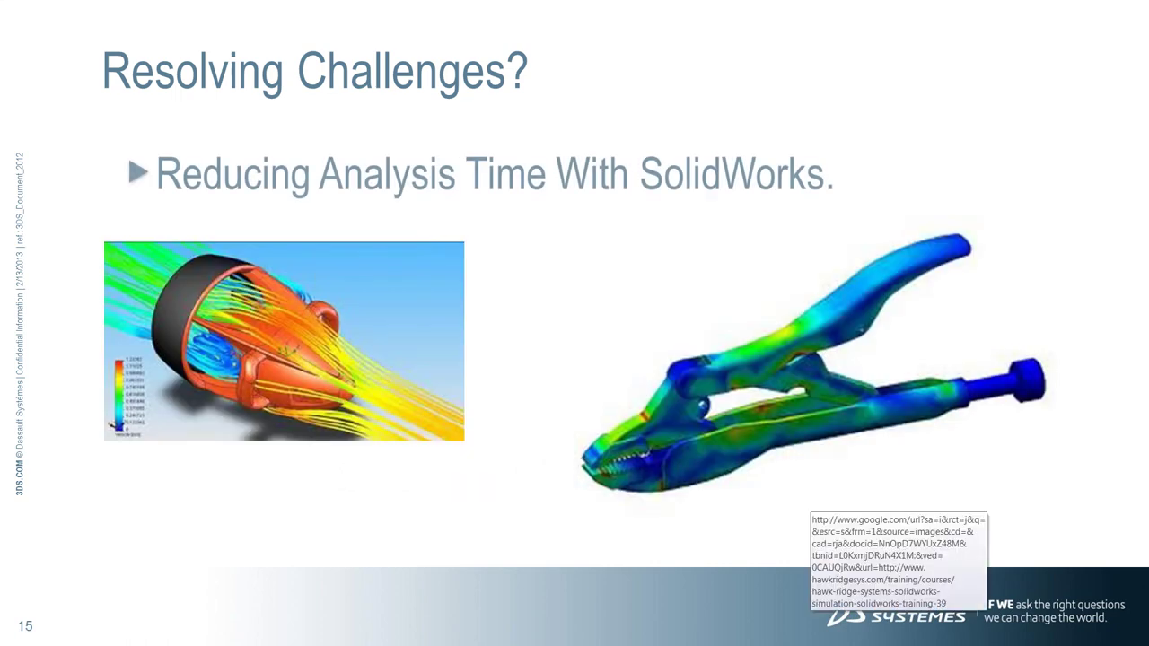
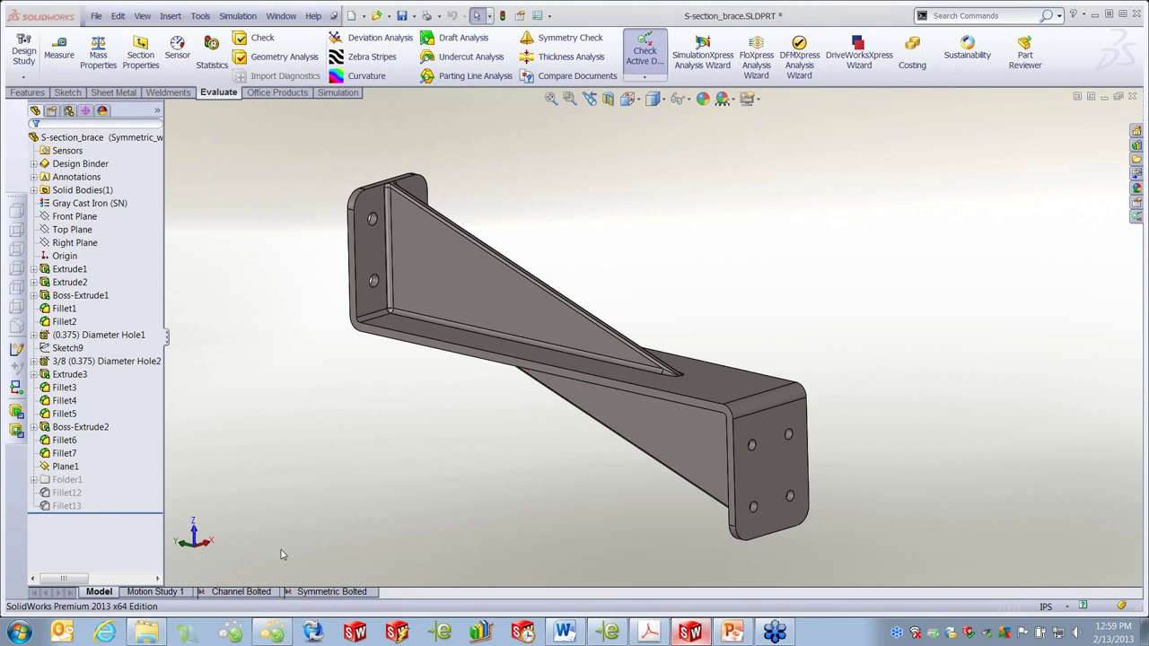
- Open the Channel Bolted study and activate its channel configuration
click(240, 591)
right_click(103, 220)
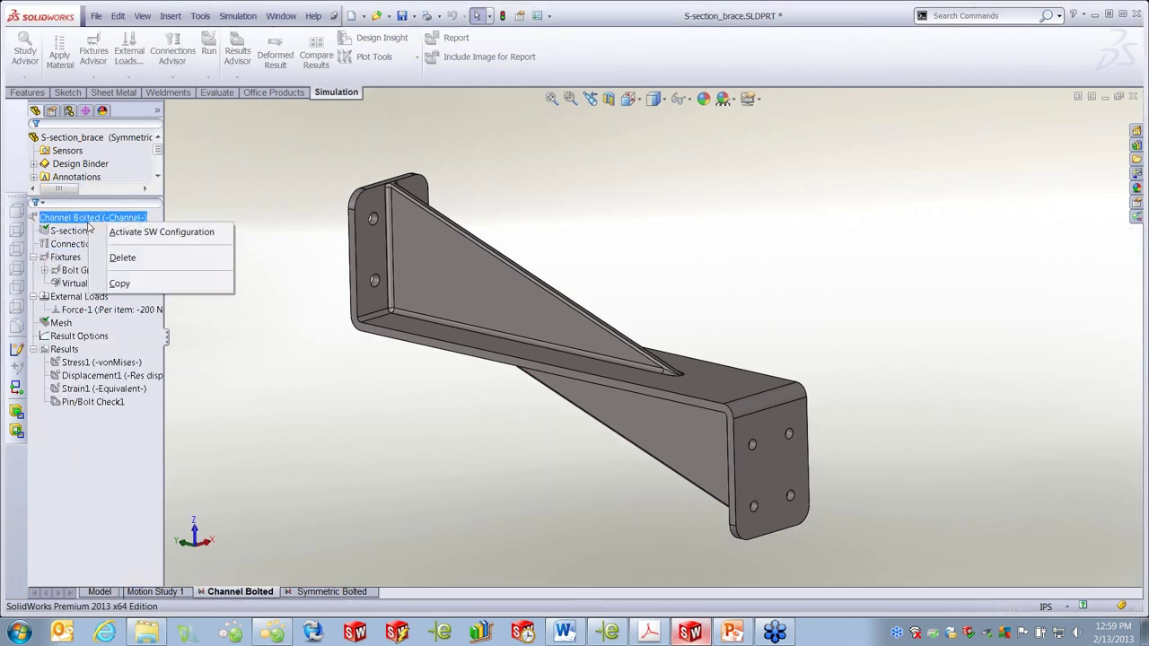
click(125, 234)
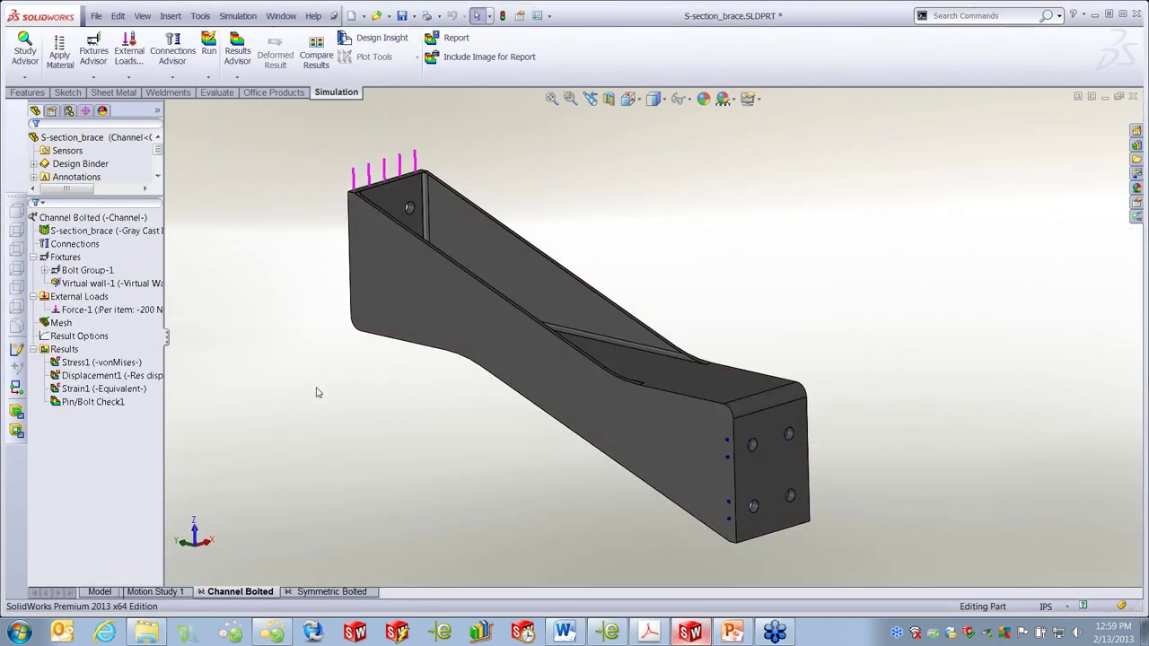
- Display the brace's von Mises stress plot and orbit to inspect the bolted end
click(81, 363)
double_click(82, 362)
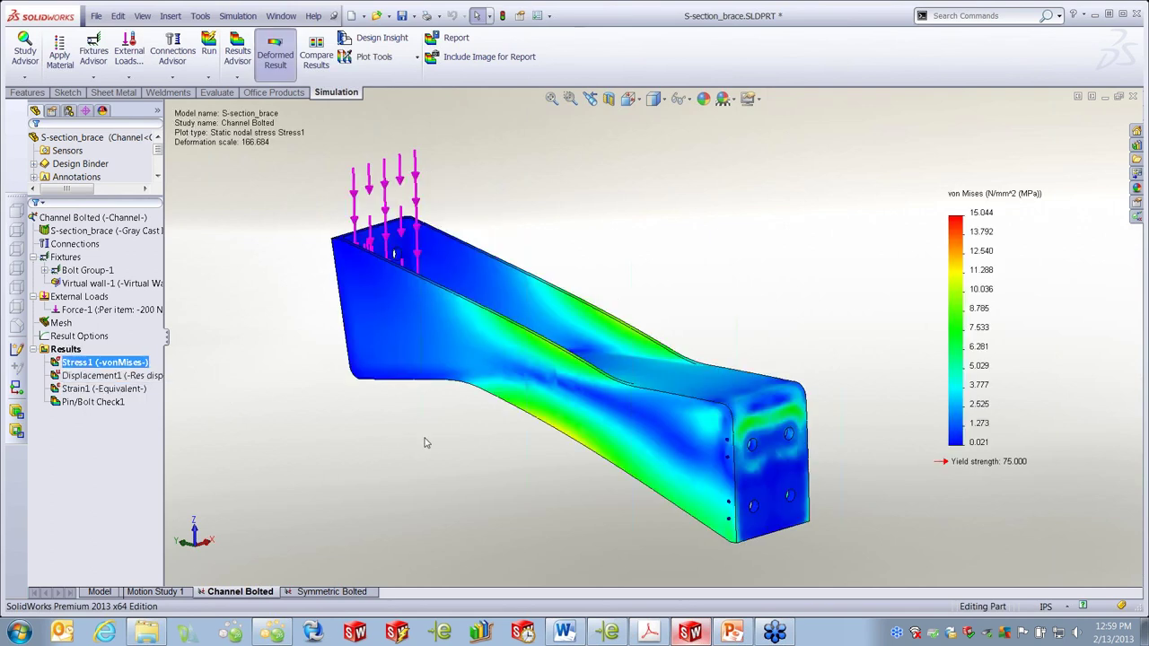
middle_drag(451, 446, 489, 440)
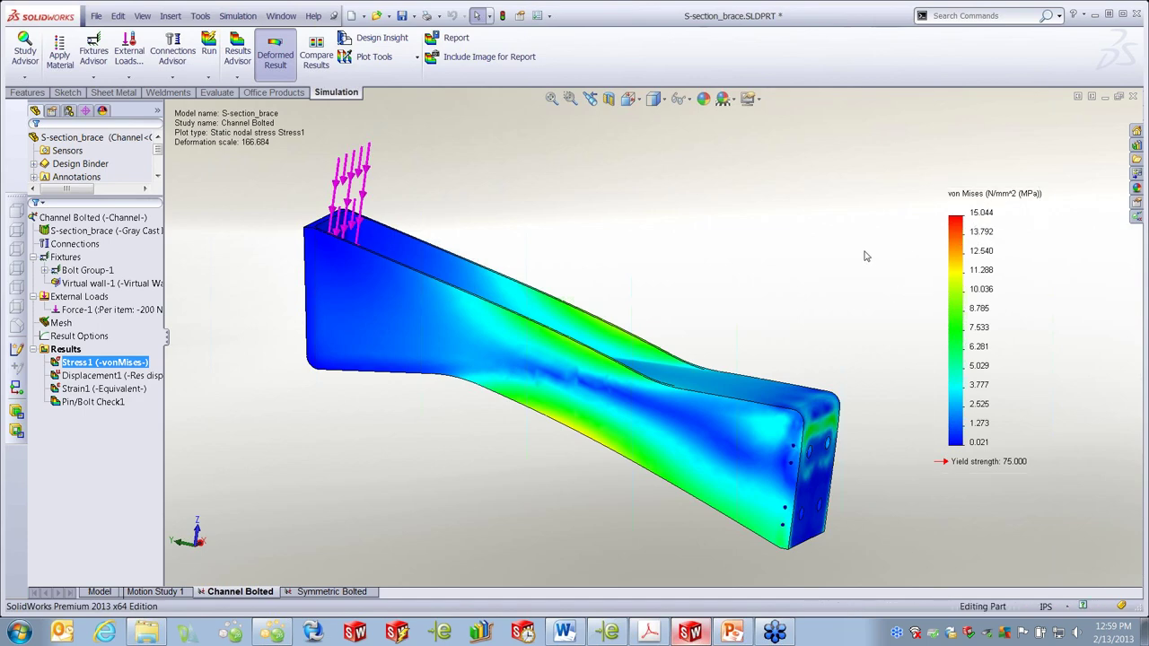
middle_drag(816, 249, 773, 270)
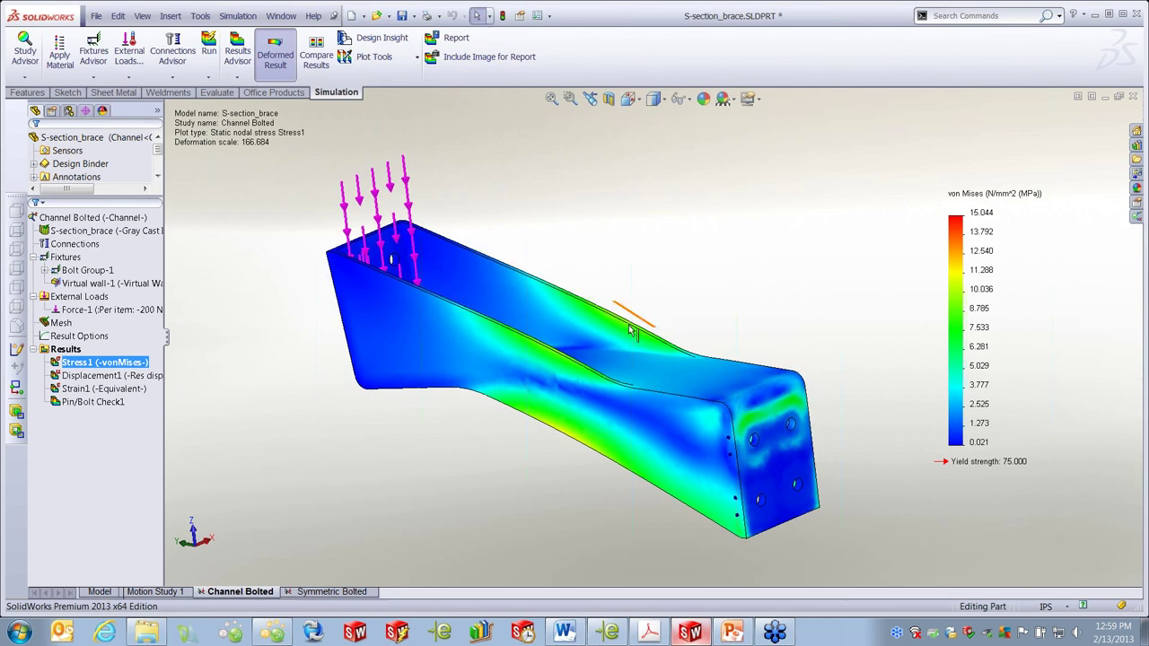
- Show the displacement plot and play then stop its deformation animation
double_click(106, 375)
middle_drag(488, 439, 530, 386)
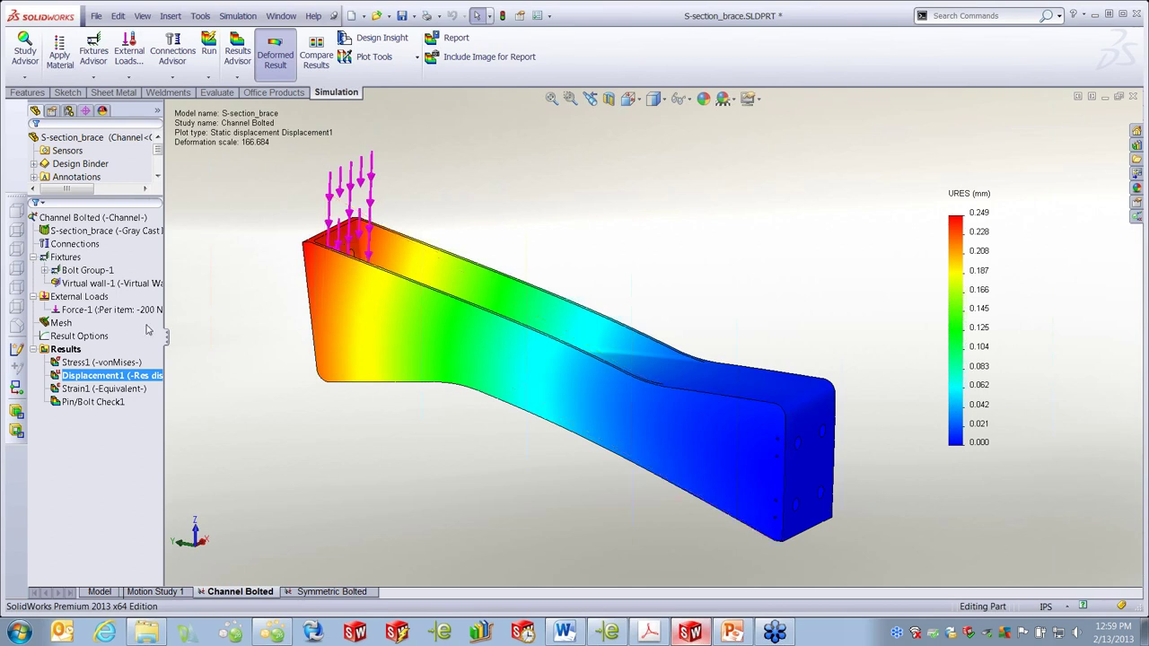
right_click(120, 374)
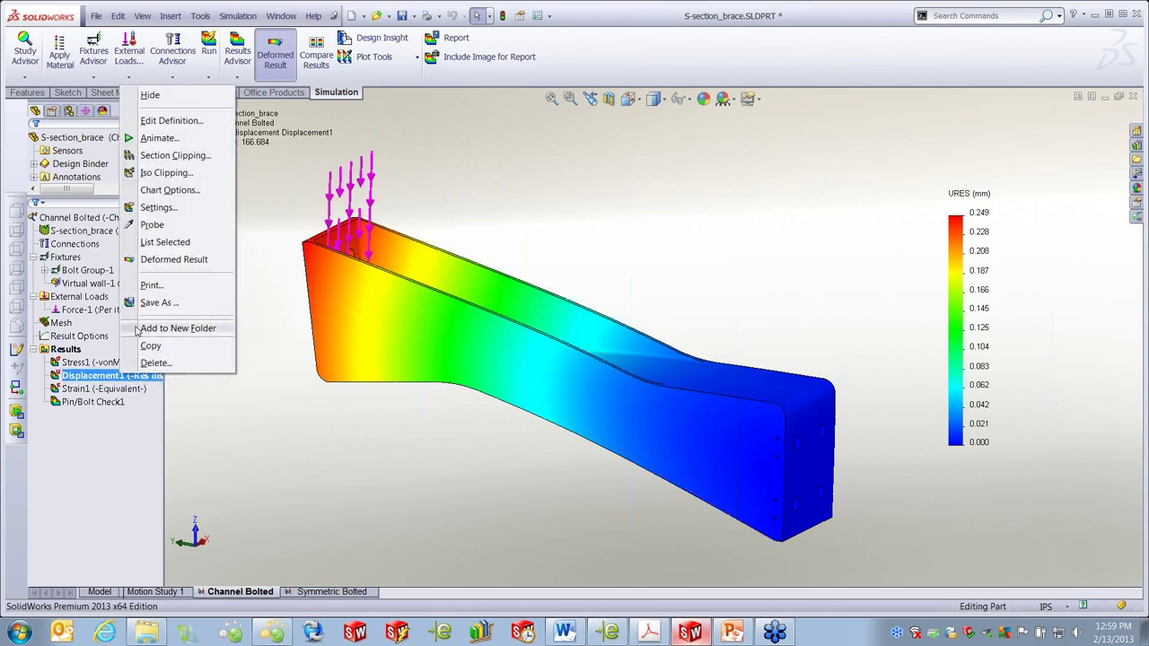
click(157, 138)
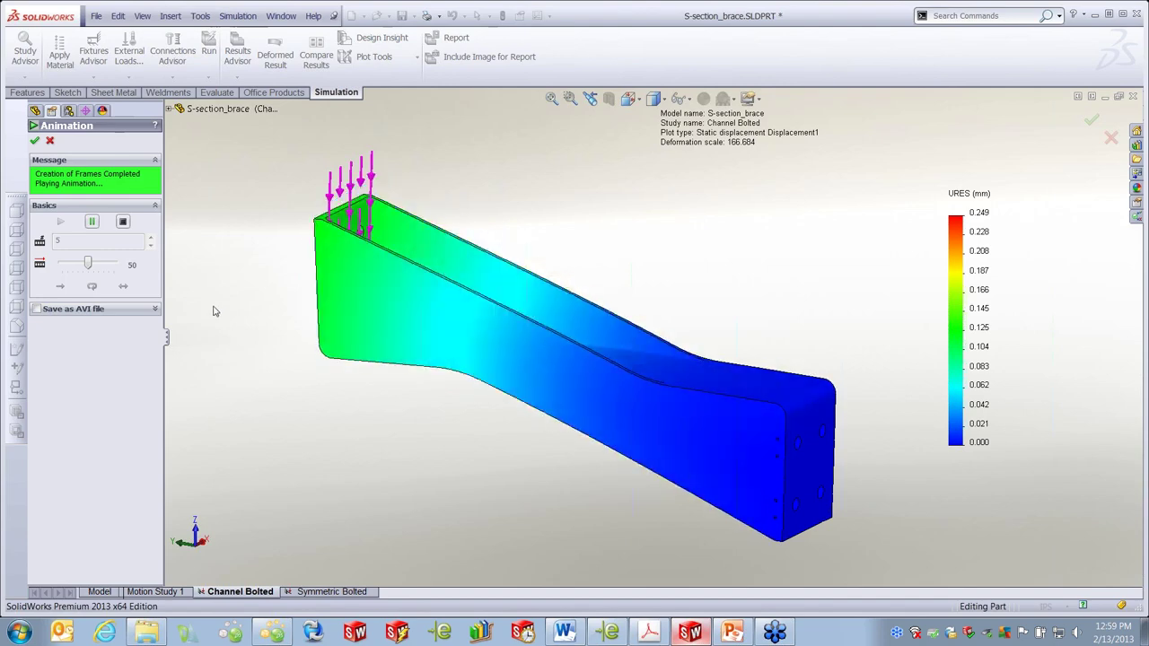
click(49, 140)
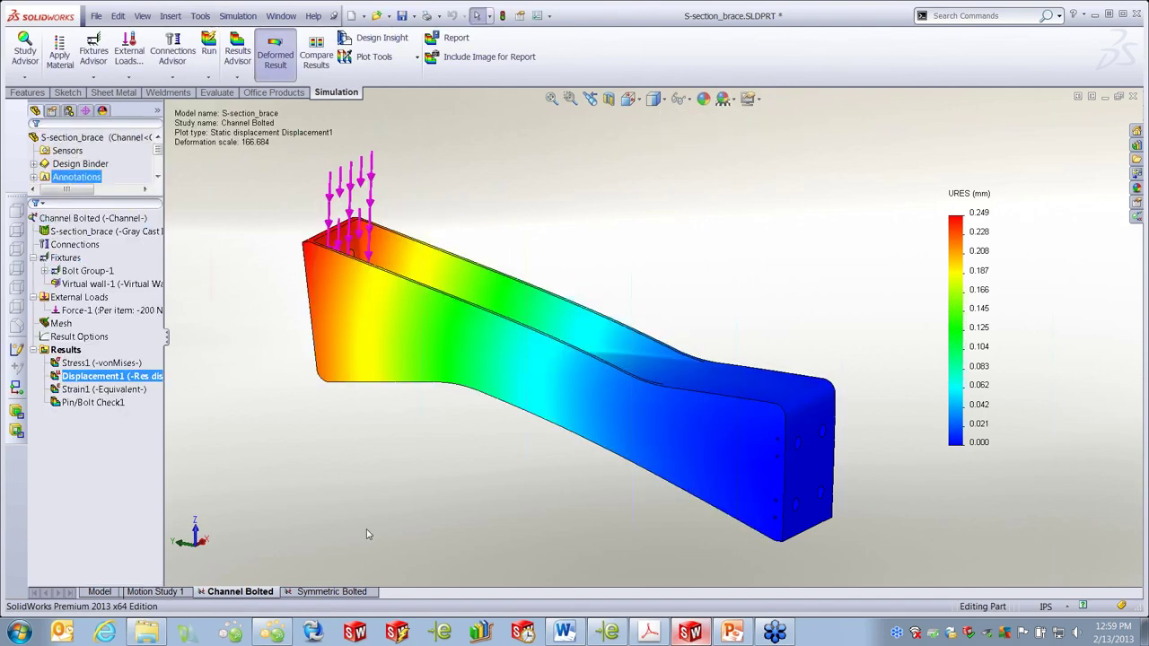
right_click(325, 590)
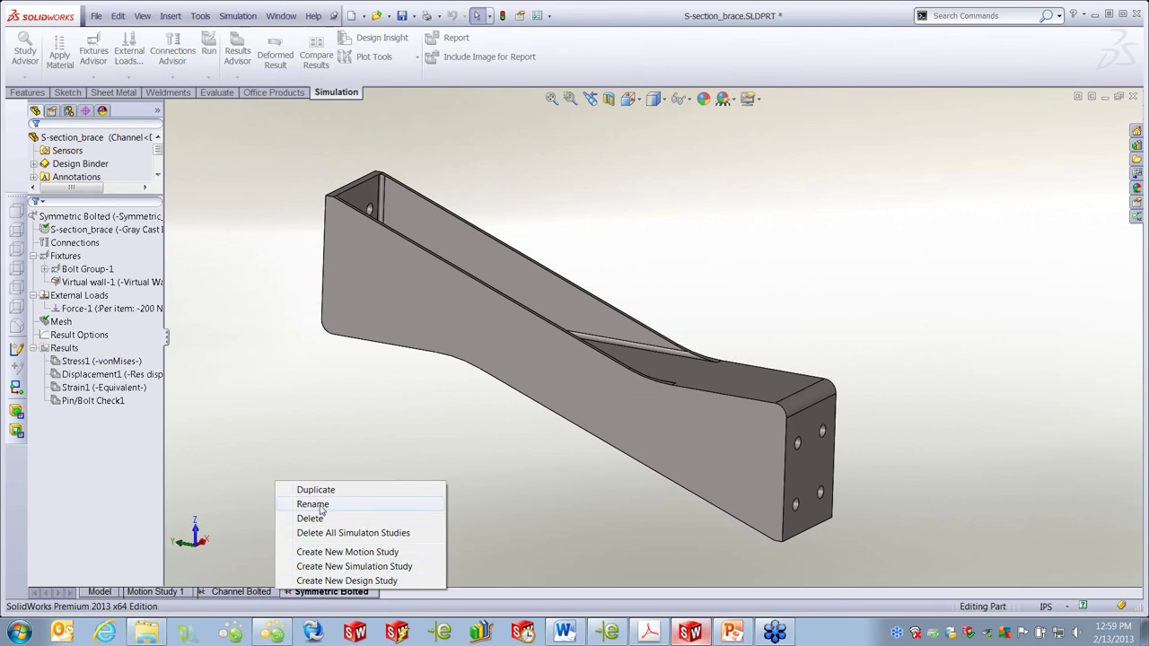
- Activate the Symmetric Bolted study's configuration
click(230, 520)
right_click(110, 218)
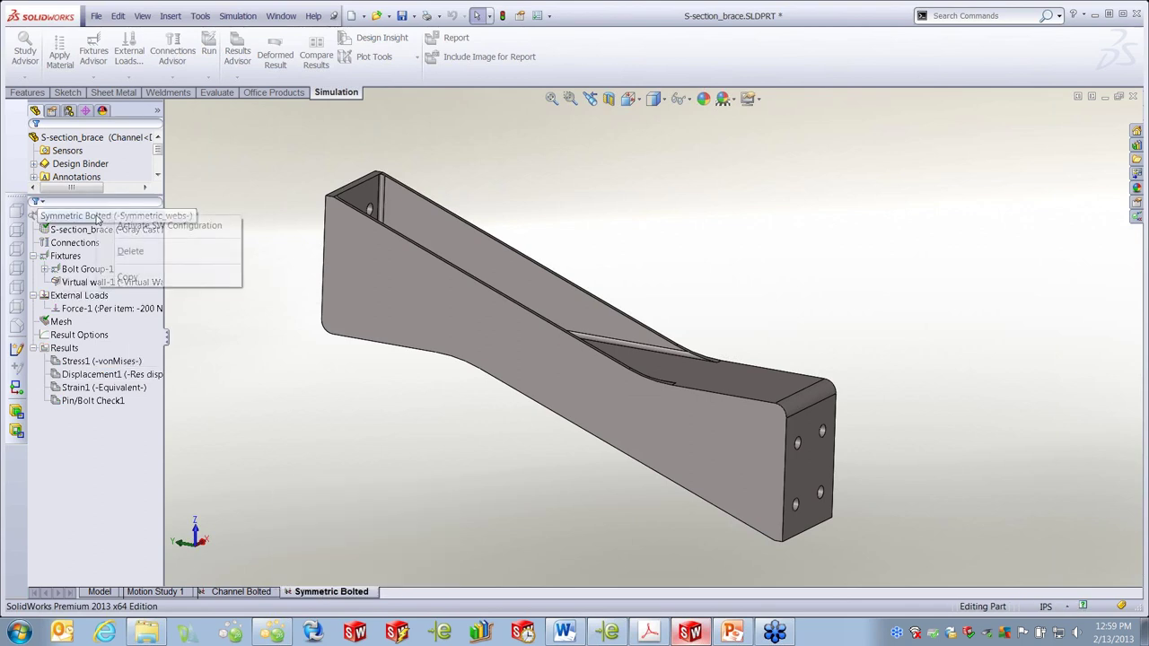
click(137, 227)
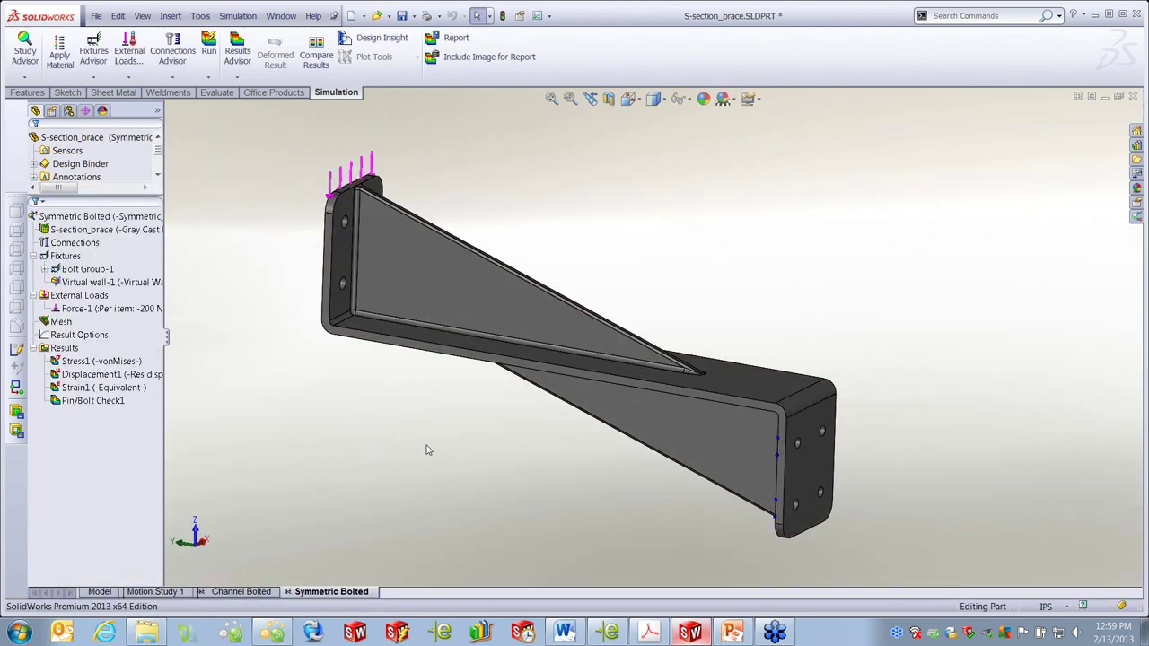
- Show the von Mises stress plot, then the displacement plot with its 0.193 mm maximum
click(91, 362)
double_click(91, 360)
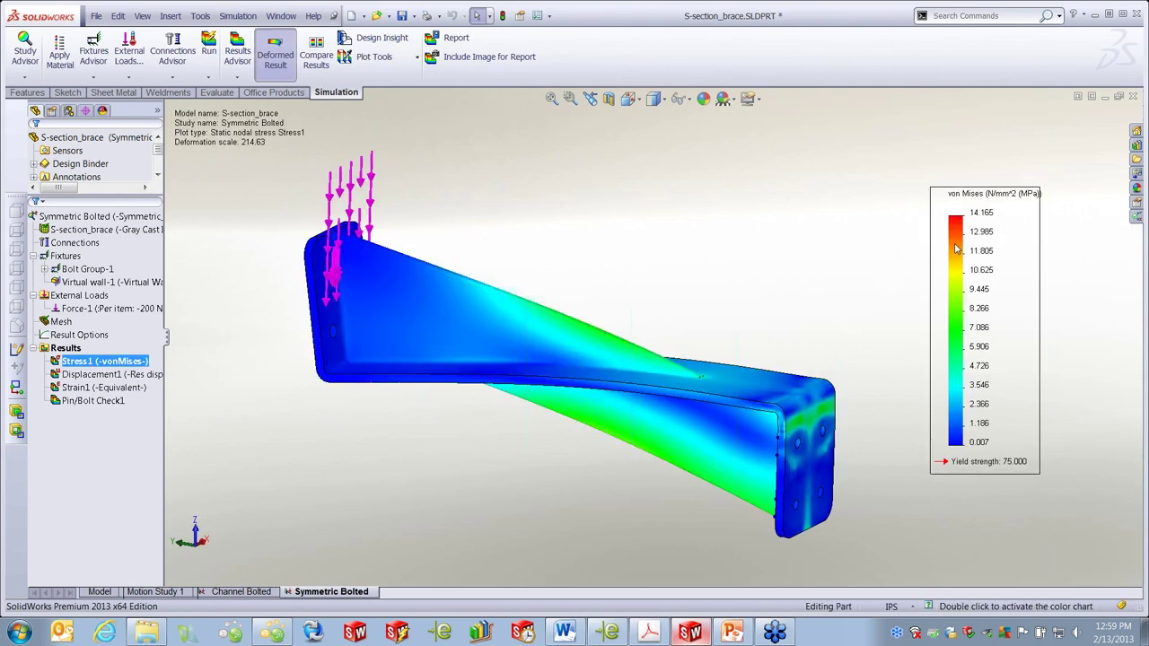
double_click(90, 374)
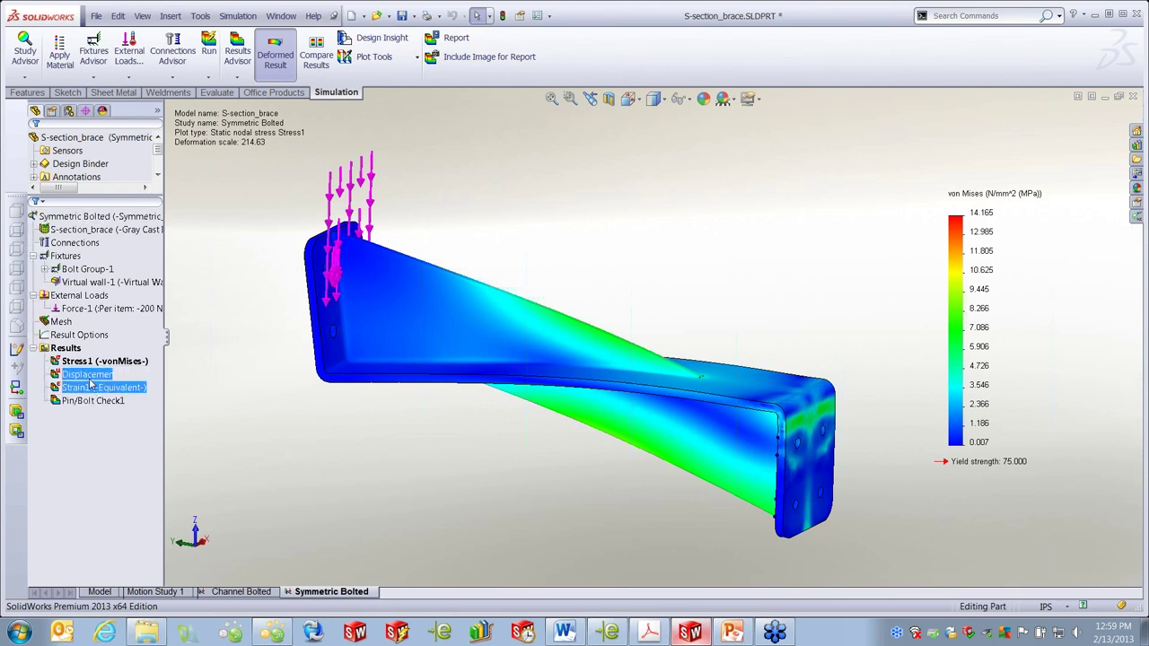
middle_drag(436, 469, 414, 483)
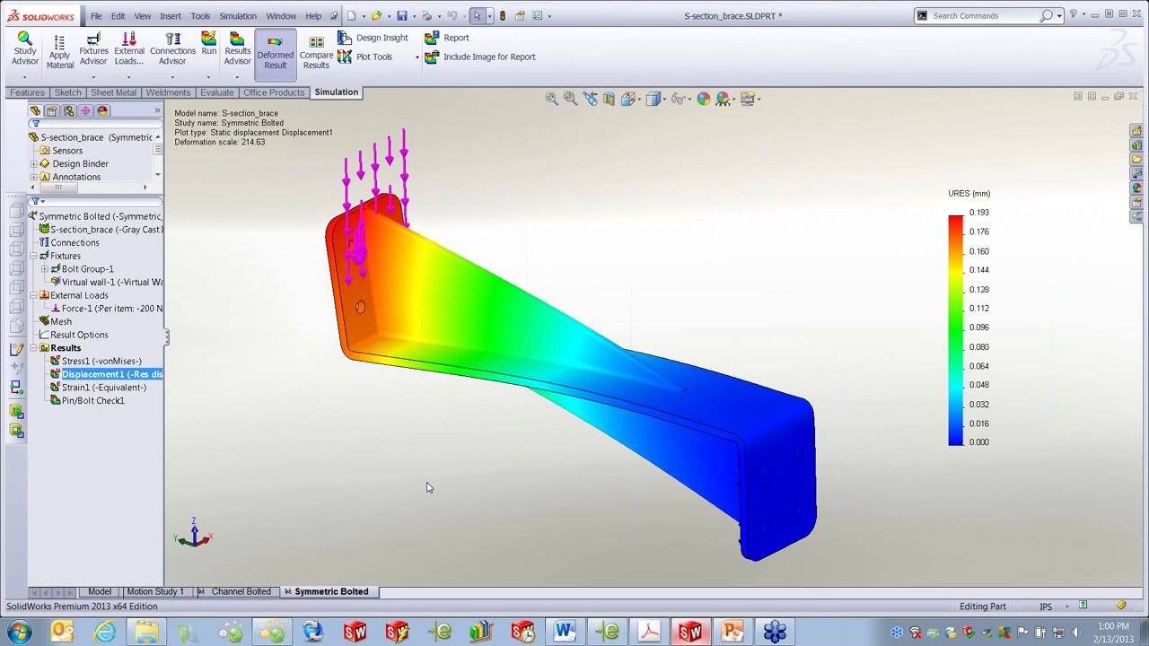
click(96, 15)
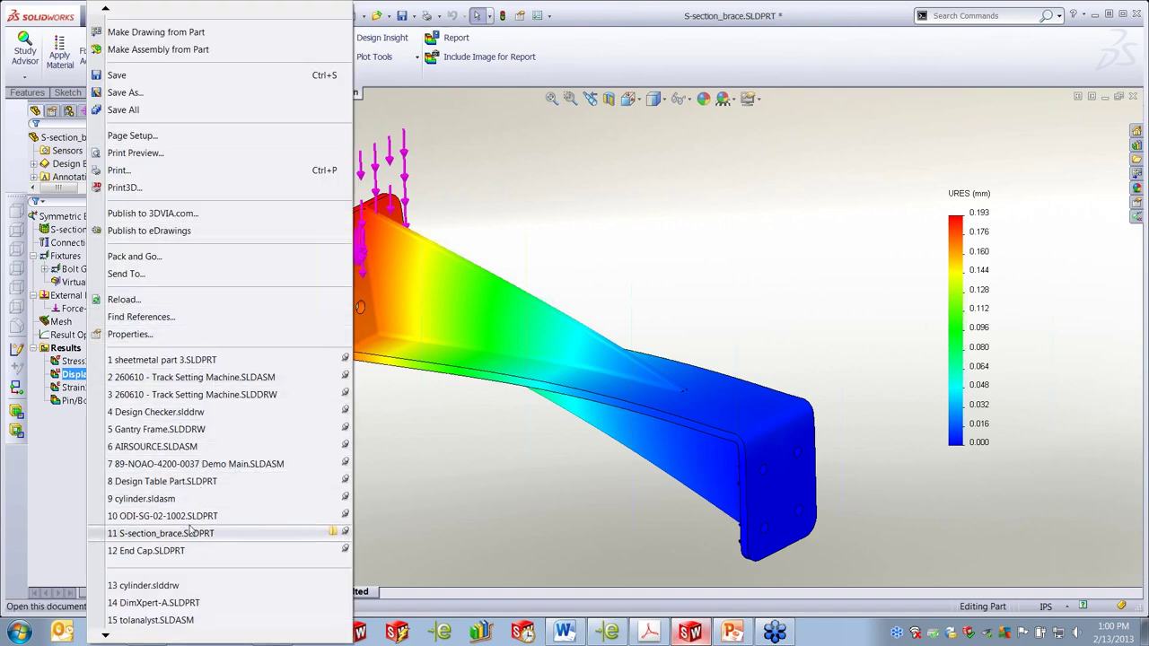
- Open the End Cap part and review Study 1 and its 10000 lbf load
click(172, 551)
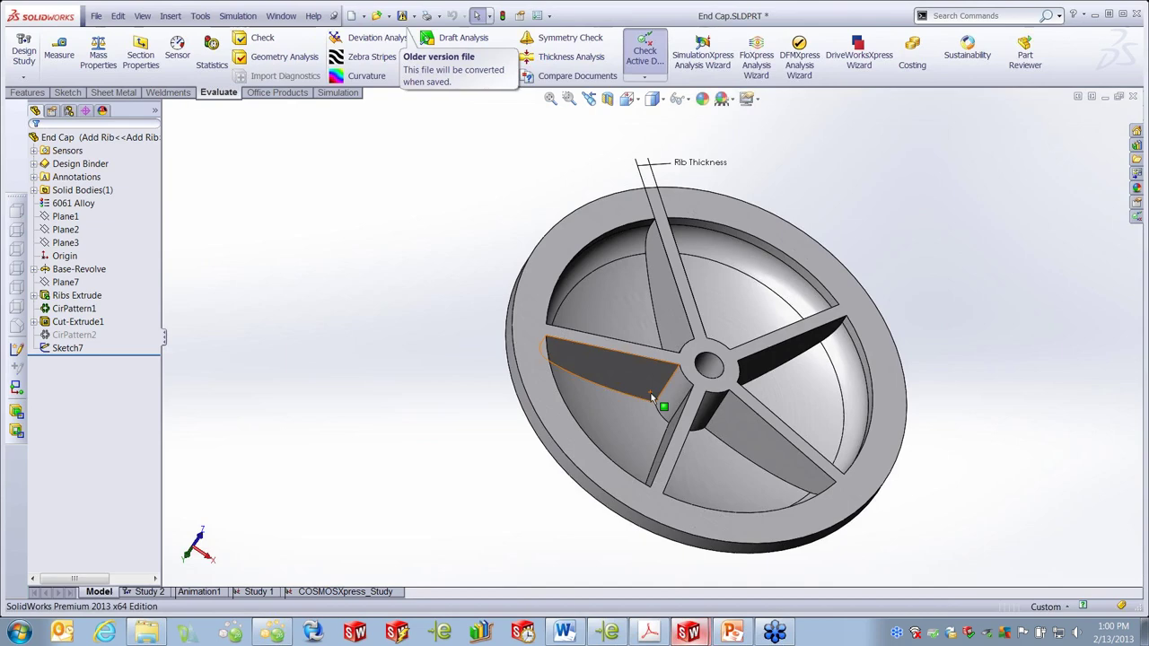
middle_drag(859, 436, 829, 356)
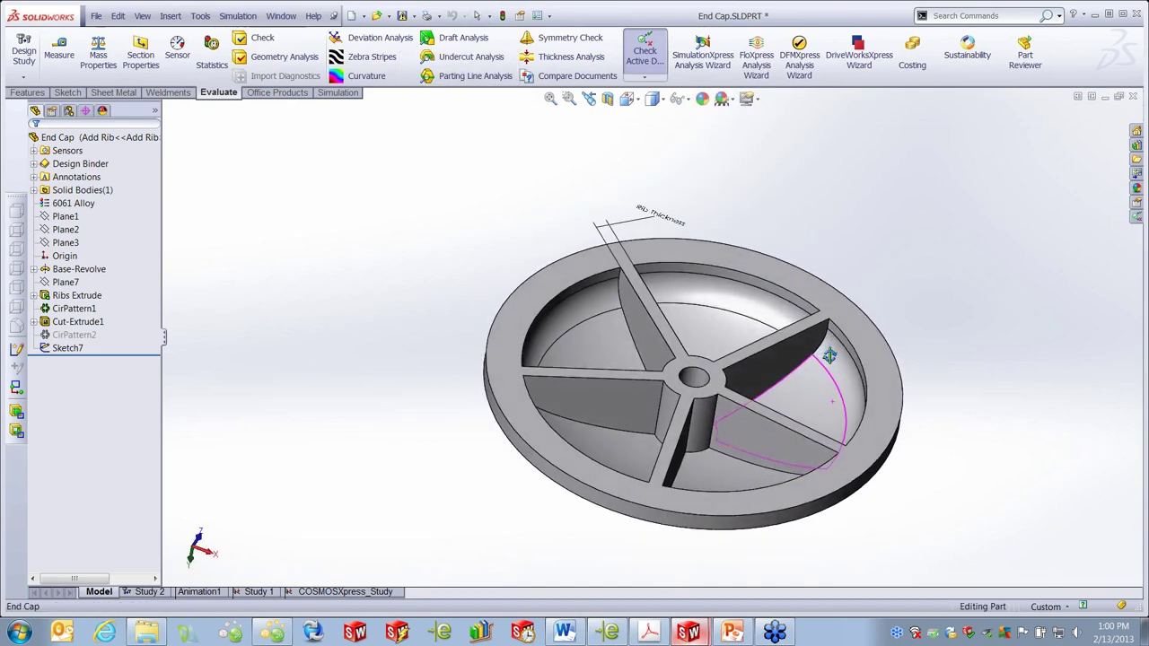
click(256, 592)
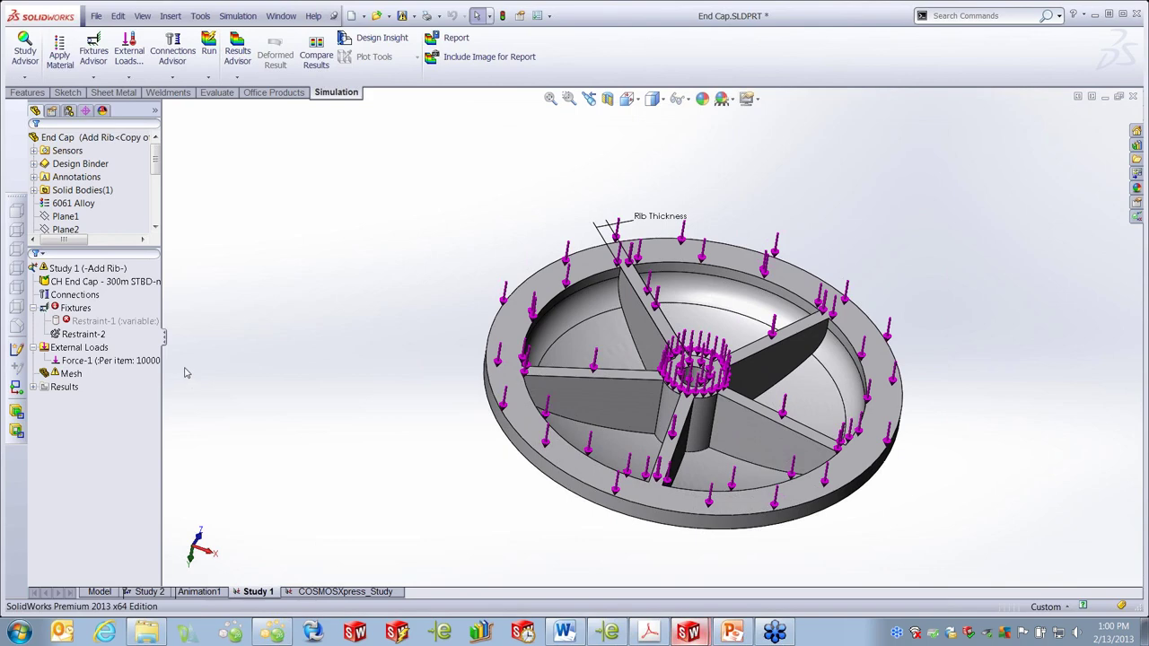
click(339, 592)
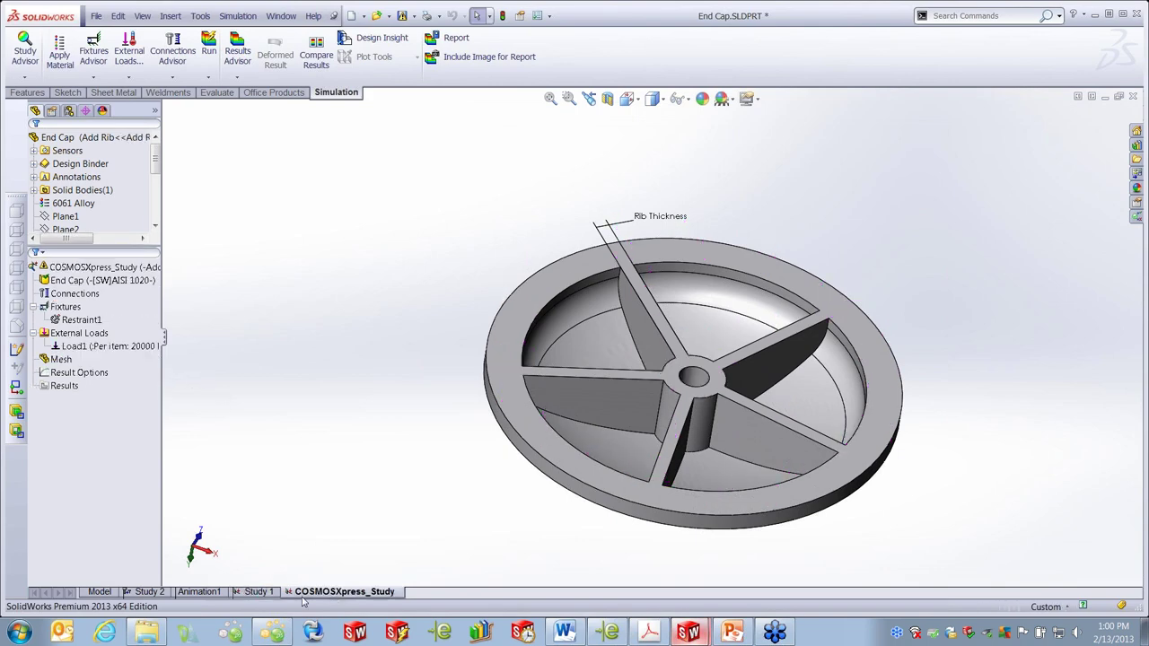
click(257, 592)
click(152, 347)
- Attempt to run Study 1, then delete the invalid Restraint-1 fixture
right_click(126, 267)
click(205, 295)
click(704, 355)
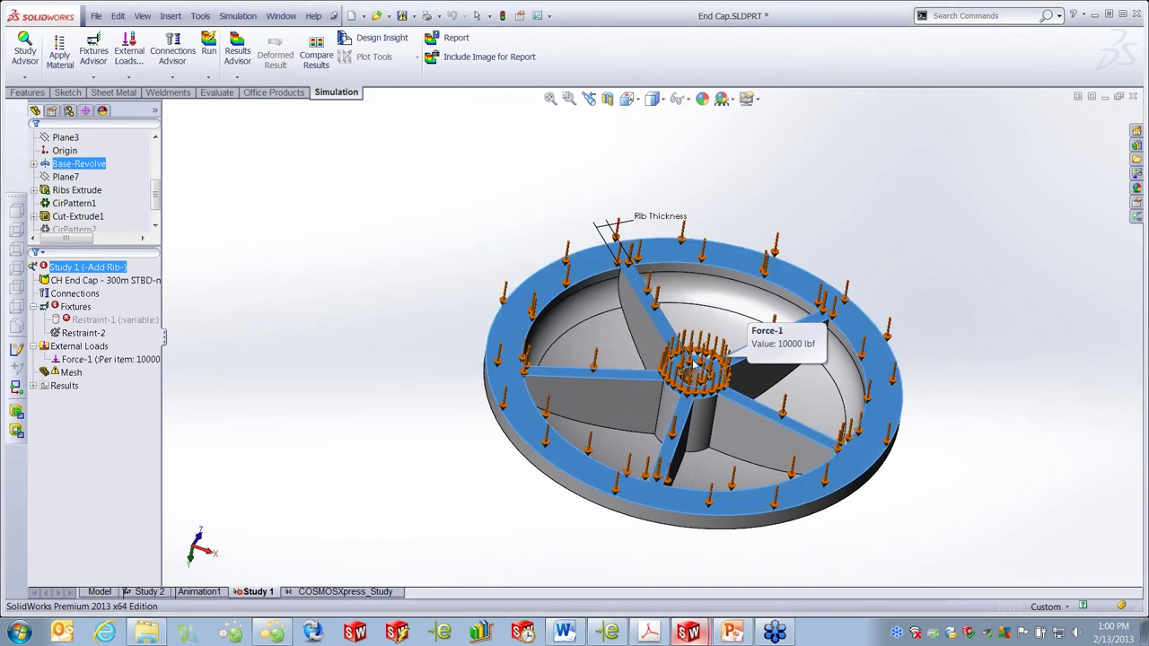
right_click(141, 322)
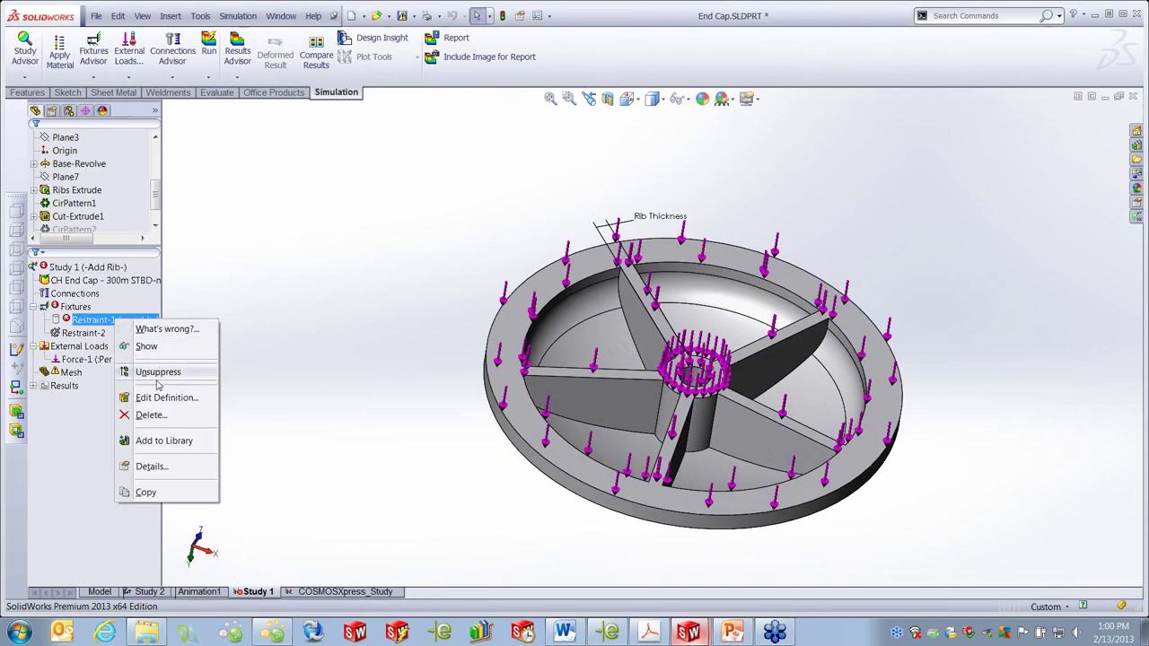
click(149, 415)
click(603, 349)
- Start an On Cylindrical Faces fixture on the hub and rim faces
click(68, 308)
right_click(68, 308)
click(123, 342)
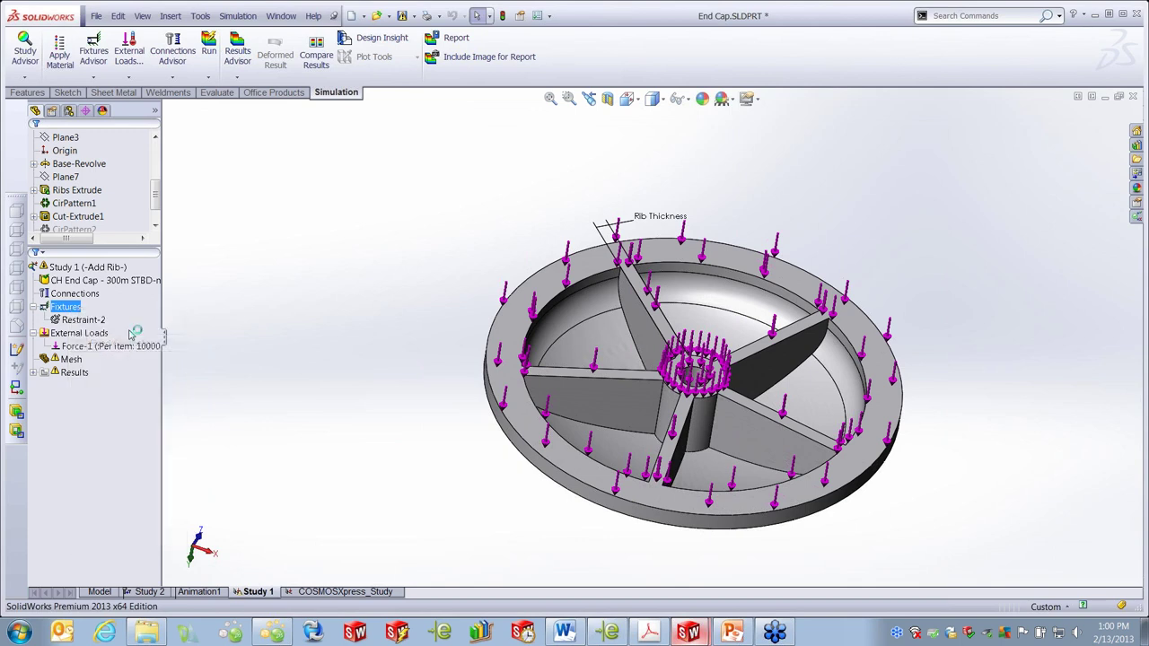
click(42, 424)
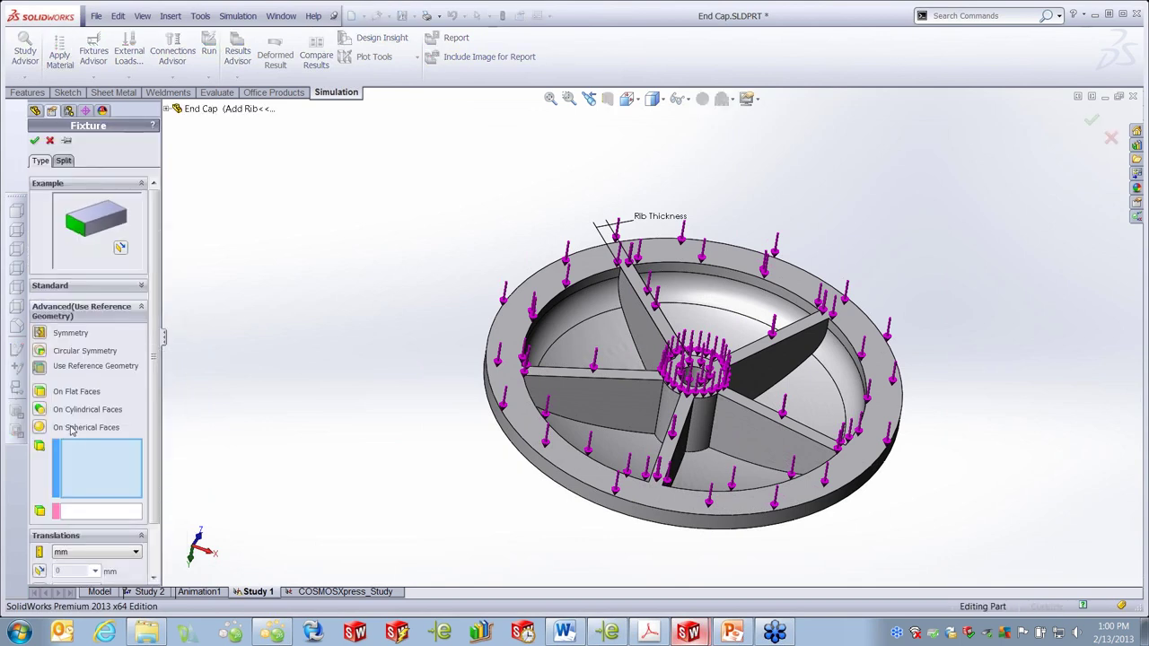
click(41, 410)
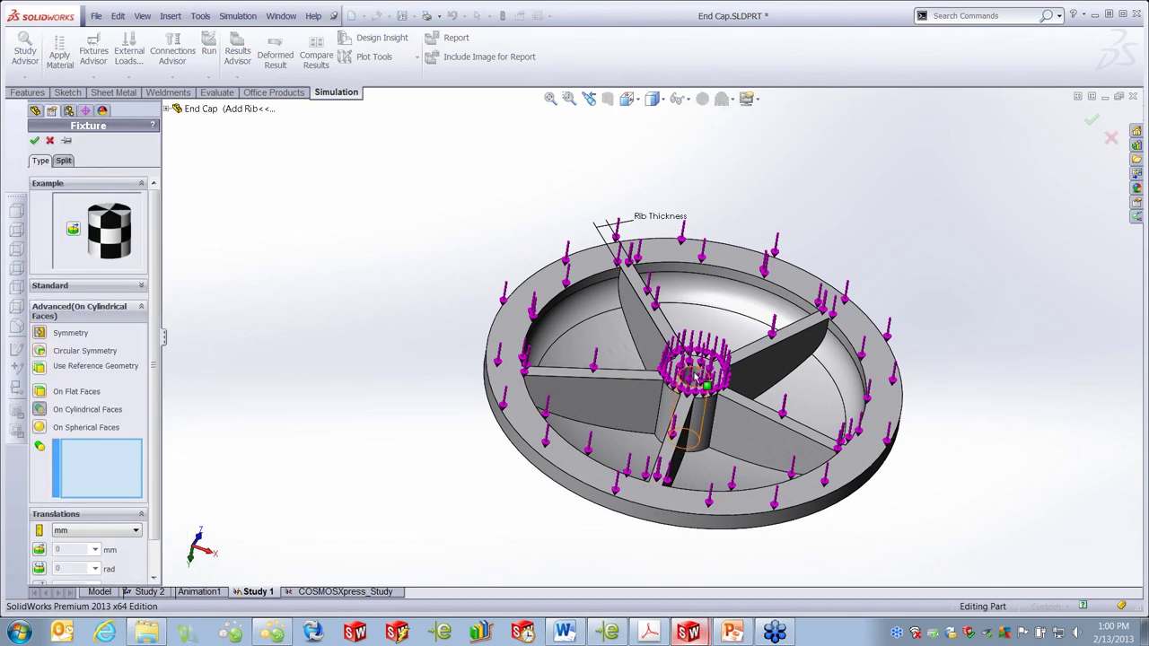
click(662, 519)
click(662, 518)
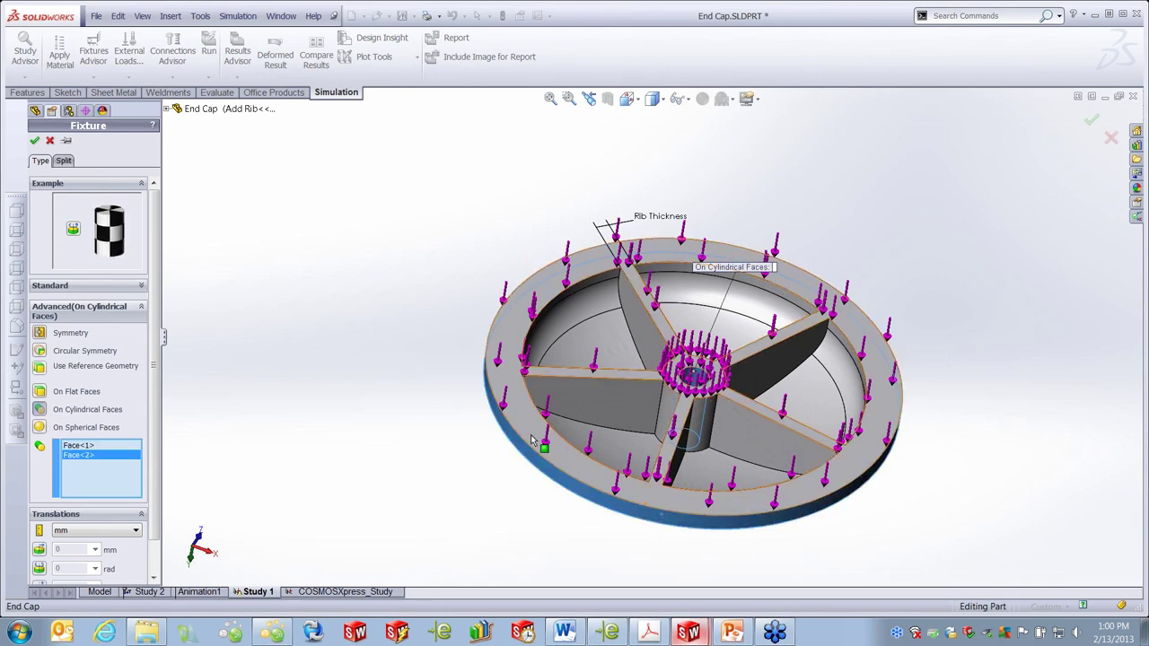
- Restrain the cylindrical faces radially, accept the fixture, and run Study 1
click(34, 140)
click(677, 349)
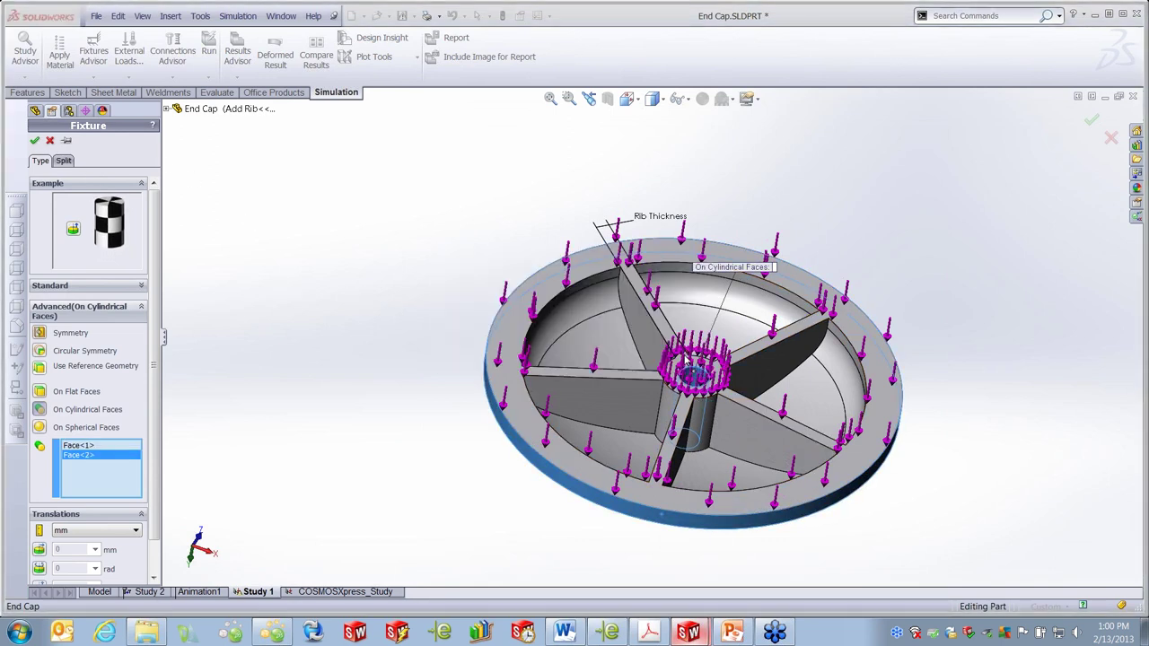
scroll(154, 481, down, 1)
scroll(155, 481, down, 1)
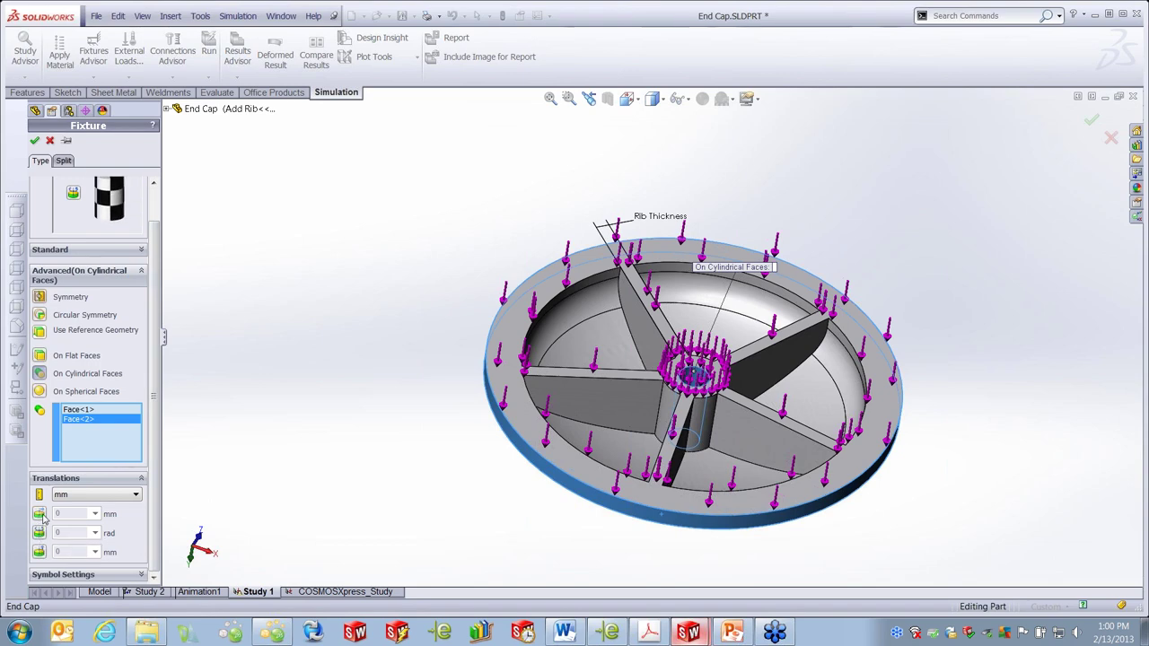
click(38, 514)
click(33, 141)
right_click(95, 270)
click(121, 293)
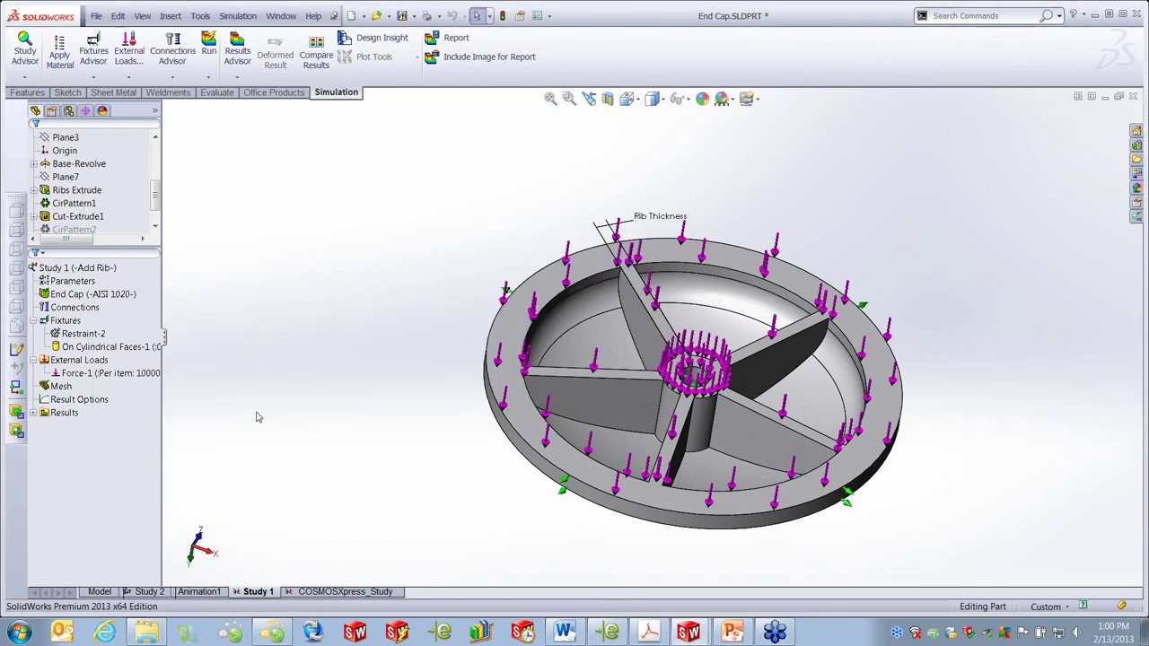
- Display the von Mises stress plot from Study 1's results
click(34, 414)
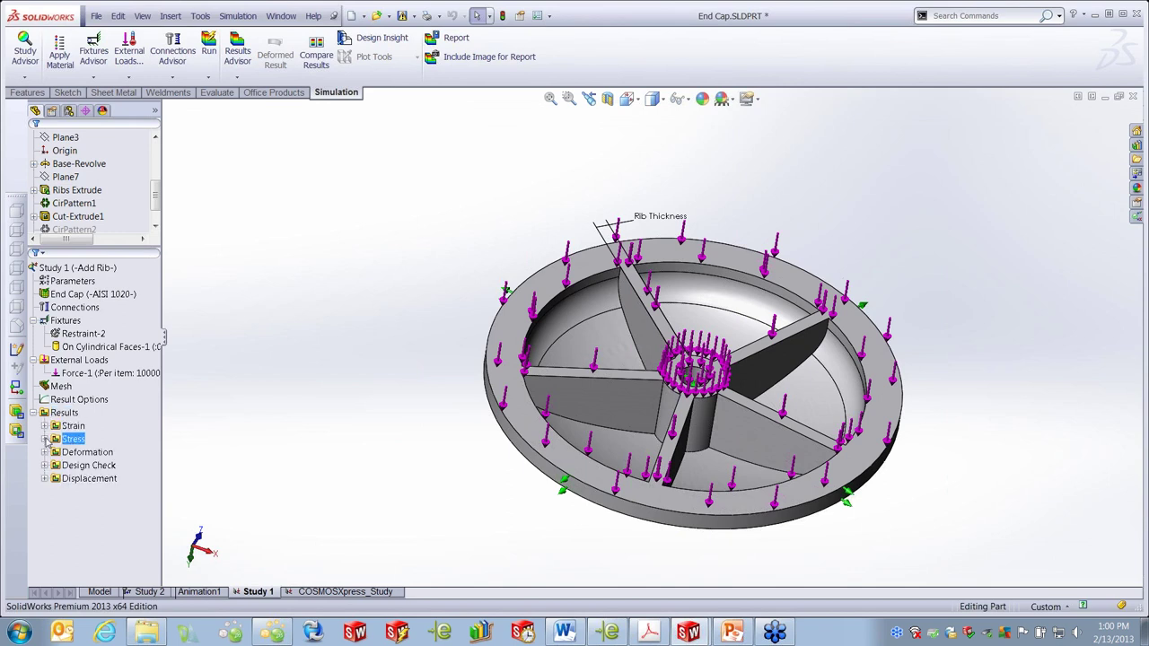
double_click(72, 439)
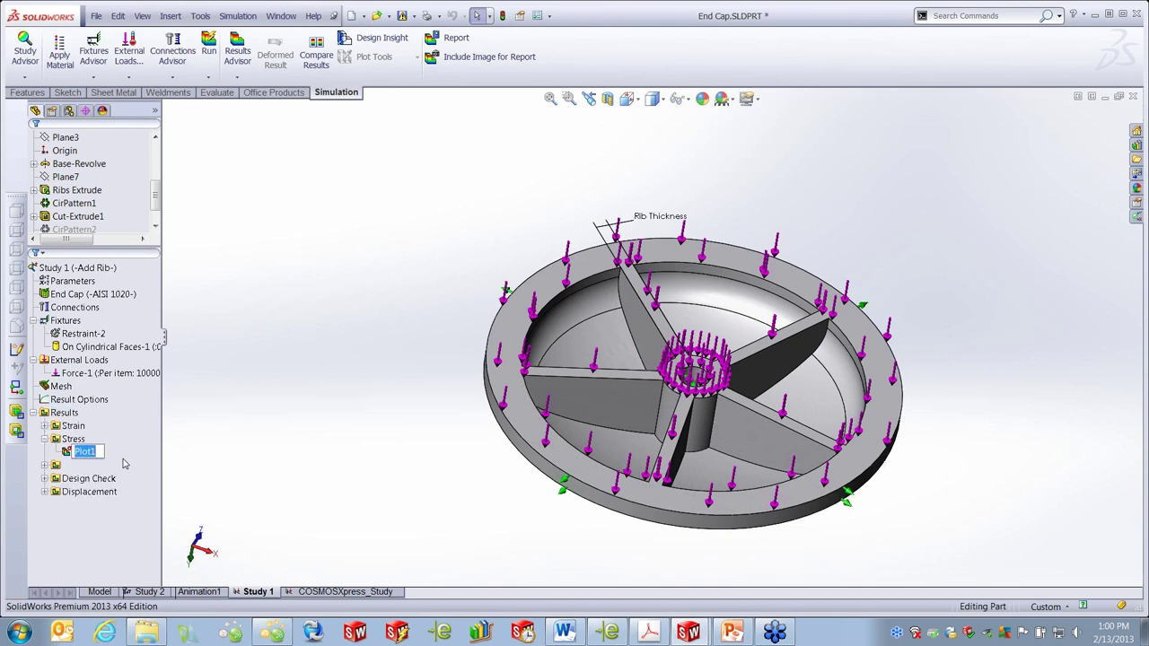
double_click(85, 452)
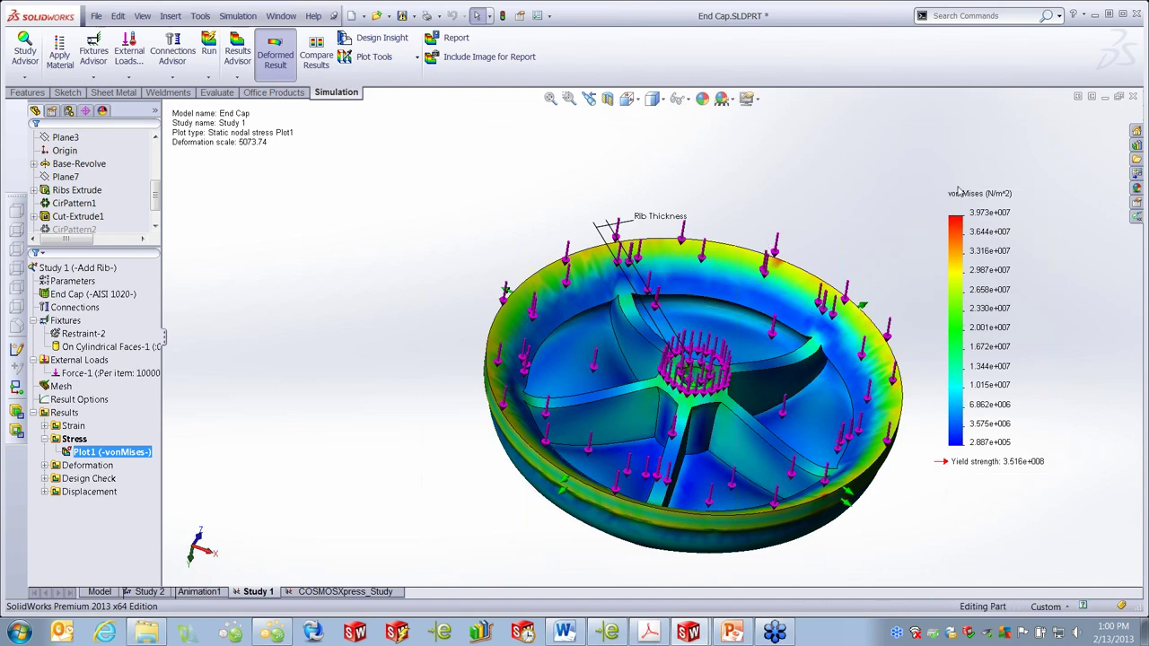
- Raise Force-1 from 10000 to 20000 lbf and rerun Study 1
right_click(131, 376)
click(172, 437)
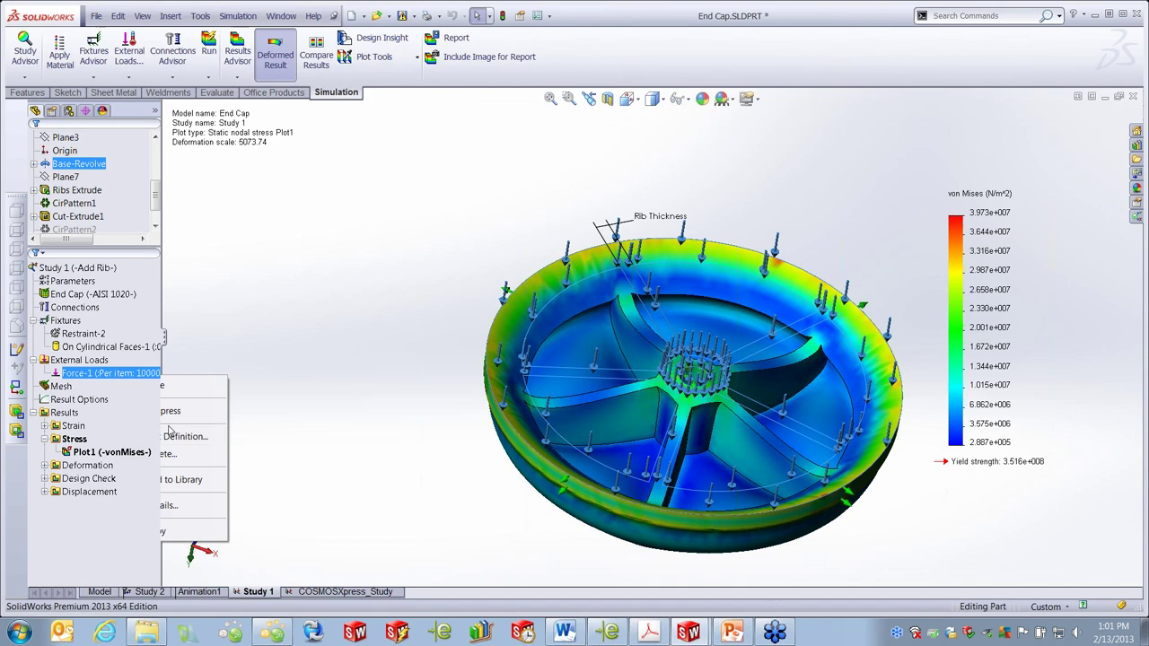
double_click(80, 350)
text(20000)
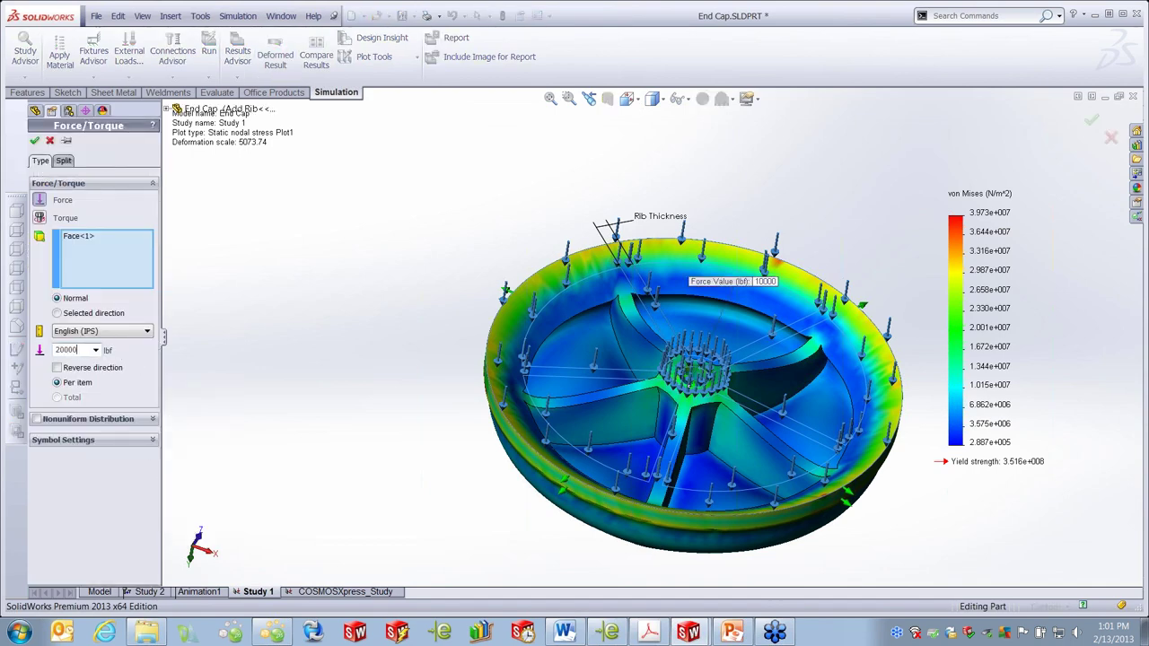
click(35, 141)
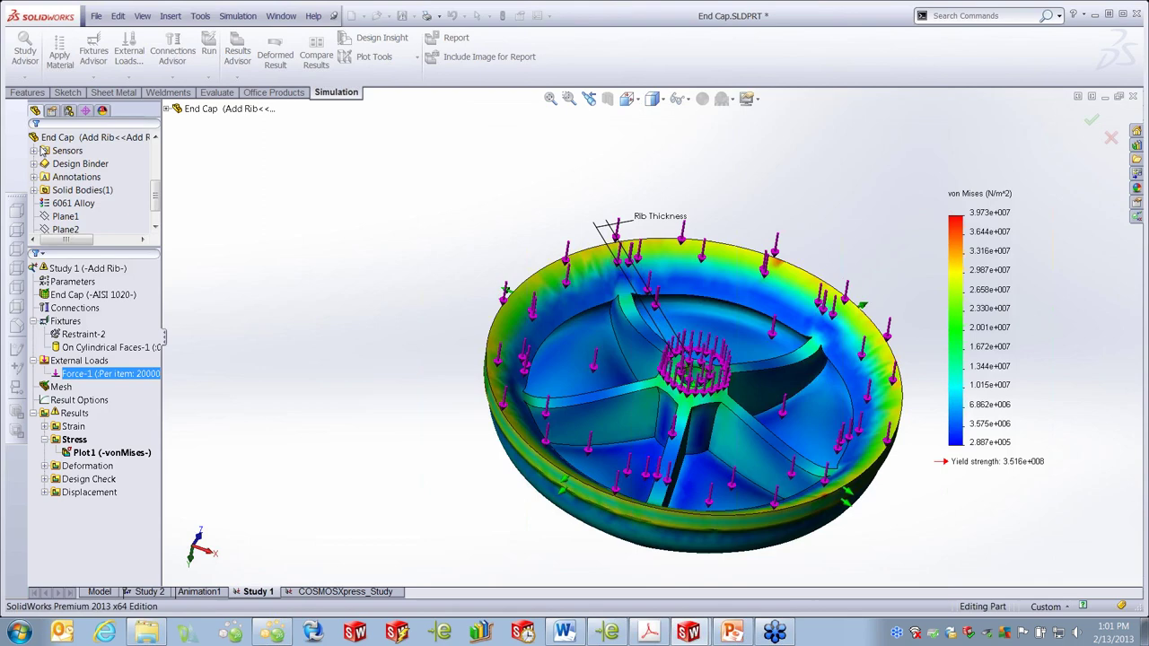
right_click(79, 269)
click(107, 291)
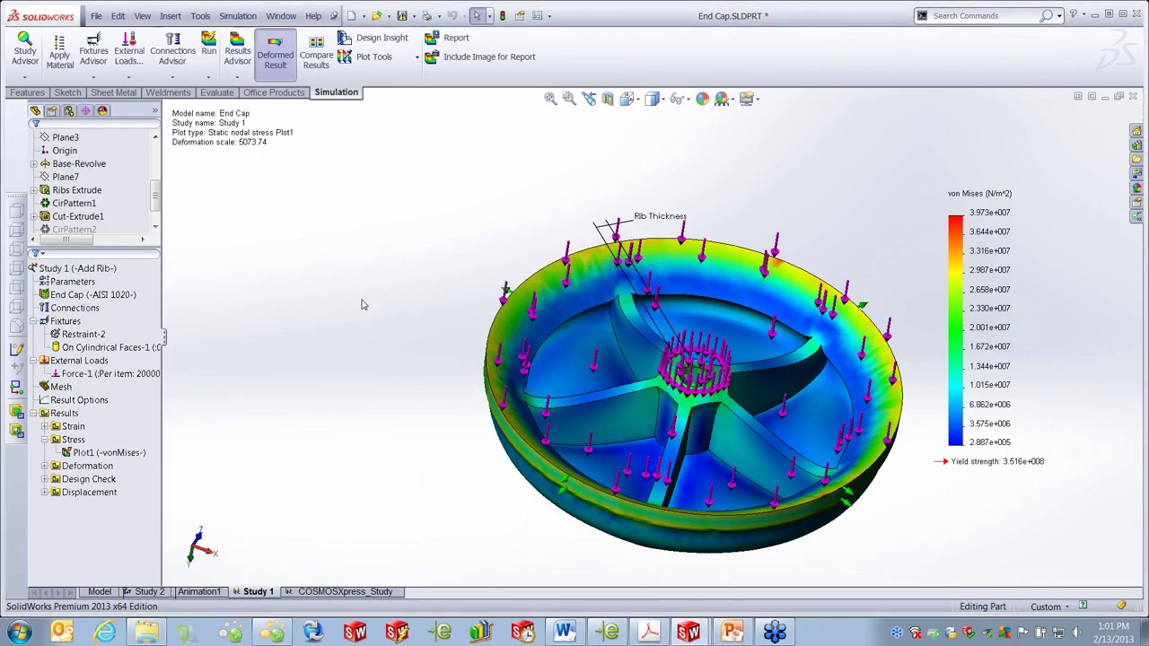
- Set the von Mises stress plot units to psi
click(99, 361)
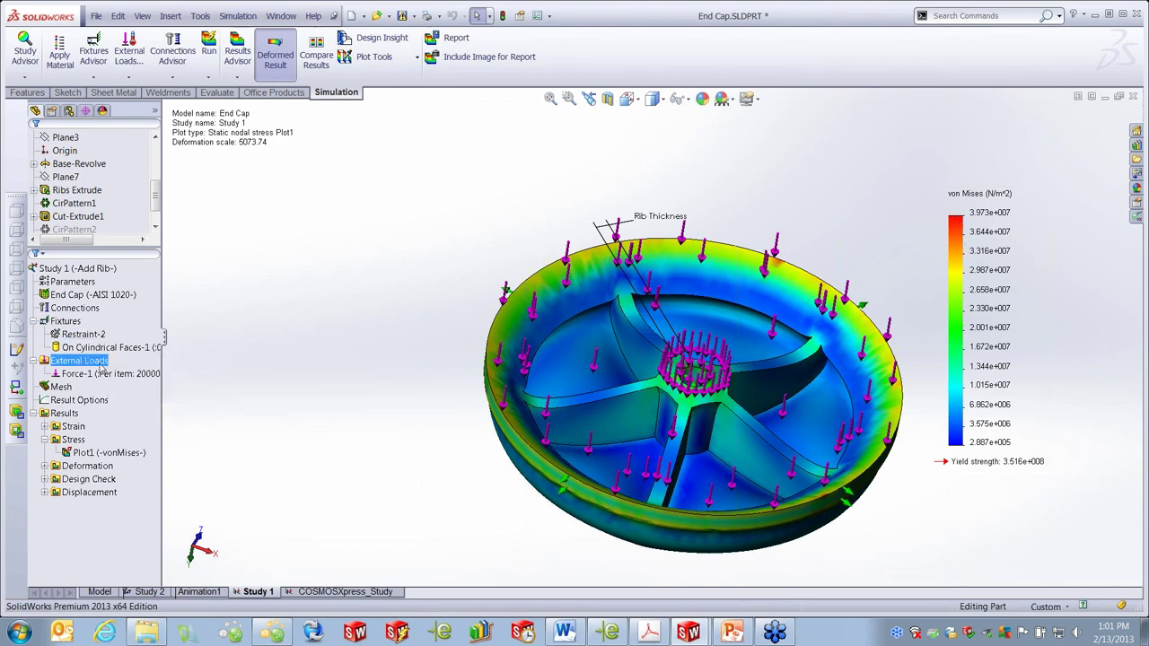
right_click(114, 452)
click(163, 492)
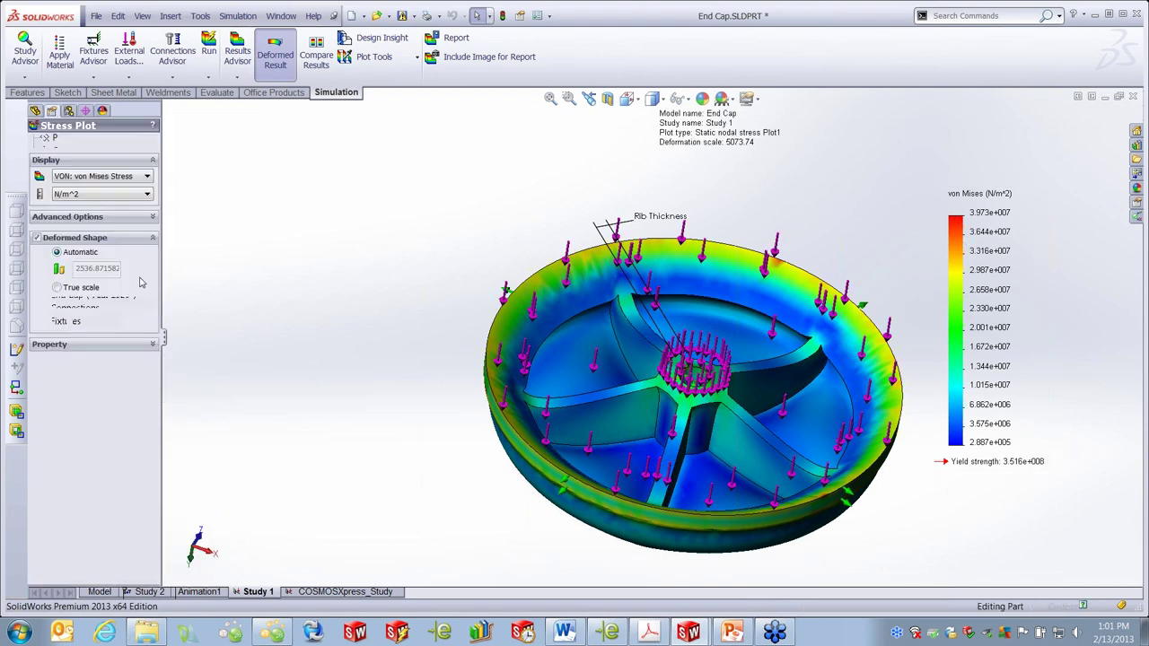
click(101, 194)
click(81, 225)
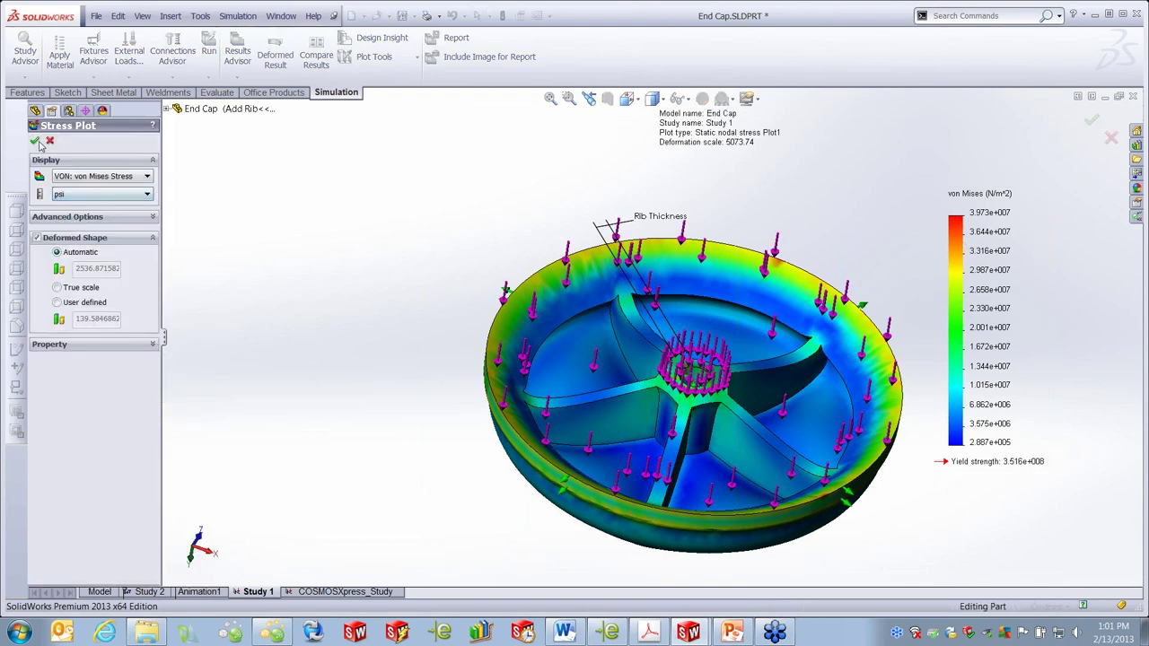
click(35, 142)
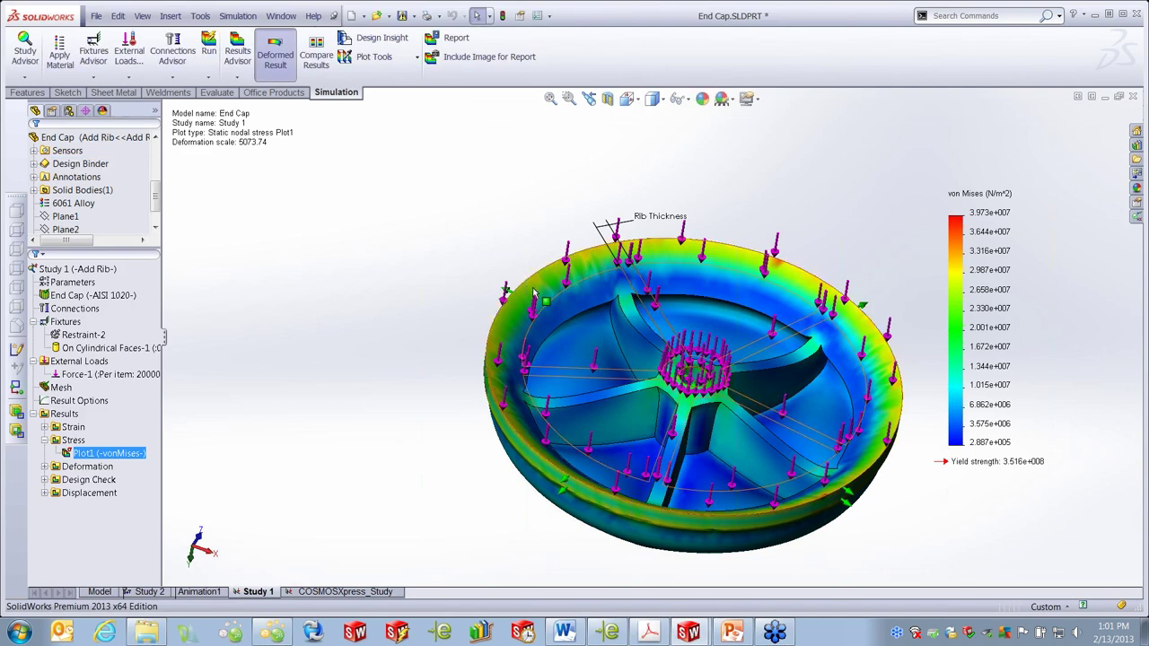
- Redisplay the stress plot in psi, then bring up the Study 2 rib-thickness design study
click(116, 454)
right_click(116, 454)
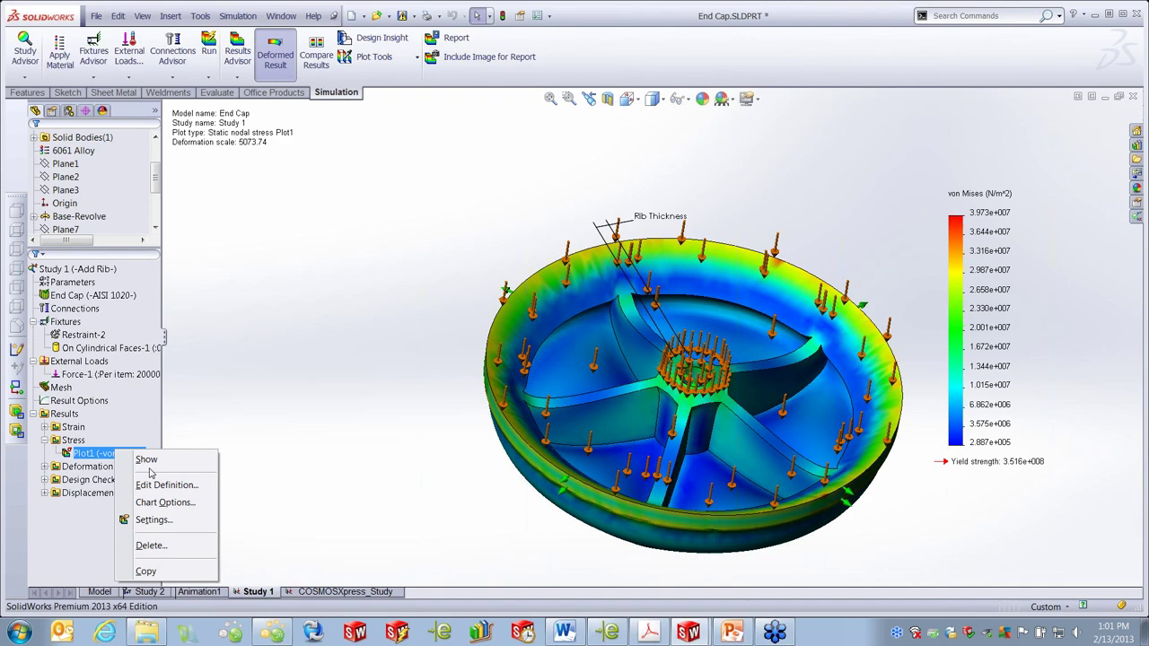
click(158, 485)
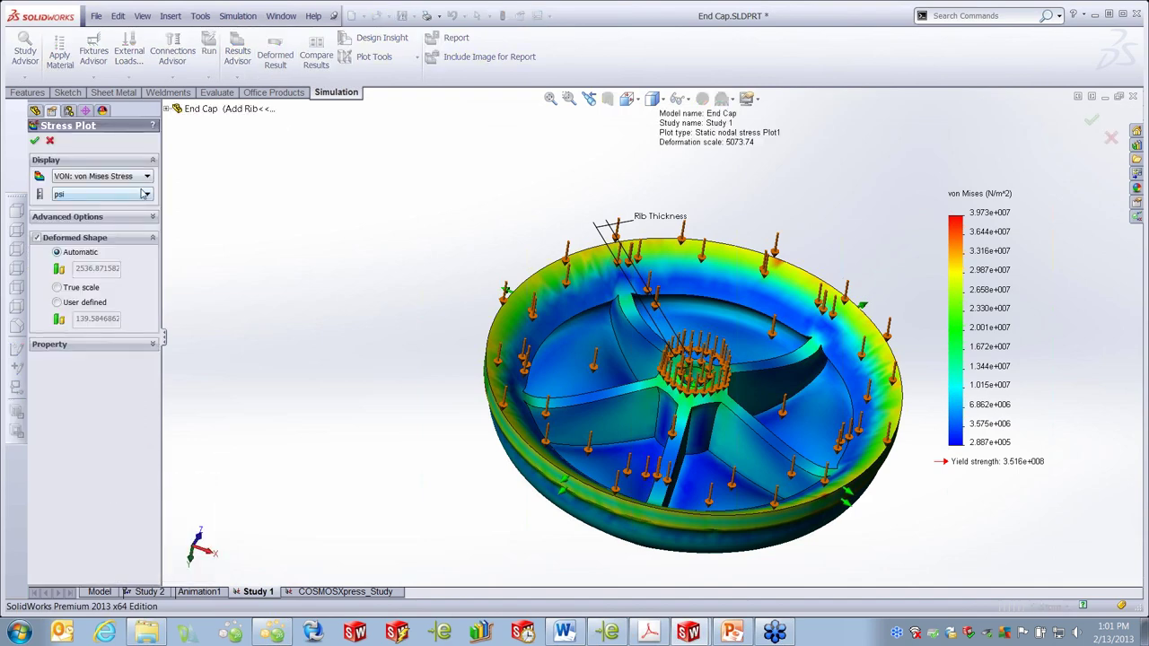
click(35, 141)
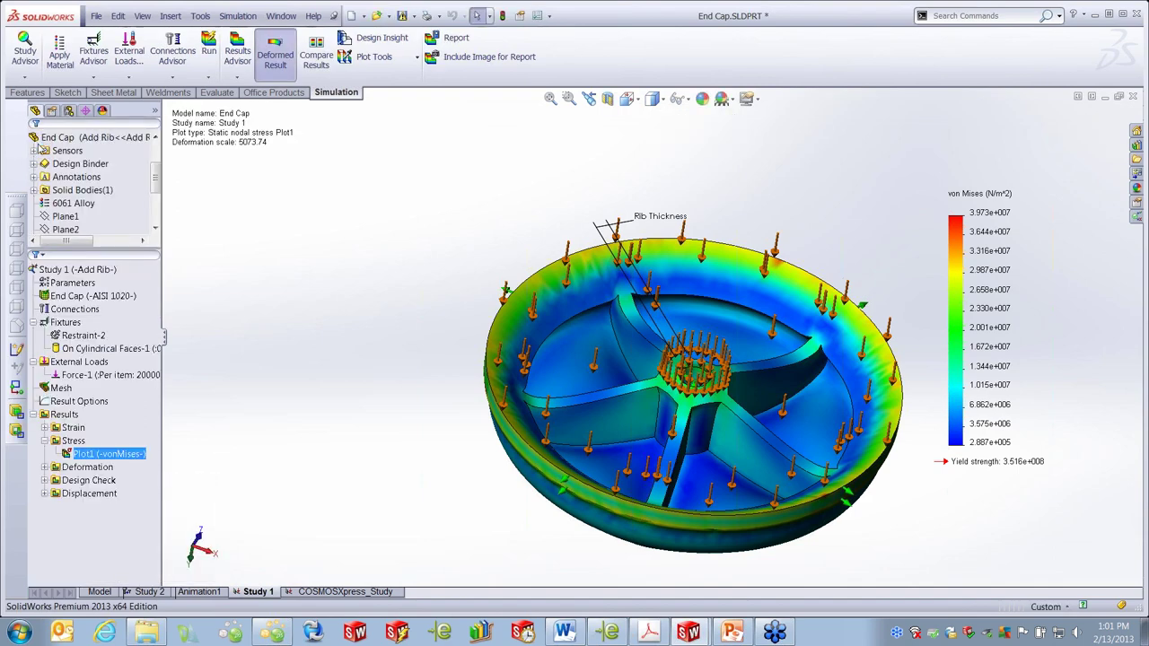
double_click(81, 453)
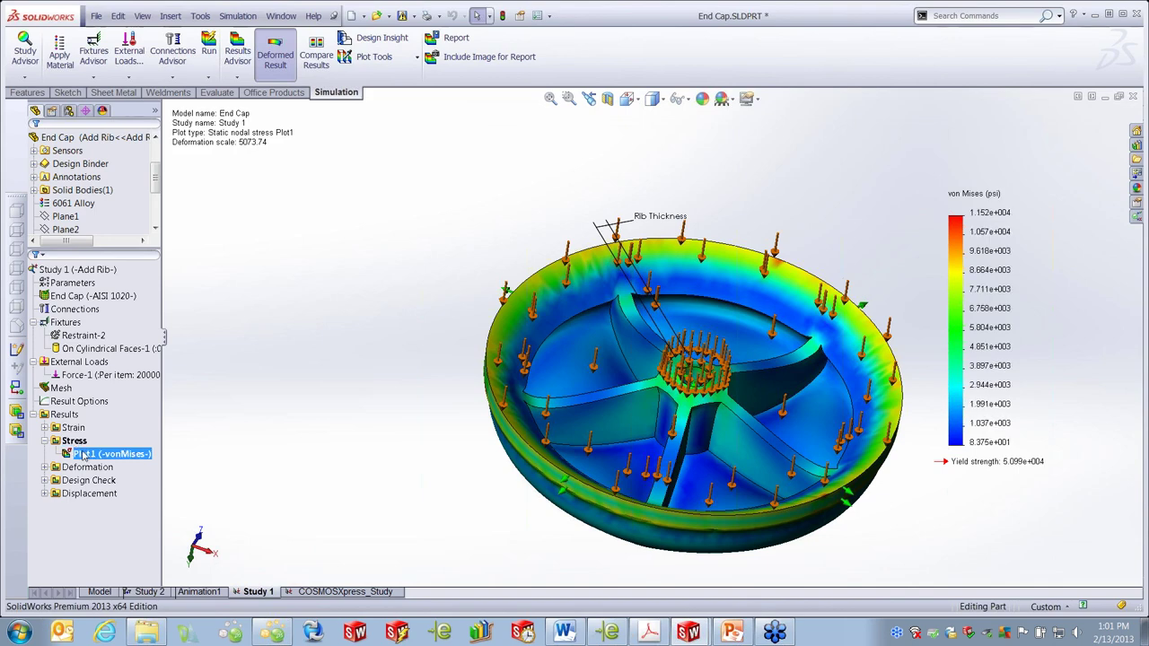
double_click(73, 429)
double_click(90, 467)
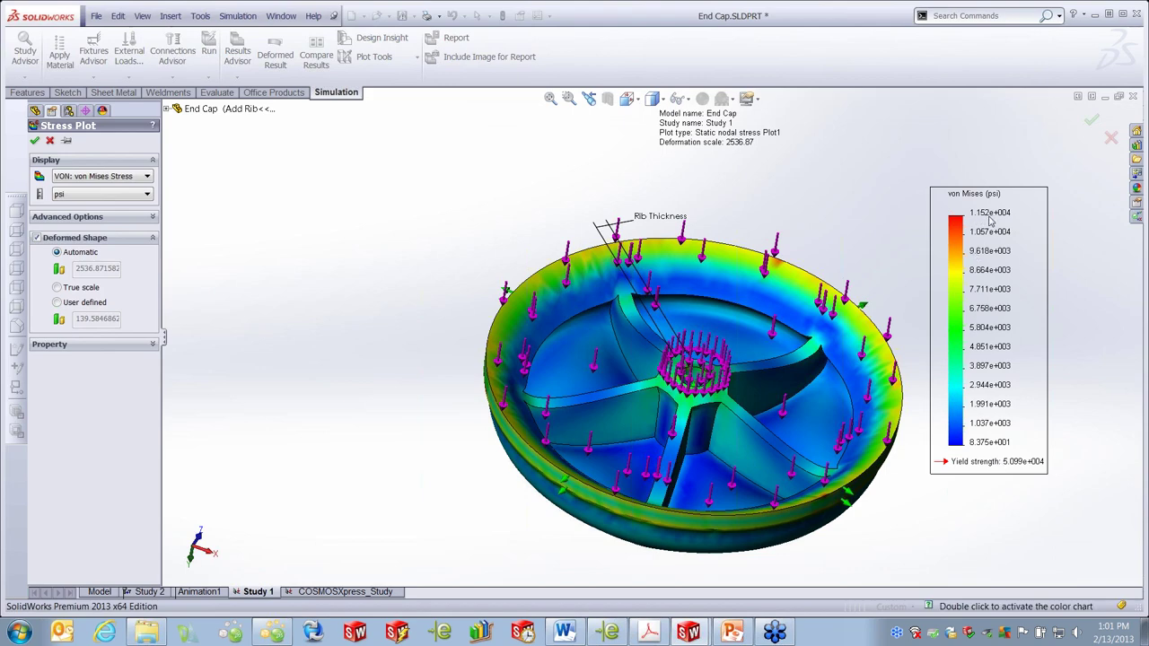
click(35, 141)
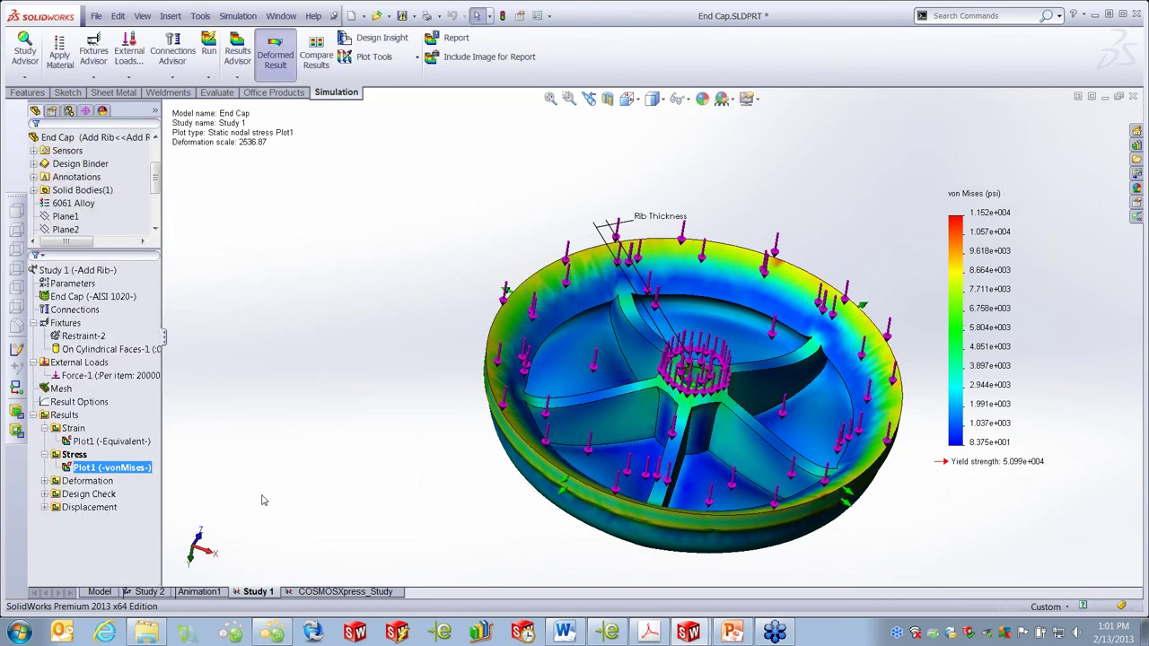
click(145, 593)
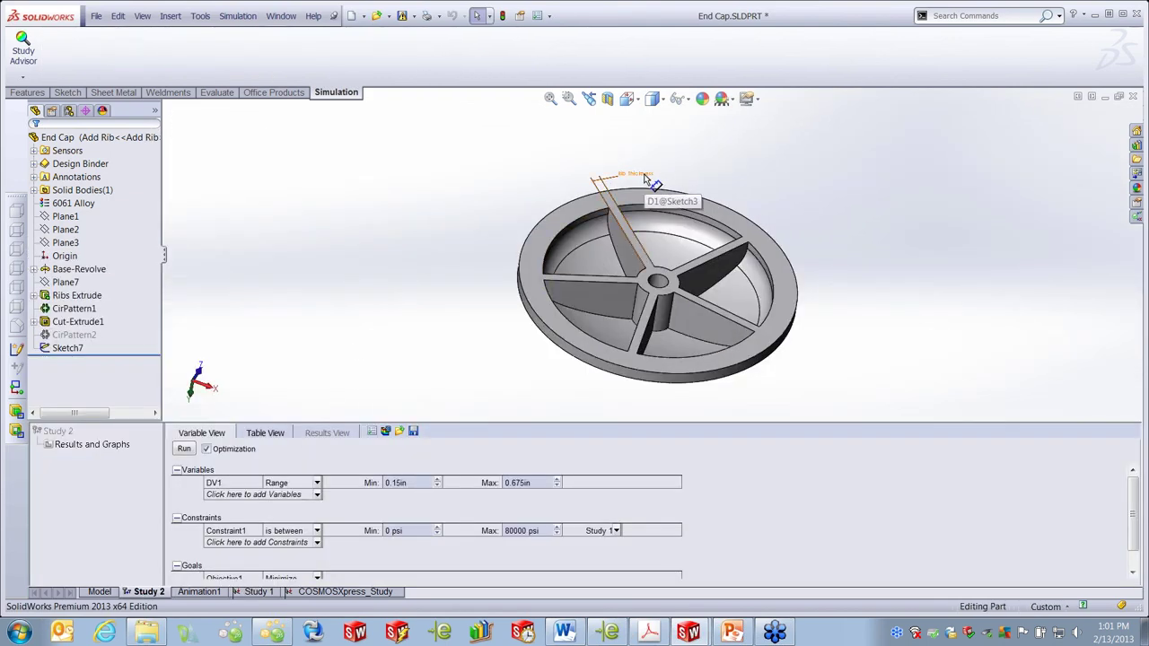
- Set DV1 minimum to 0.08in and stress limit to 12000 psi, then run the optimization
click(411, 483)
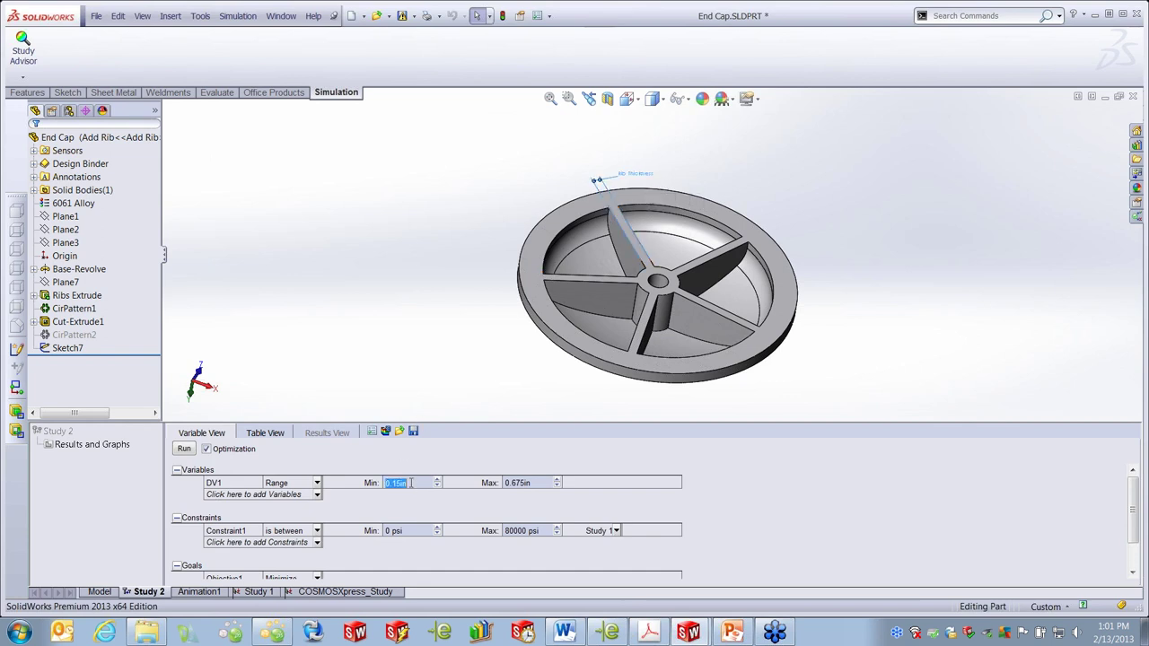
text(0)
click(543, 531)
text(1)
click(184, 449)
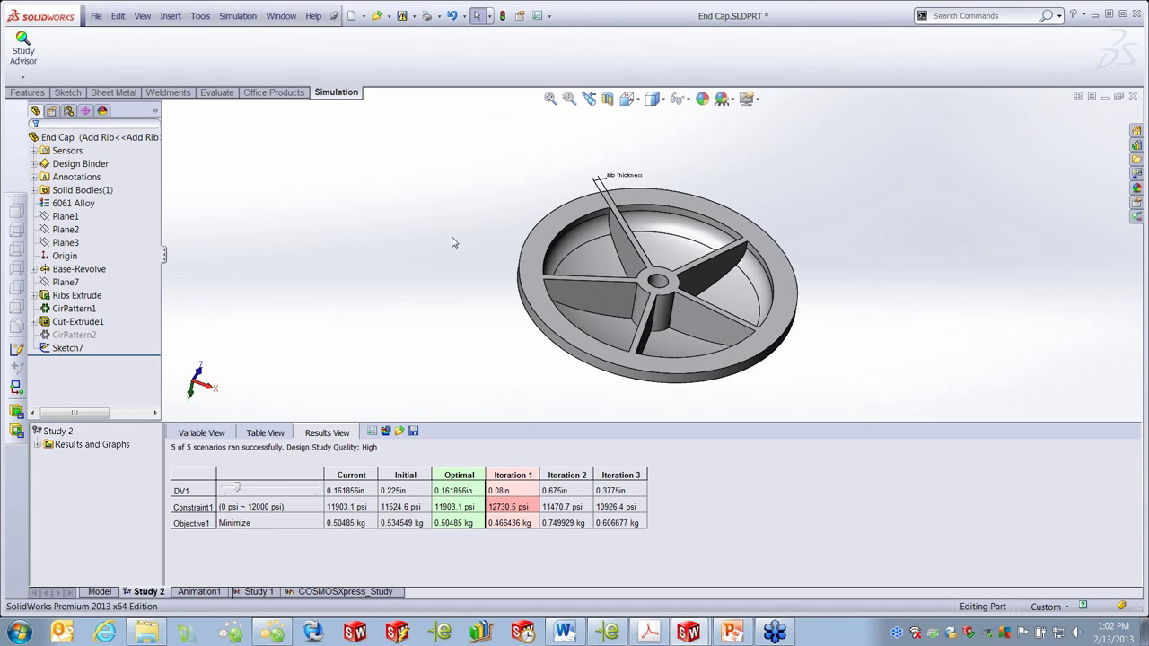
- Close the End Cap part without saving and return to the presentation
click(1133, 96)
click(520, 330)
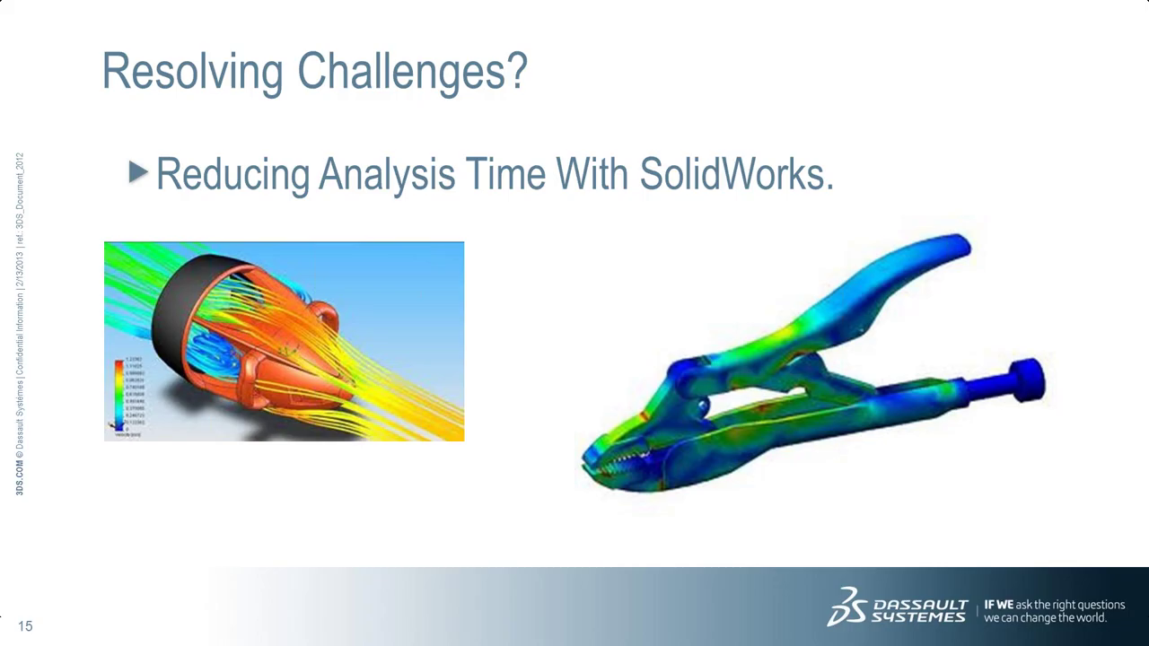
click(569, 341)
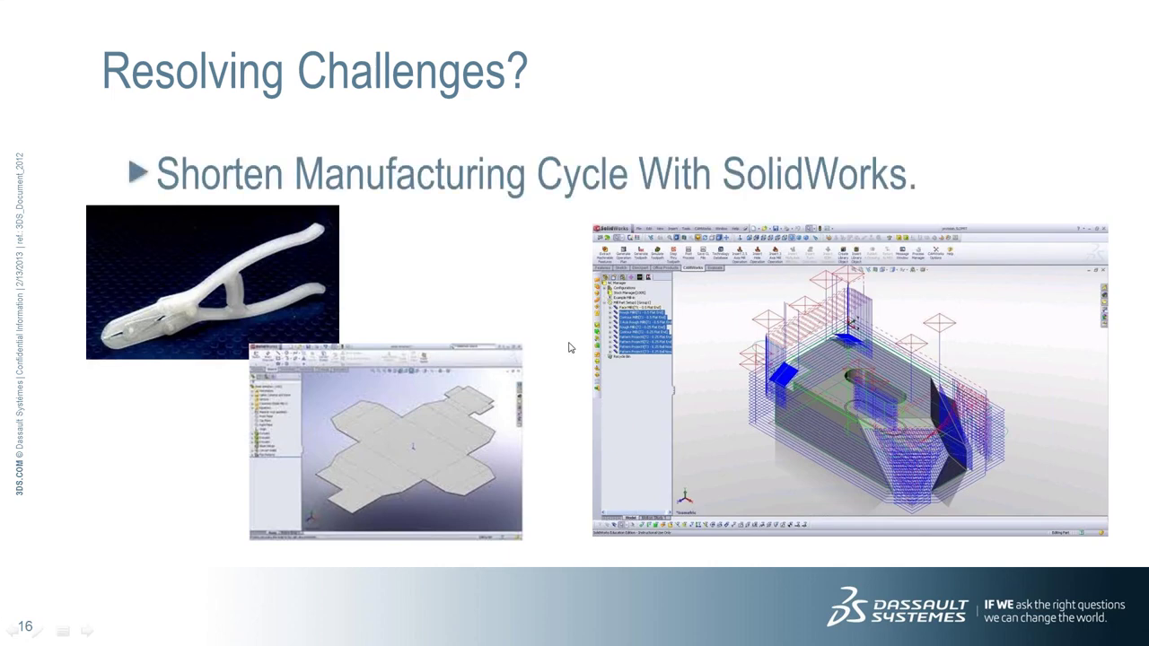